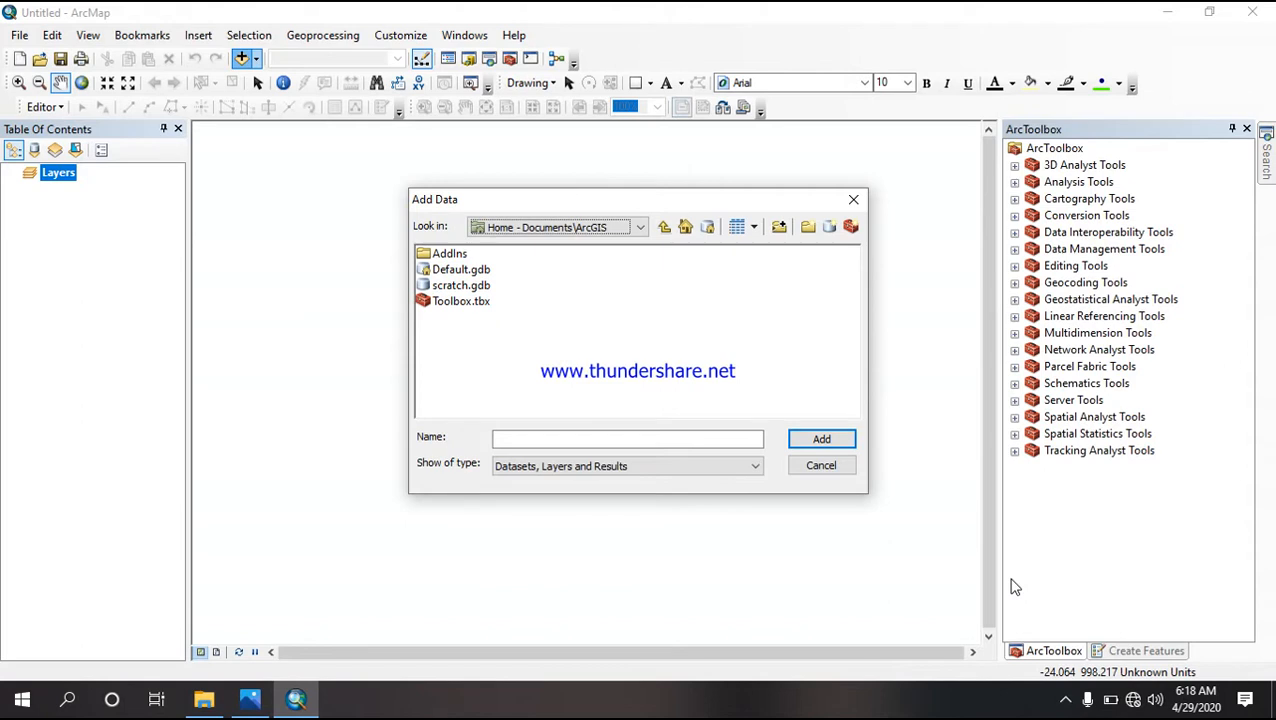
# Step: Add the INDONESIA_KAB.shp shapefile to the map from the Documents\panee folder connection
pyautogui.click(641, 228)
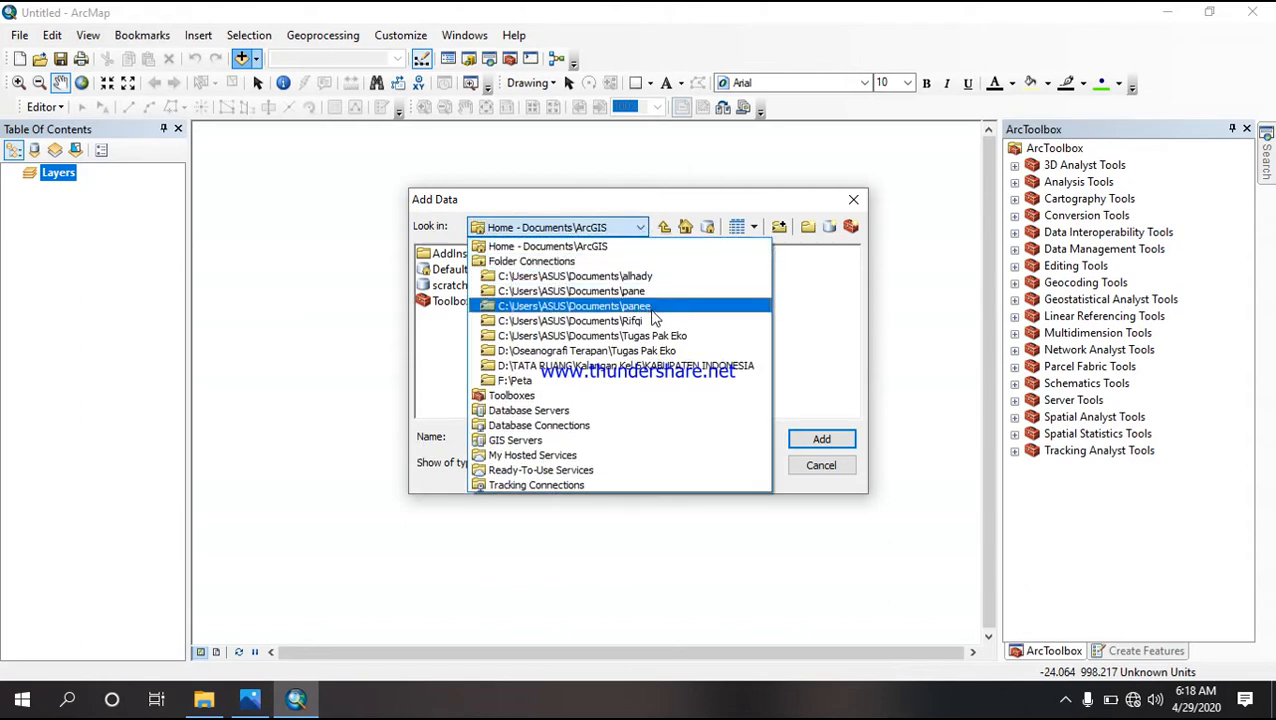
pyautogui.click(648, 306)
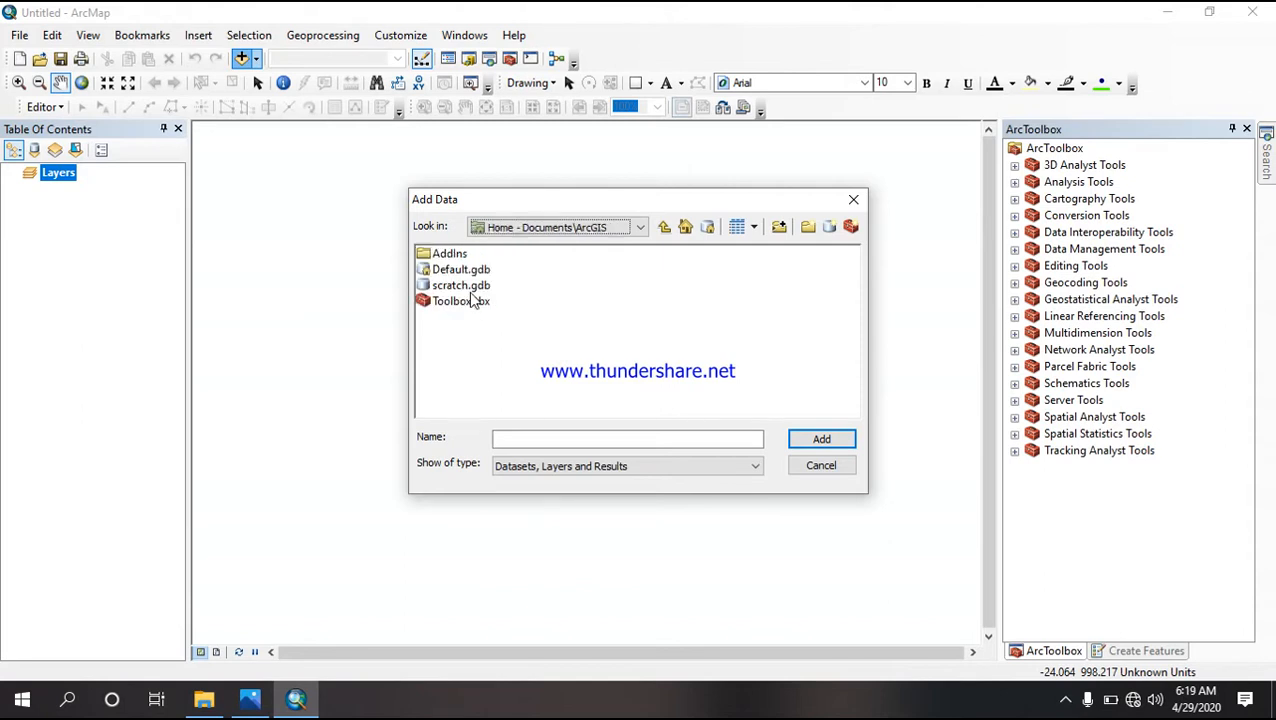
pyautogui.click(630, 230)
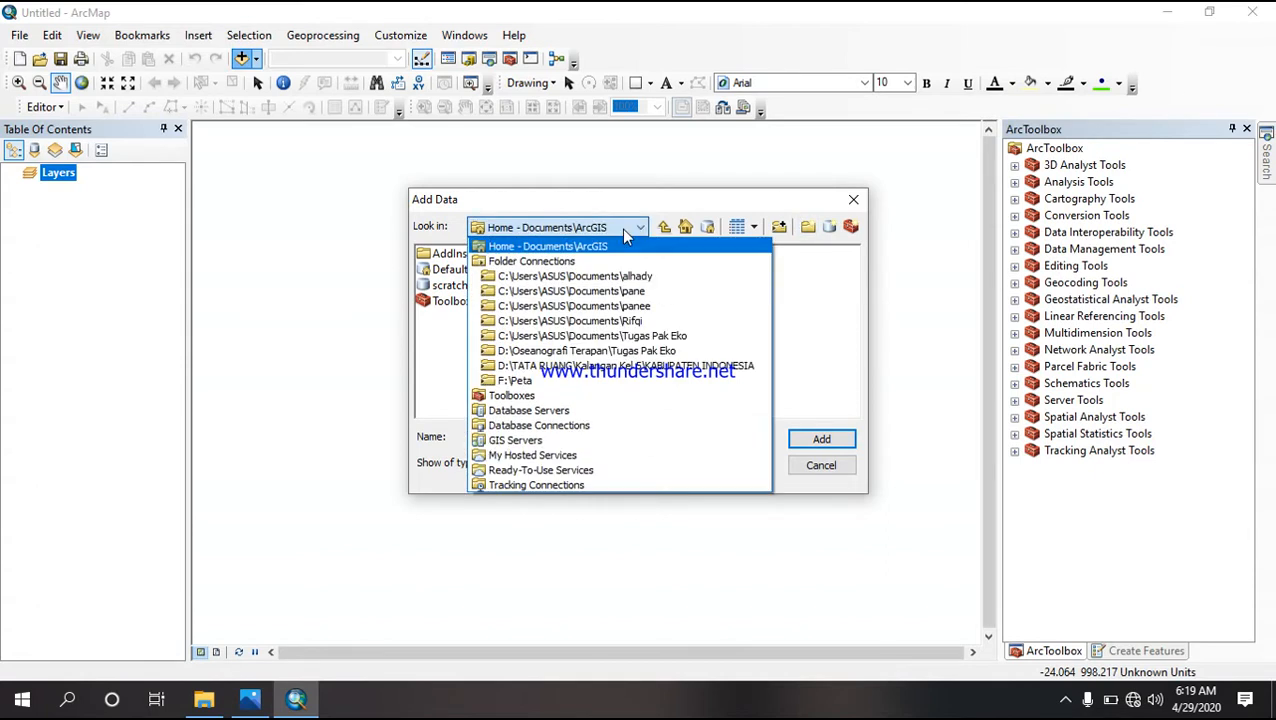
pyautogui.click(651, 306)
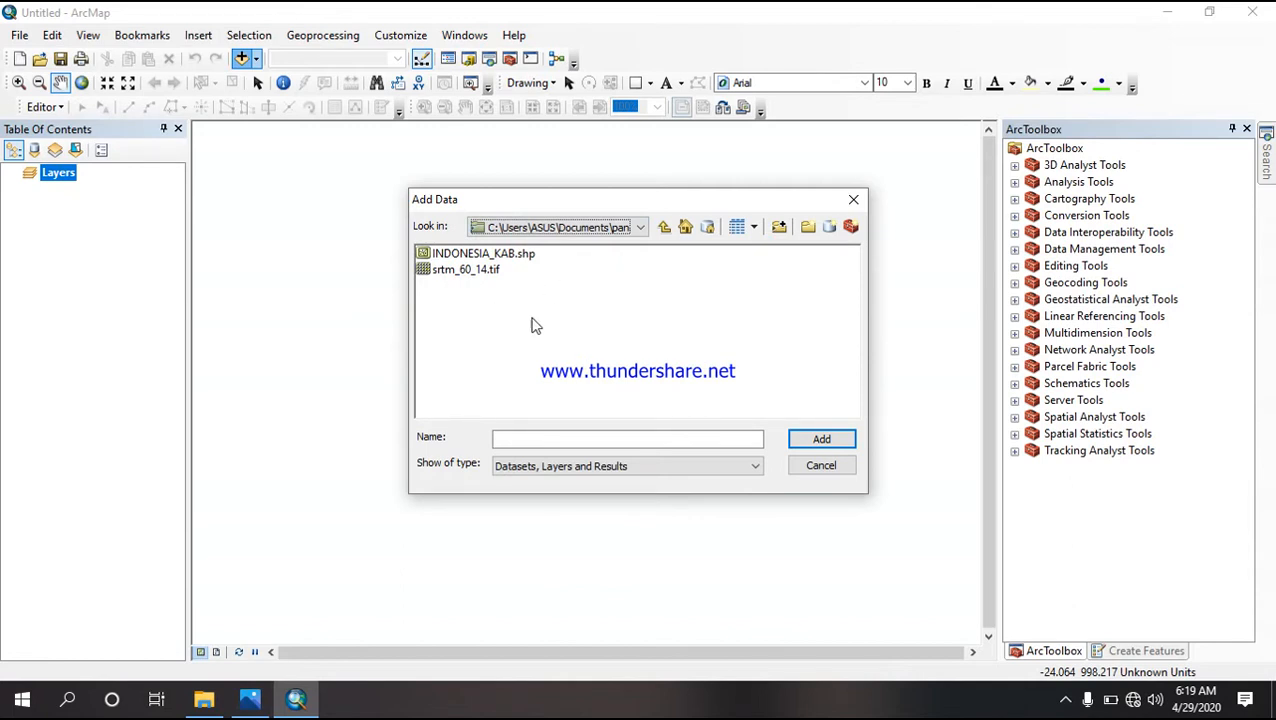
pyautogui.click(500, 256)
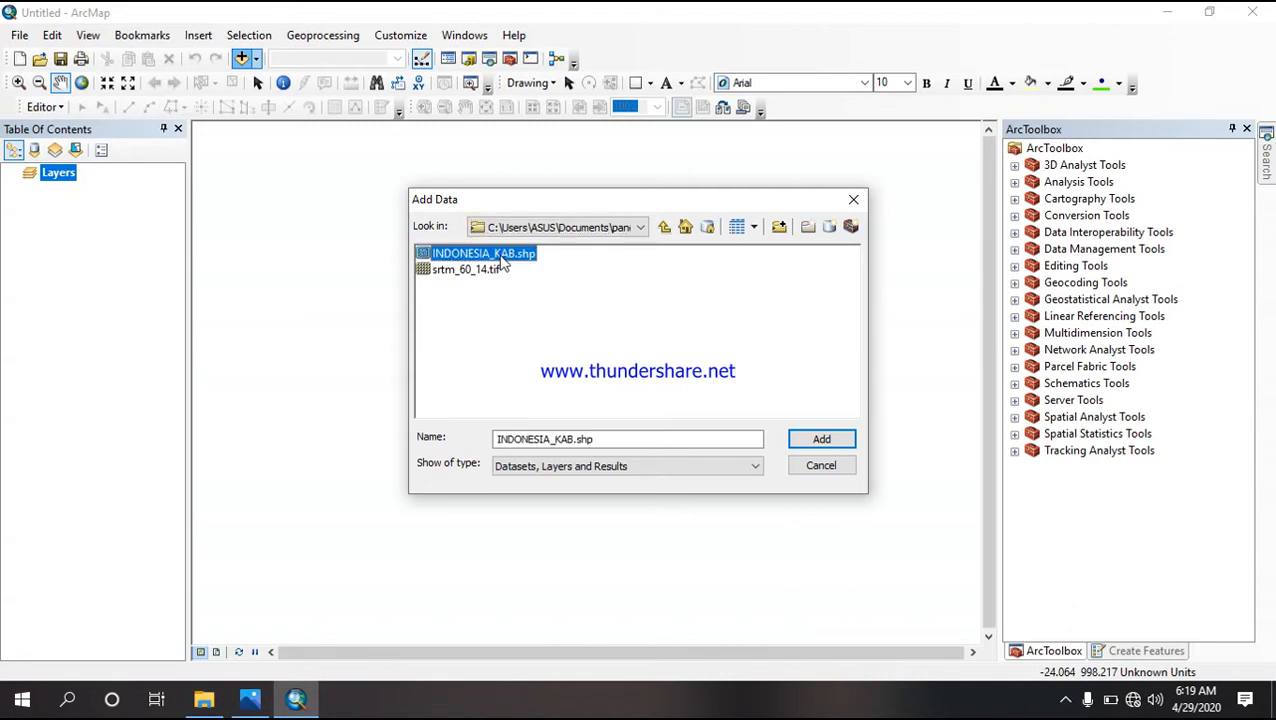
pyautogui.click(820, 441)
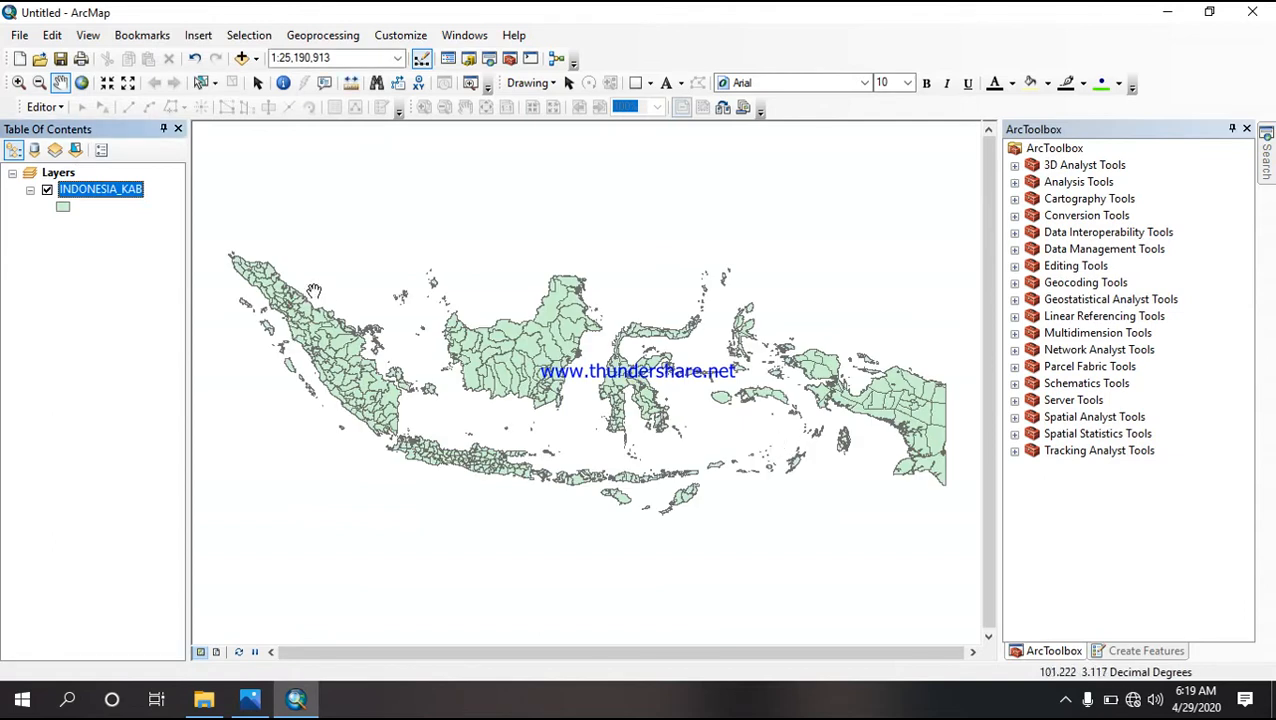
# Step: Add the srtm_60_14.tif elevation raster from the same folder to the map
pyautogui.click(242, 58)
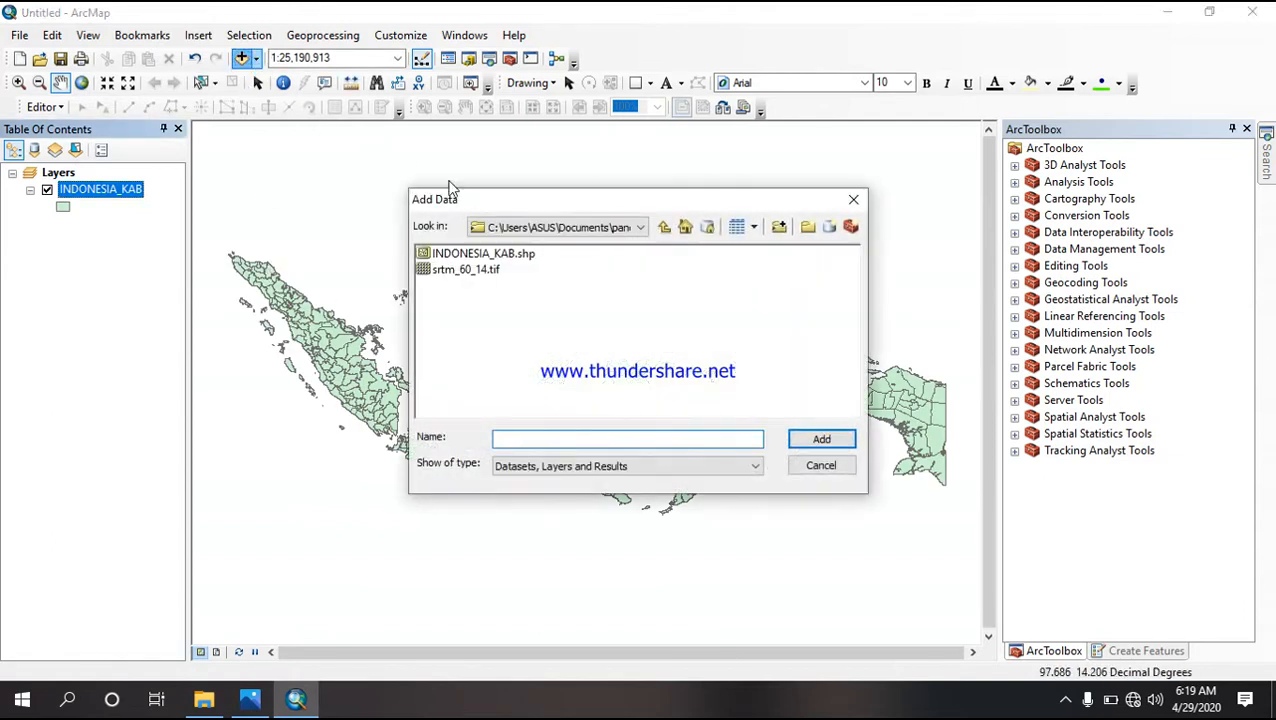
pyautogui.click(493, 277)
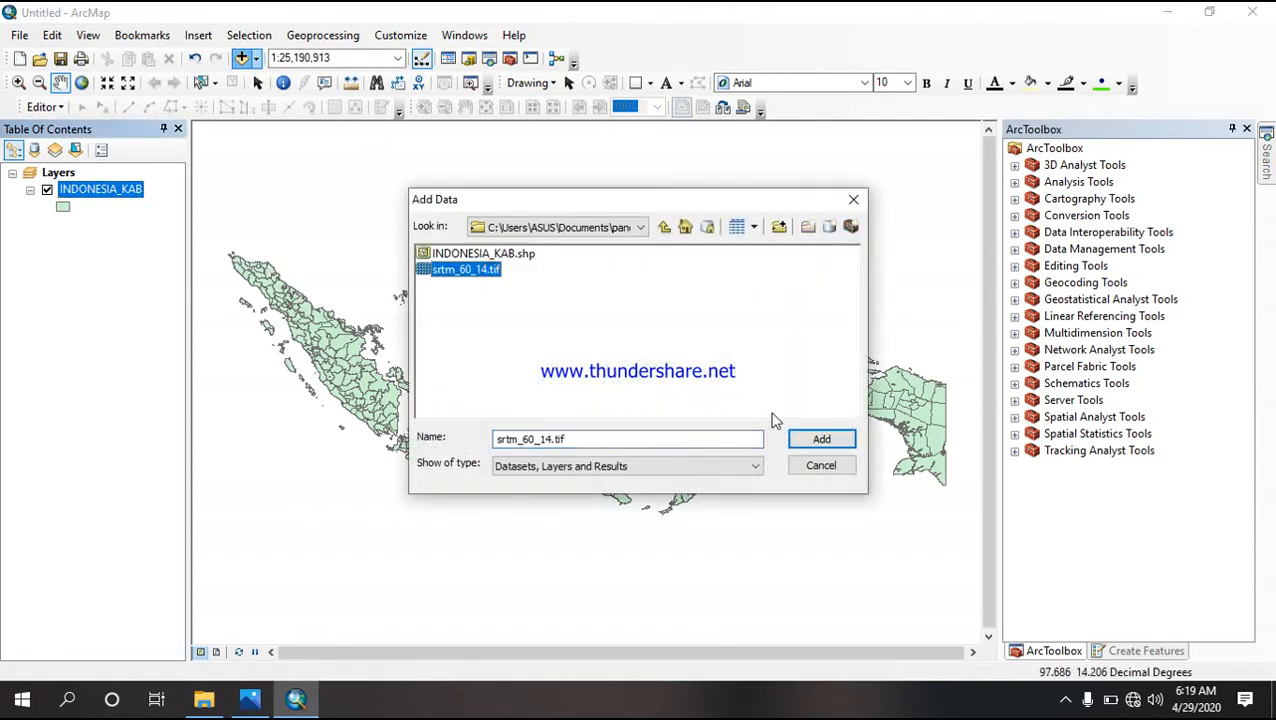
pyautogui.click(820, 441)
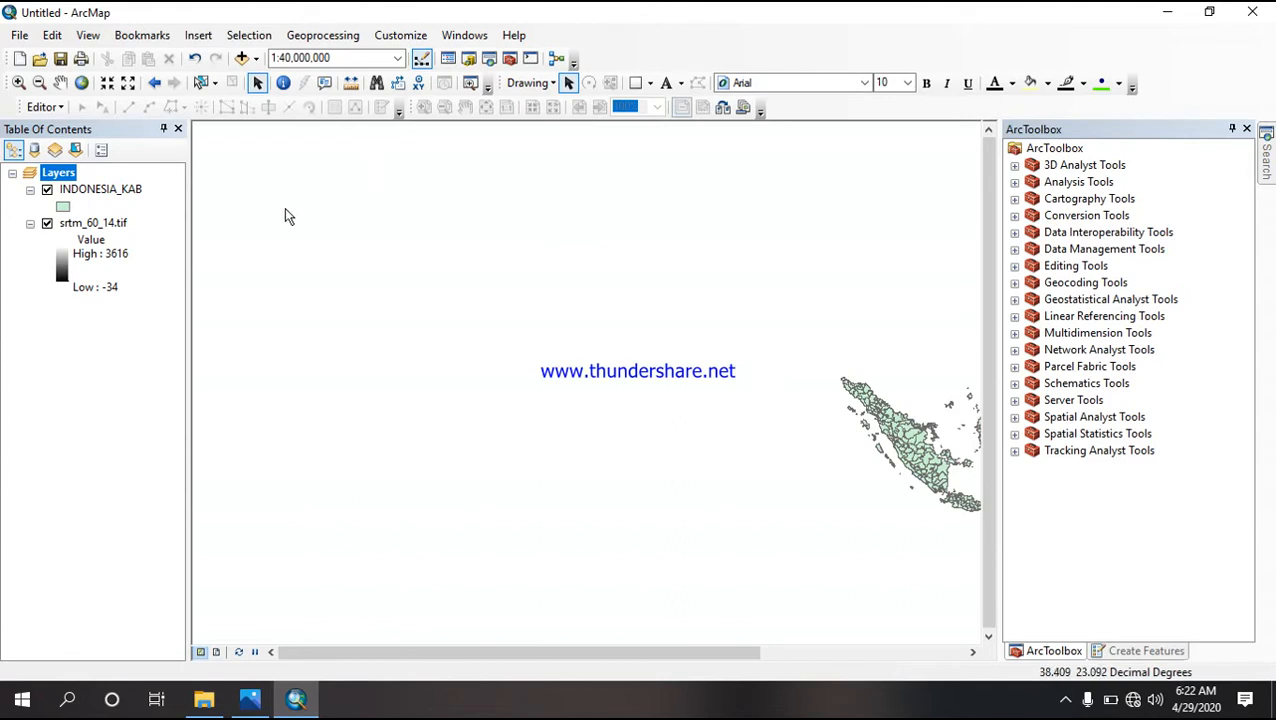
# Step: Select all INDONESIA_KAB features with Select by Rectangle around the whole of Indonesia
pyautogui.click(214, 84)
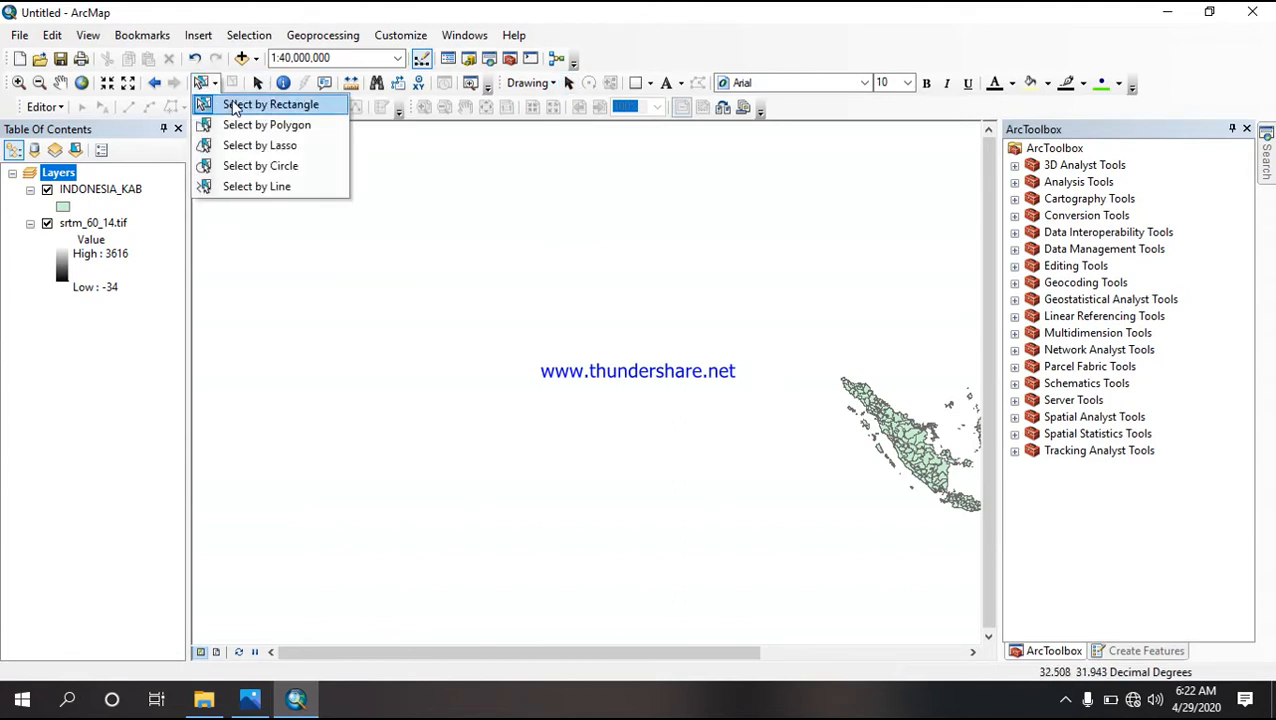
pyautogui.click(236, 105)
pyautogui.moveTo(735, 269); pyautogui.dragTo(817, 513)
pyautogui.moveTo(725, 652); pyautogui.dragTo(975, 710)
pyautogui.moveTo(456, 315); pyautogui.dragTo(996, 612)
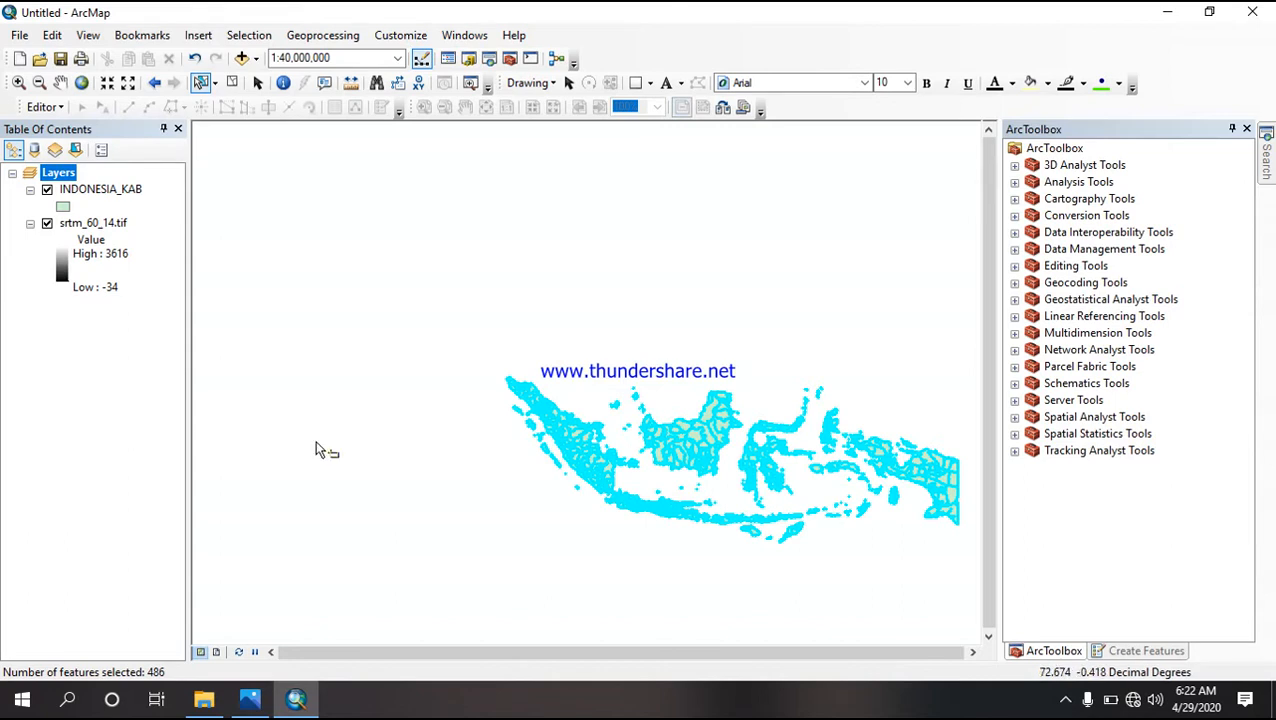
# Step: Start an edit session for the INDONESIA_KAB layer
pyautogui.click(60, 108)
pyautogui.click(61, 109)
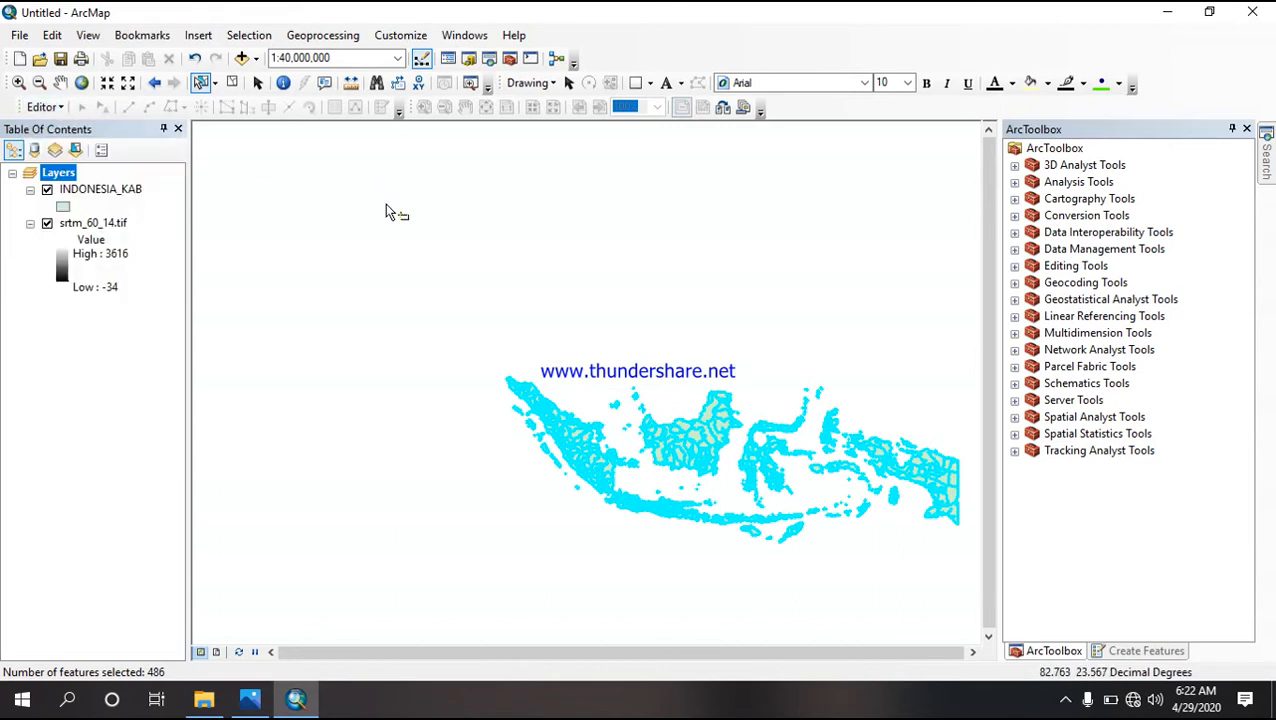
pyautogui.click(46, 108)
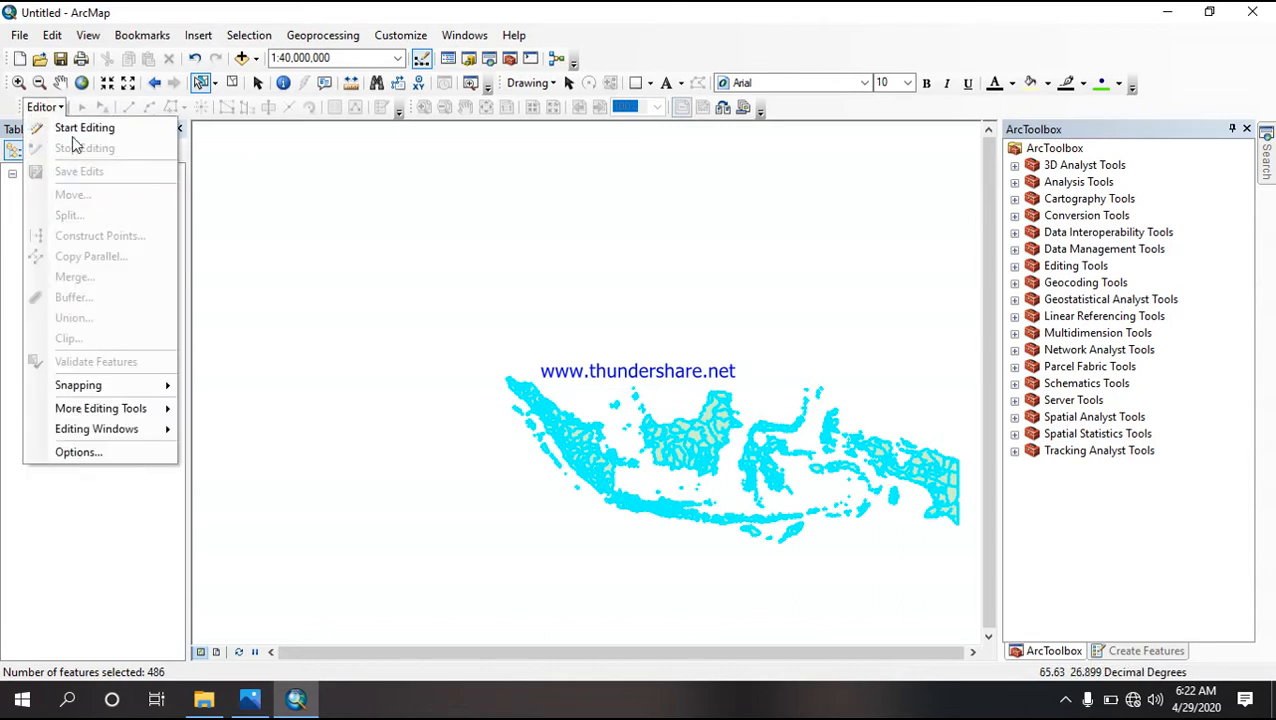
pyautogui.click(80, 128)
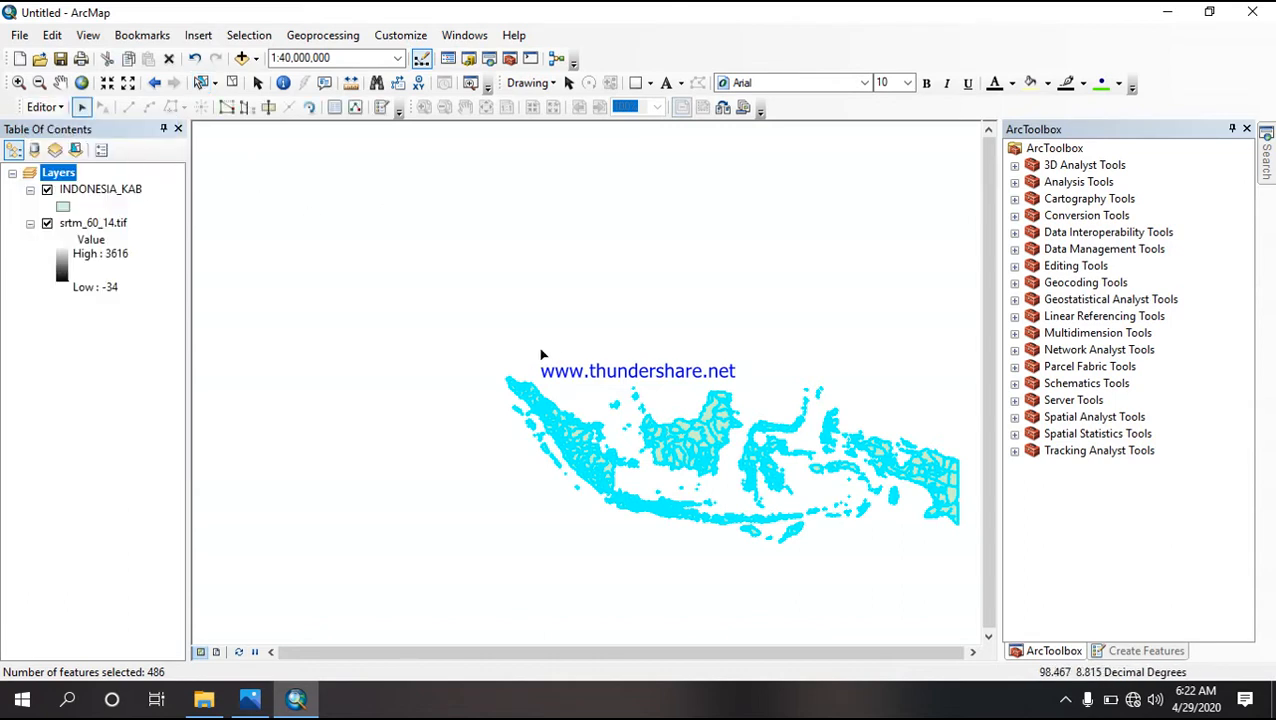
# Step: Deselect the regency polygon covering Bali's southern peninsula and delete all the other selected INDONESIA_KAB features
pyautogui.scroll(2, 815, 550)
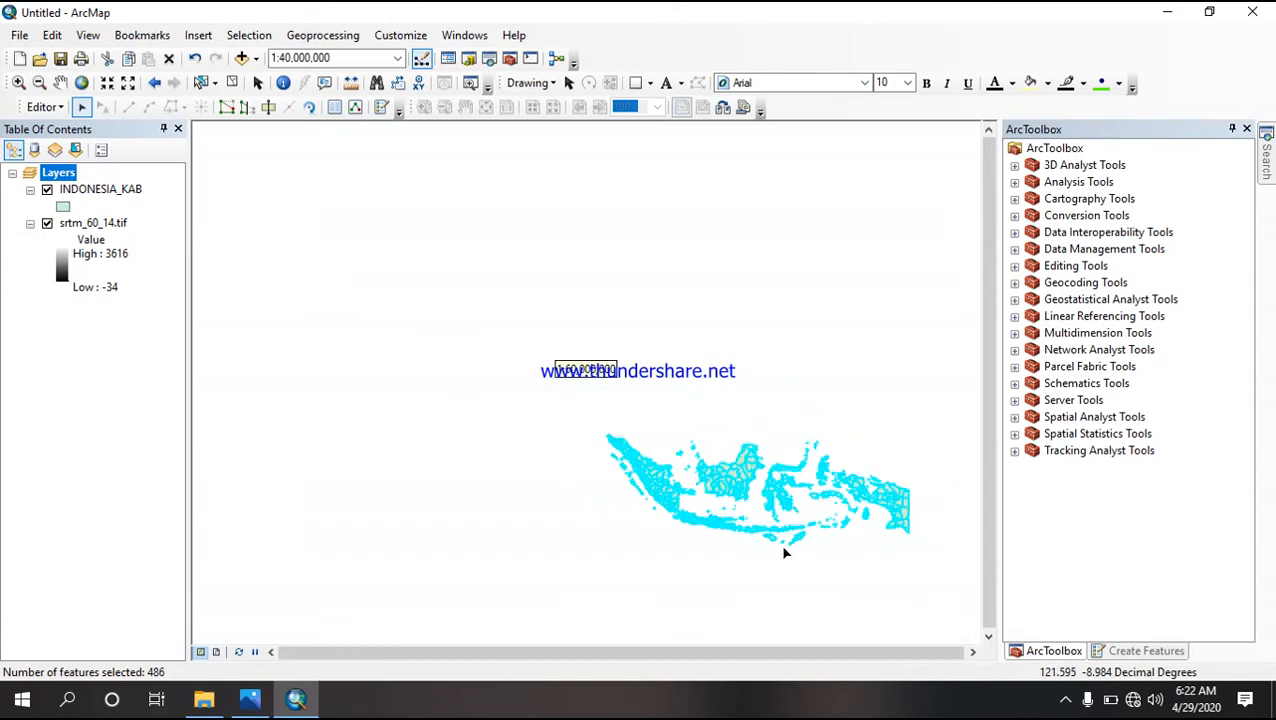
pyautogui.scroll(-5, 784, 548)
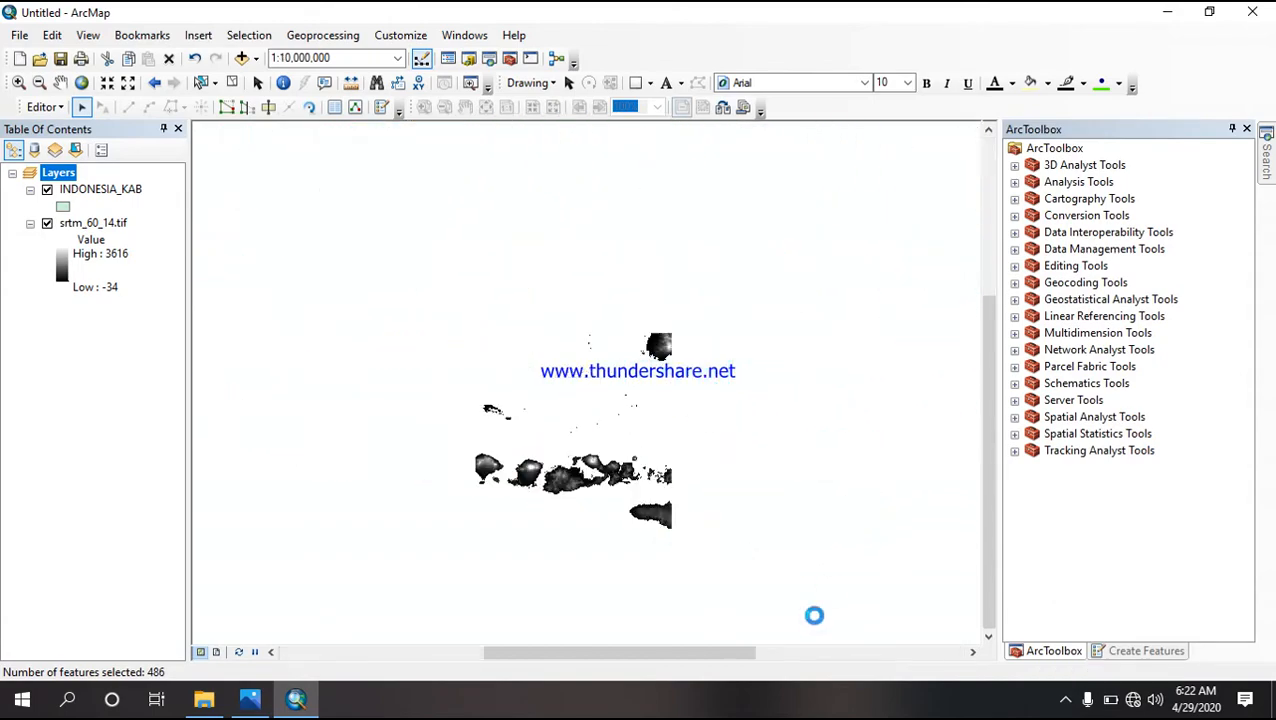
pyautogui.scroll(-4, 818, 555)
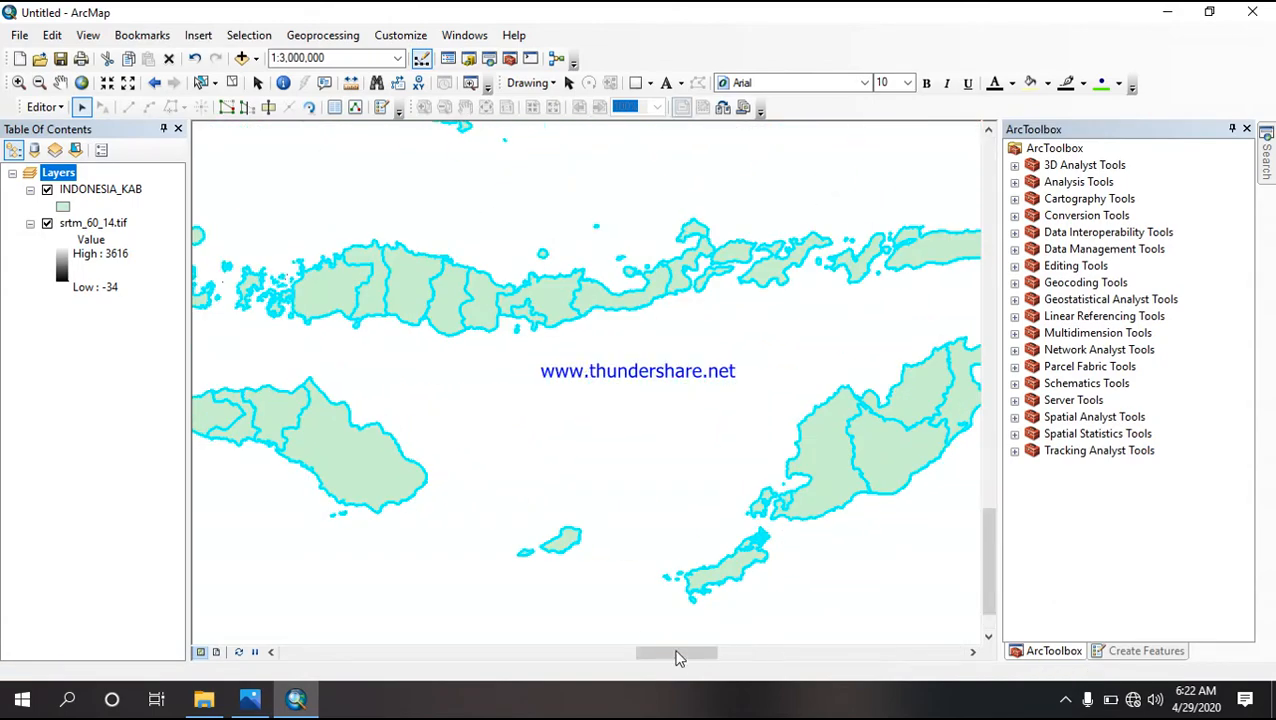
pyautogui.moveTo(673, 651)
pyautogui.mouseDown()
pyautogui.moveTo(590, 651)
pyautogui.moveTo(630, 651)
pyautogui.mouseUp()
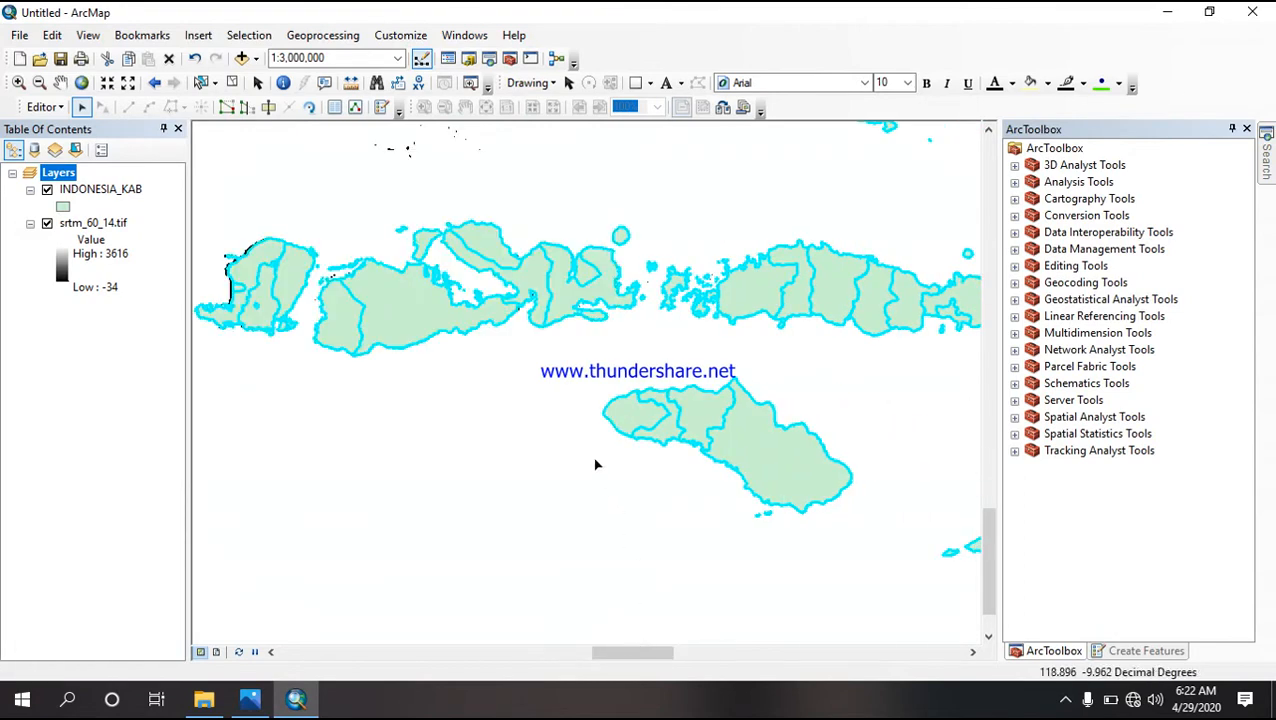
pyautogui.moveTo(669, 655); pyautogui.dragTo(635, 660)
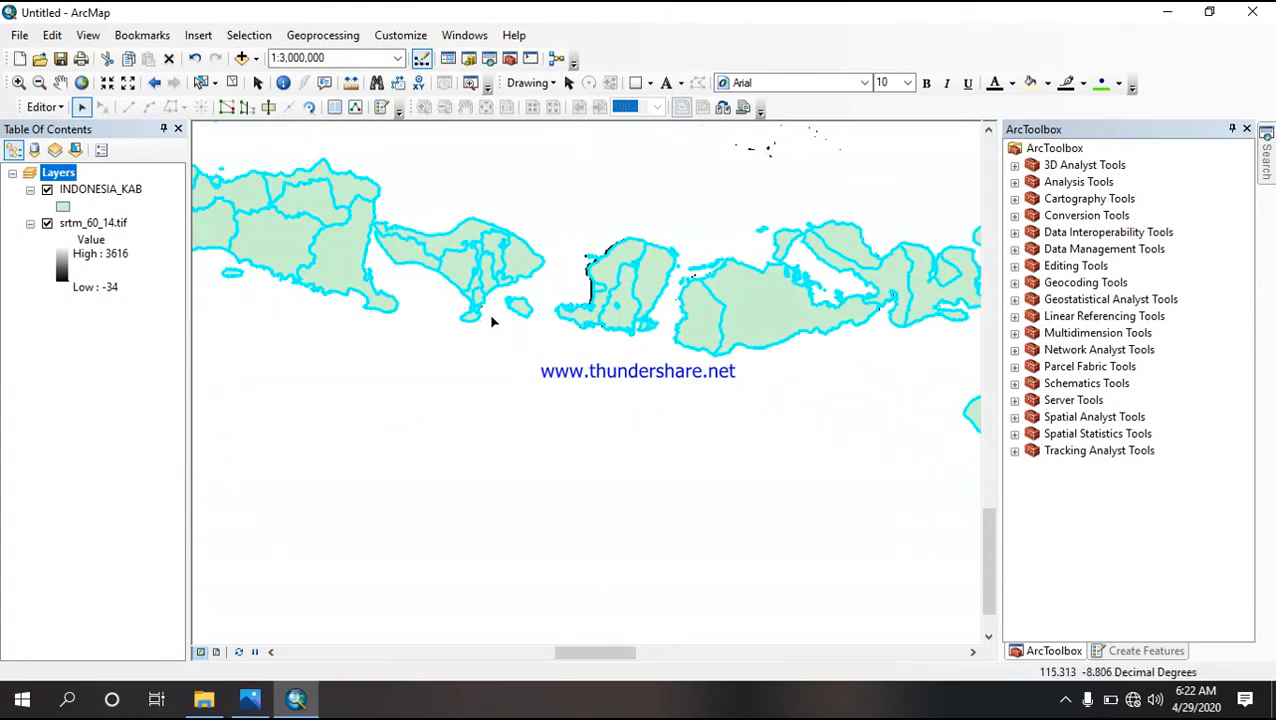
pyautogui.scroll(-4, 473, 305)
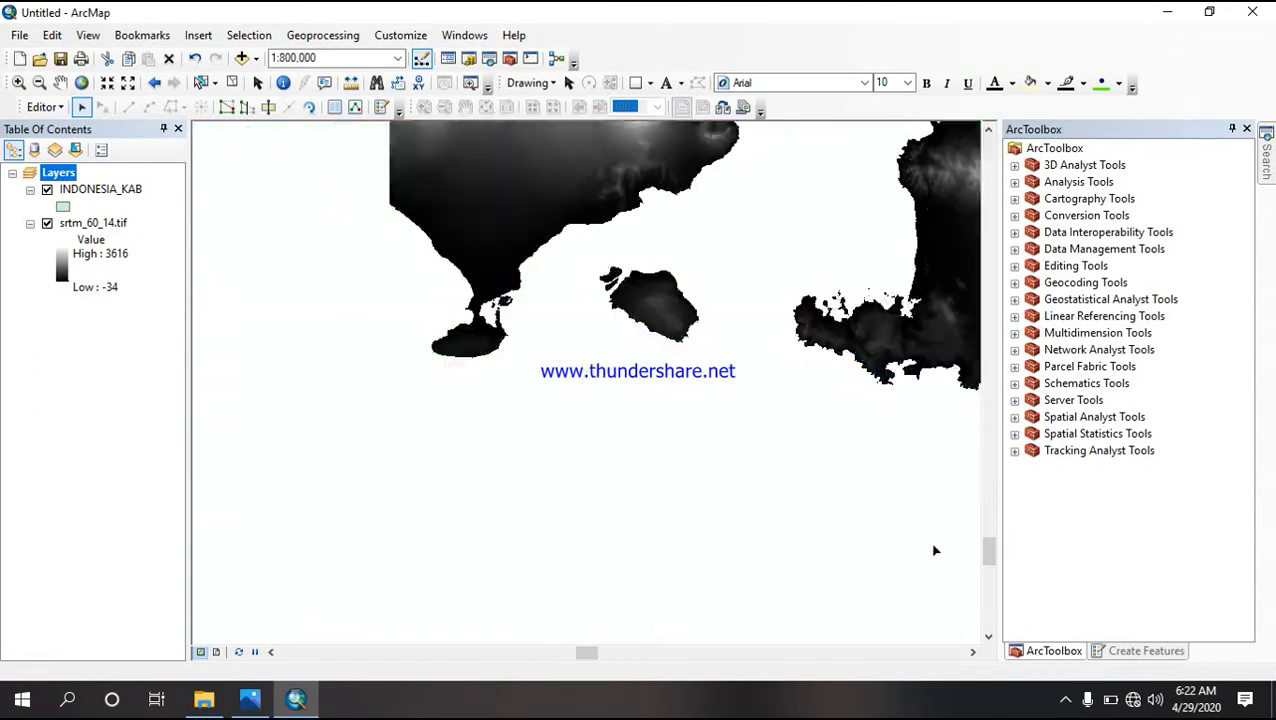
pyautogui.moveTo(989, 553); pyautogui.dragTo(989, 542)
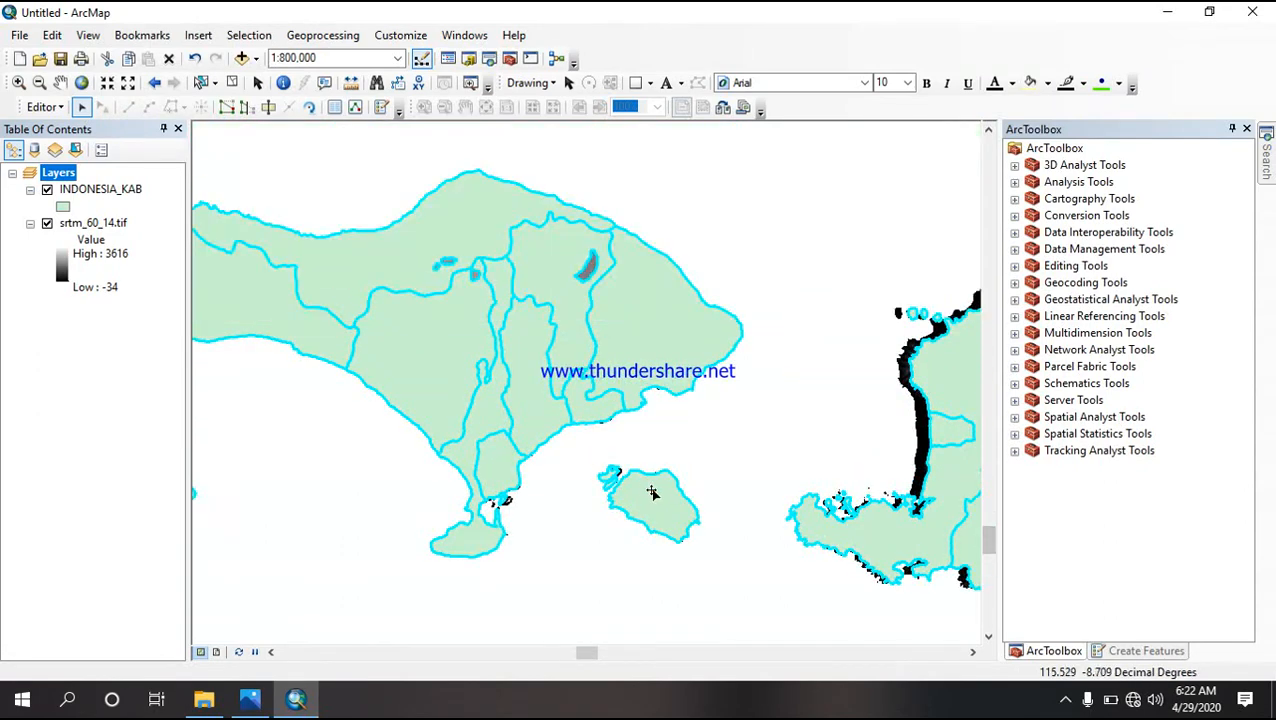
pyautogui.keyDown('shift'); pyautogui.click(465, 461); pyautogui.keyUp('shift')
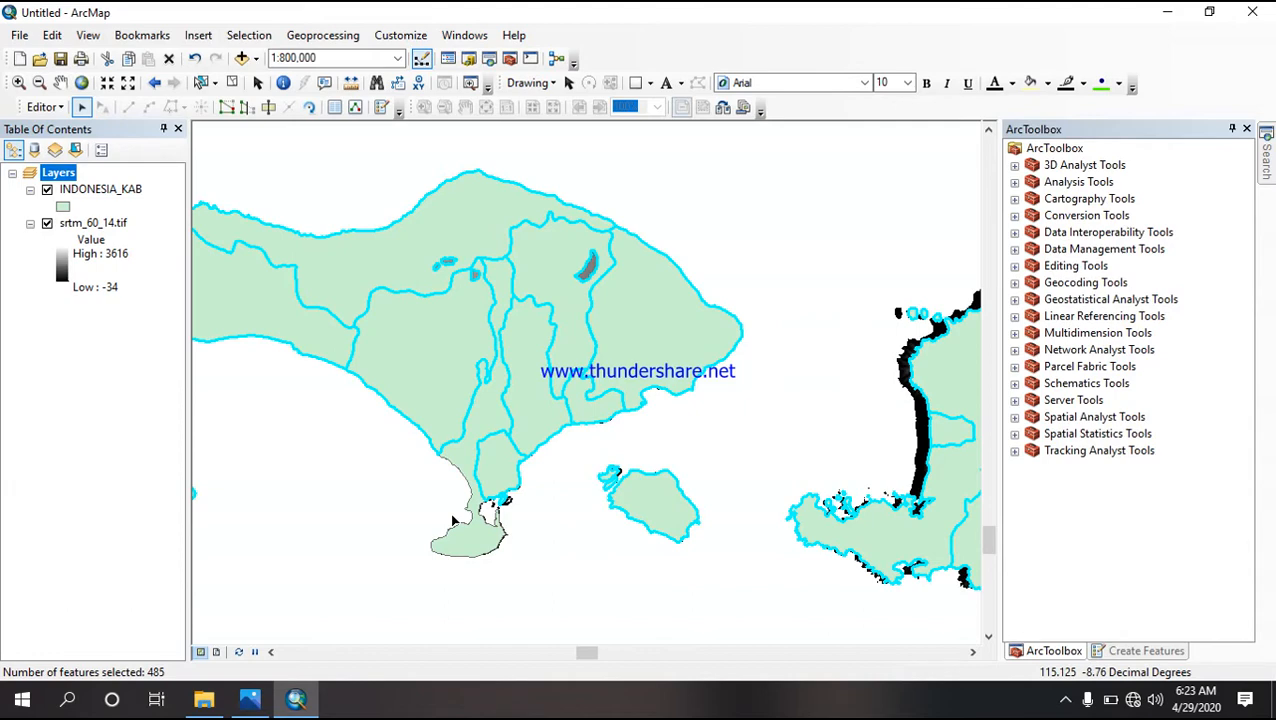
pyautogui.press('Delete')
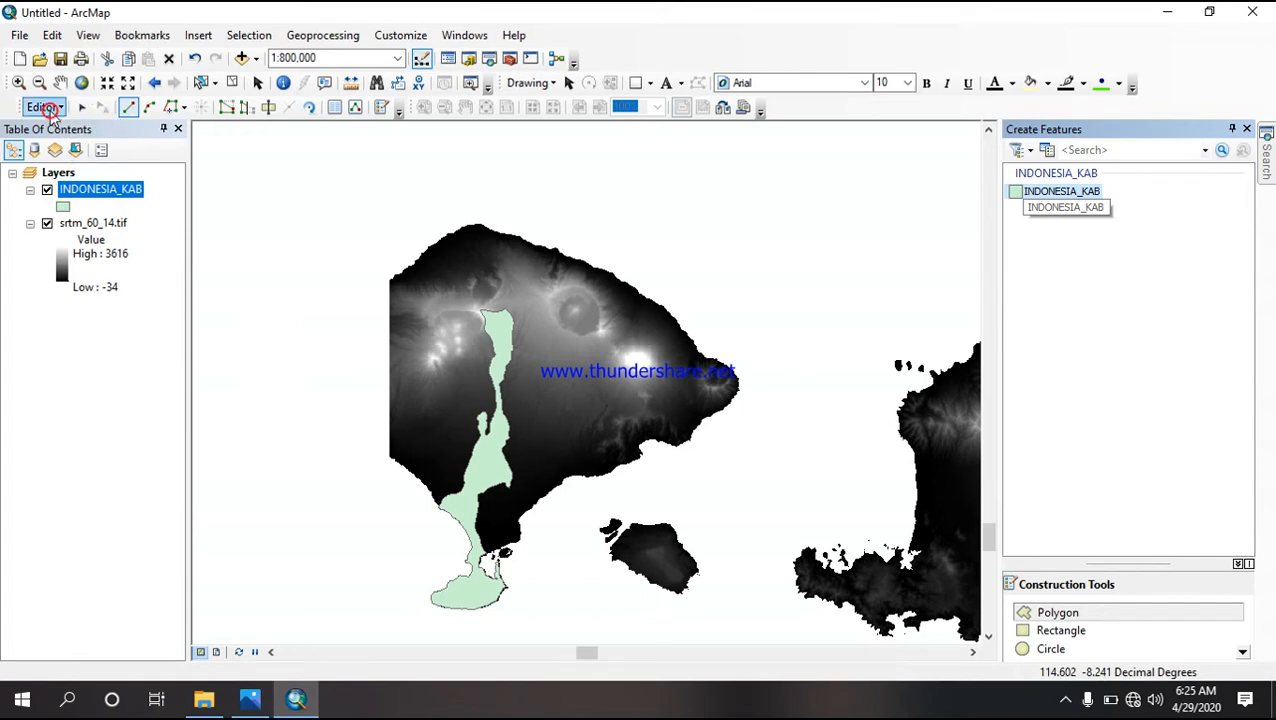
# Step: Save the edits to INDONESIA_KAB and stop the edit session
pyautogui.click(50, 108)
pyautogui.click(103, 173)
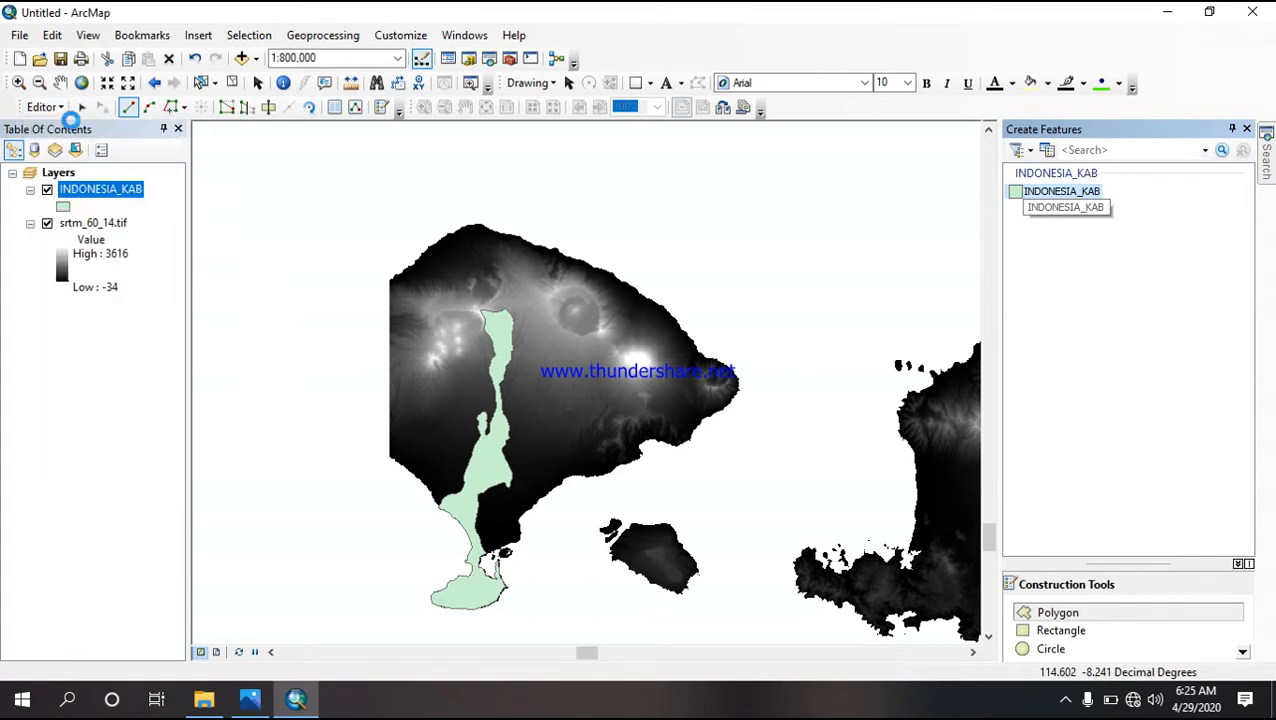
pyautogui.click(46, 107)
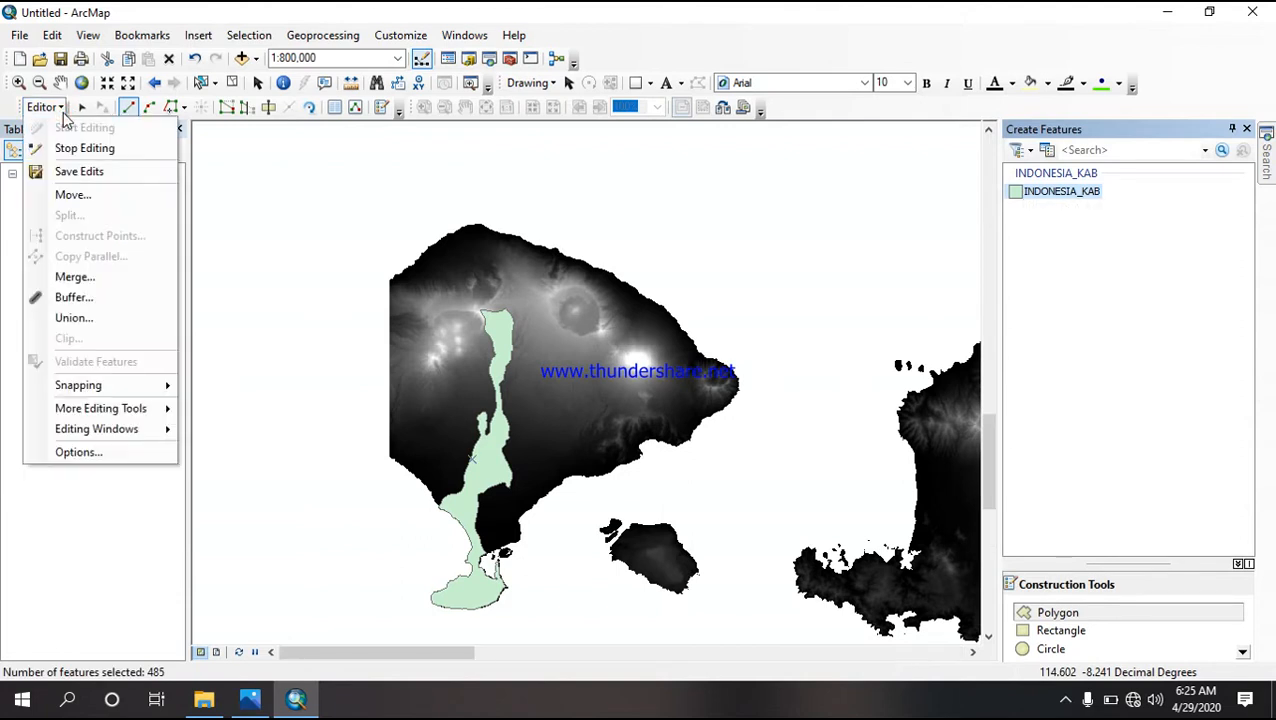
pyautogui.click(100, 148)
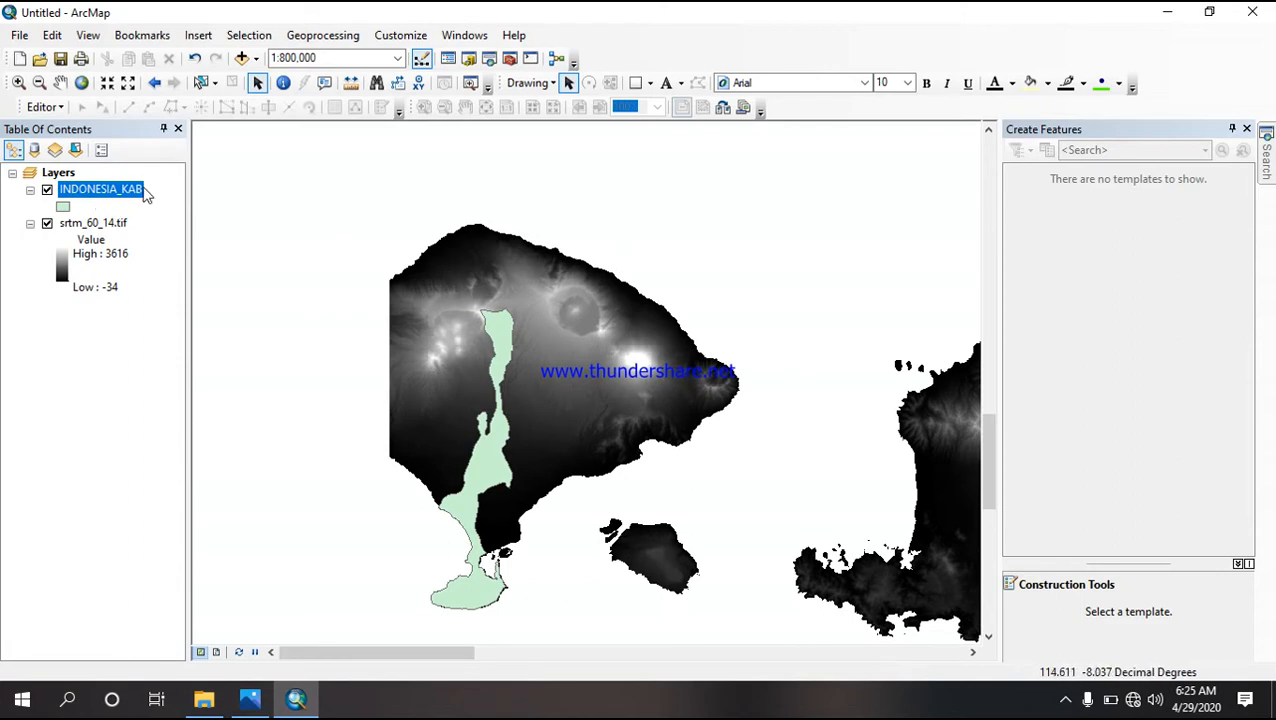
# Step: Open the Raster Processing Clip tool from the Data Management toolbox
pyautogui.click(510, 58)
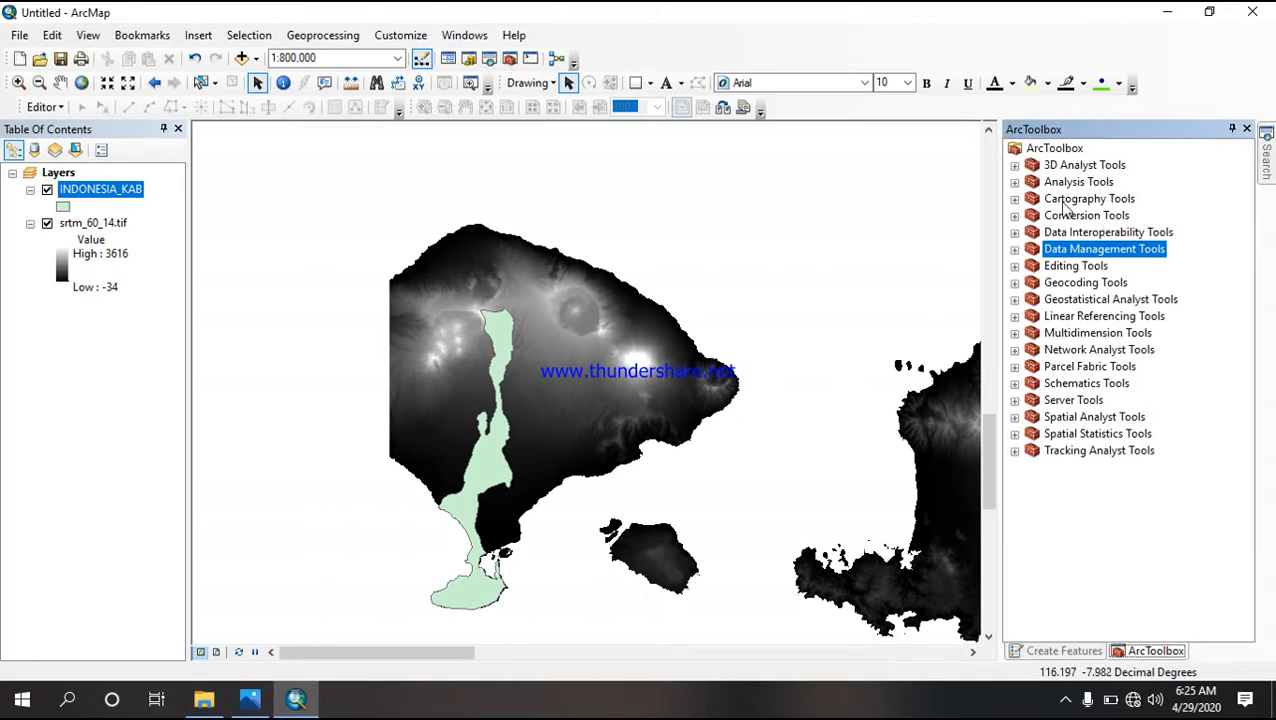
pyautogui.click(1015, 250)
pyautogui.moveTo(1246, 400); pyautogui.dragTo(1254, 432)
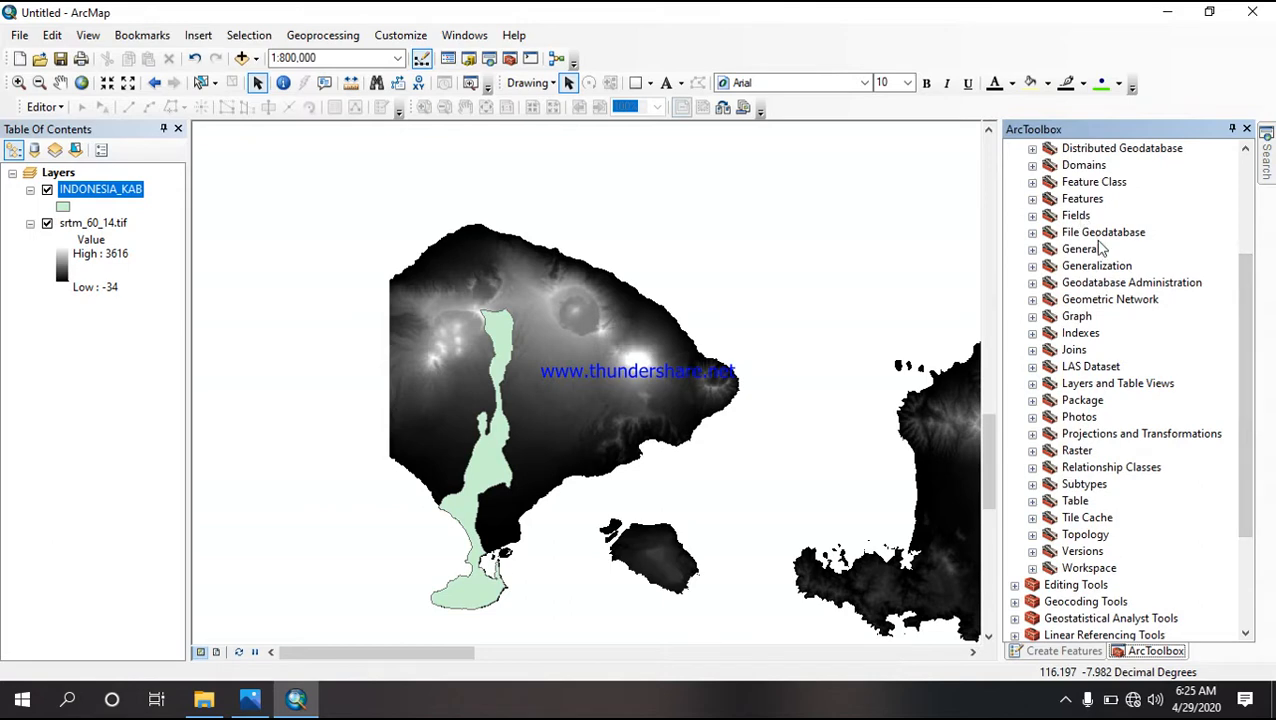
pyautogui.click(1032, 451)
pyautogui.moveTo(1246, 444); pyautogui.dragTo(1250, 458)
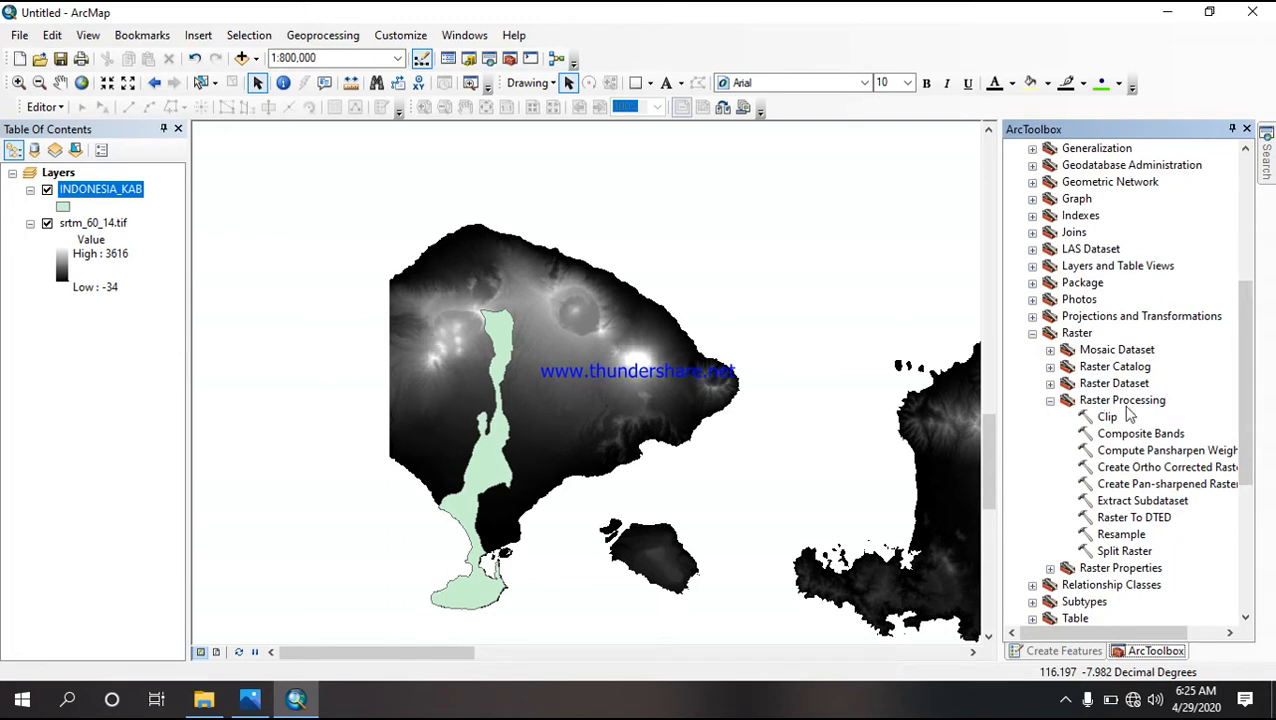
pyautogui.doubleClick(1105, 417)
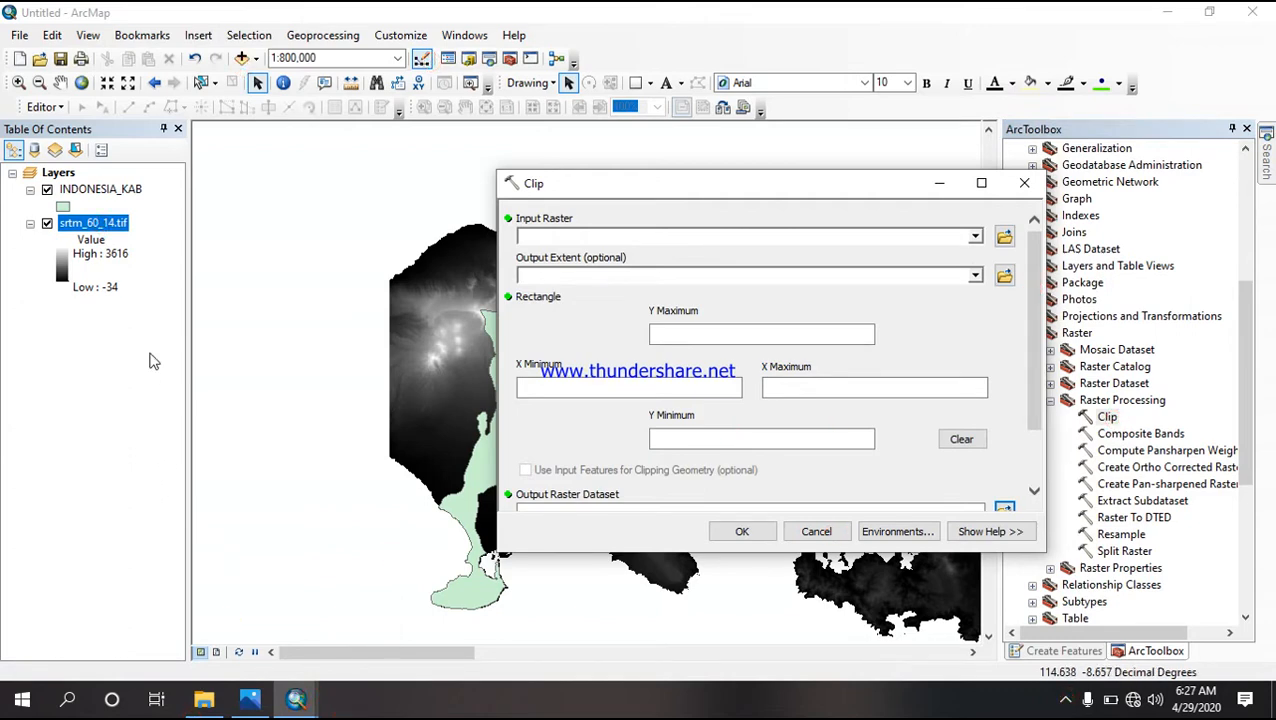
# Step: Set the Clip input raster to srtm_60_14.tif and the output extent to INDONESIA_KAB, using the input features as clipping geometry
pyautogui.moveTo(118, 228); pyautogui.dragTo(558, 240)
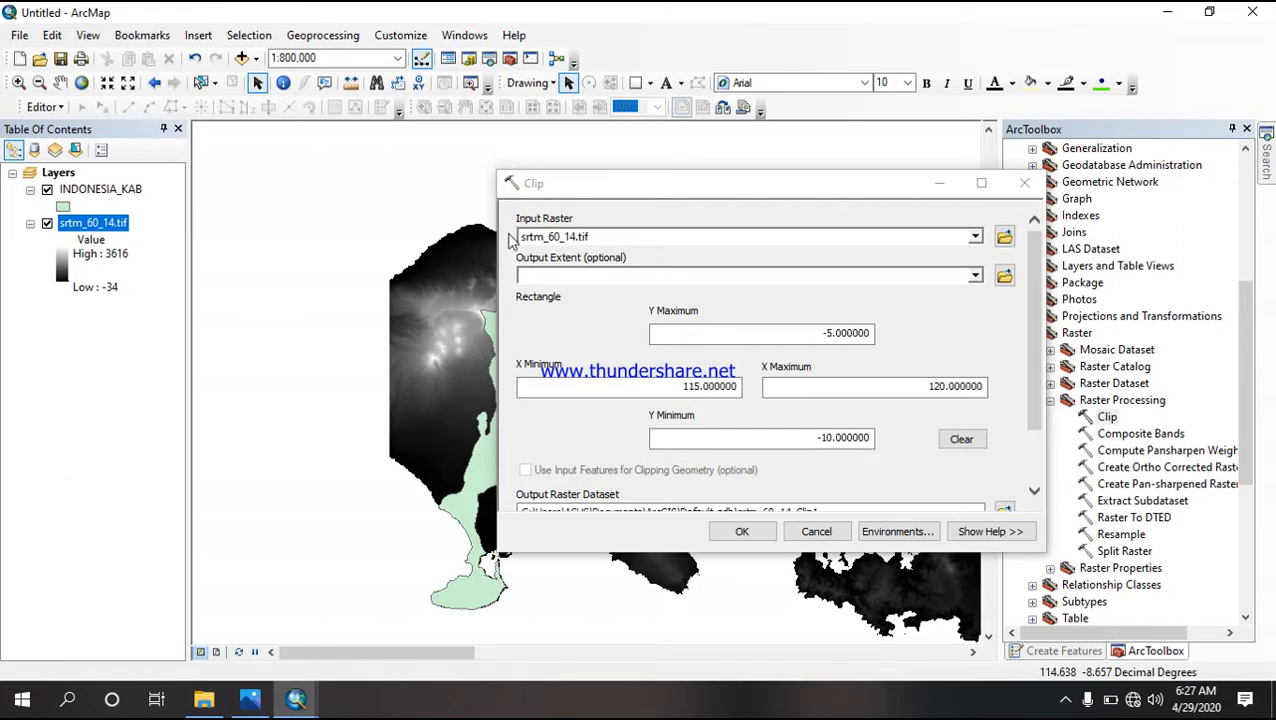
pyautogui.scroll(-1, 577, 279)
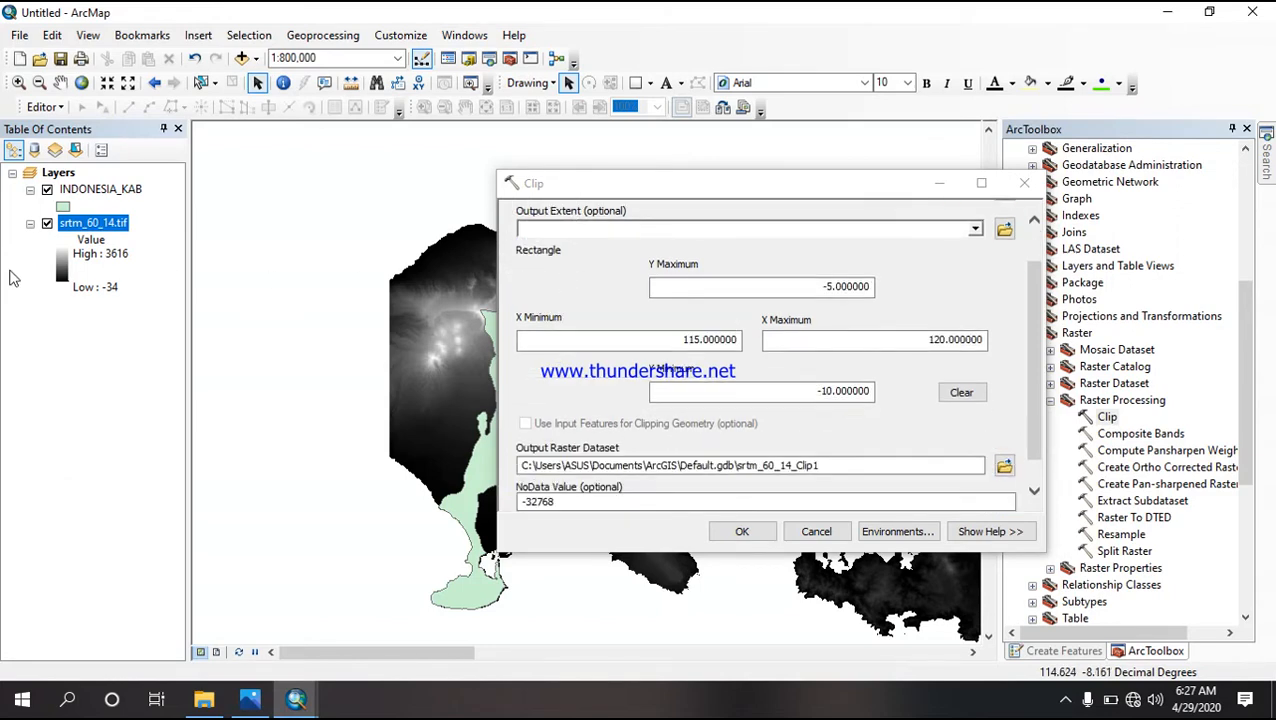
pyautogui.scroll(1, 550, 338)
pyautogui.moveTo(128, 192); pyautogui.dragTo(567, 277)
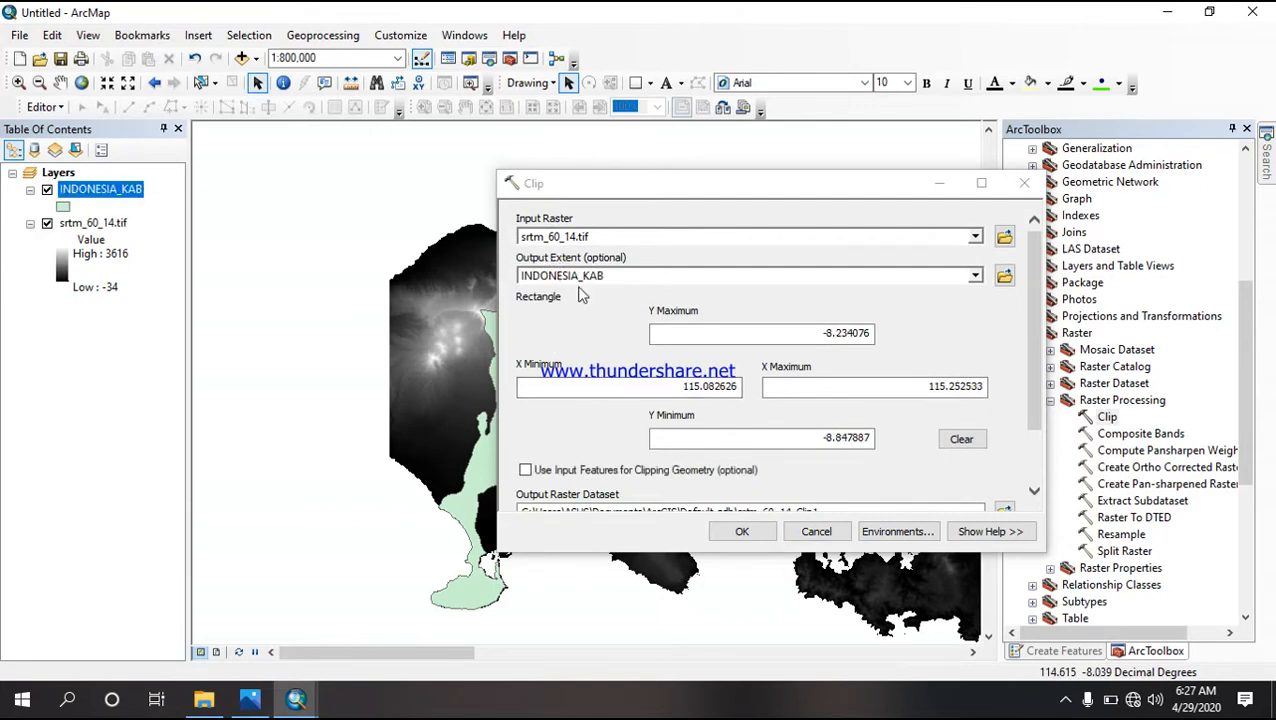
pyautogui.scroll(-1, 750, 371)
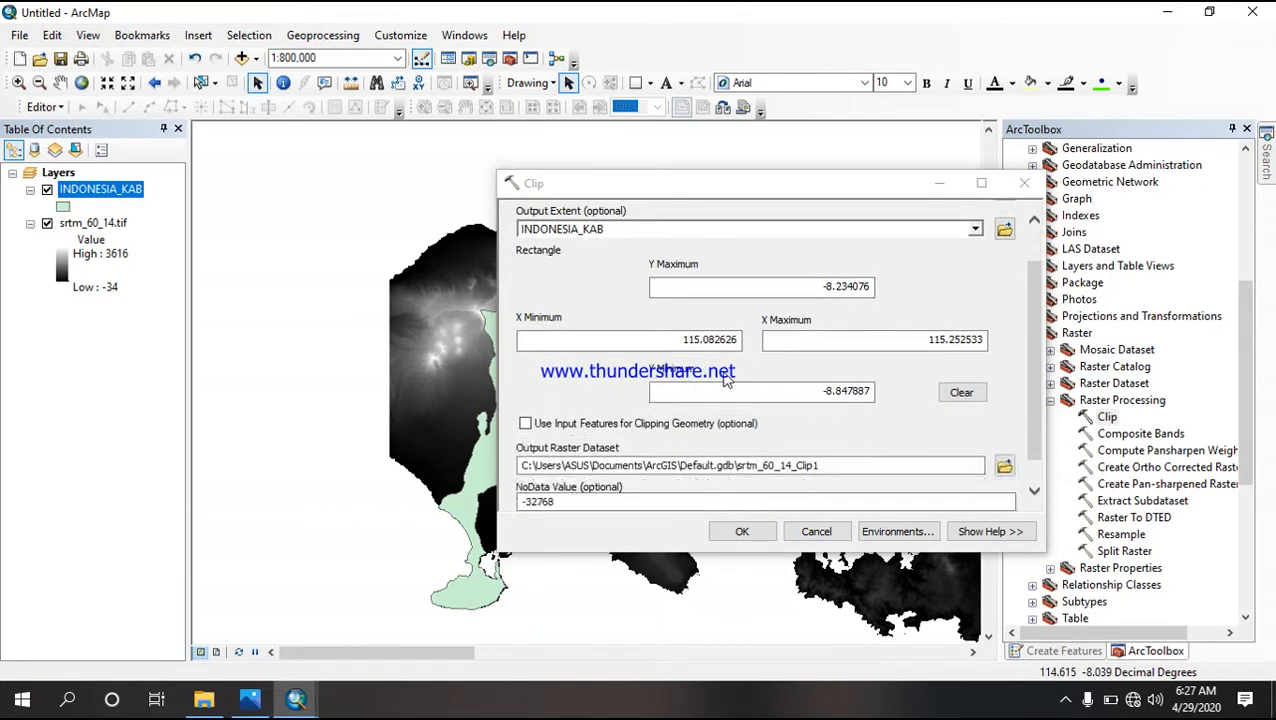
pyautogui.scroll(-1, 750, 371)
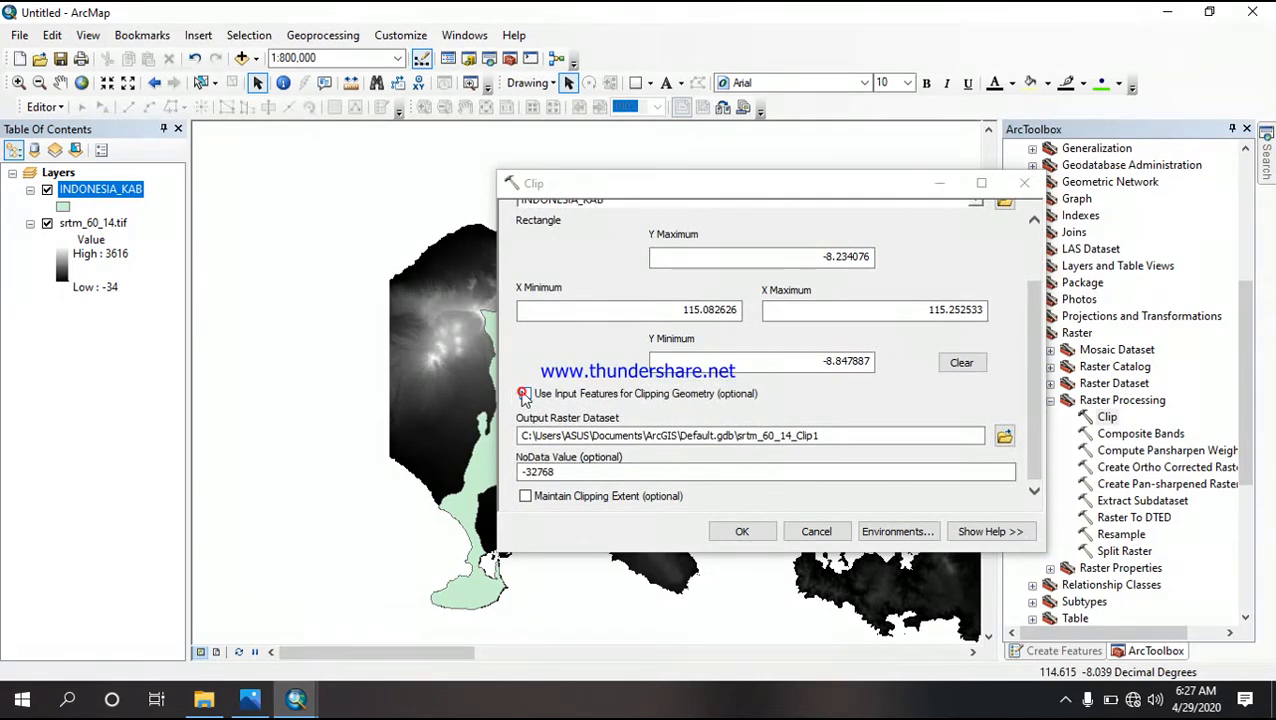
pyautogui.click(525, 394)
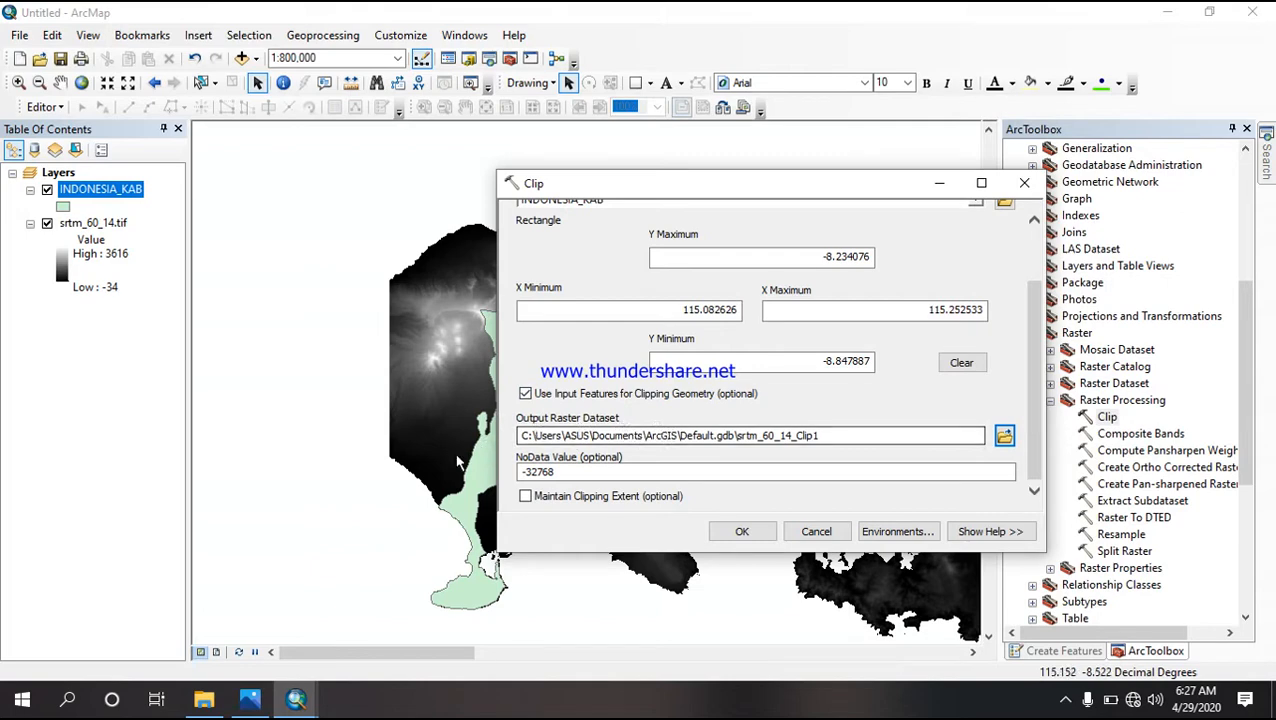
# Step: Copy the panee folder path from File Explorer and replace the Clip output's folder with C:\Users\ASUS\Documents\panee in ArcMap
pyautogui.click(204, 699)
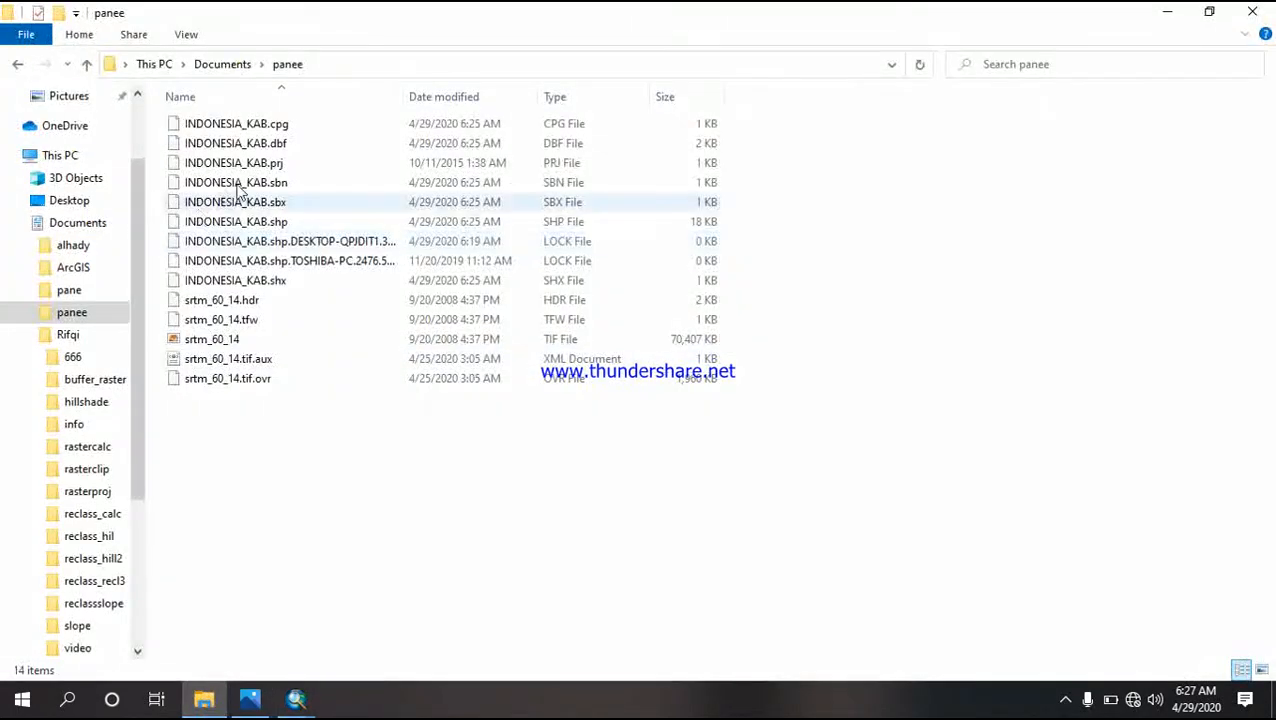
pyautogui.click(311, 65)
pyautogui.hotkey('ctrl', 'c')
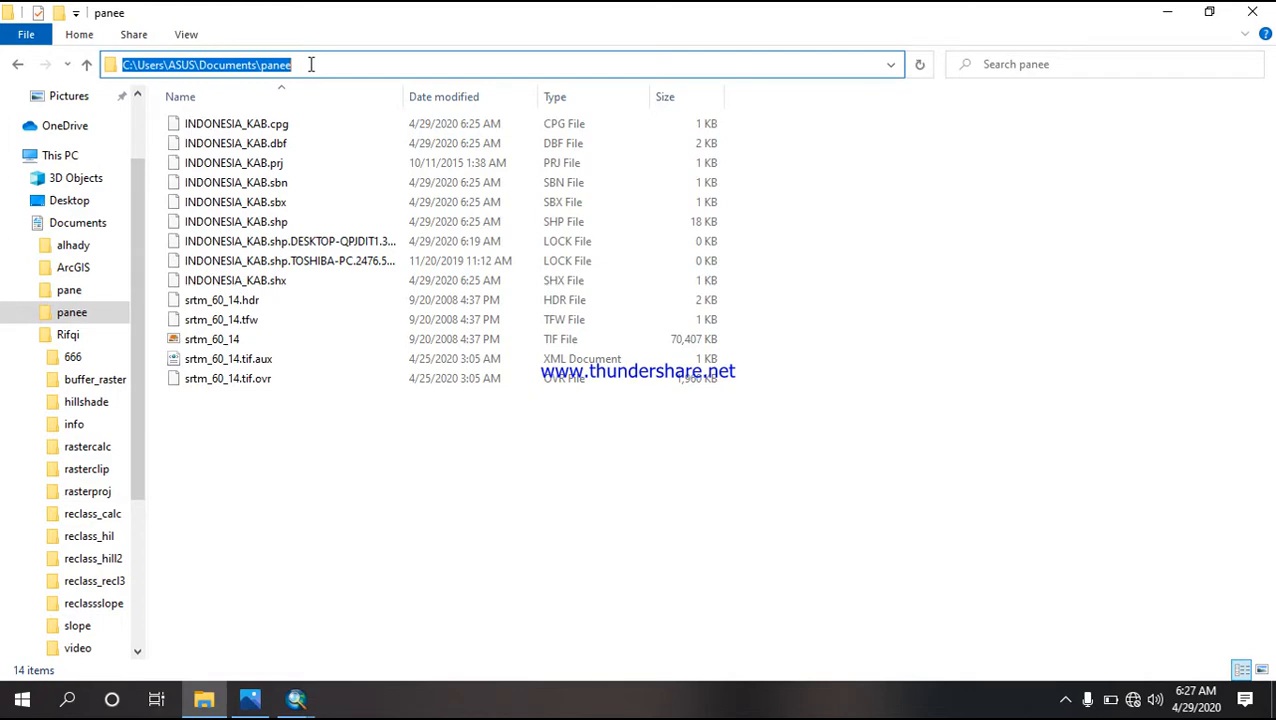
pyautogui.click(296, 699)
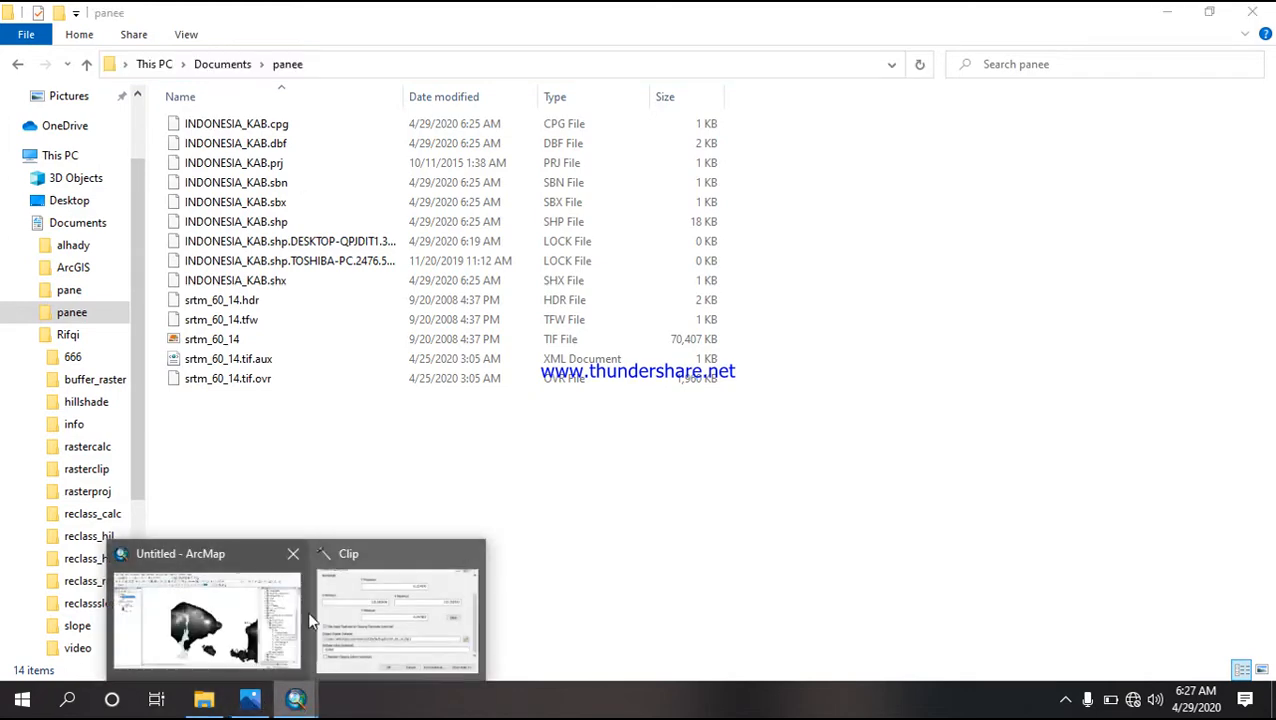
pyautogui.click(240, 621)
pyautogui.click(523, 434)
pyautogui.moveTo(523, 434); pyautogui.dragTo(733, 436)
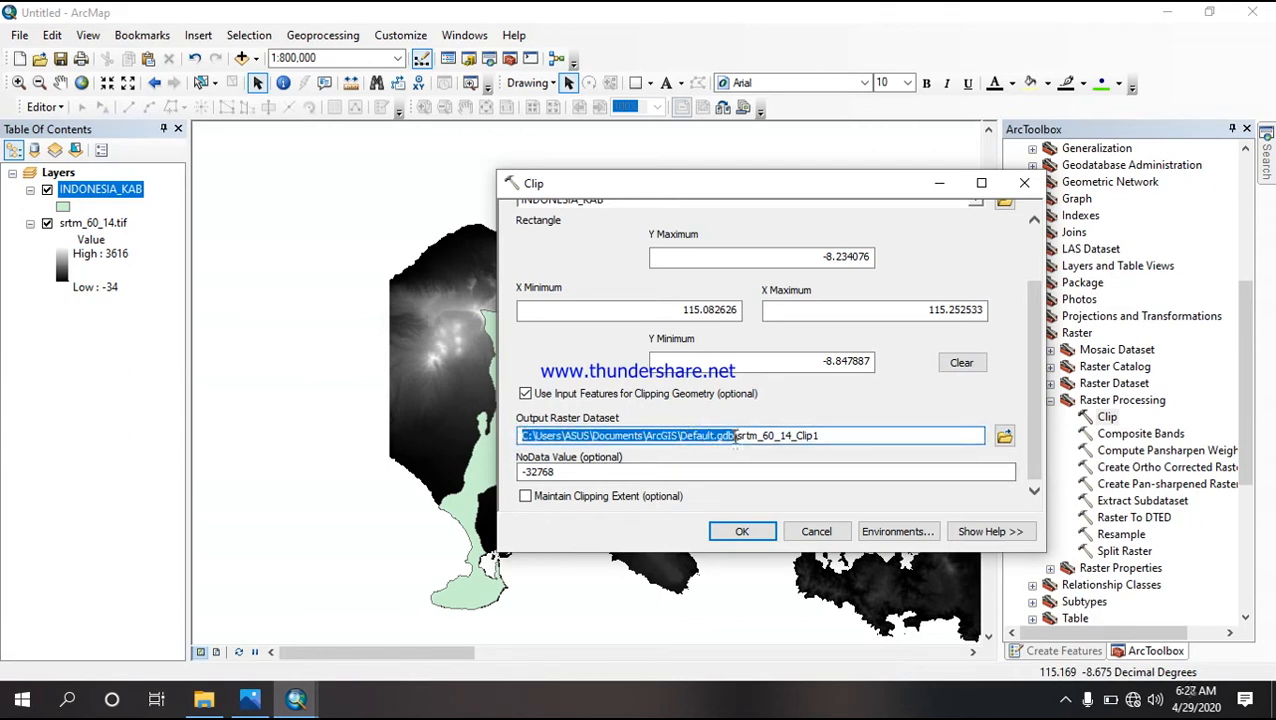
pyautogui.hotkey('ctrl', 'v')
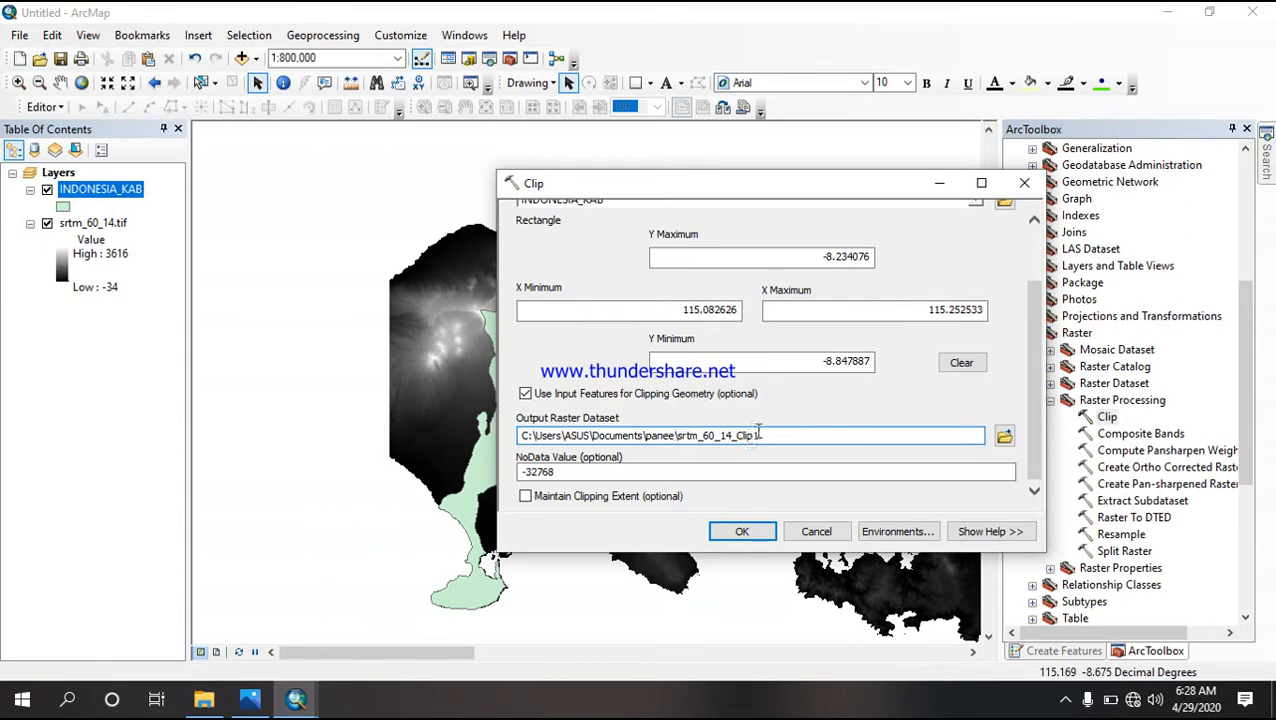
# Step: Name the Clip output raster rasterclip and run the clip
pyautogui.moveTo(768, 435); pyautogui.dragTo(688, 435)
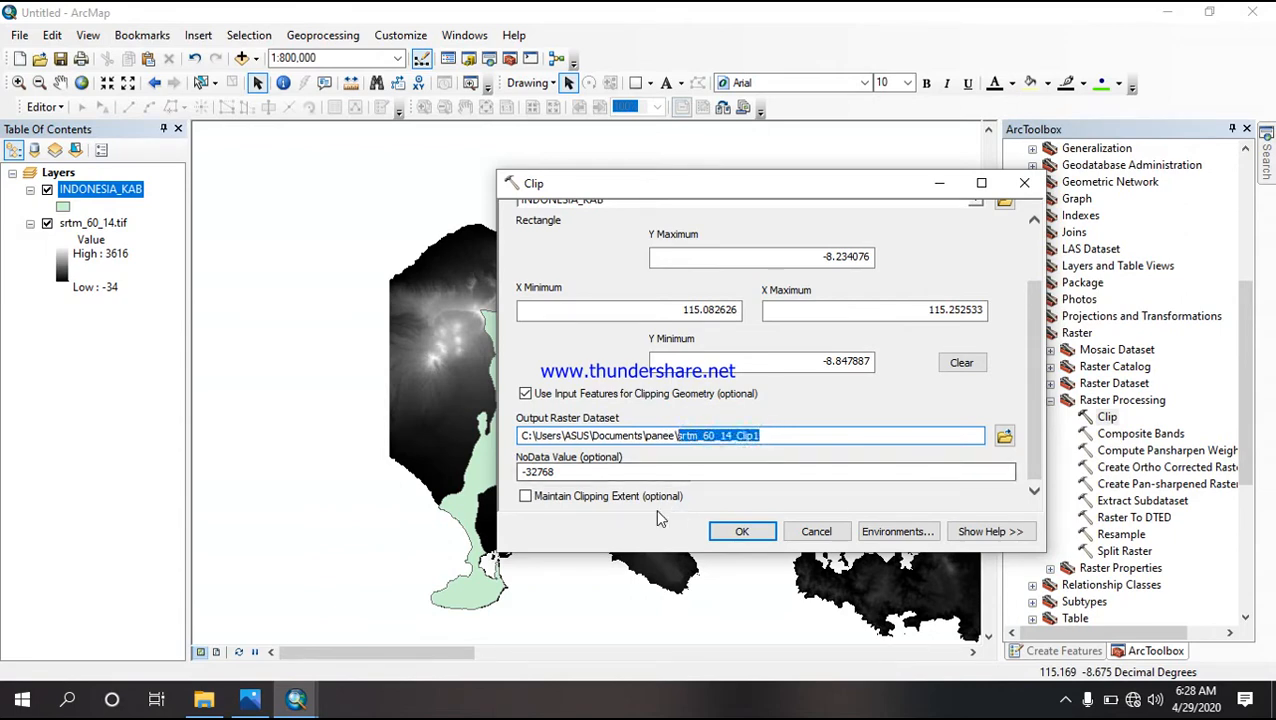
pyautogui.press('BackSpace')
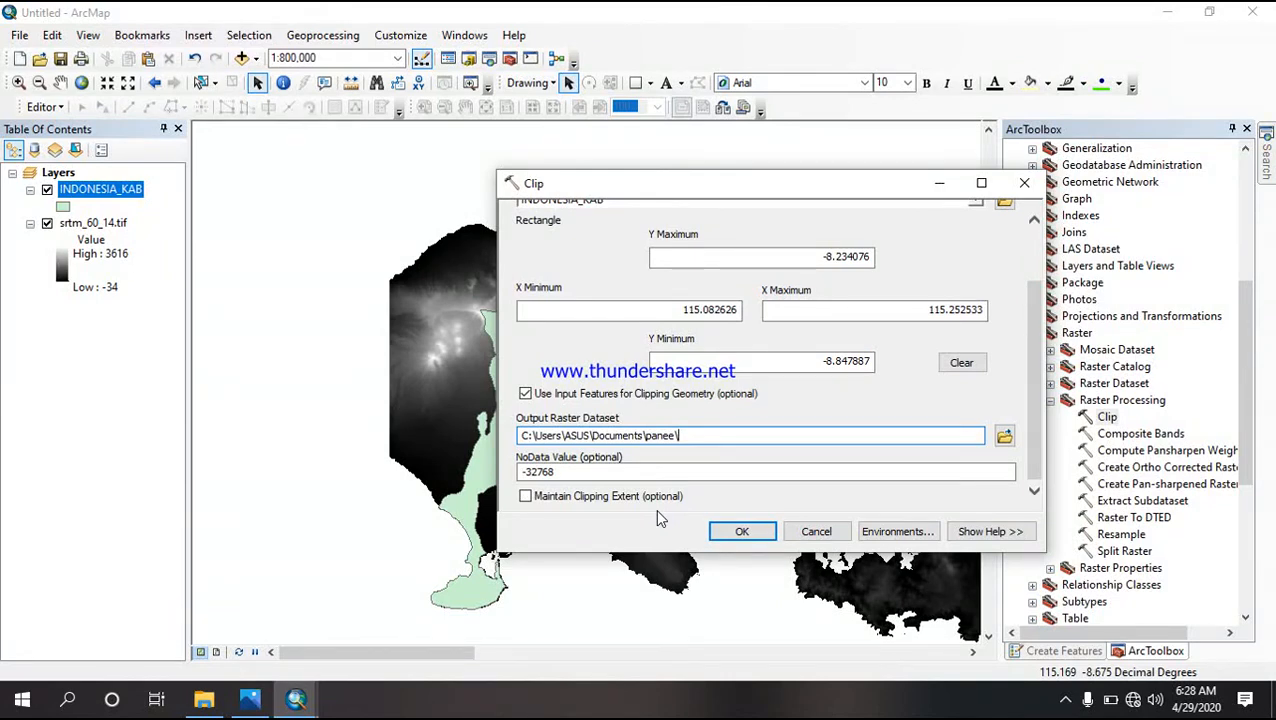
pyautogui.write('clip')
pyautogui.press('BackSpace')
pyautogui.write('ras')
pyautogui.click(742, 531)
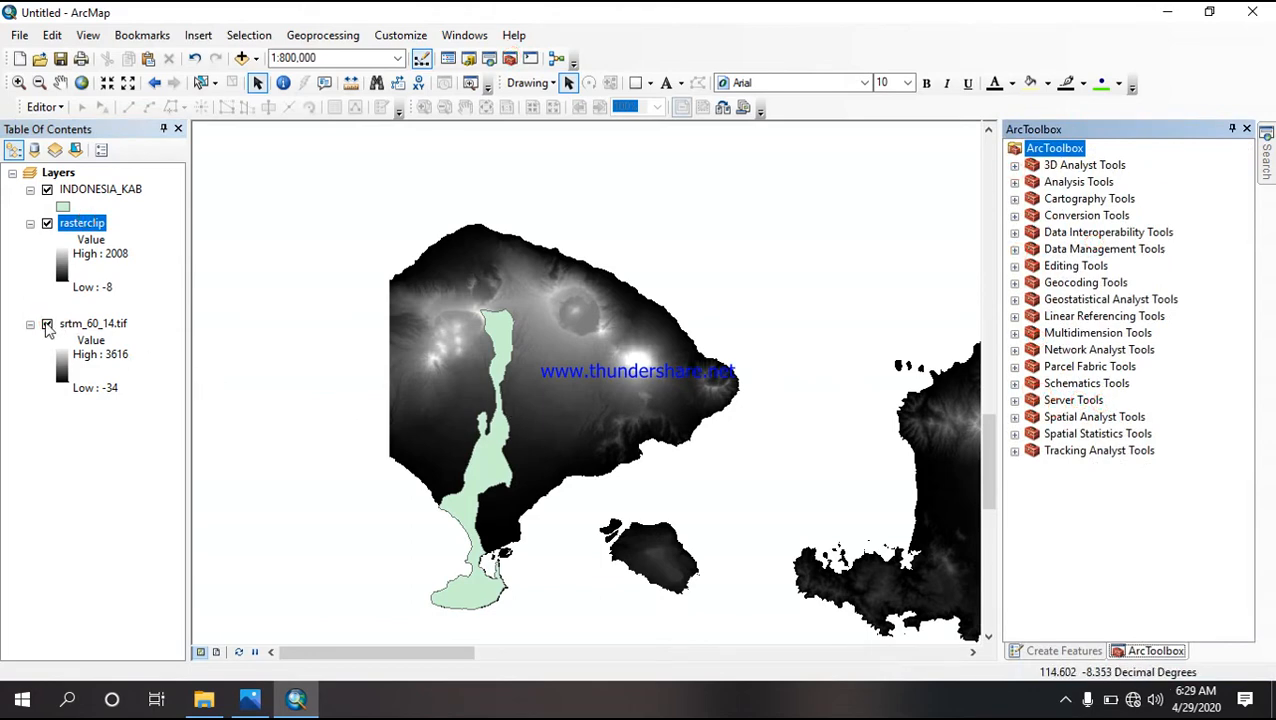
# Step: Hide the srtm_60_14.tif layer on the map
pyautogui.click(46, 325)
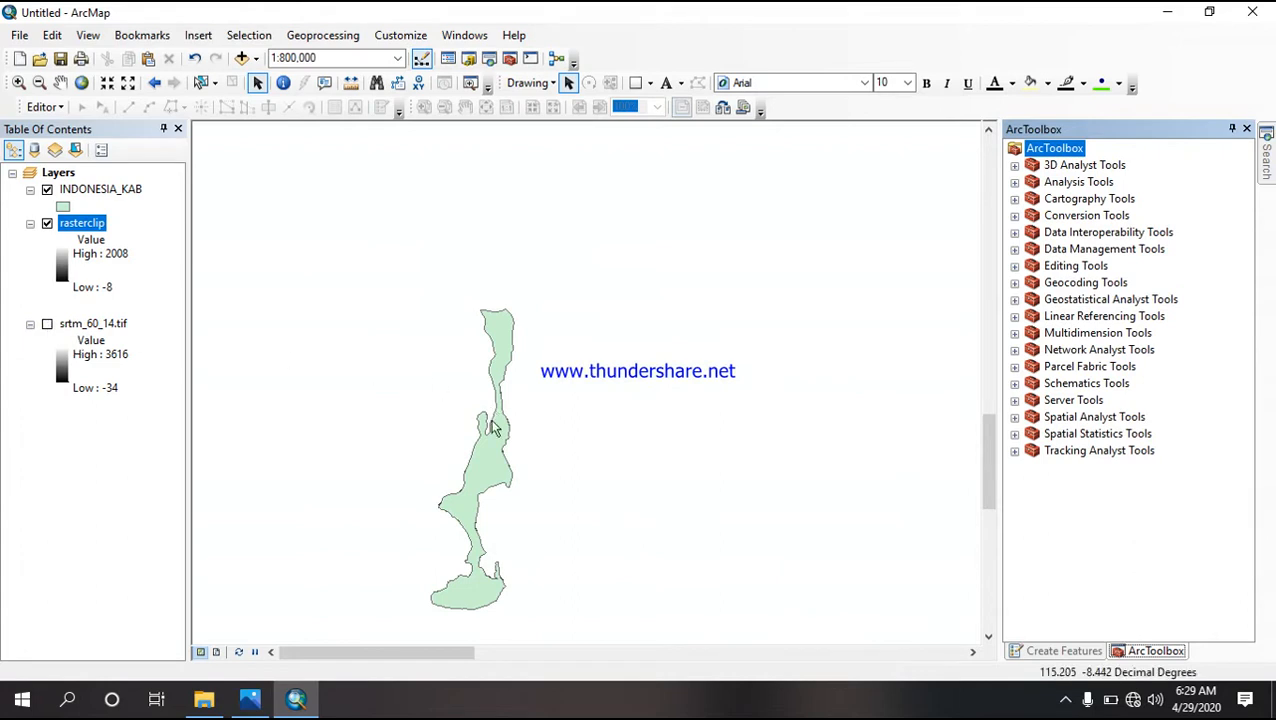
pyautogui.scroll(-1, 770, 322)
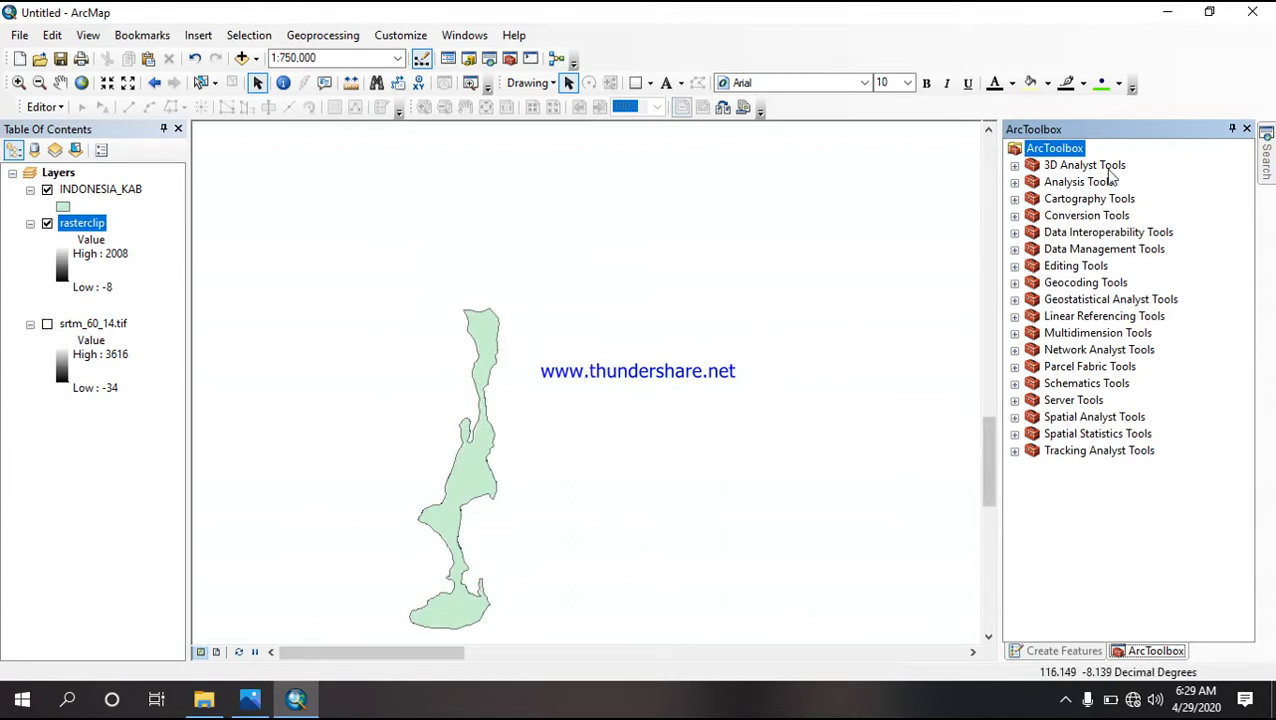
# Step: Open the Project Raster tool from the Projections and Transformations raster toolset in Data Management Tools
pyautogui.doubleClick(1105, 250)
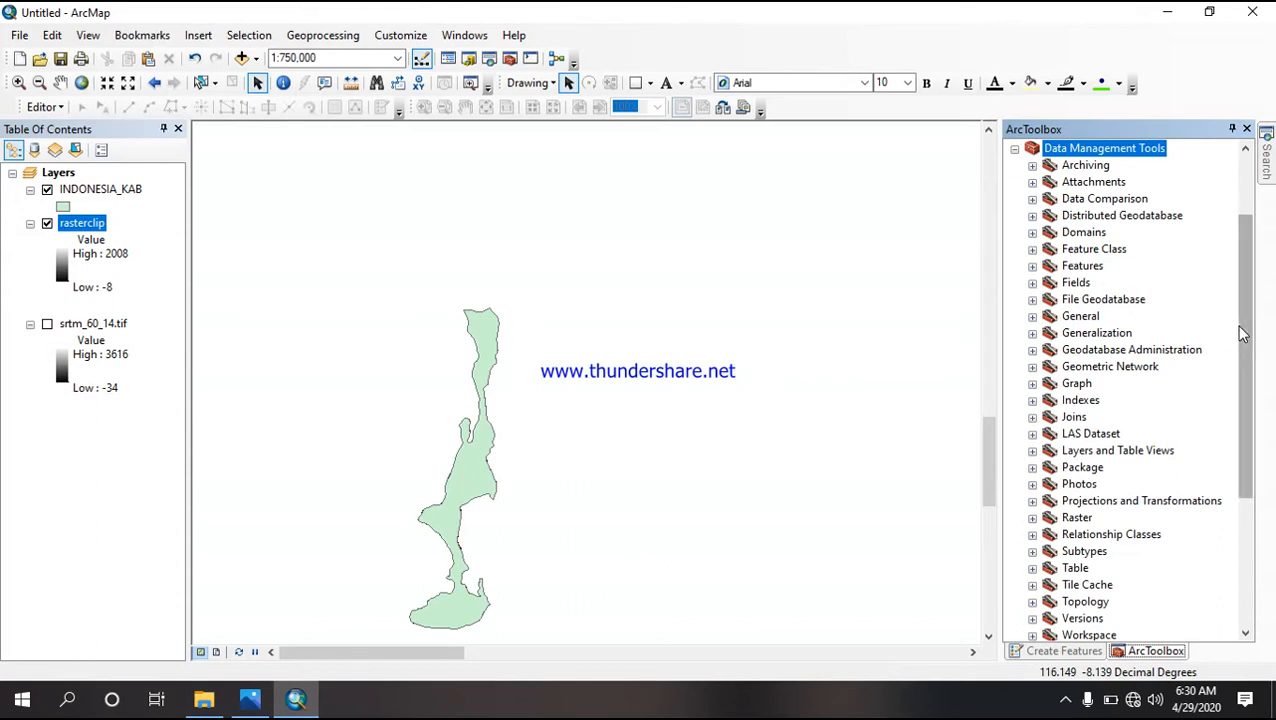
pyautogui.moveTo(1239, 323); pyautogui.dragTo(1240, 340)
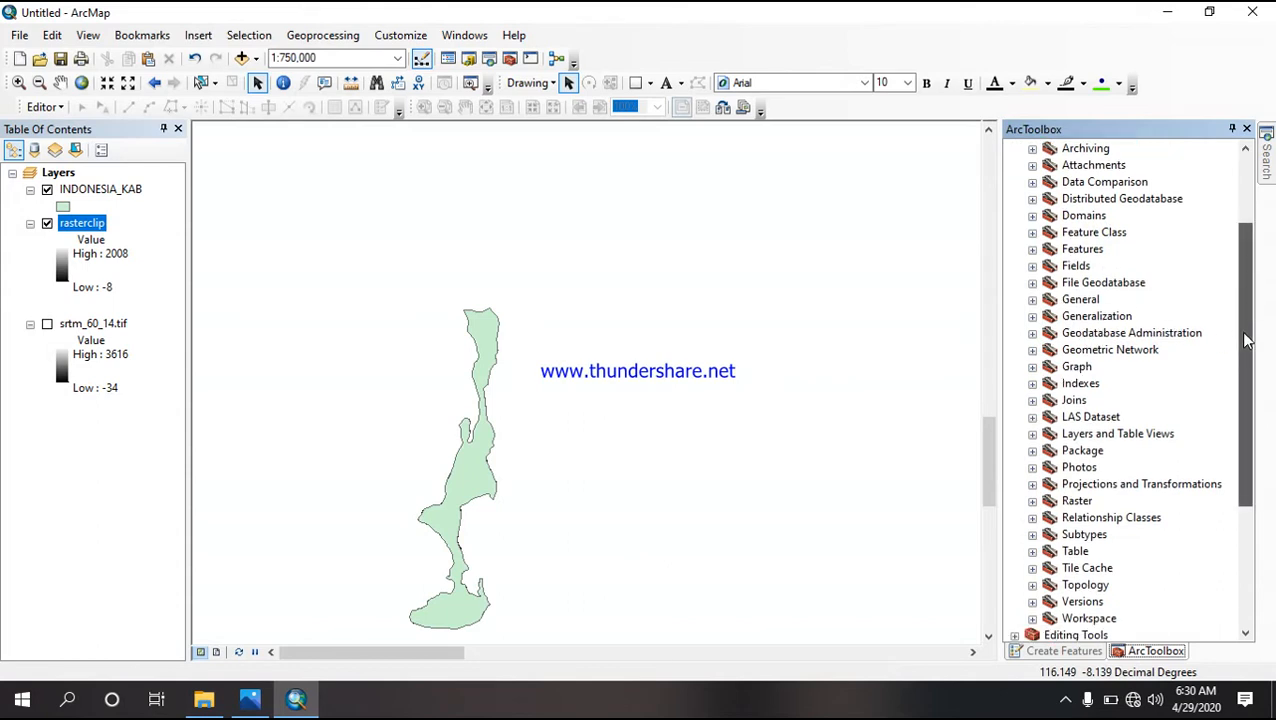
pyautogui.doubleClick(1083, 503)
pyautogui.doubleClick(1090, 368)
pyautogui.doubleClick(1098, 351)
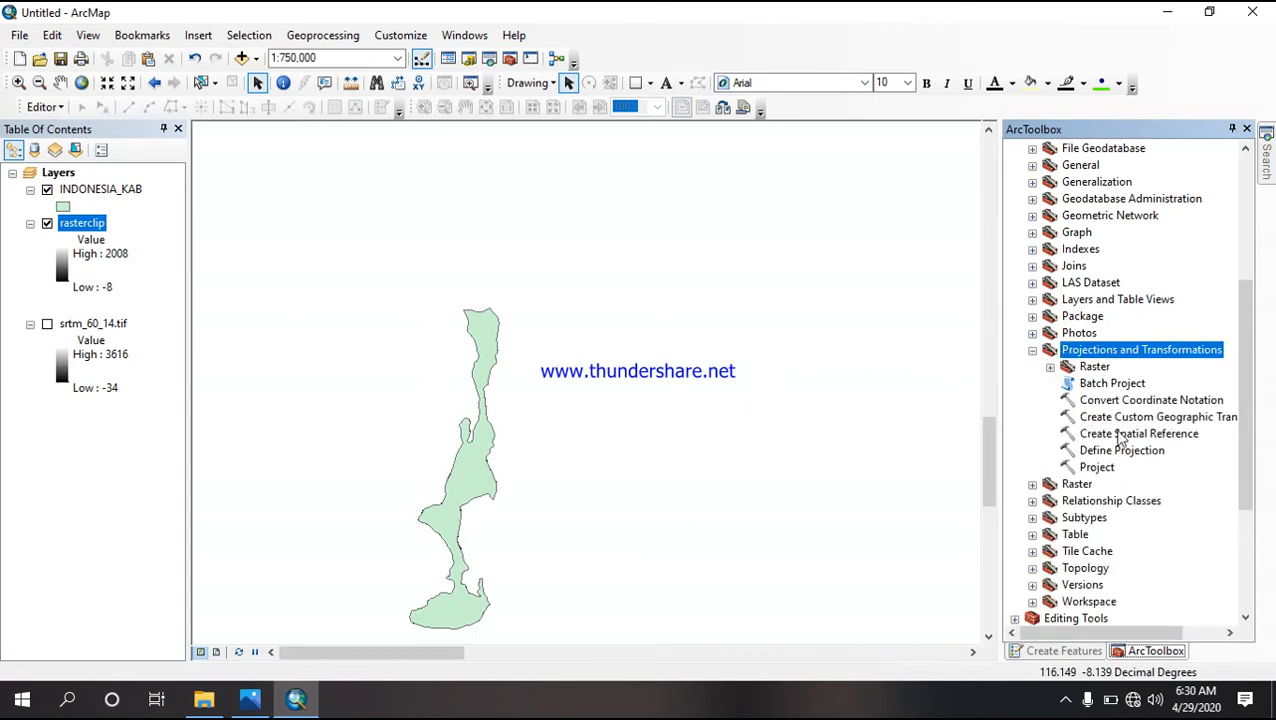
pyautogui.click(1050, 367)
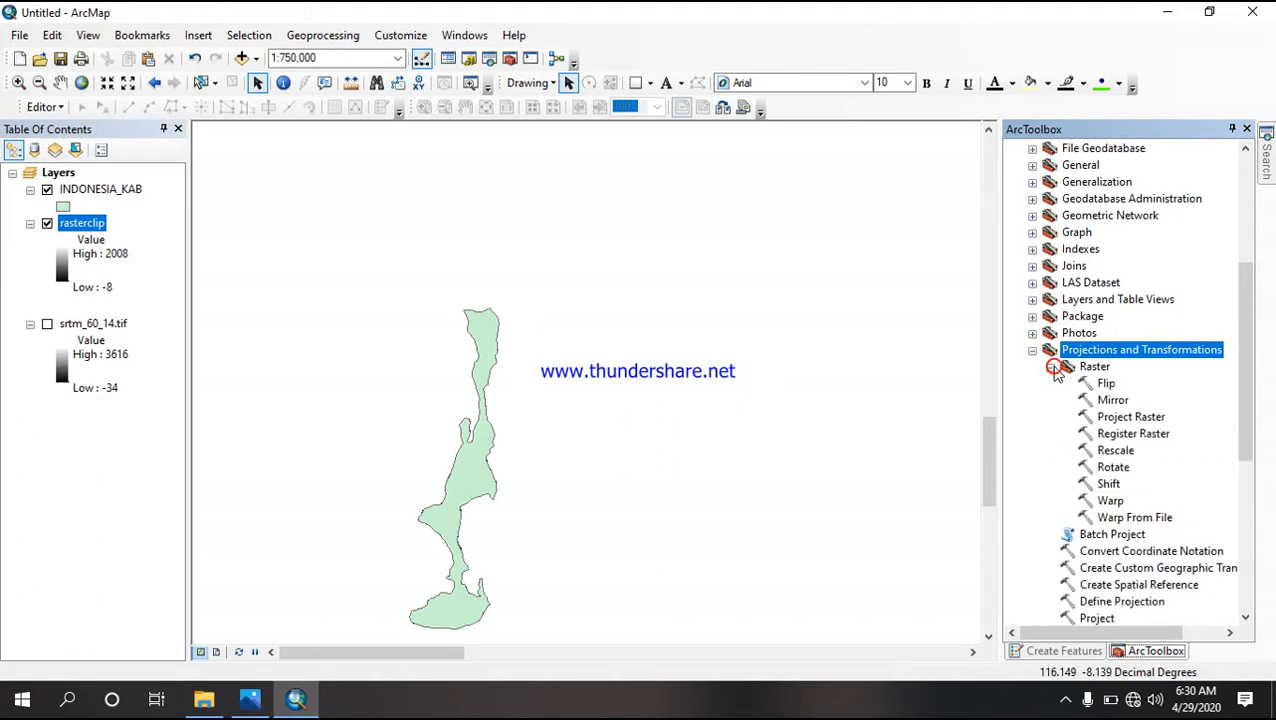
pyautogui.doubleClick(1130, 418)
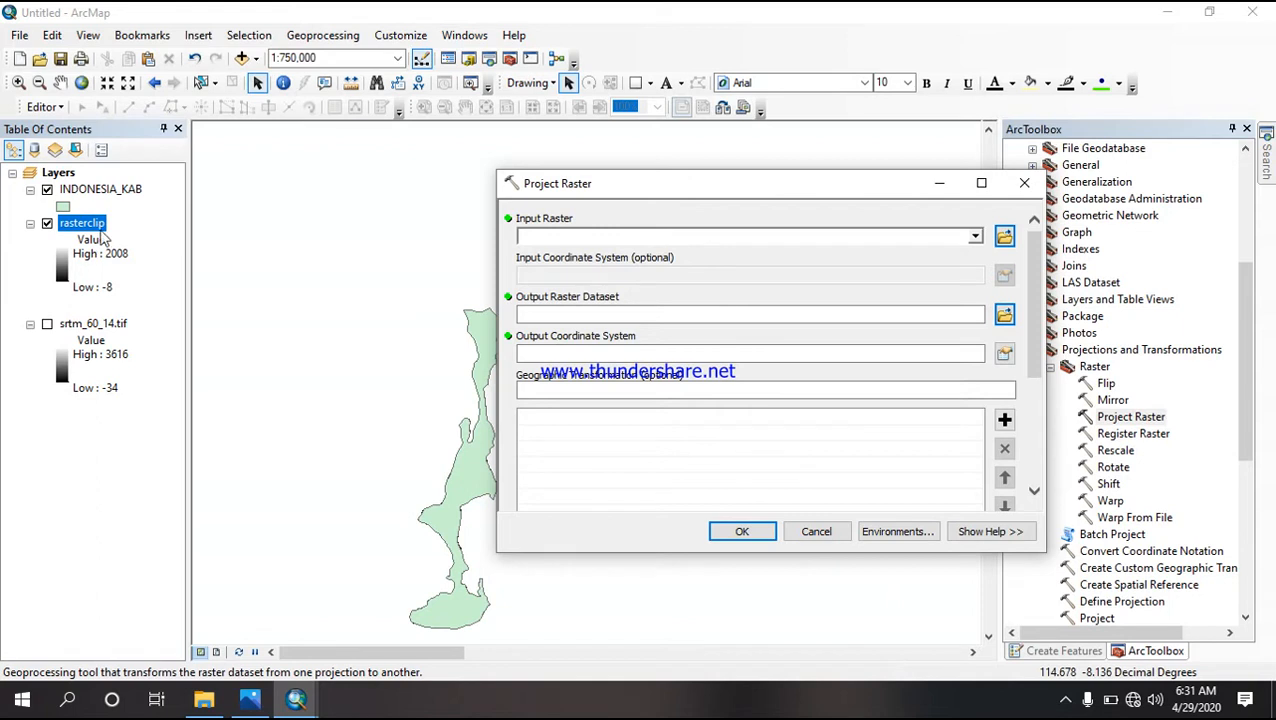
# Step: Set rasterclip as the Project Raster input and C:\Users\ASUS\Documents\panee\rastproject as the output raster dataset
pyautogui.moveTo(98, 230); pyautogui.dragTo(537, 224)
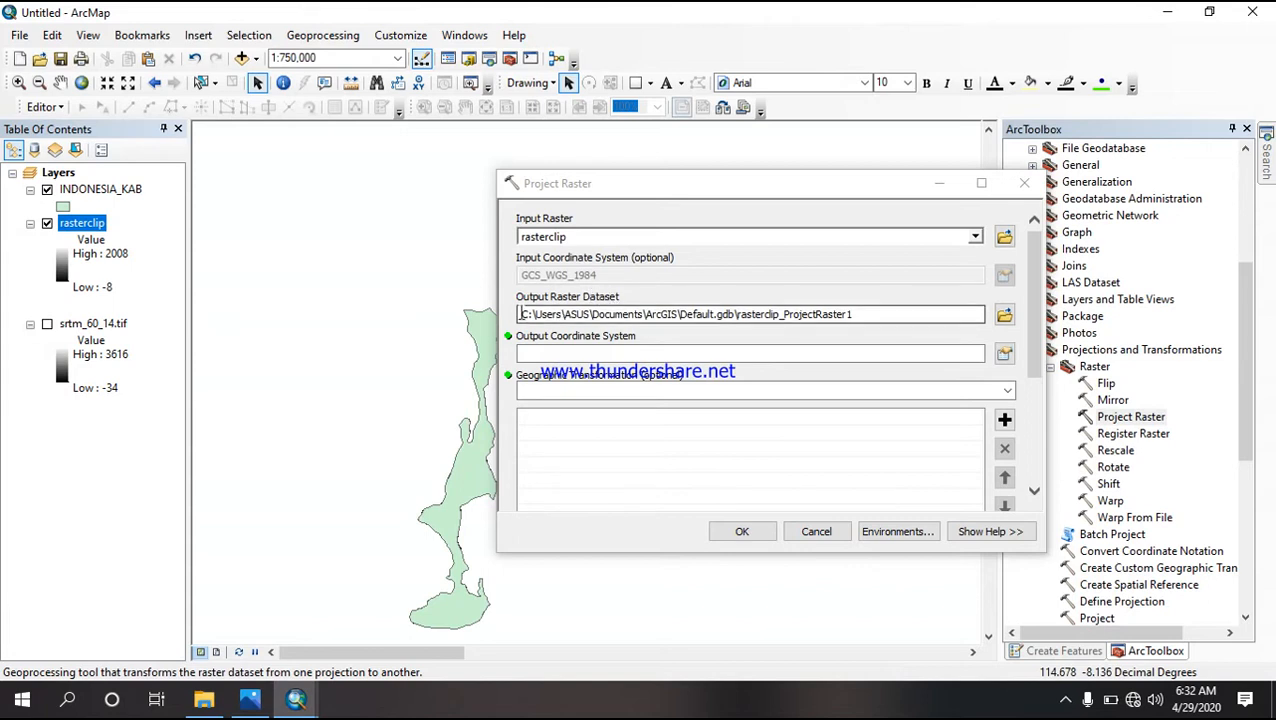
pyautogui.moveTo(520, 314); pyautogui.dragTo(726, 325)
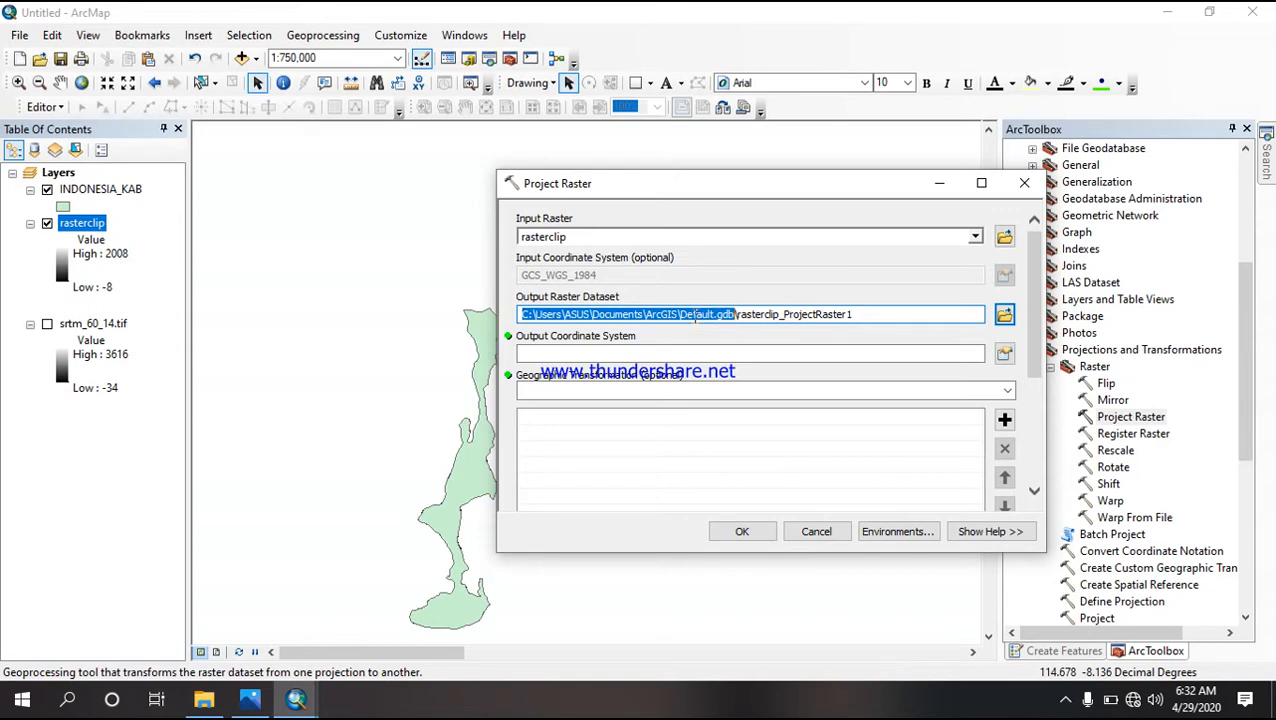
pyautogui.write('C:\\Users\\ASUS\\Documents\\paneel')
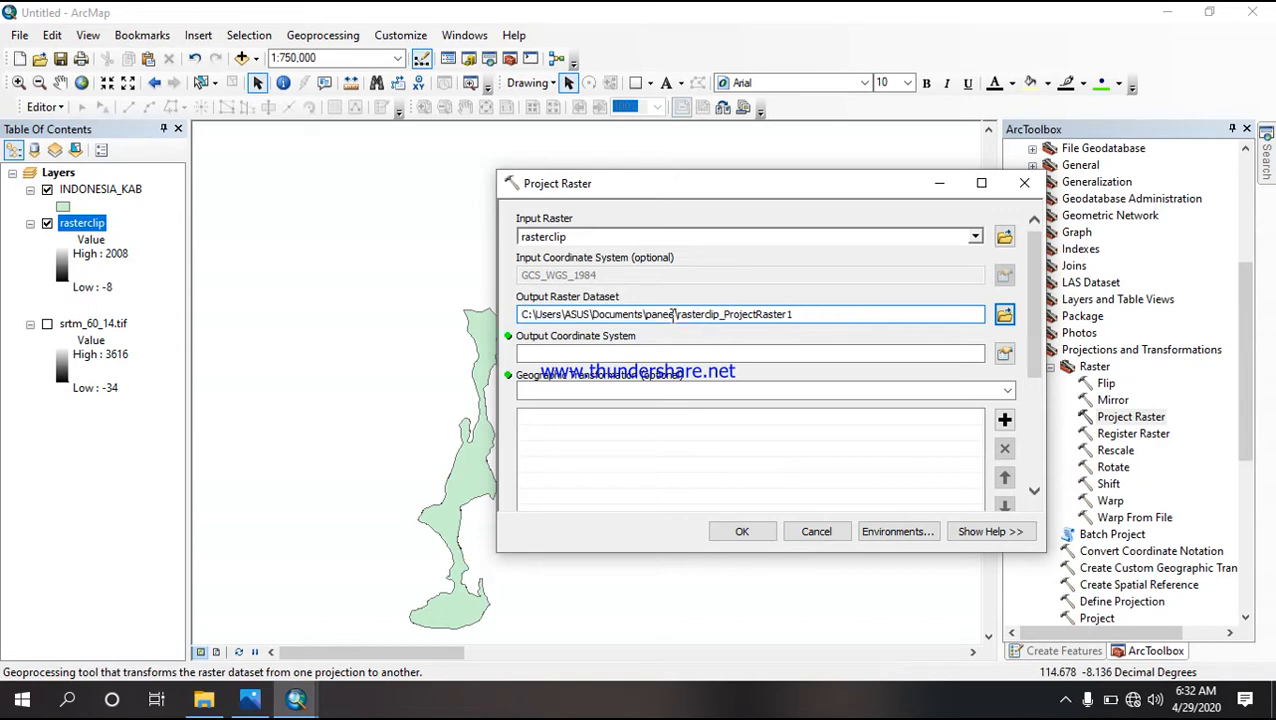
pyautogui.moveTo(677, 314); pyautogui.dragTo(800, 332)
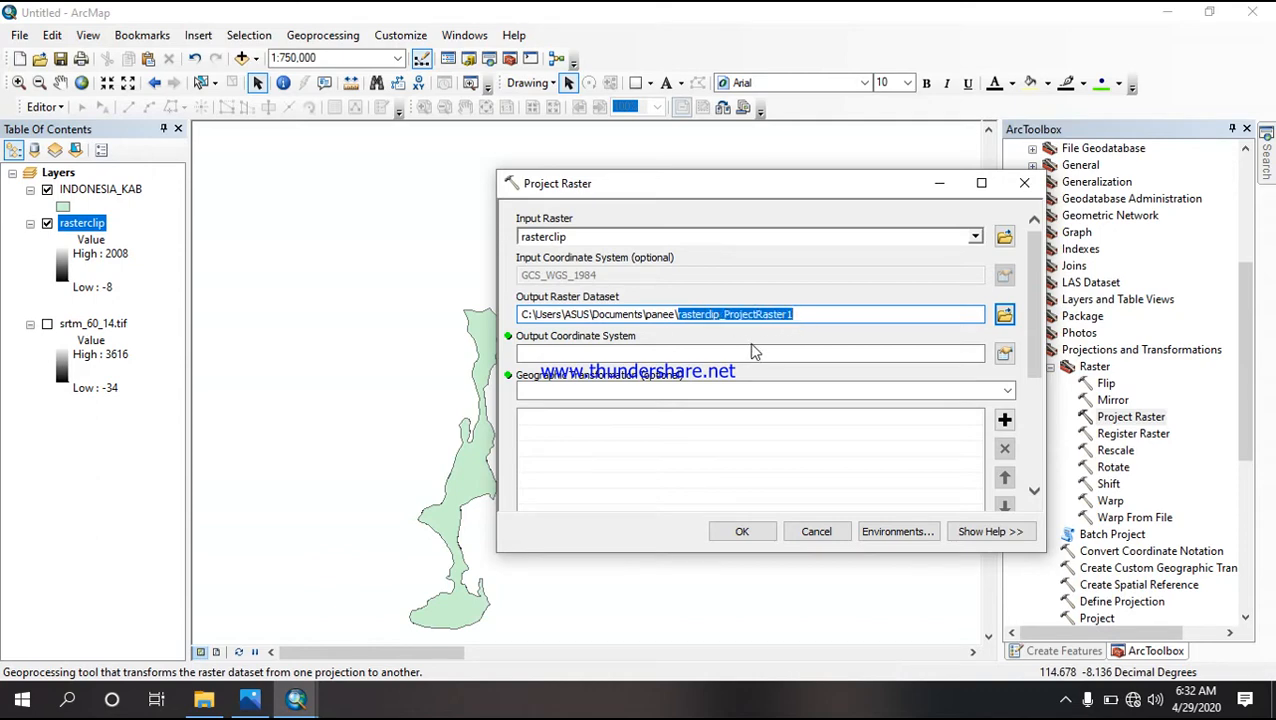
pyautogui.write('r')
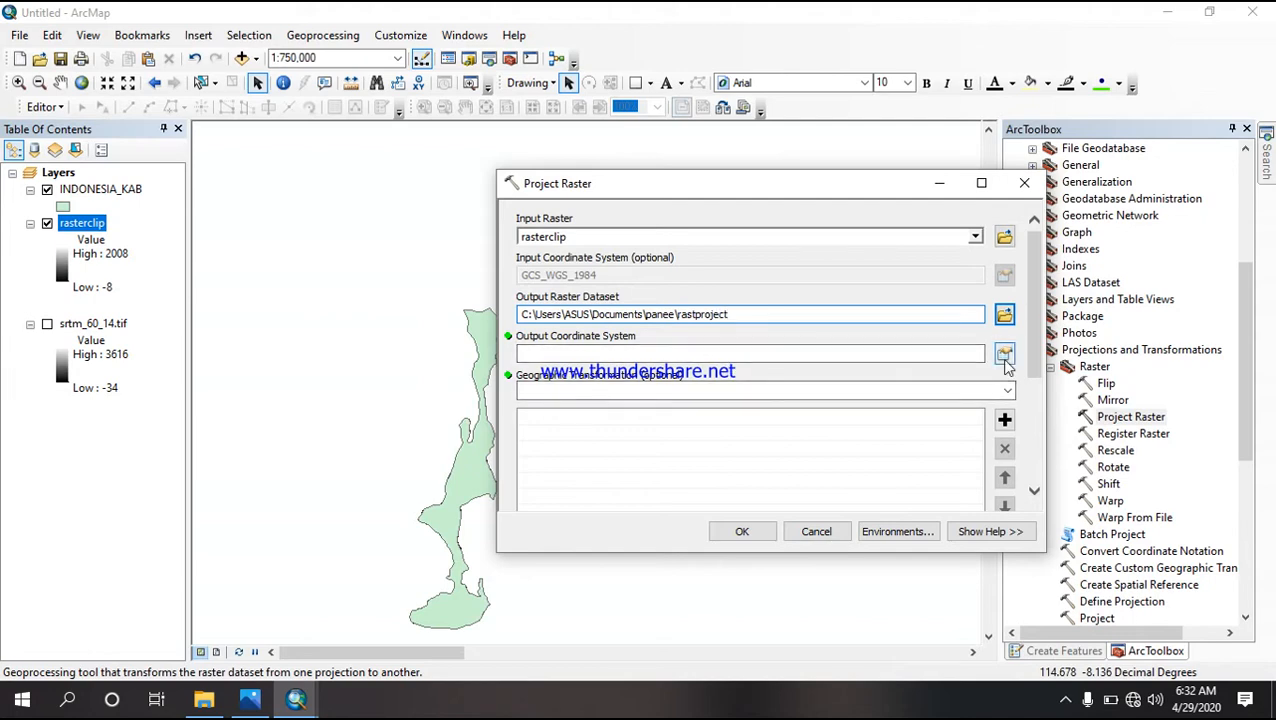
# Step: Set the output coordinate system to WGS 1984 UTM Zone 50S and run Project Raster
pyautogui.click(1005, 358)
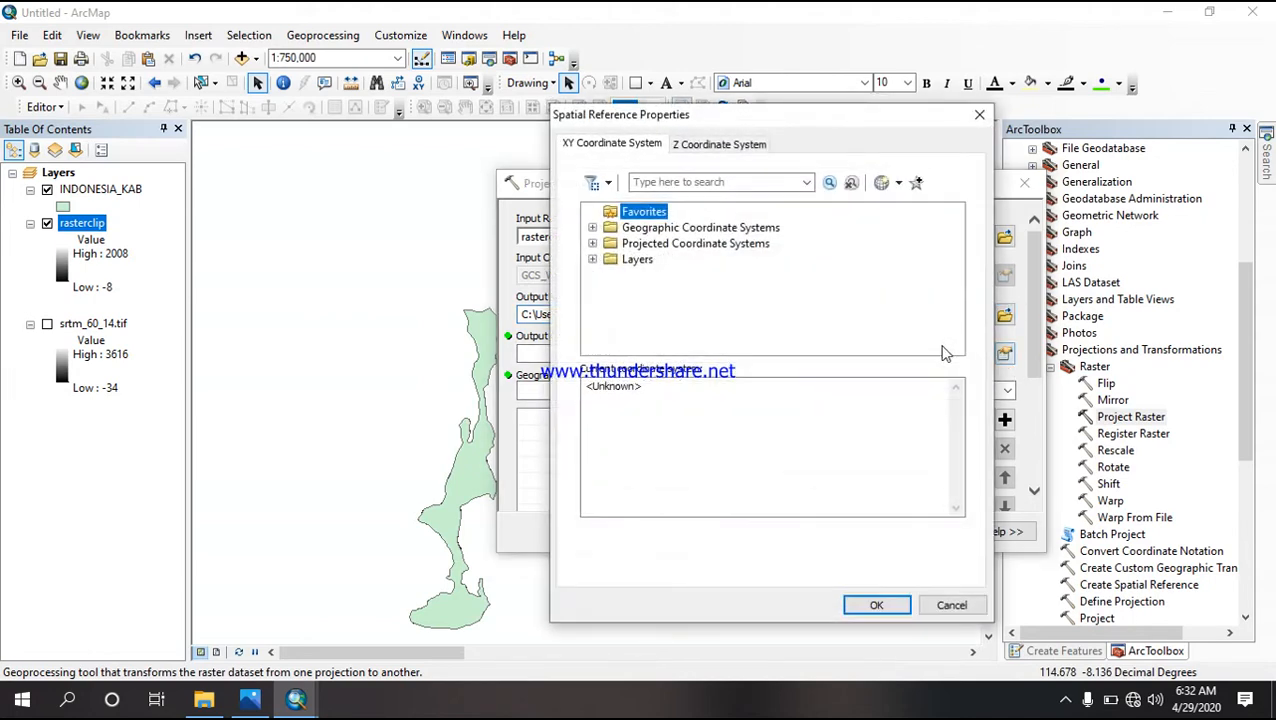
pyautogui.doubleClick(712, 250)
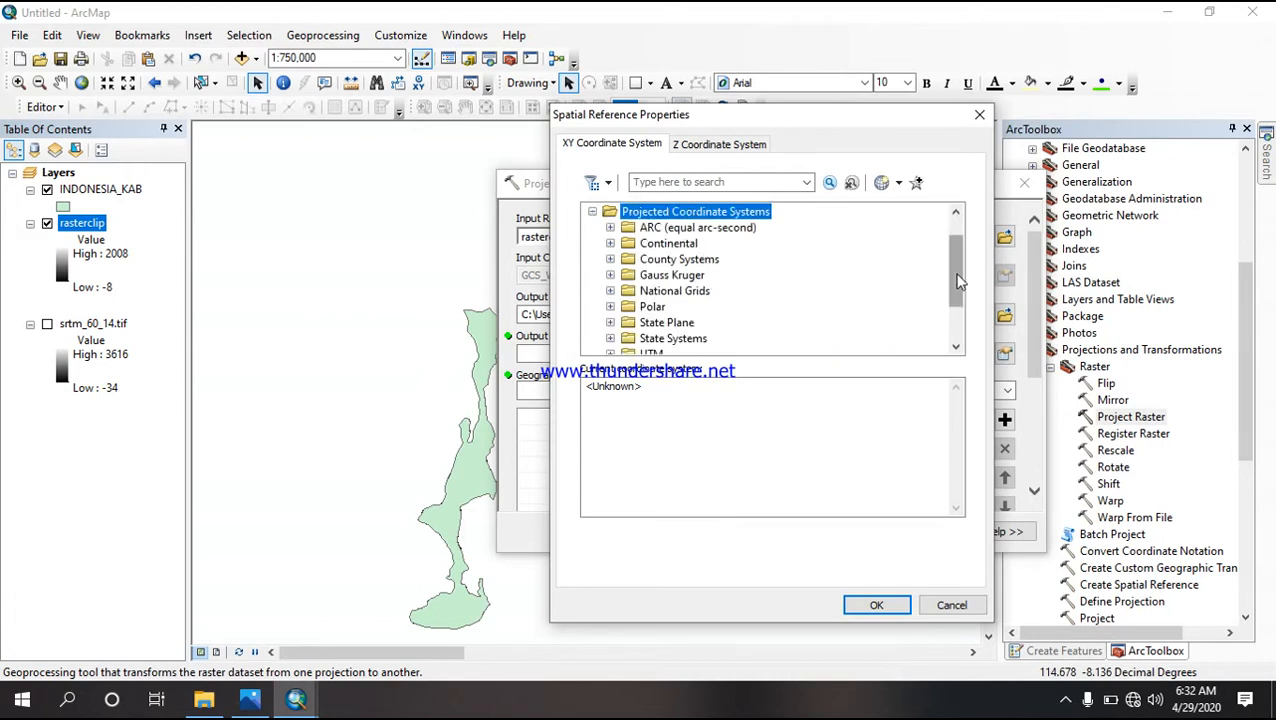
pyautogui.scroll(-2, 957, 282)
pyautogui.doubleClick(652, 289)
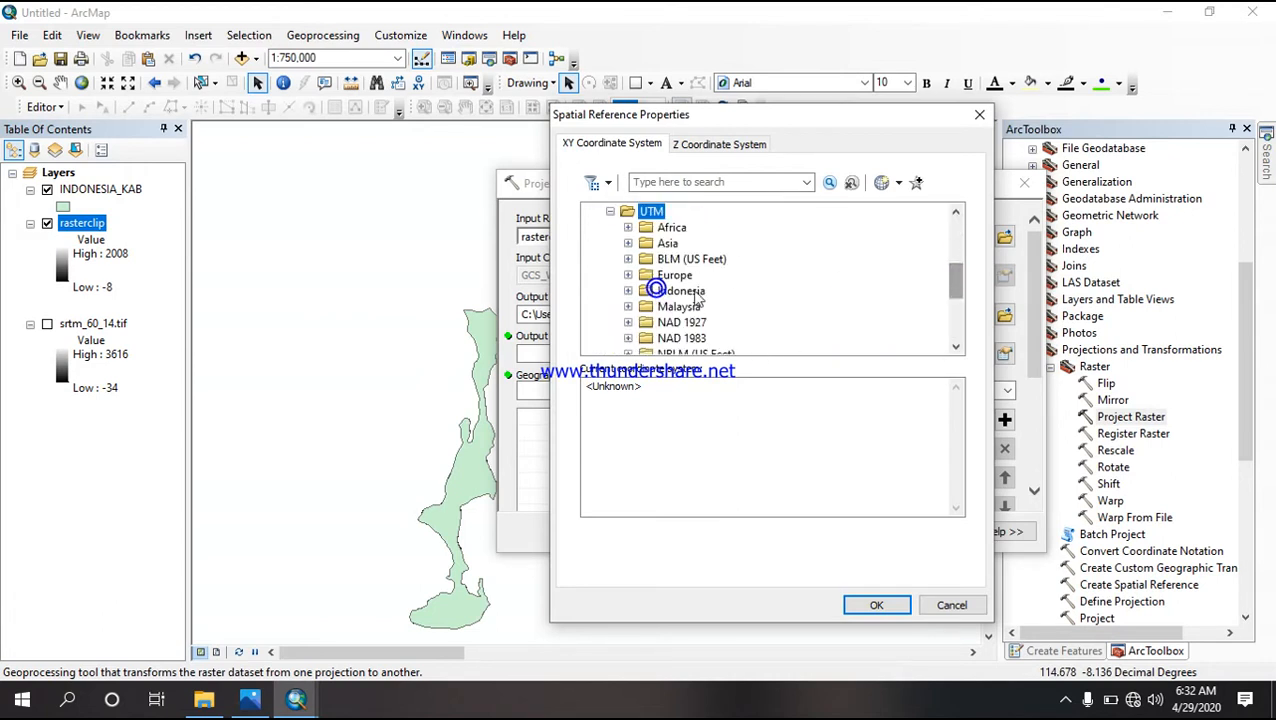
pyautogui.moveTo(957, 282); pyautogui.dragTo(962, 330)
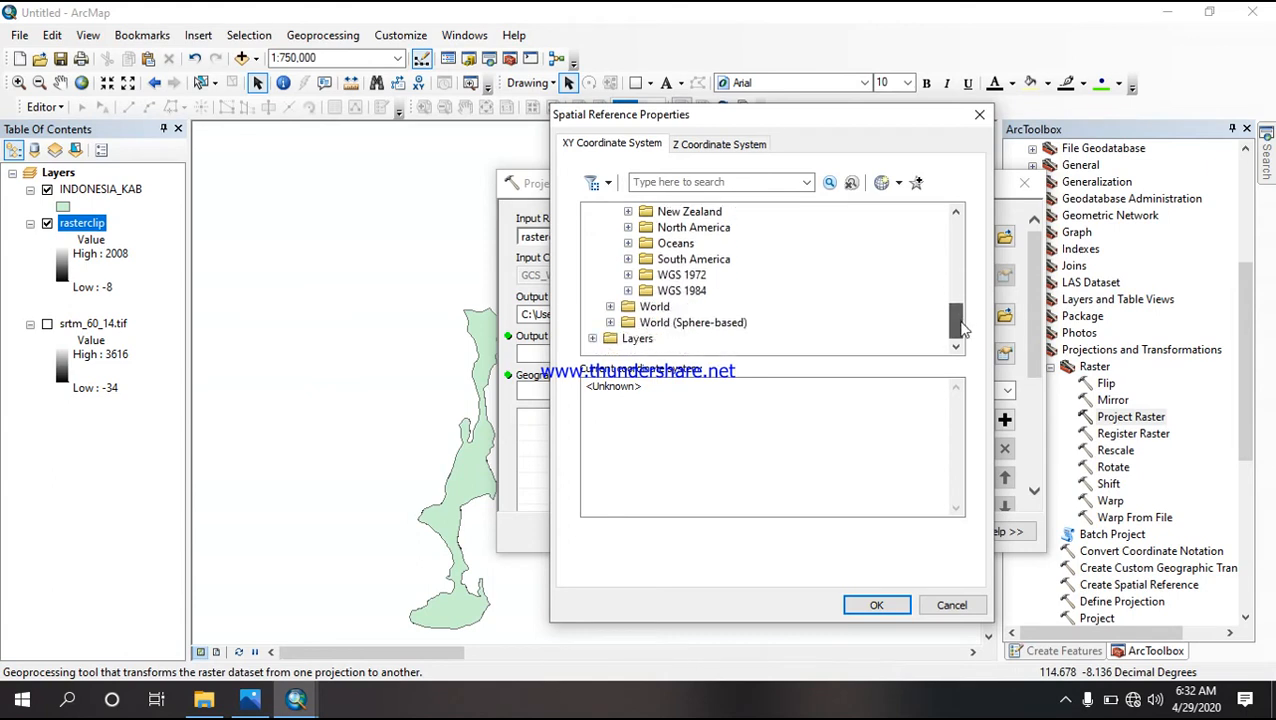
pyautogui.doubleClick(705, 291)
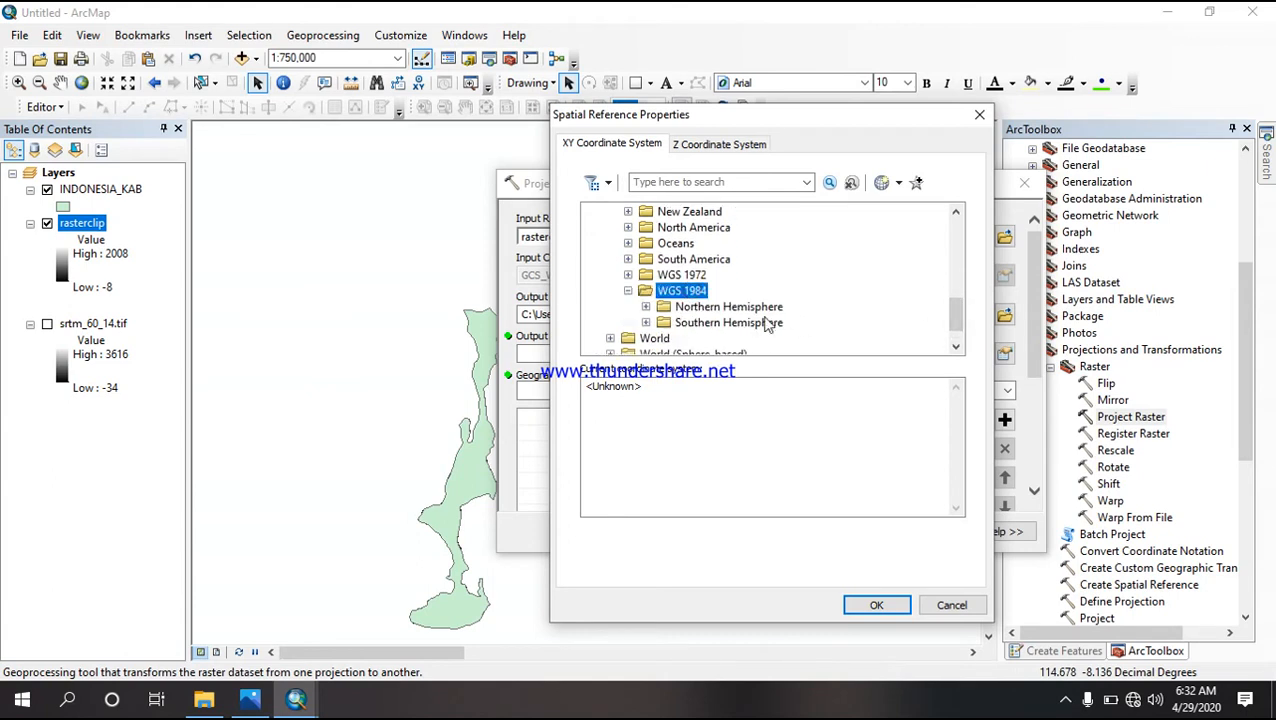
pyautogui.doubleClick(728, 322)
pyautogui.moveTo(956, 264); pyautogui.dragTo(964, 322)
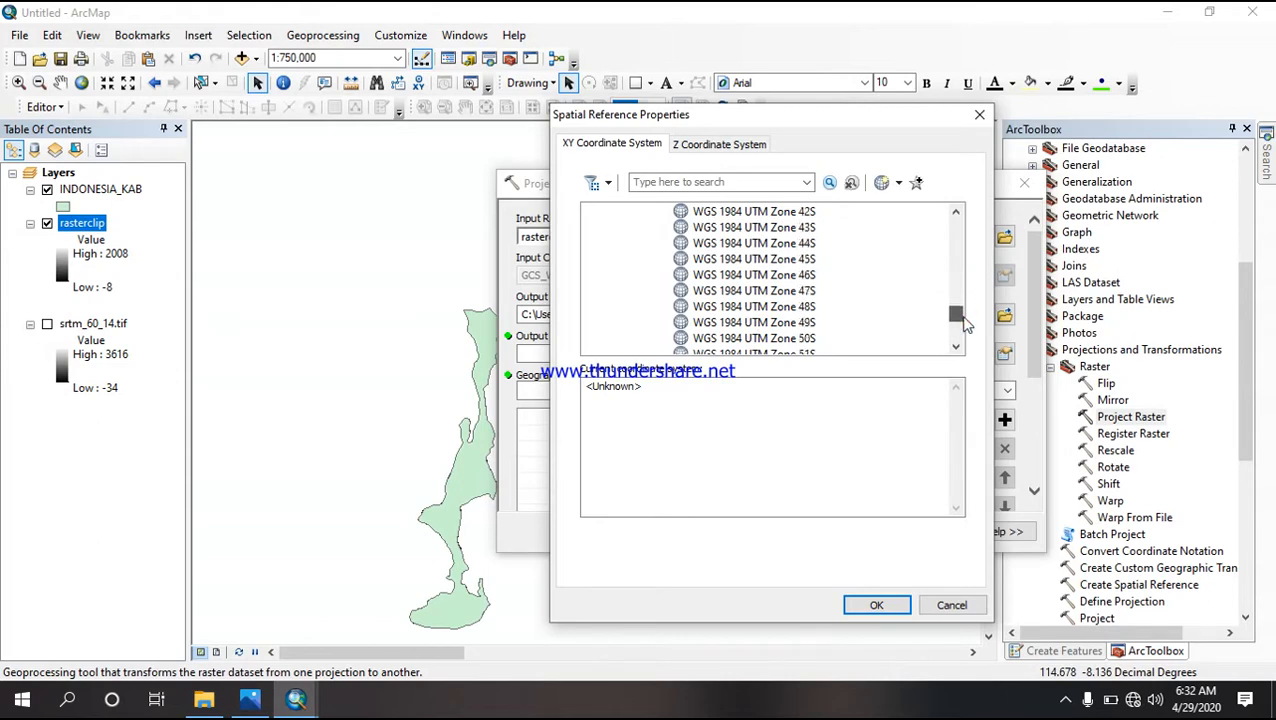
pyautogui.click(803, 340)
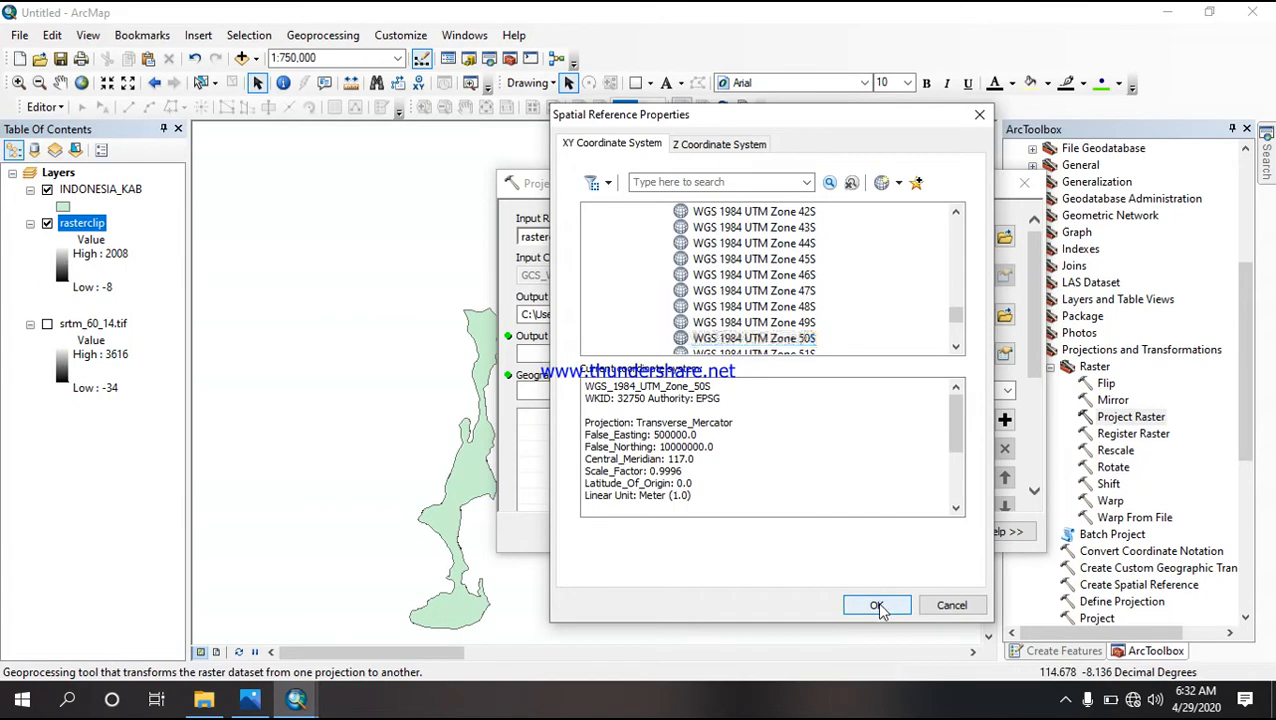
pyautogui.click(877, 606)
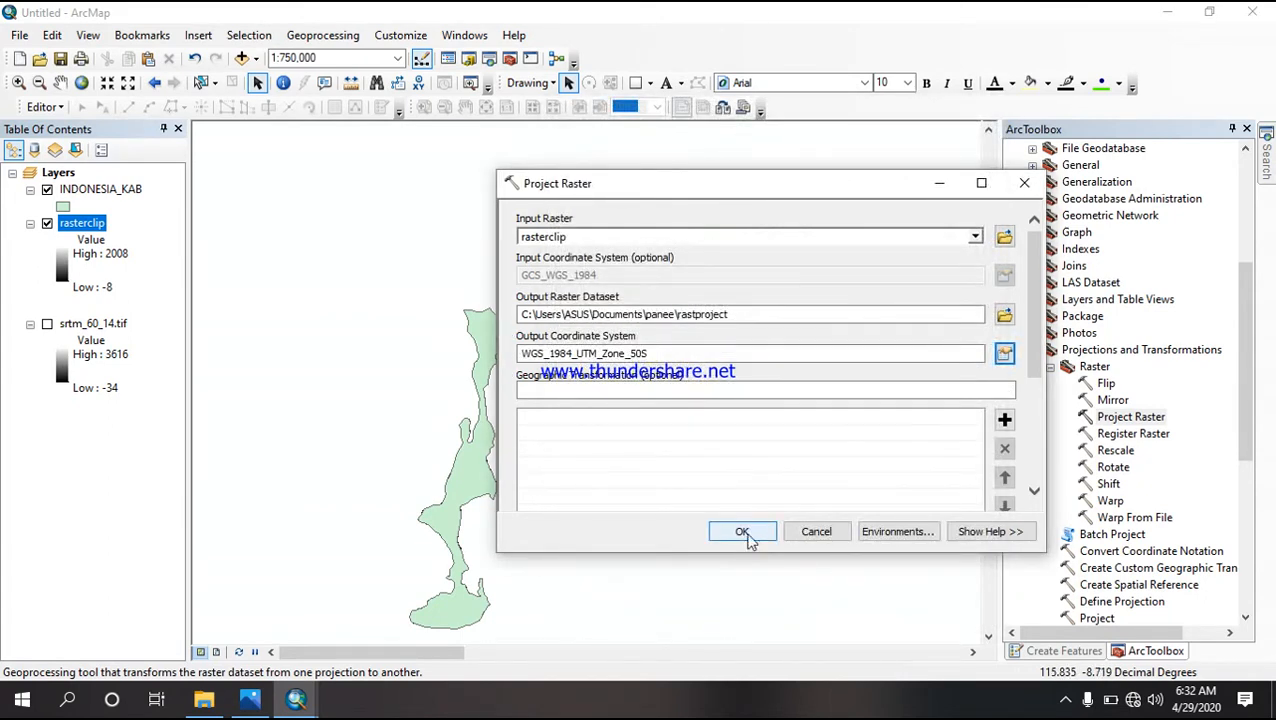
pyautogui.click(742, 532)
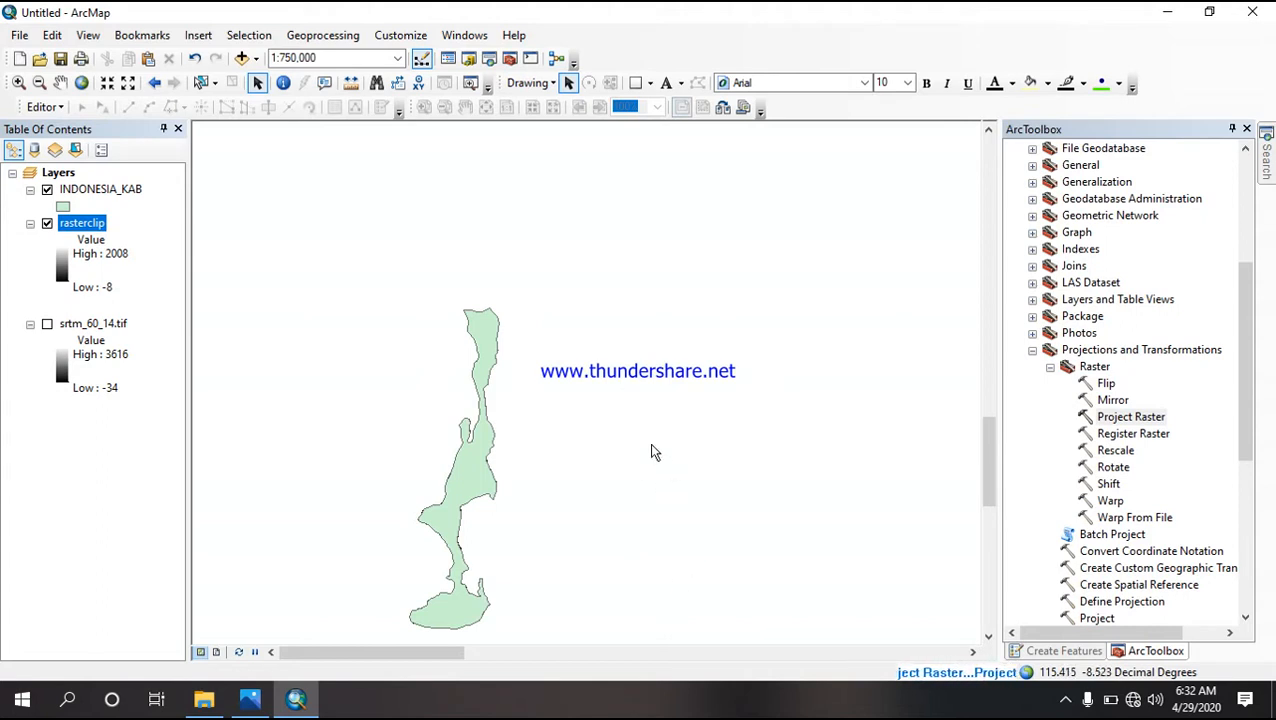
# Step: Open the Slope tool from the Raster Surface toolset in 3D Analyst Tools
pyautogui.click(111, 224)
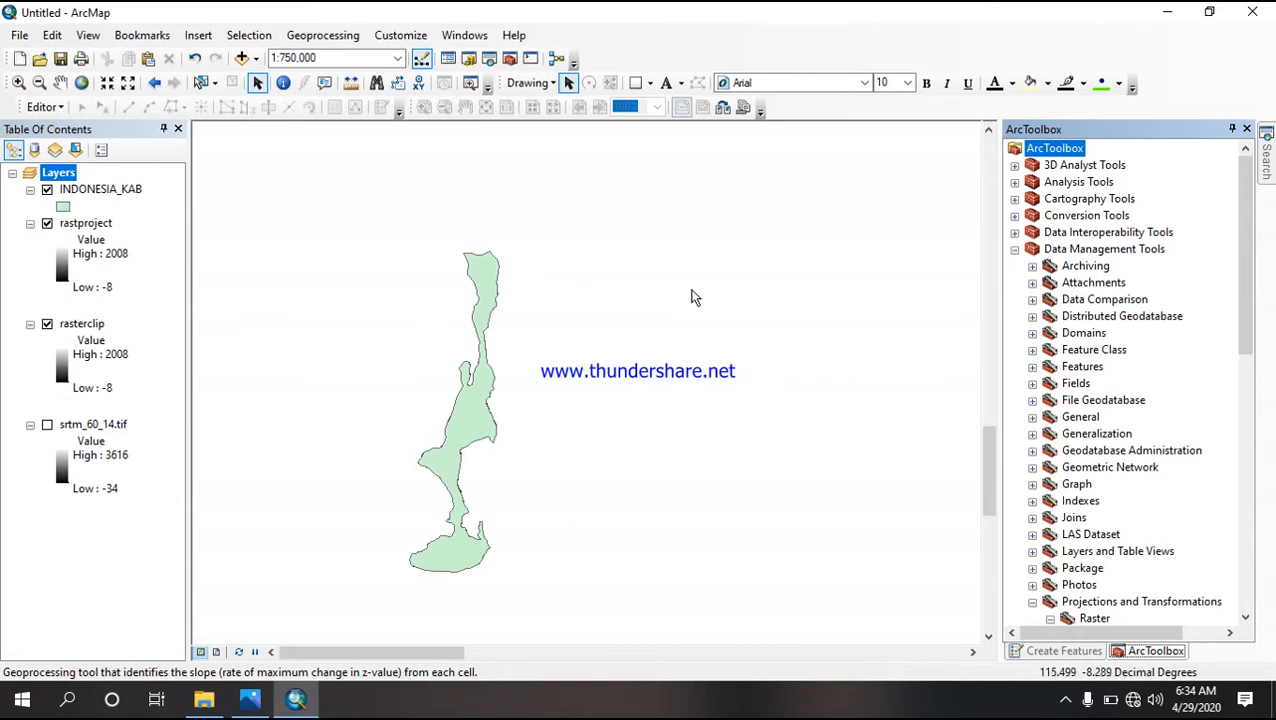
pyautogui.click(1015, 166)
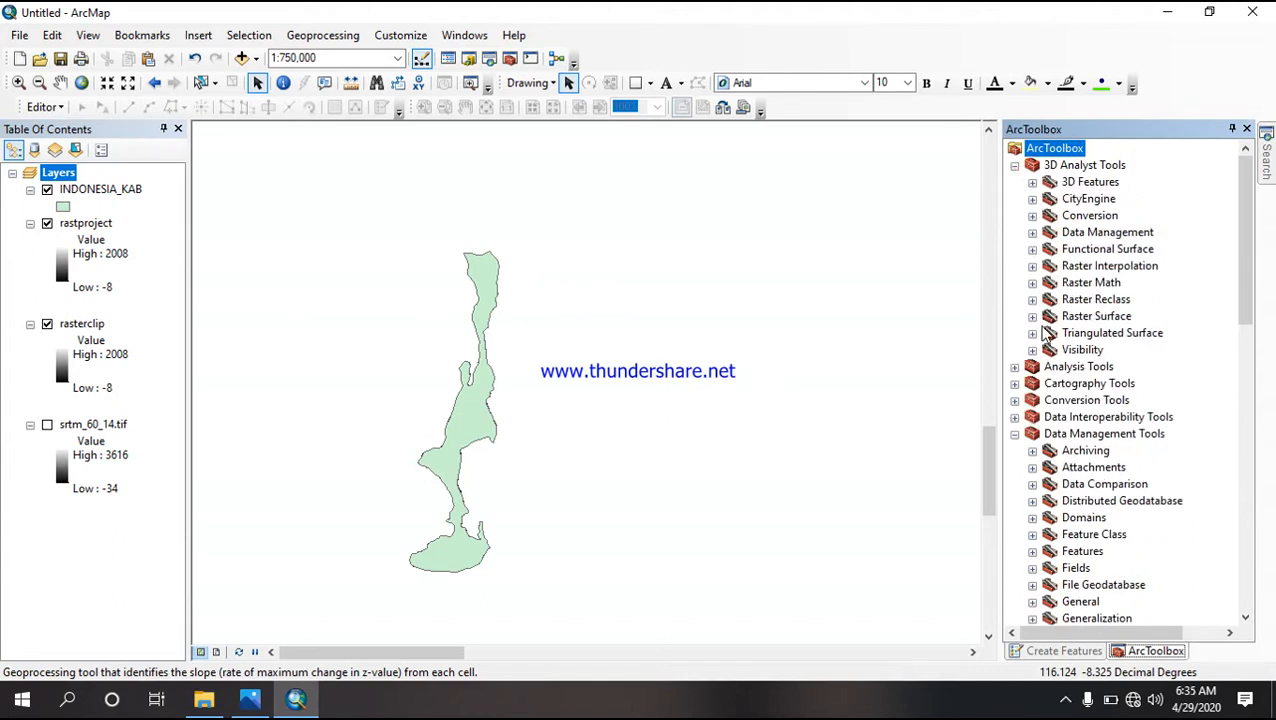
pyautogui.click(1032, 317)
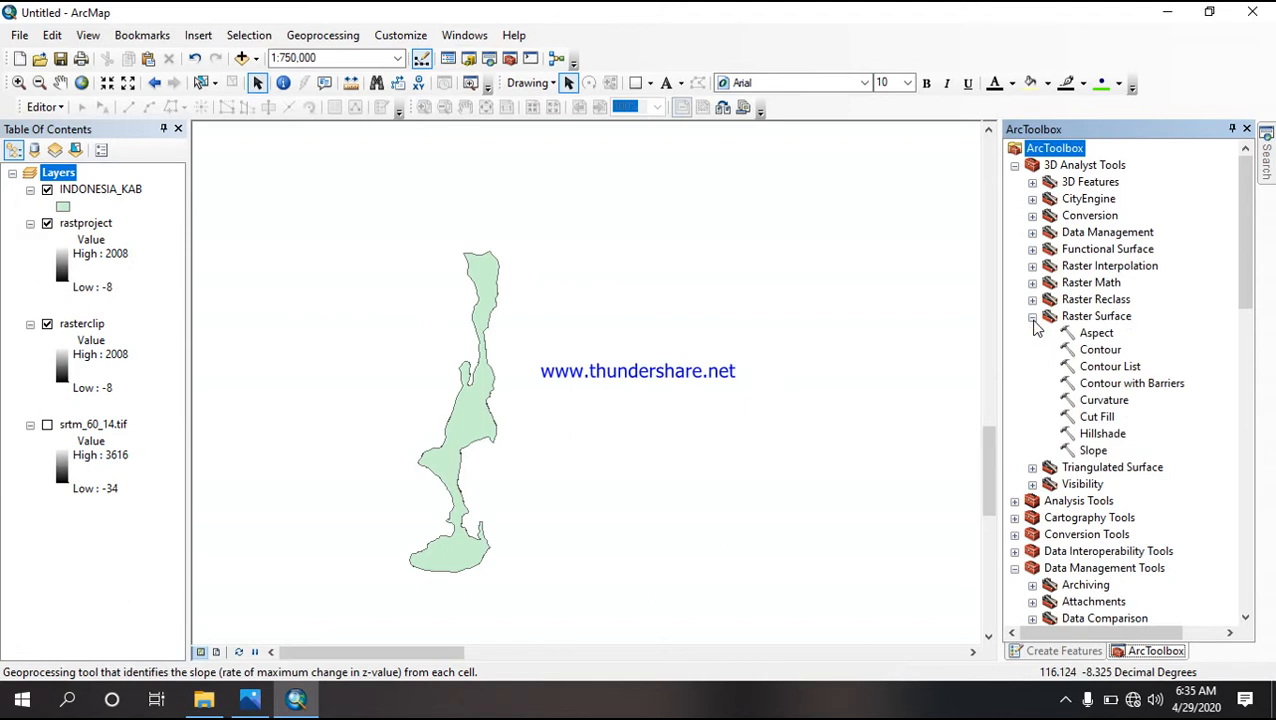
pyautogui.doubleClick(1097, 451)
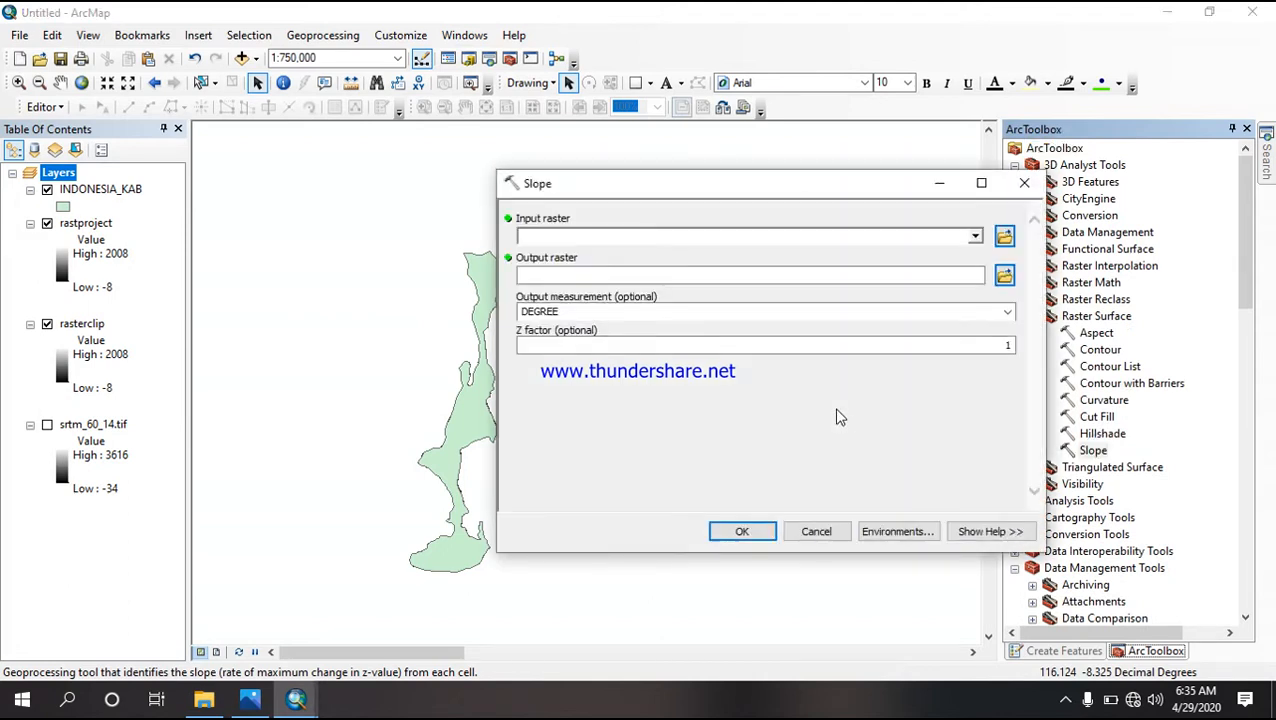
# Step: Set rastproject as the Slope input and C:\Users\ASUS\Documents\panee\Slope as the output raster
pyautogui.click(86, 223)
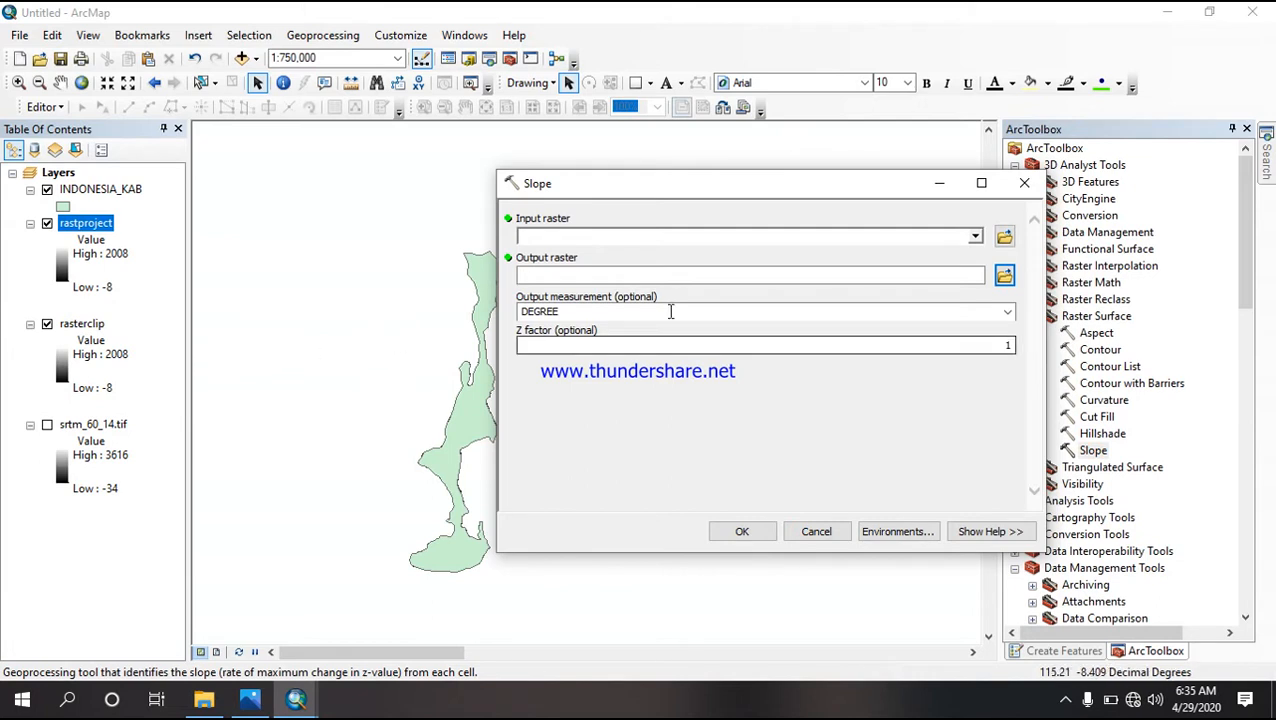
pyautogui.click(97, 225)
pyautogui.moveTo(97, 225); pyautogui.dragTo(558, 234)
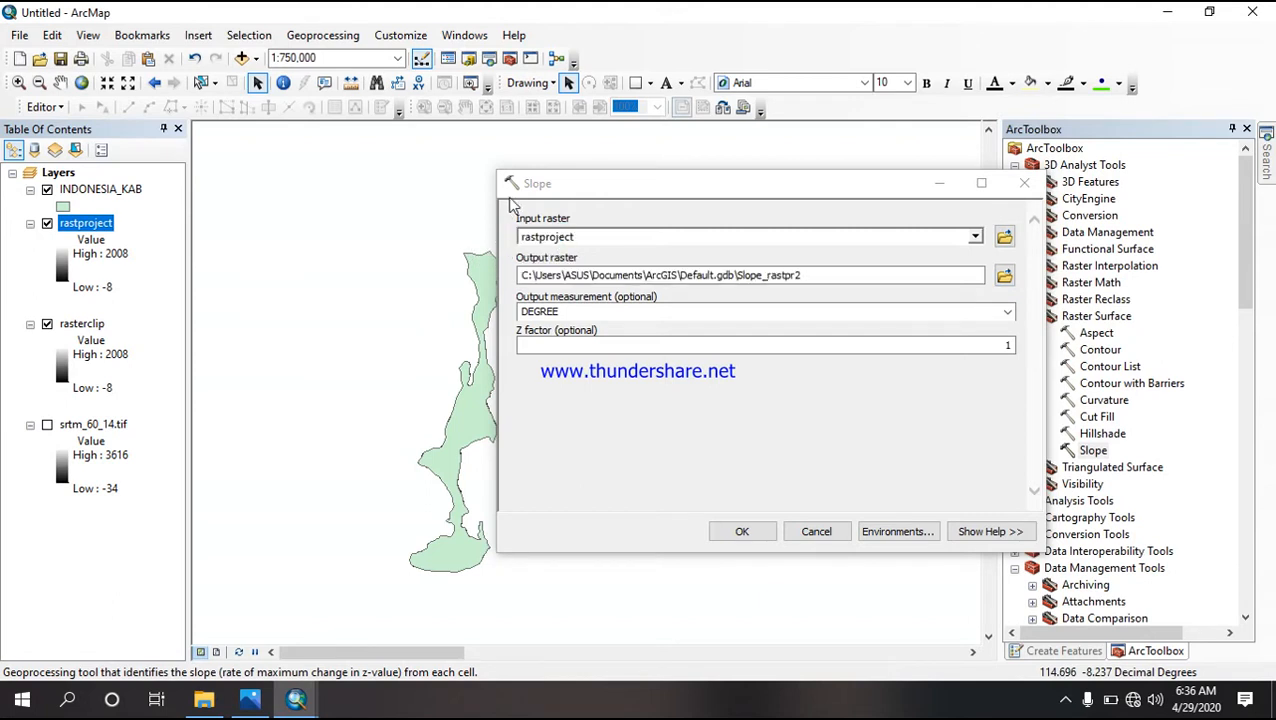
pyautogui.moveTo(521, 275); pyautogui.dragTo(726, 276)
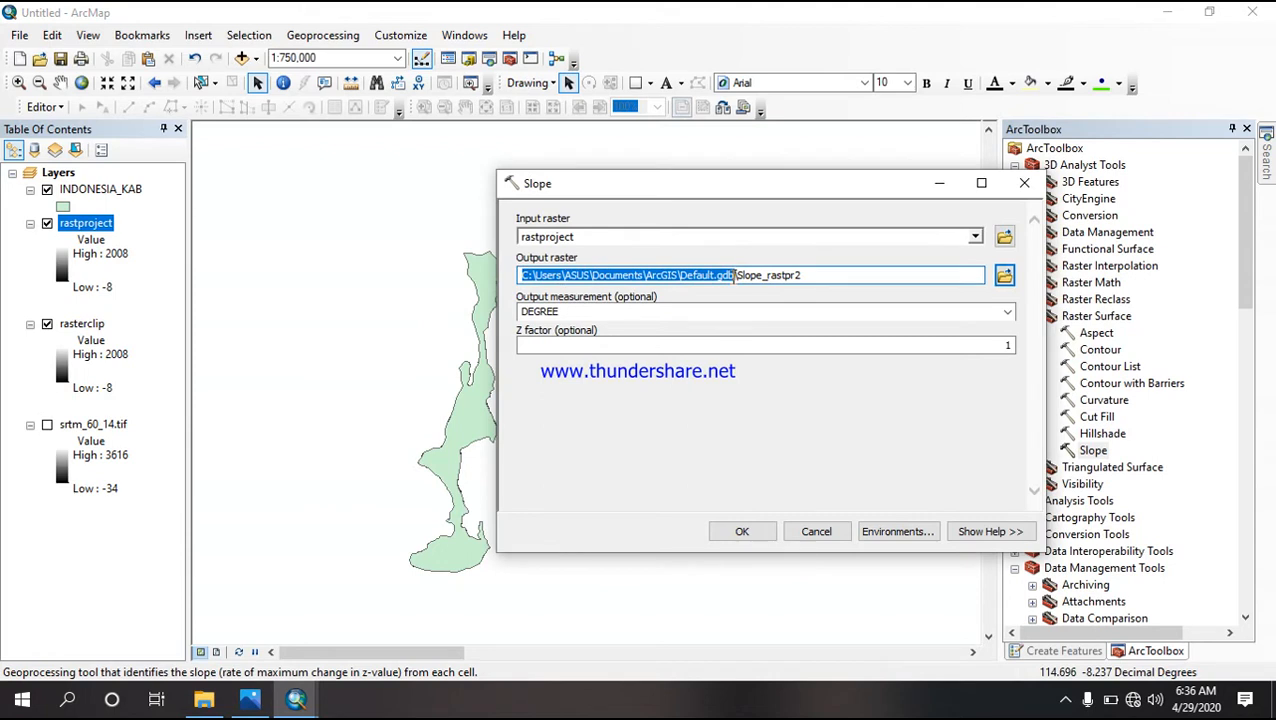
pyautogui.write('C:\\Users\\ASUS\\Documents\\panee')
pyautogui.moveTo(753, 276); pyautogui.dragTo(709, 282)
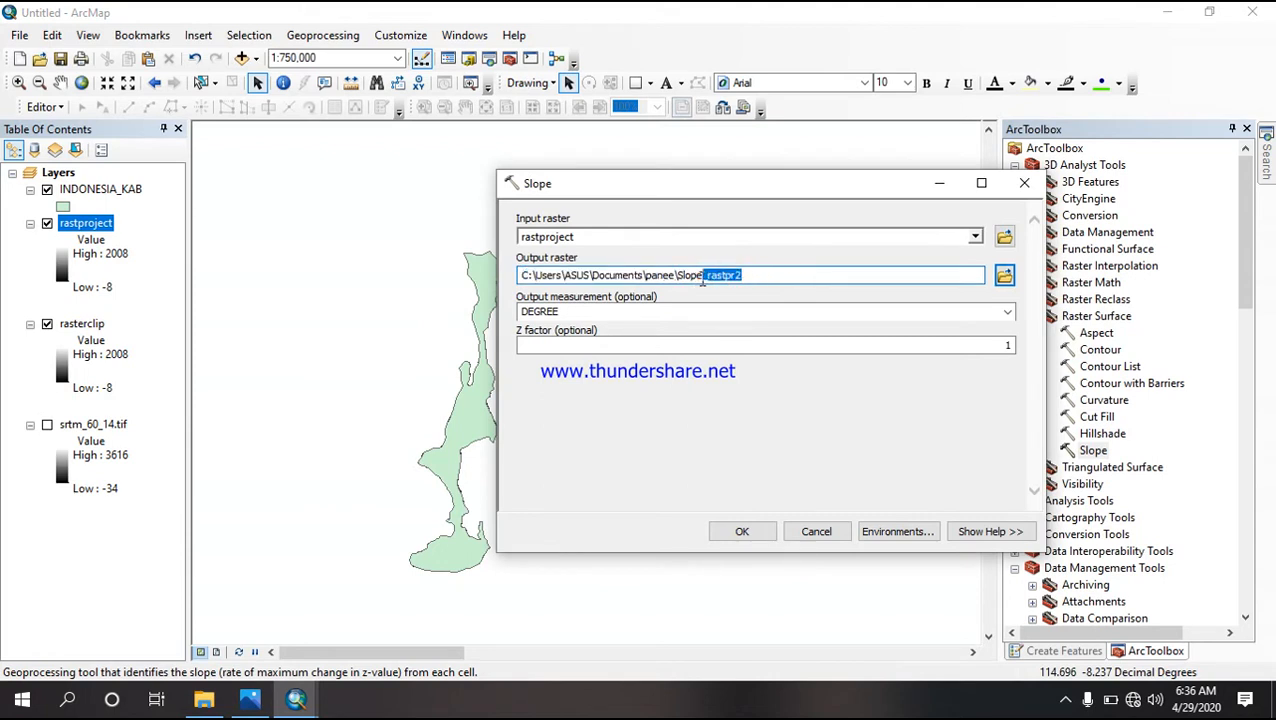
pyautogui.press('BackSpace')
# Step: Set the slope output measurement to PERCENT_RISE and run the Slope tool
pyautogui.click(1004, 313)
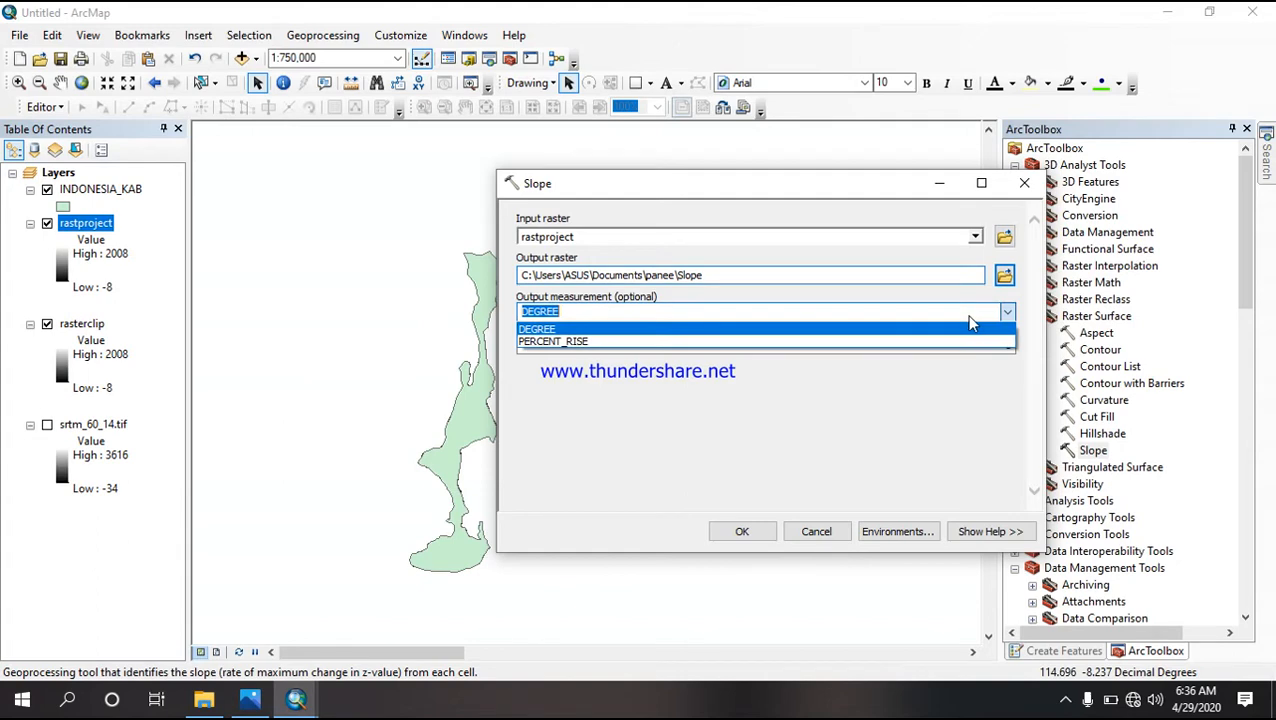
pyautogui.click(600, 341)
pyautogui.click(743, 531)
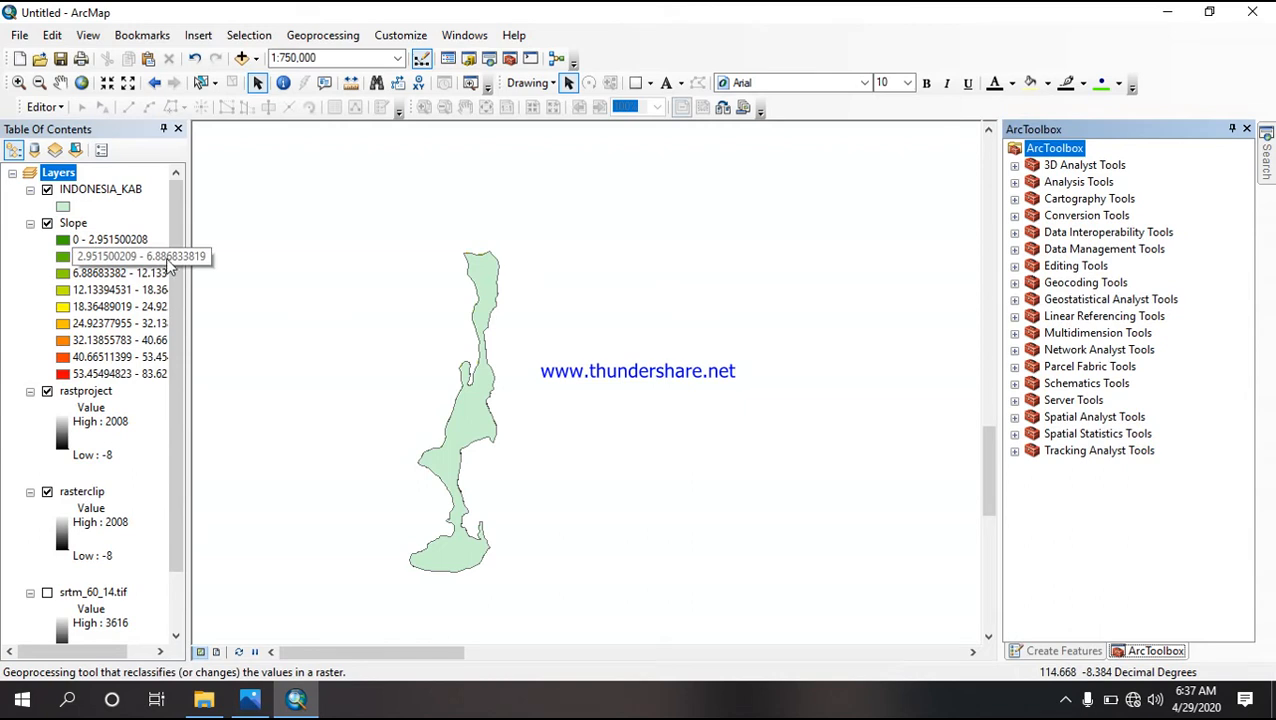
# Step: Open the Reclassify tool from the Reclass toolset in Spatial Analyst Tools
pyautogui.click(1015, 418)
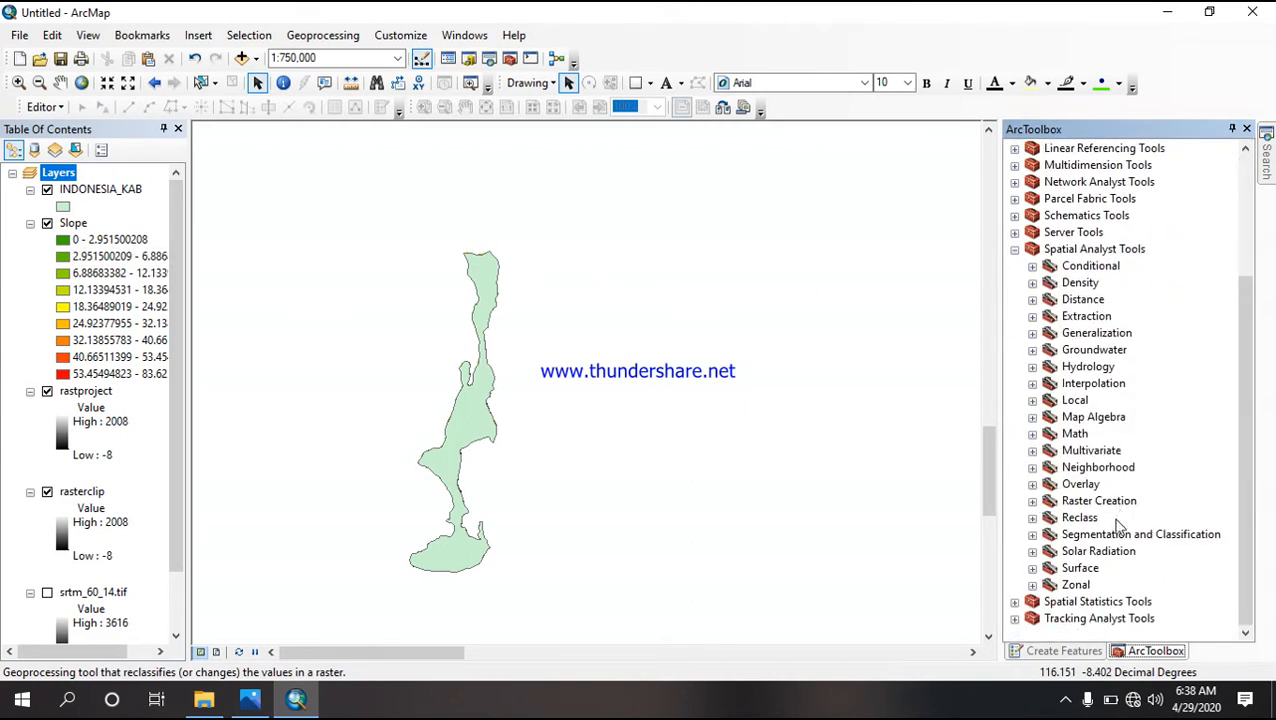
pyautogui.click(1033, 518)
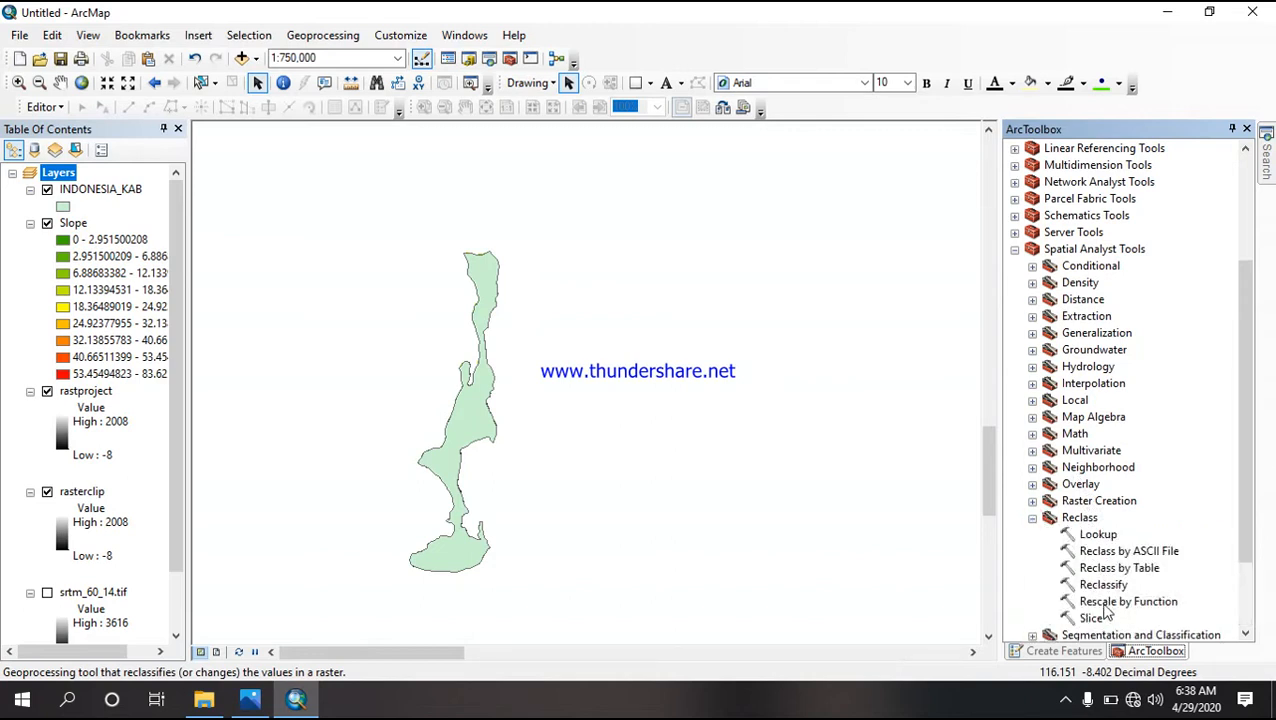
pyautogui.scroll(-2, 1107, 613)
pyautogui.doubleClick(1103, 484)
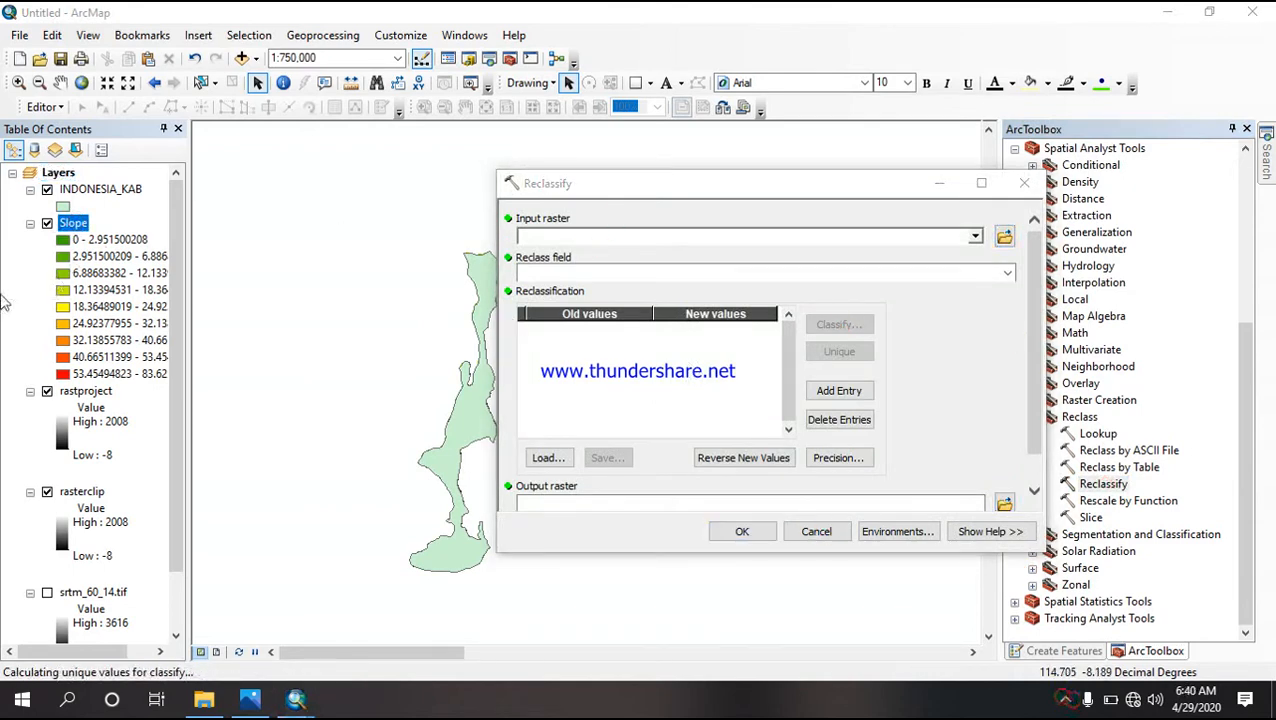
# Step: Set the Slope layer as the Reclassify input raster and classify it into 5 classes
pyautogui.click(70, 224)
pyautogui.moveTo(68, 226); pyautogui.dragTo(552, 235)
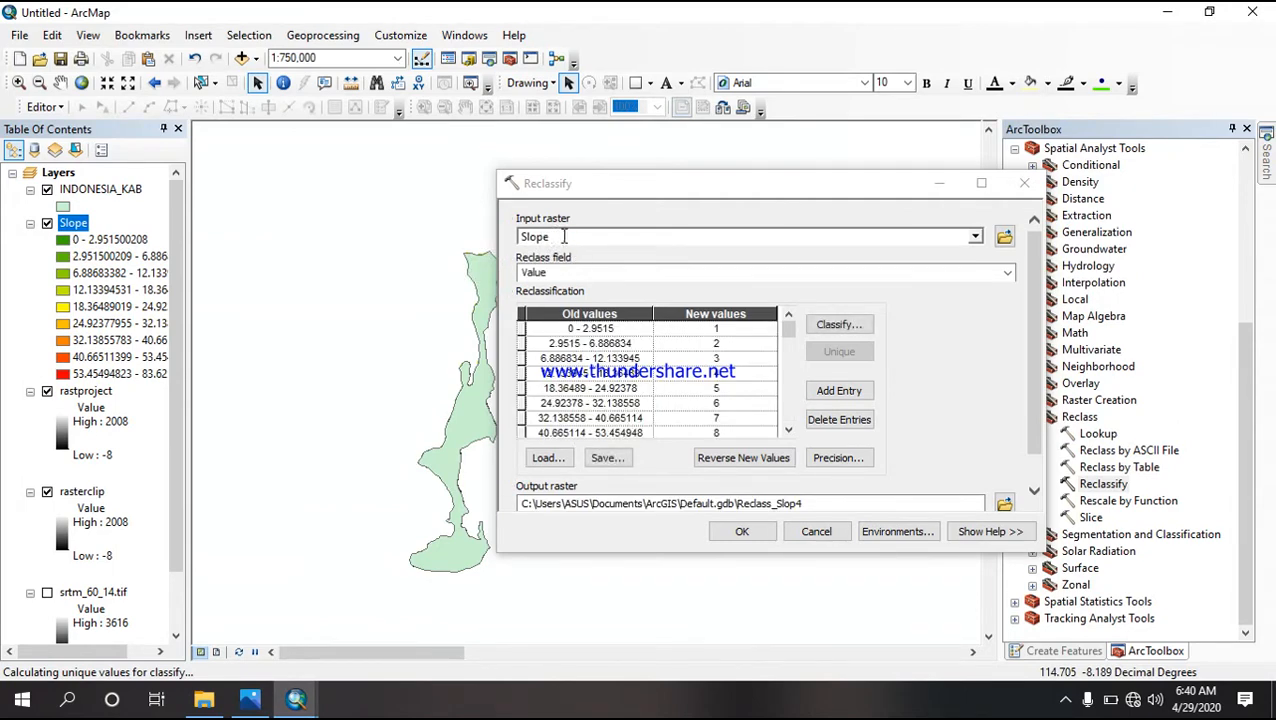
pyautogui.click(840, 325)
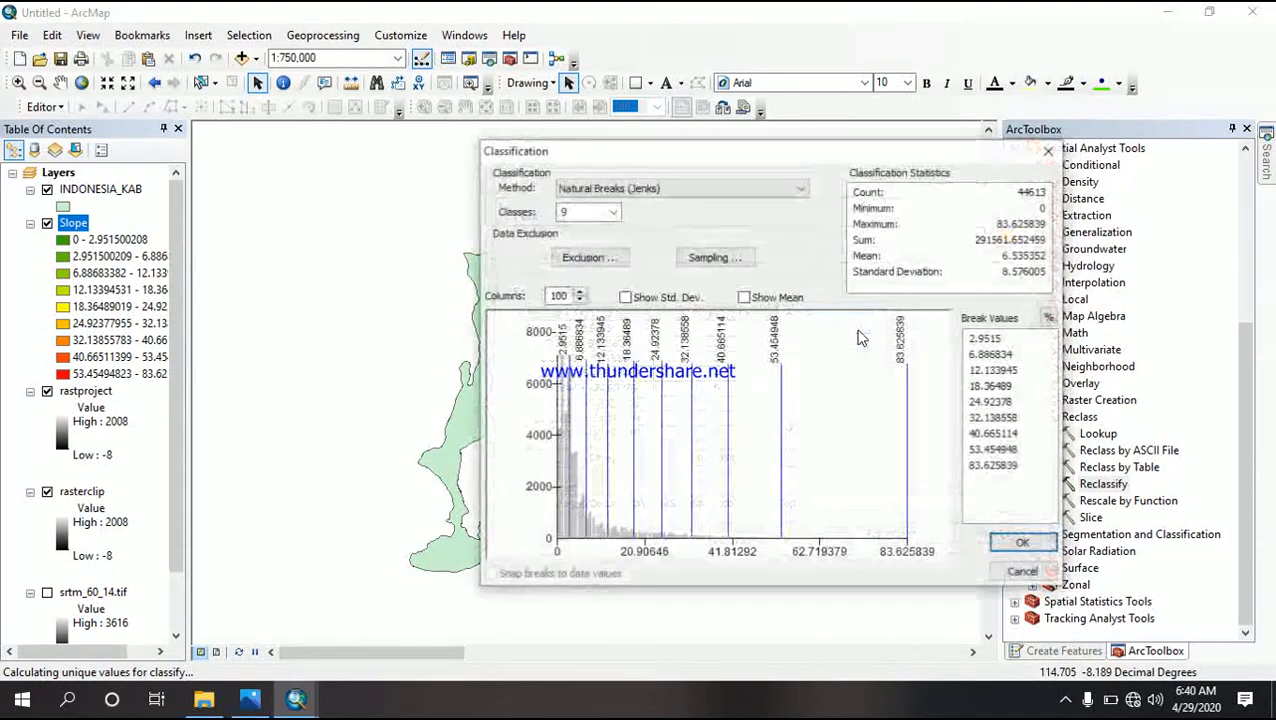
pyautogui.click(612, 213)
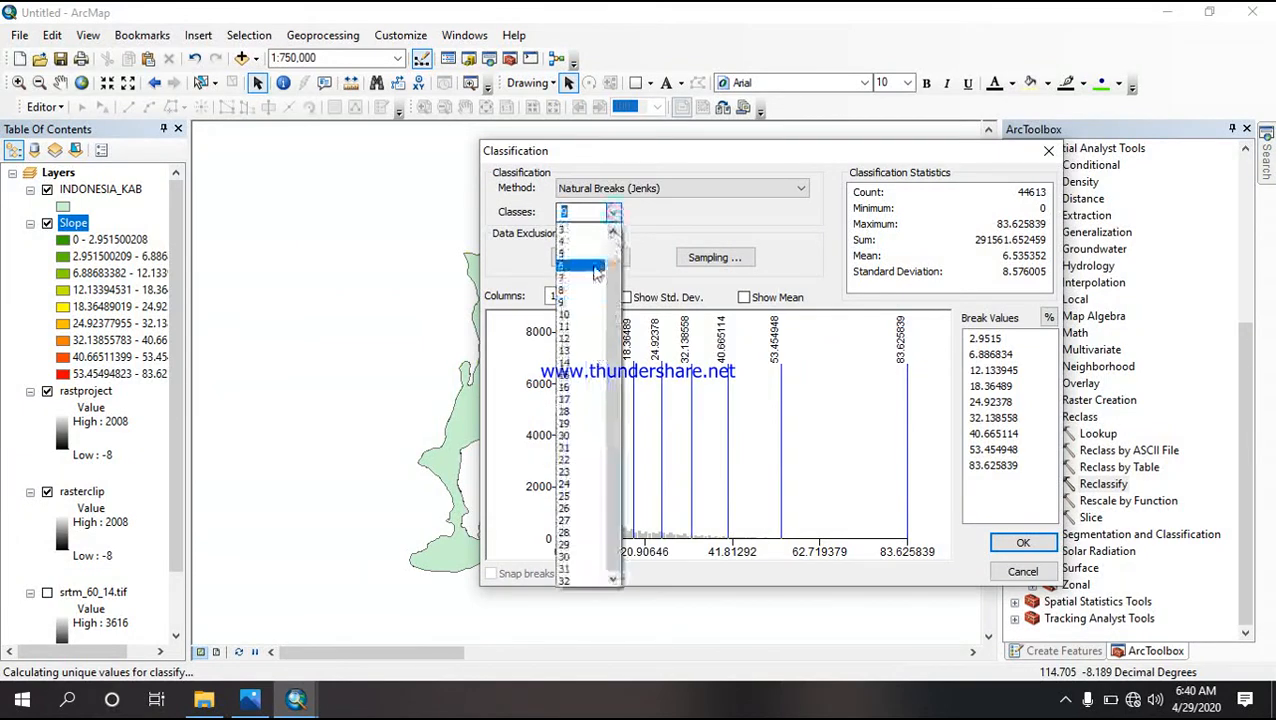
pyautogui.click(592, 255)
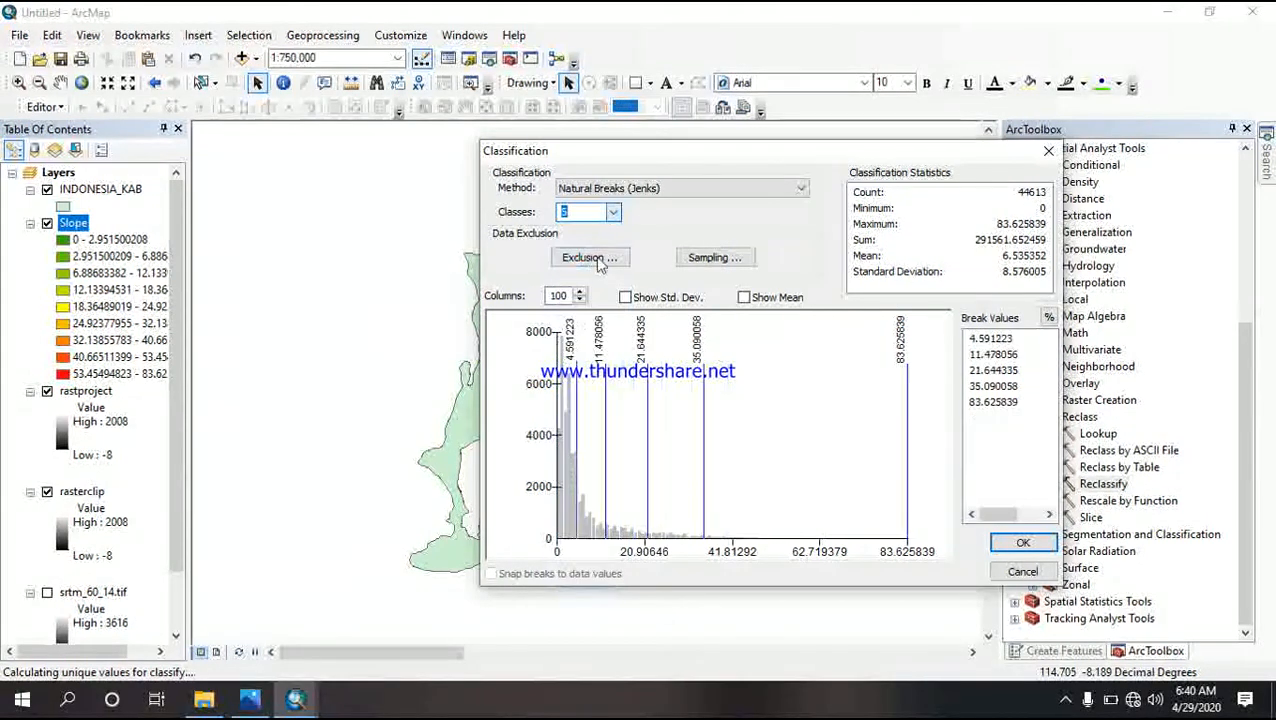
# Step: Set the first two class break values to 2 and 5
pyautogui.click(1014, 342)
pyautogui.click(1020, 344)
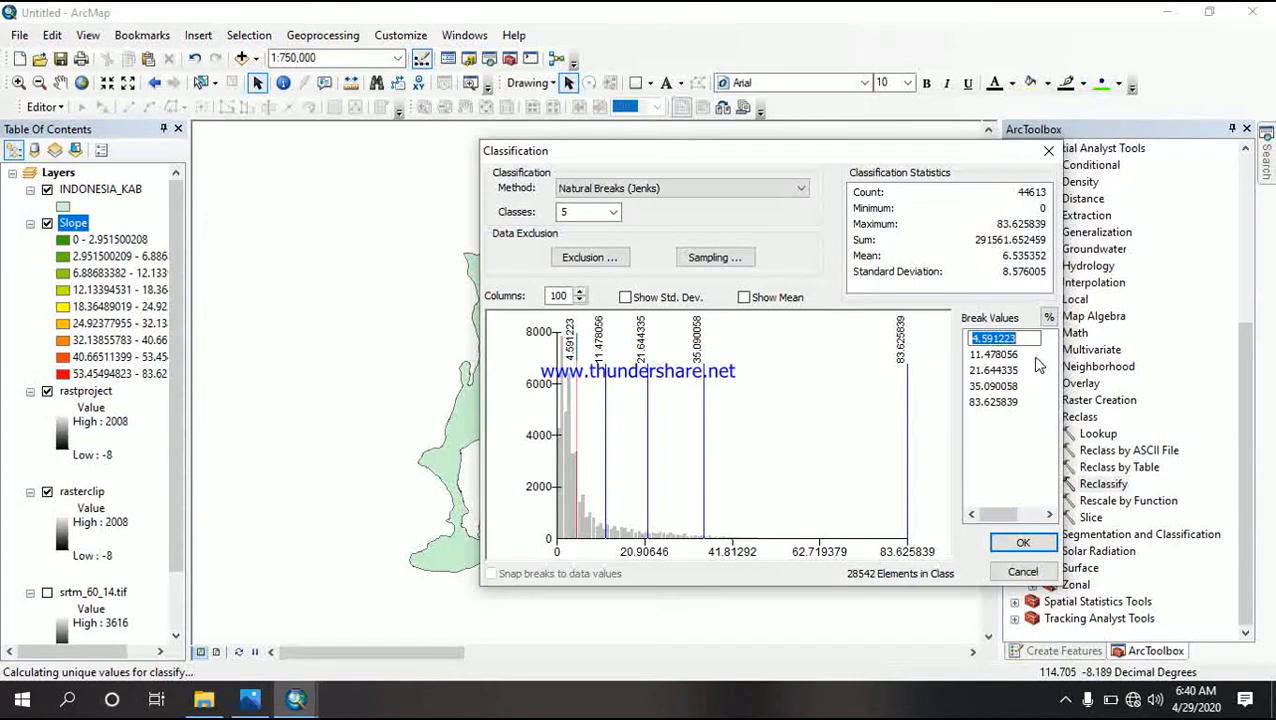
pyautogui.write('5')
pyautogui.press('BackSpace')
pyautogui.write('2')
pyautogui.click(996, 356)
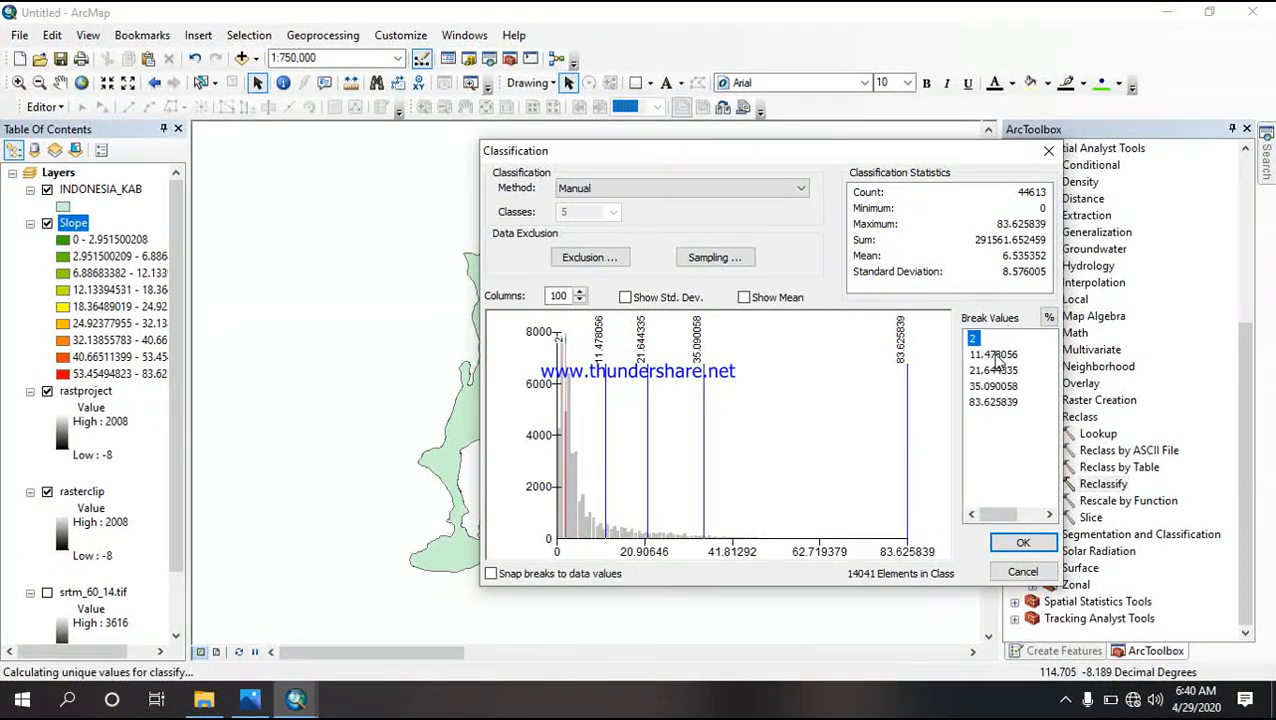
pyautogui.click(998, 357)
pyautogui.write('5')
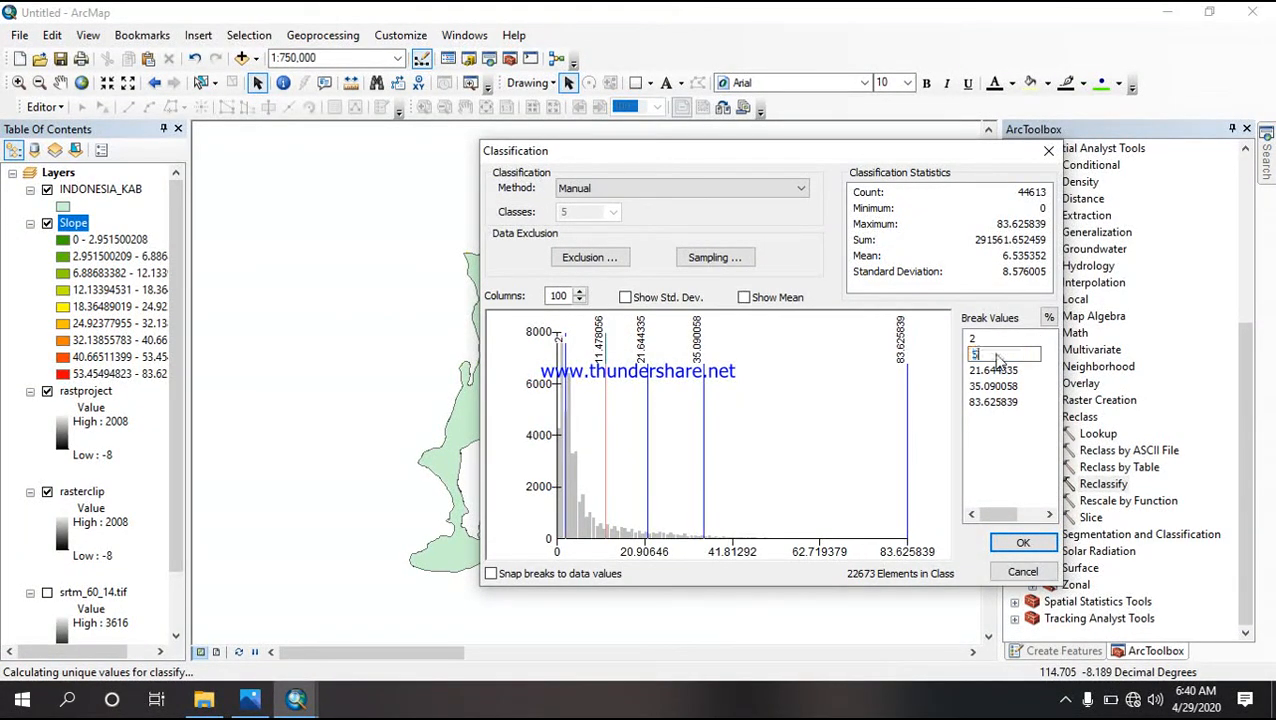
# Step: Set the third and fourth class break values to 15 and 40 and accept the classification
pyautogui.click(1003, 372)
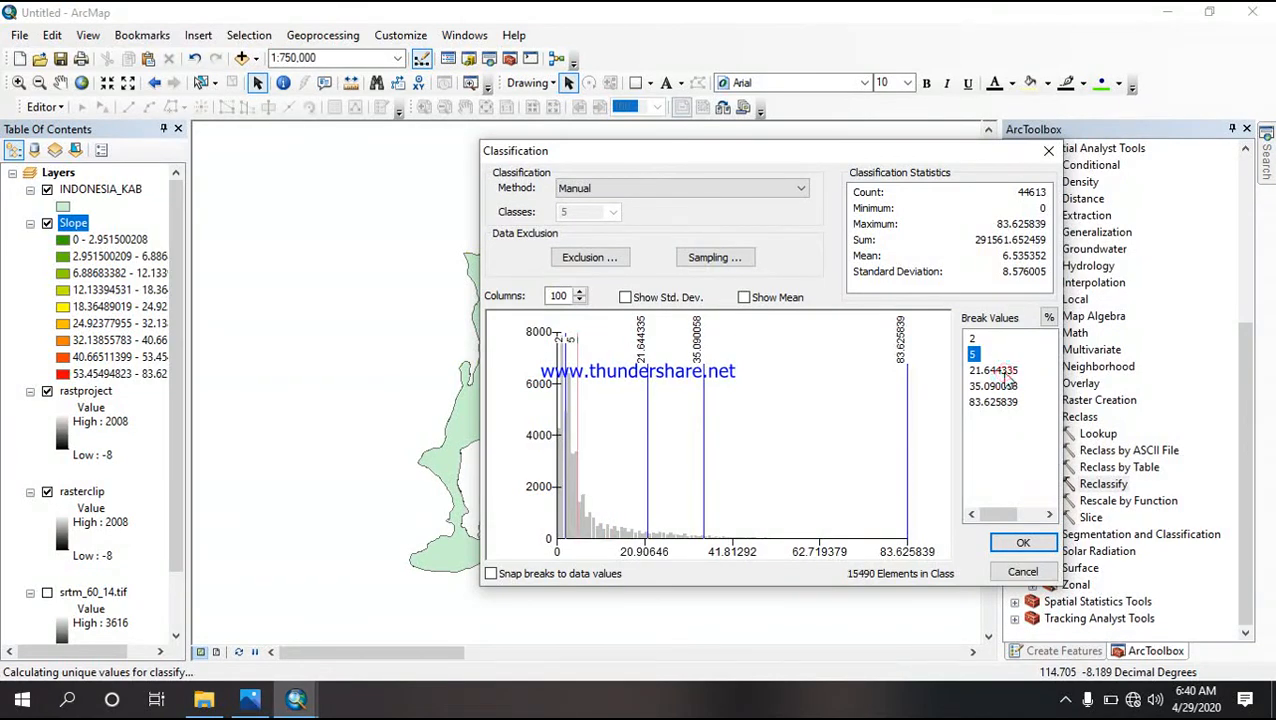
pyautogui.click(1002, 372)
pyautogui.write('15')
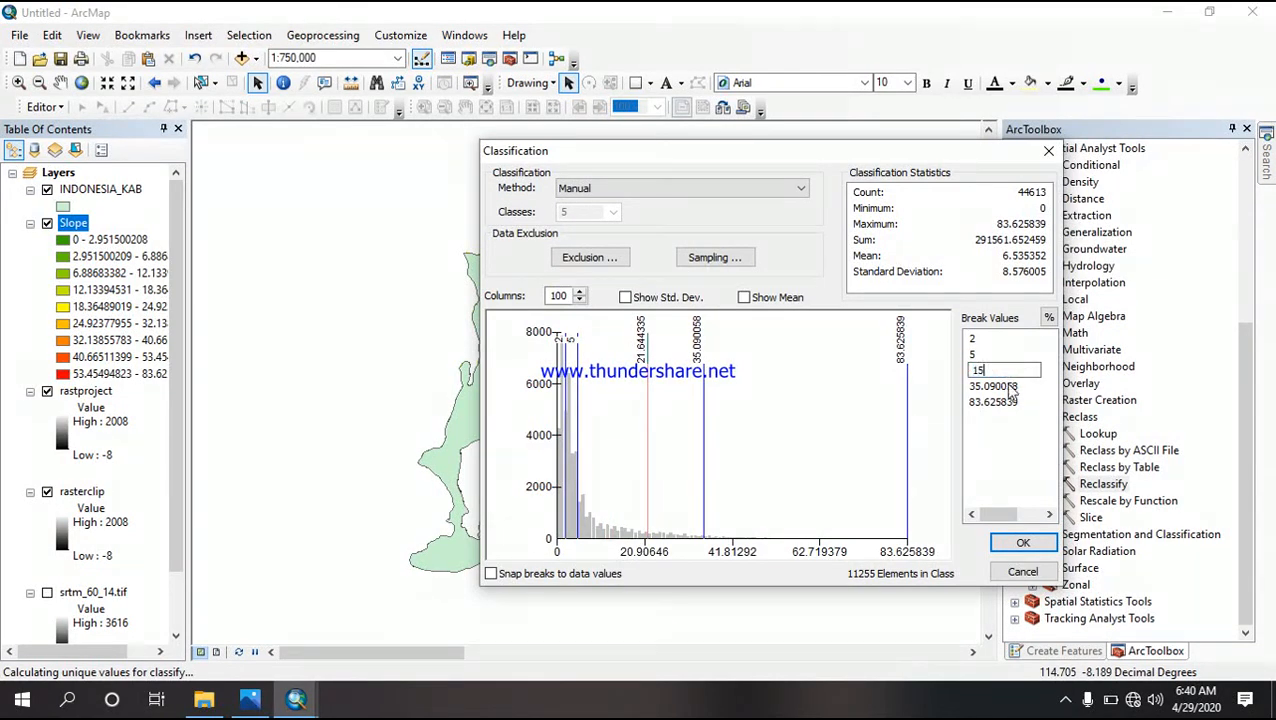
pyautogui.click(1006, 386)
pyautogui.click(1008, 387)
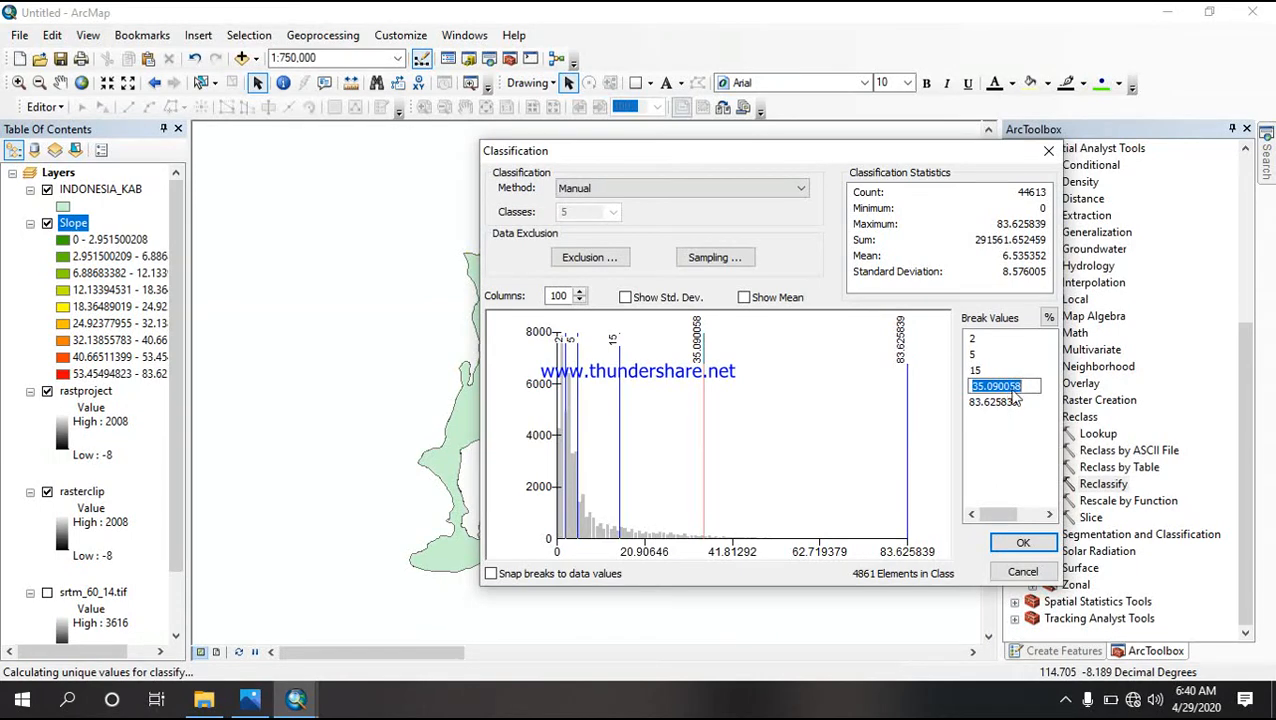
pyautogui.write('40')
pyautogui.click(1022, 545)
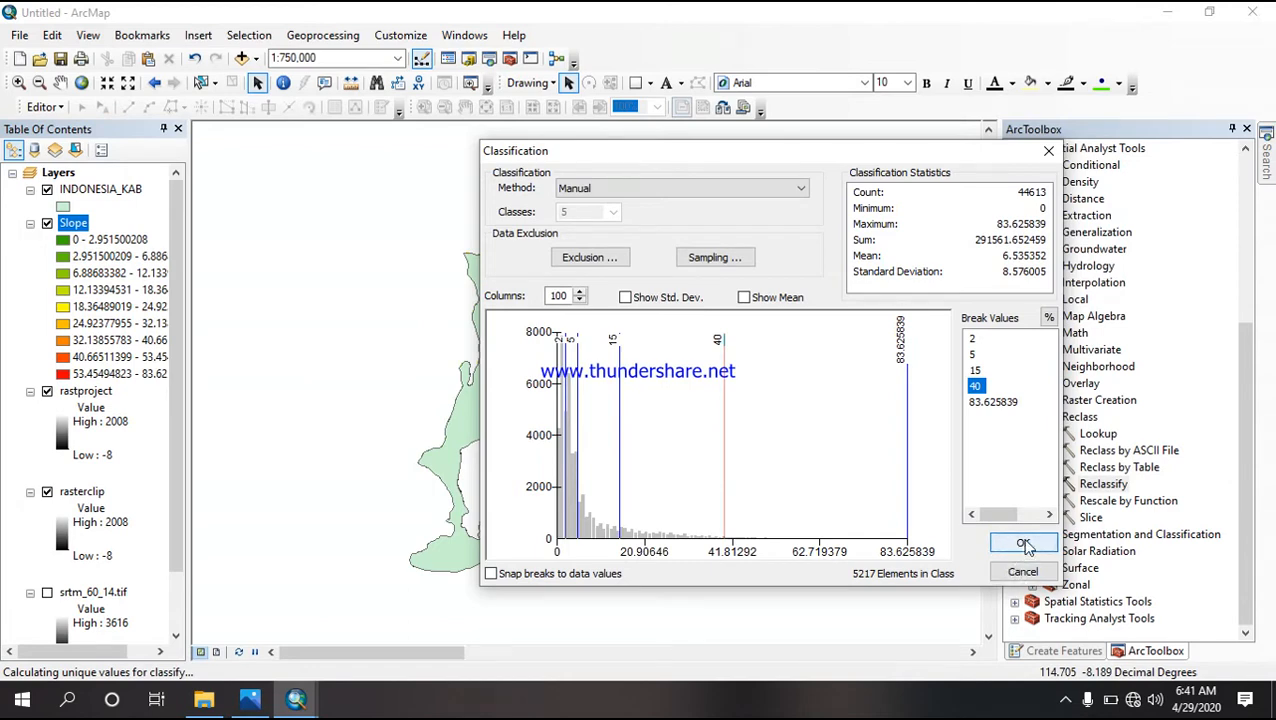
pyautogui.click(1016, 543)
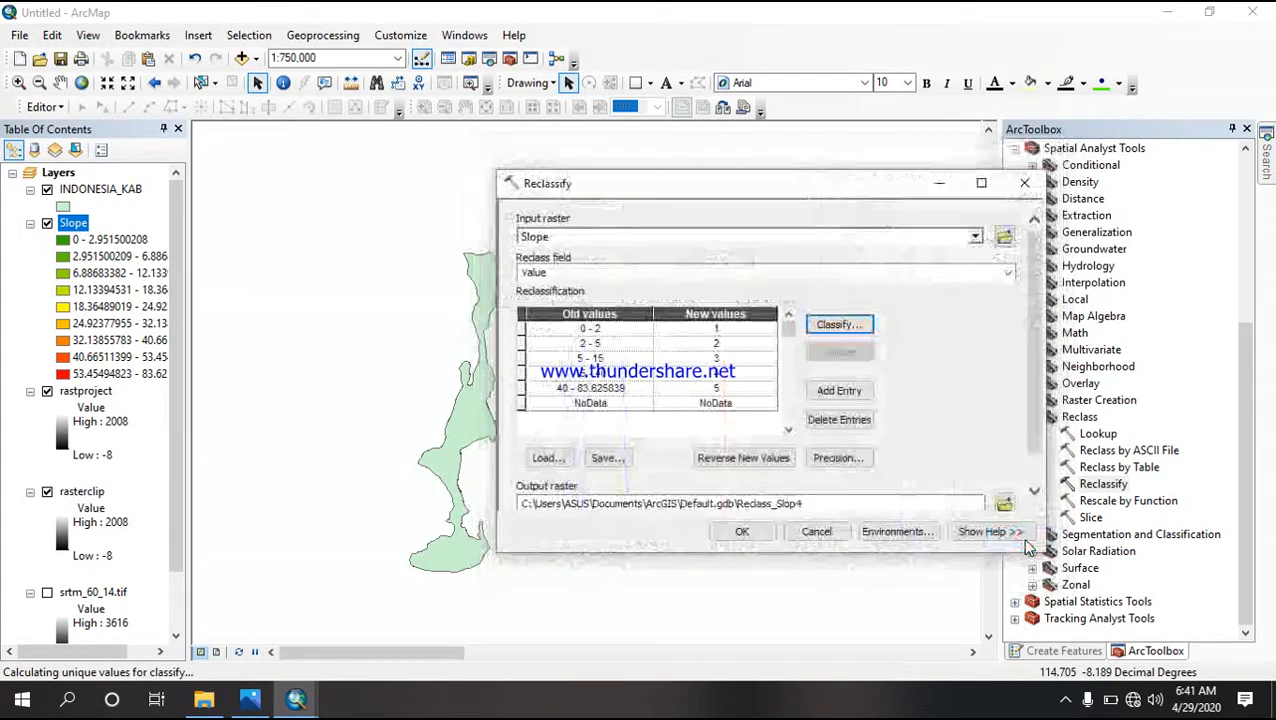
# Step: Run Reclassify with the new values reversed and C:\Users\ASUS\Documents\panee\ReclassSlop as the output raster
pyautogui.click(757, 472)
pyautogui.scroll(-1, 750, 470)
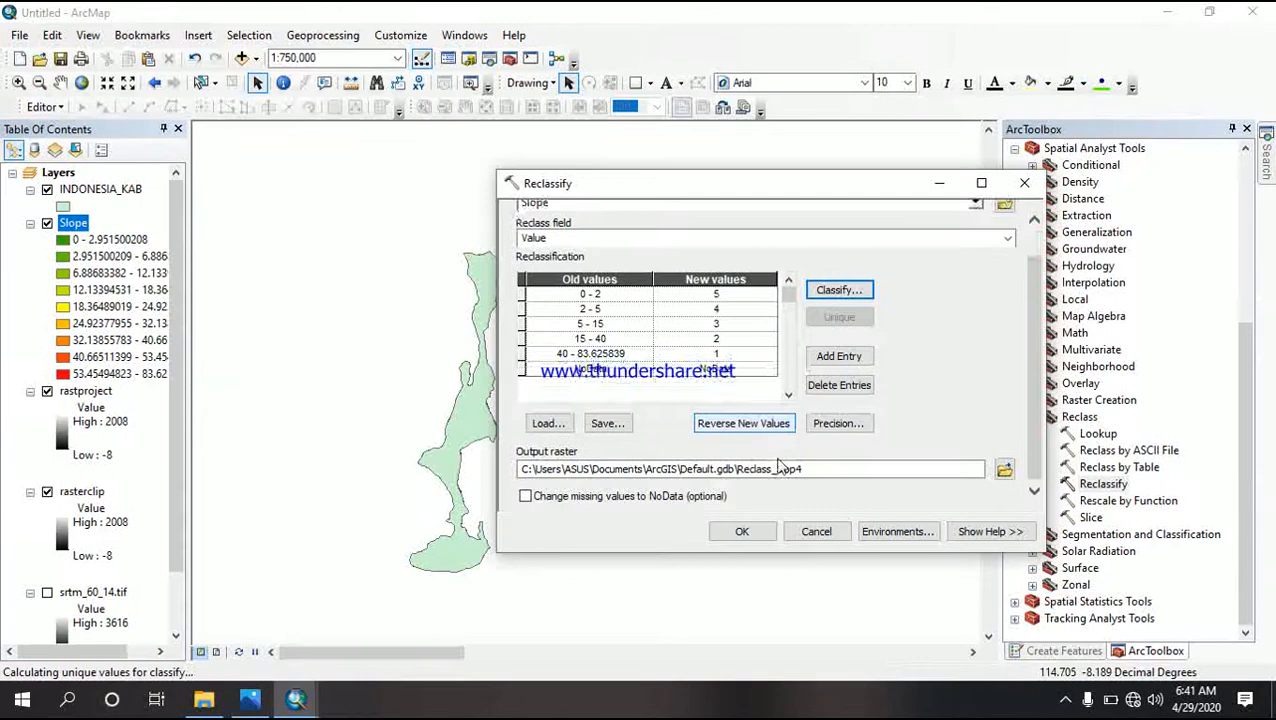
pyautogui.moveTo(520, 469); pyautogui.dragTo(733, 478)
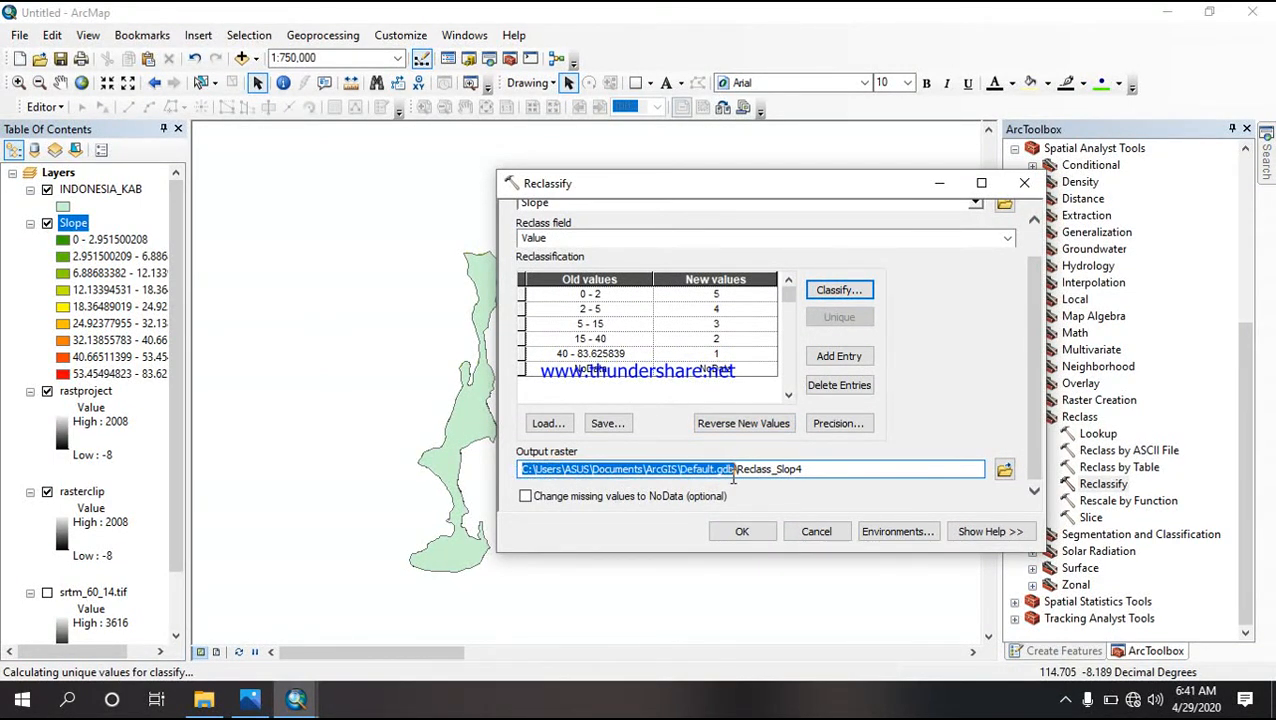
pyautogui.write('C:\\Users\\ASUS\\Documents\\panee')
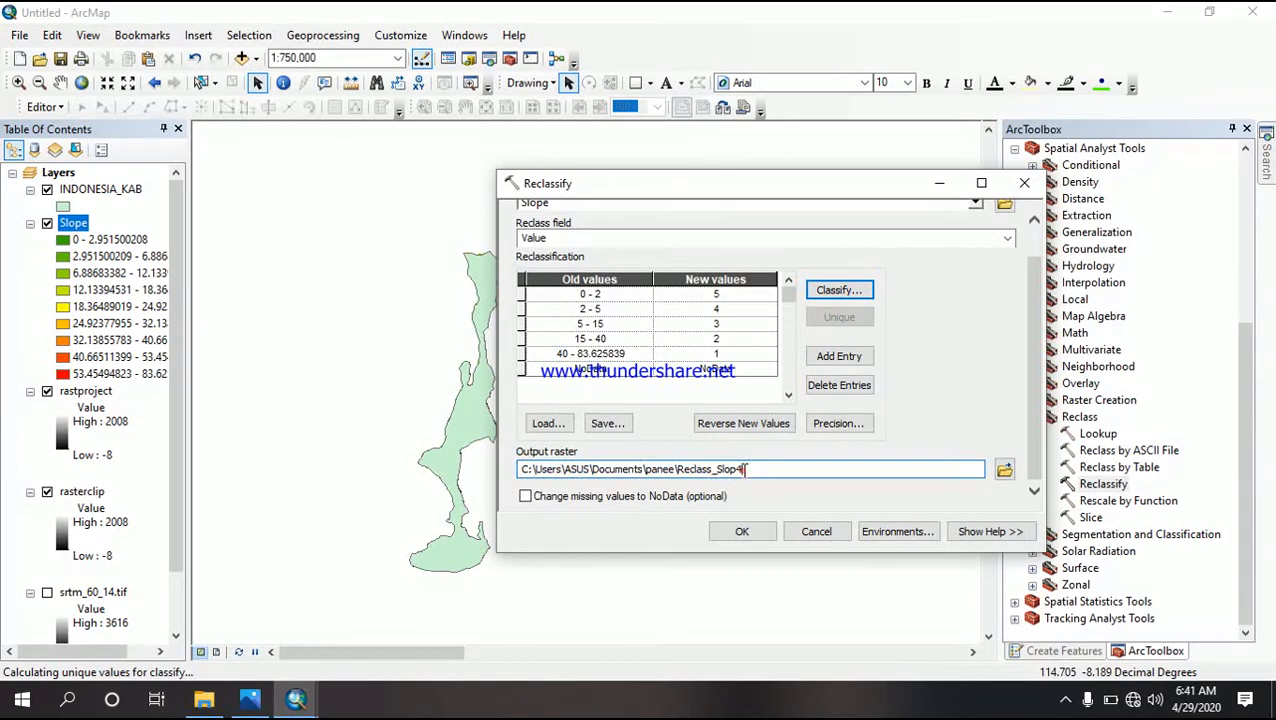
pyautogui.press('BackSpace')
pyautogui.click(717, 469)
pyautogui.press('BackSpace')
pyautogui.click(741, 532)
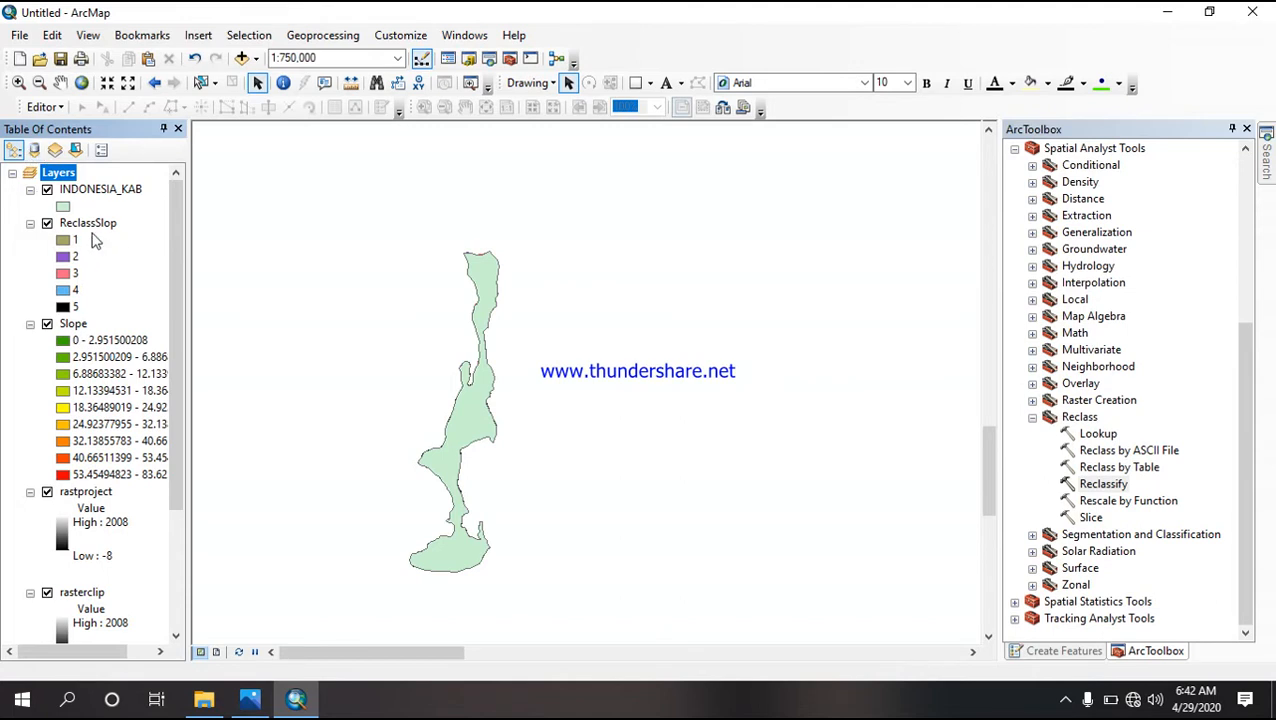
# Step: Hide the INDONESIA_KAB layer and color class 5 of the ReclassSlop layer red
pyautogui.click(47, 190)
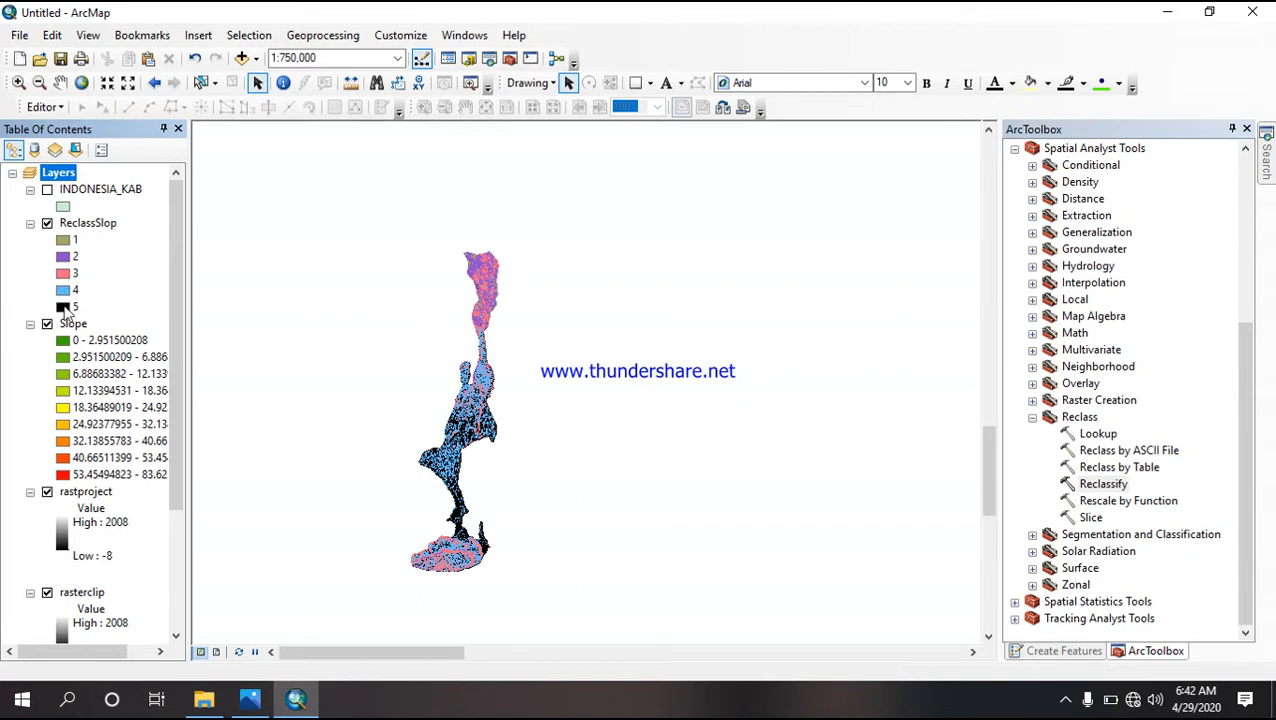
pyautogui.click(64, 308)
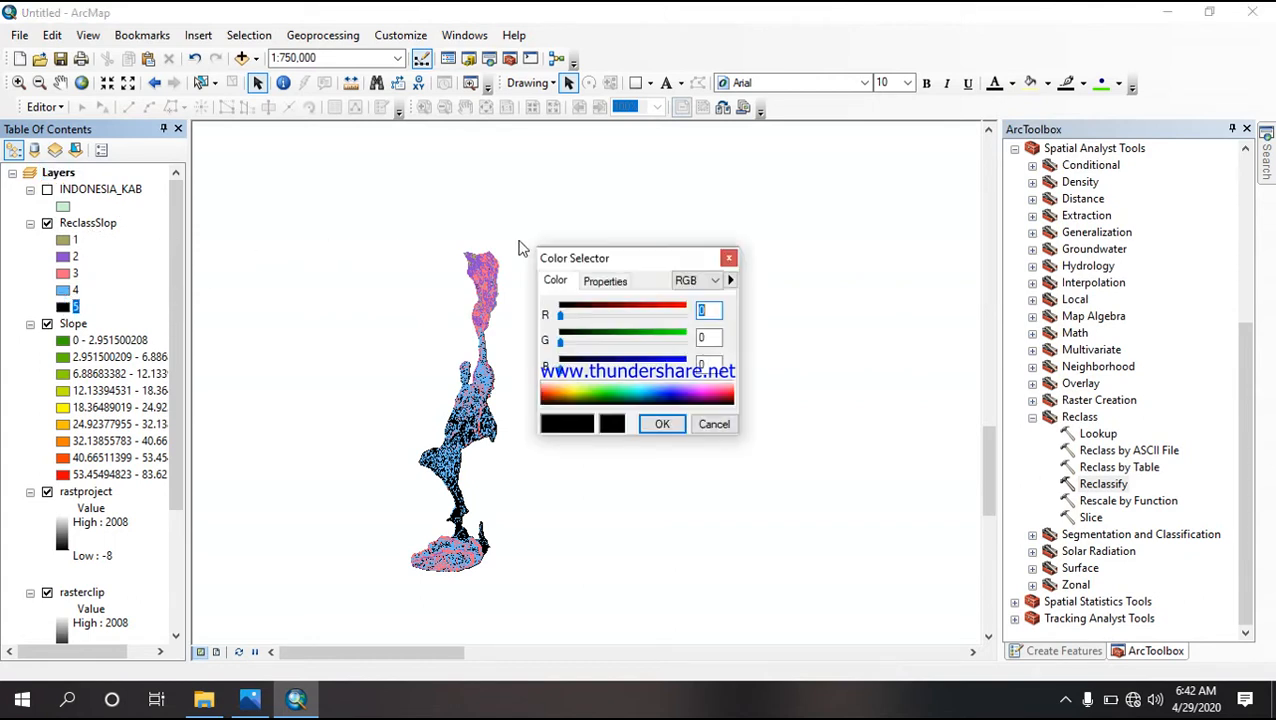
pyautogui.click(729, 258)
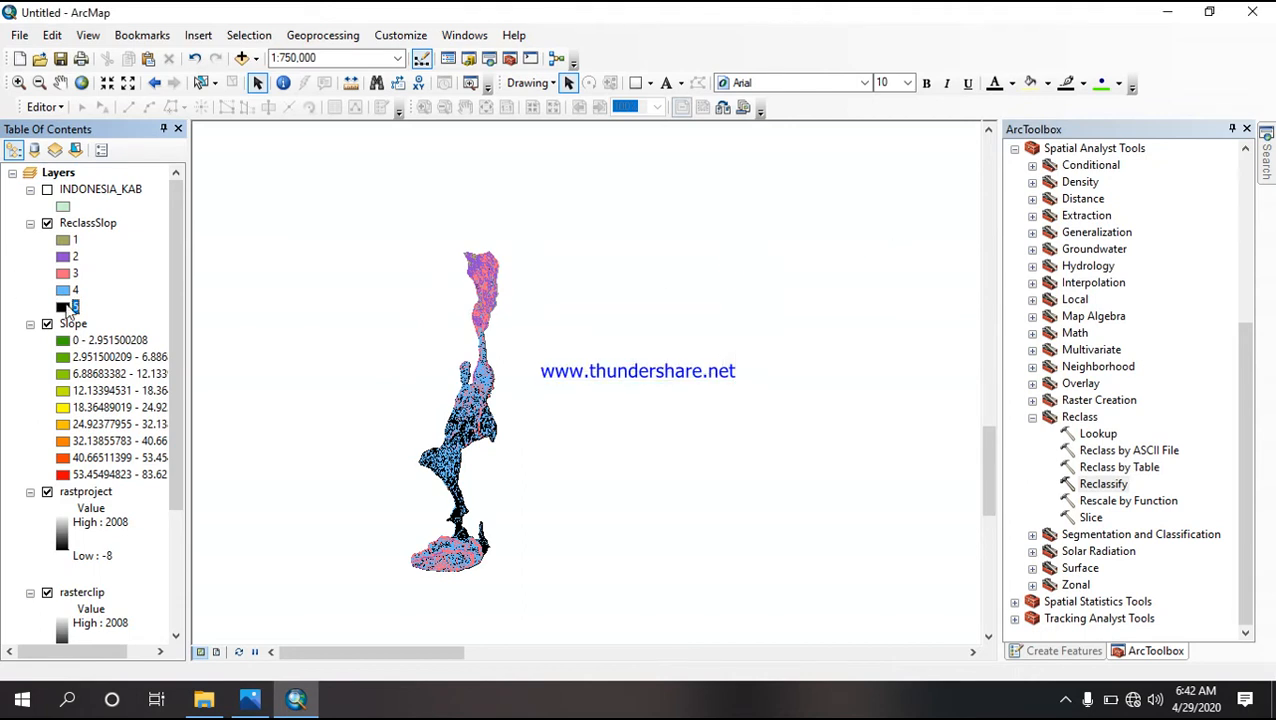
pyautogui.rightClick(68, 310)
pyautogui.click(92, 373)
# Step: Color class 4 of the ReclassSlop layer orange and class 3 yellow
pyautogui.rightClick(63, 289)
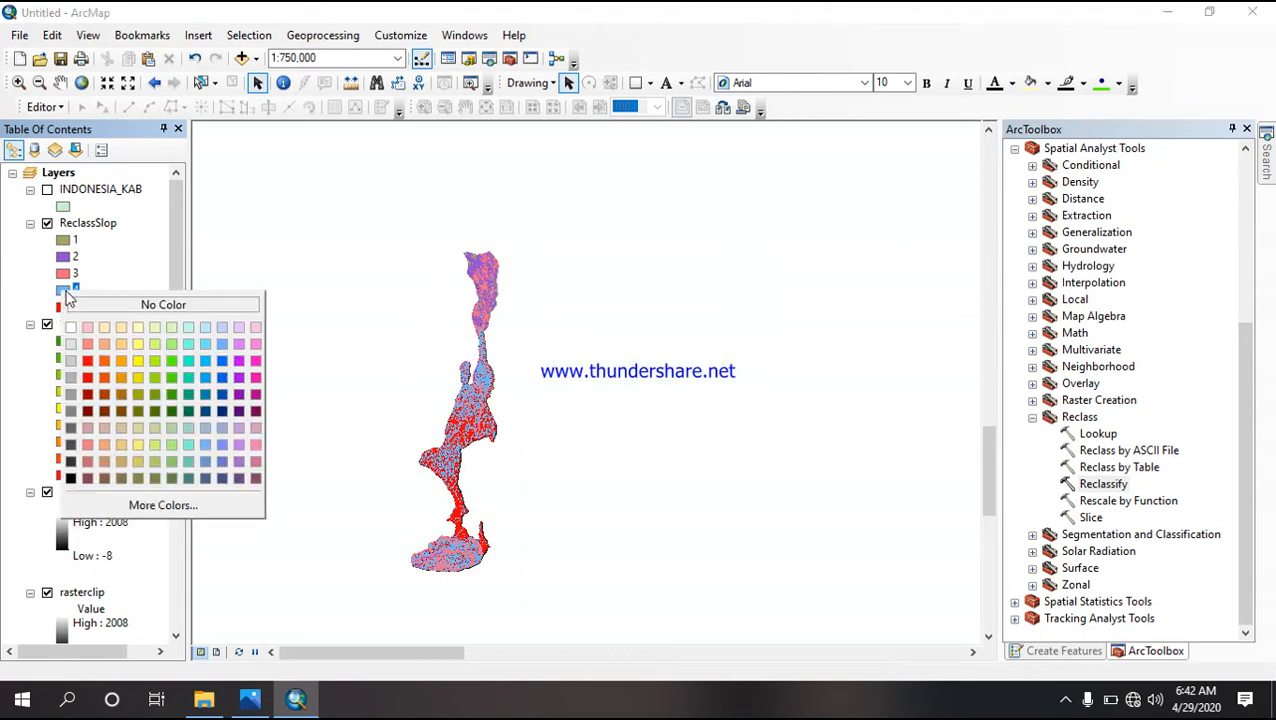
pyautogui.click(107, 366)
pyautogui.rightClick(63, 273)
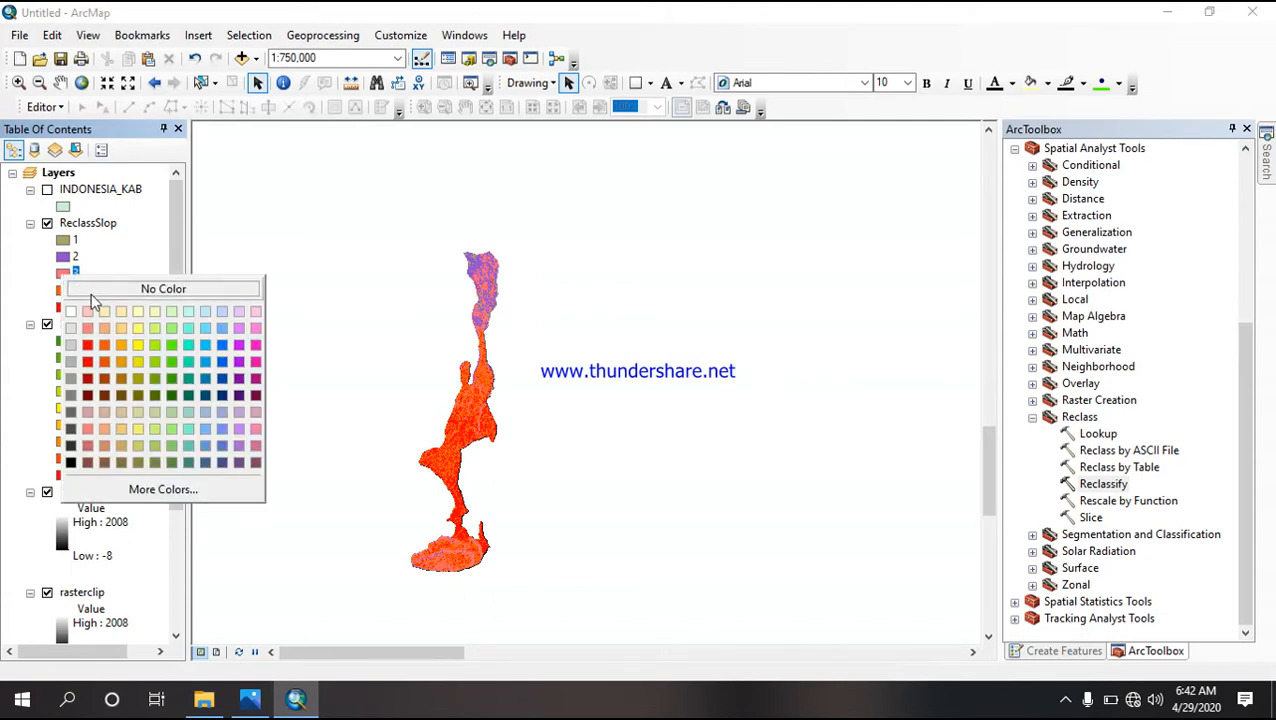
pyautogui.click(138, 346)
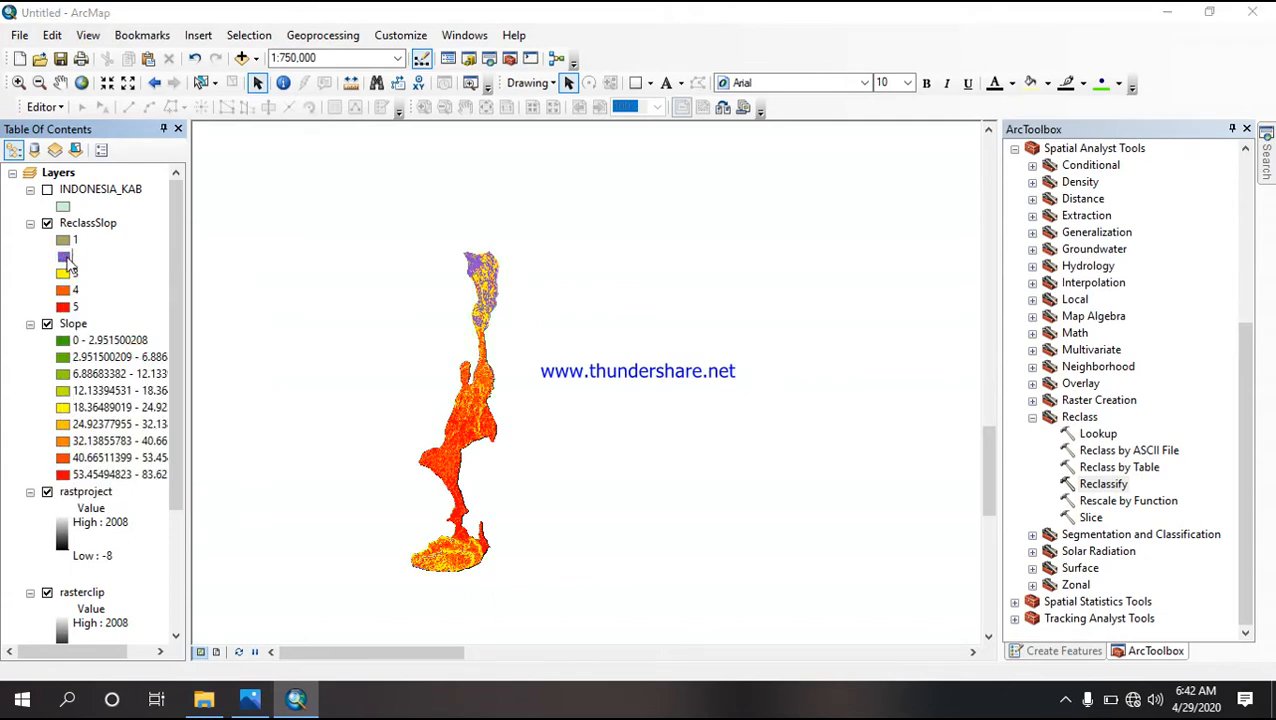
# Step: Color class 2 of the ReclassSlop layer light green and class 1 dark green
pyautogui.rightClick(66, 258)
pyautogui.click(164, 342)
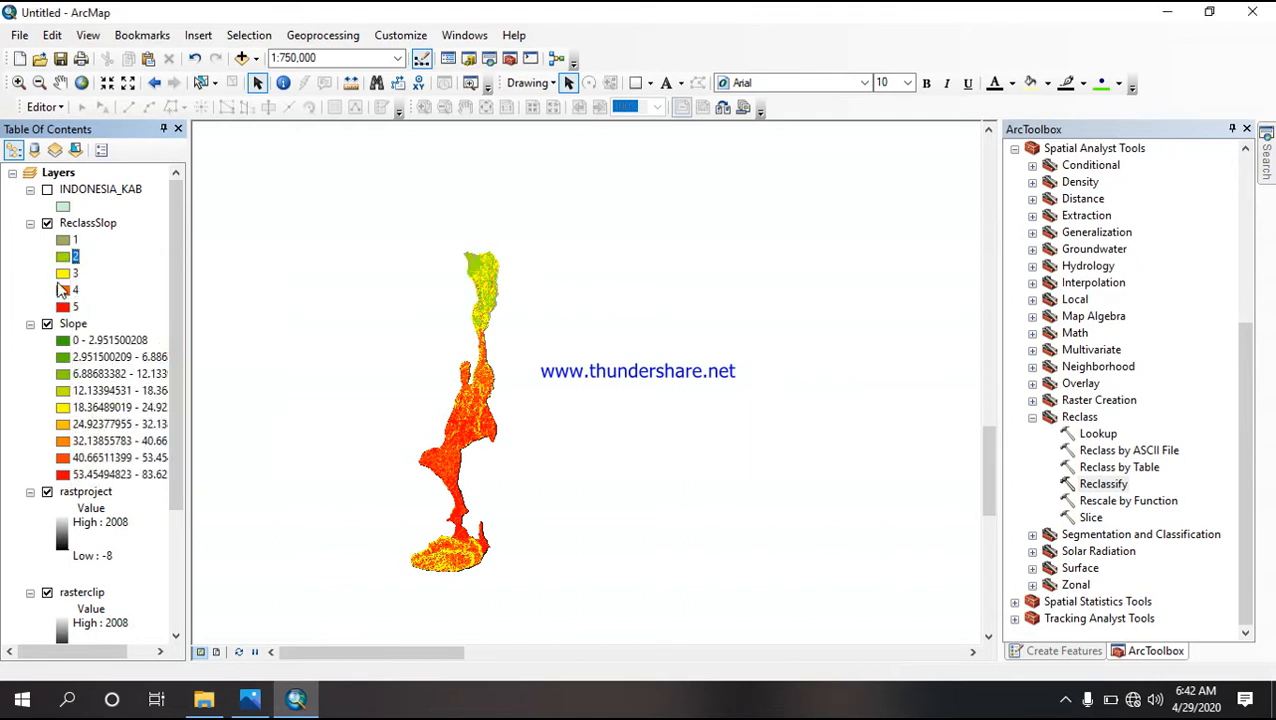
pyautogui.rightClick(63, 240)
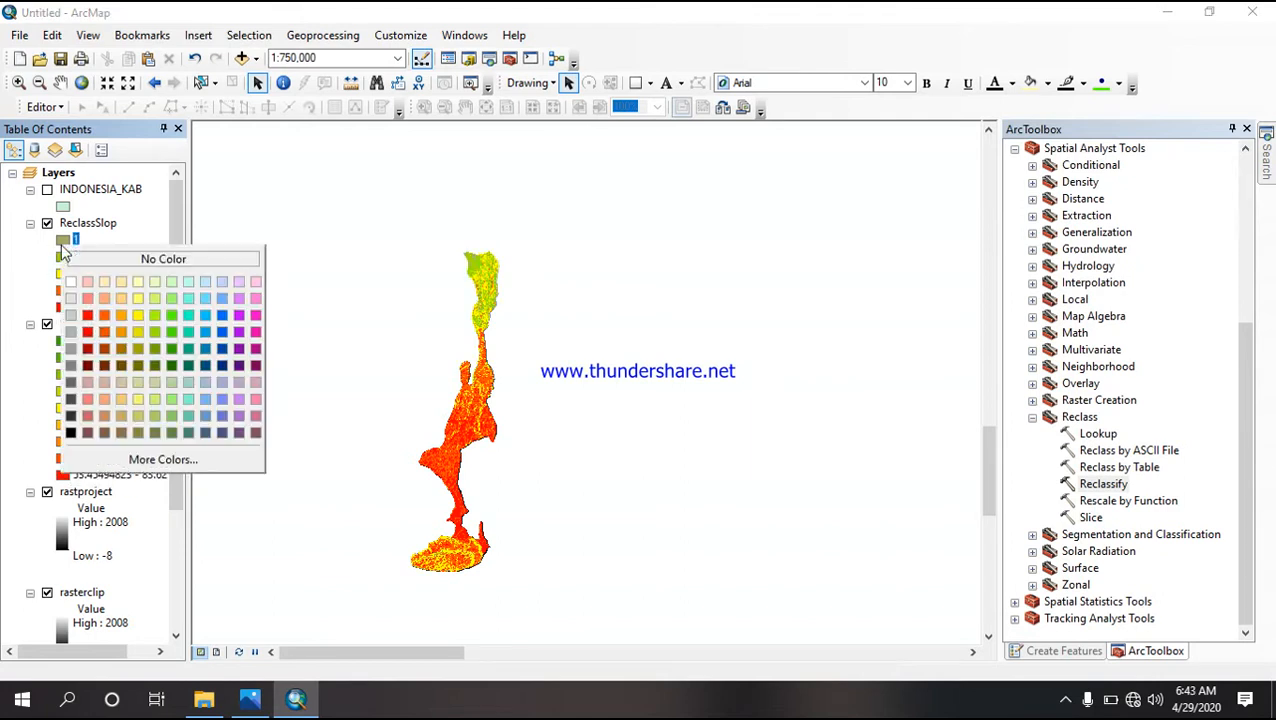
pyautogui.click(172, 366)
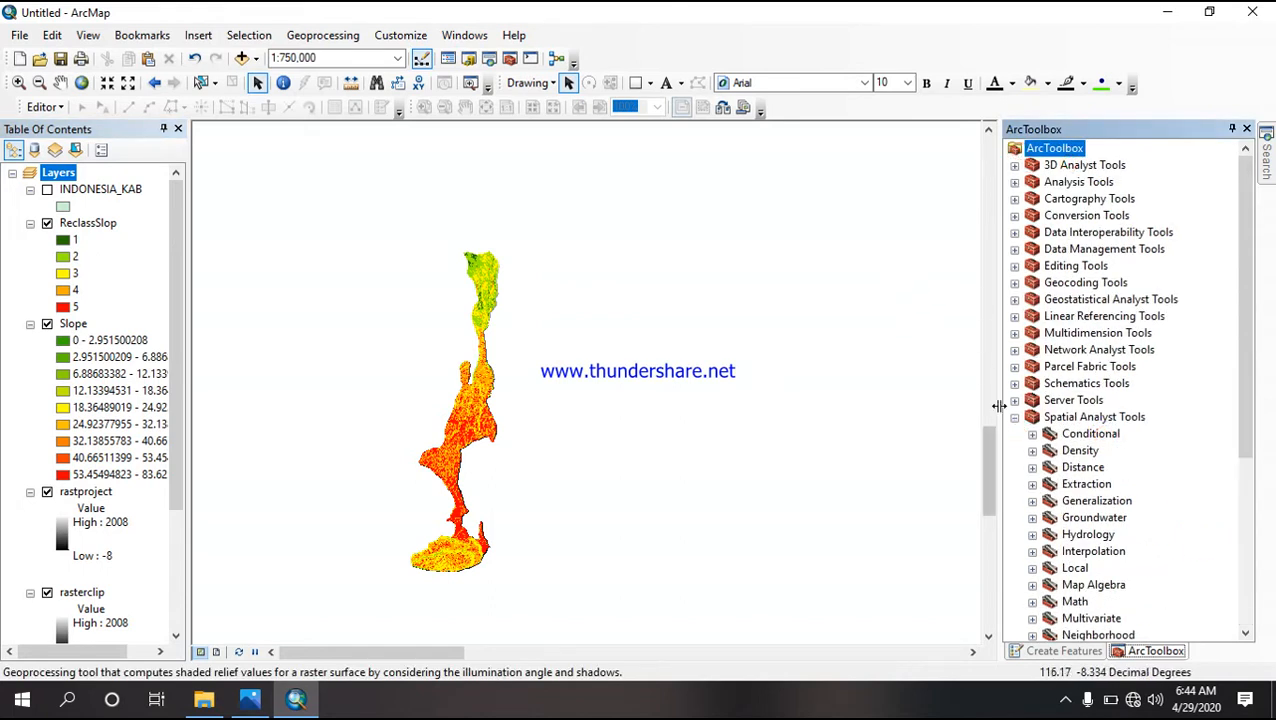
# Step: Open the 3D Analyst Hillshade tool and set rastproject as its input raster
pyautogui.doubleClick(1052, 166)
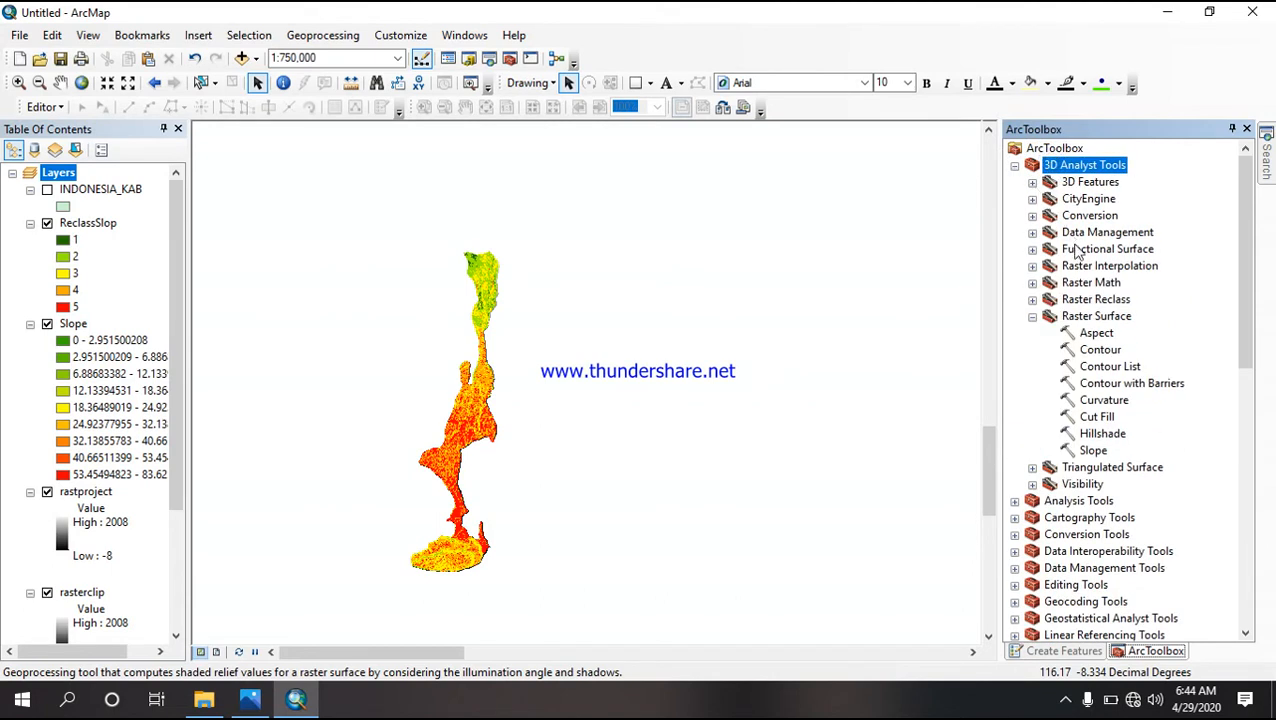
pyautogui.doubleClick(1101, 436)
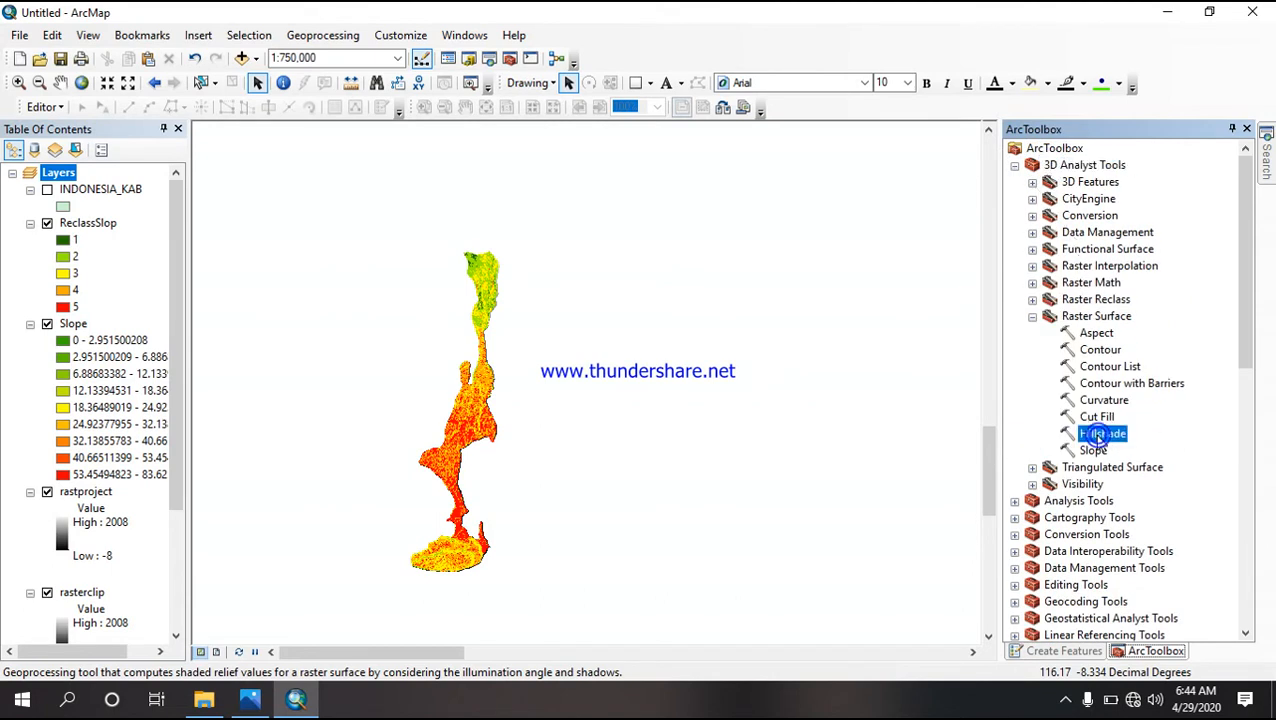
pyautogui.click(755, 555)
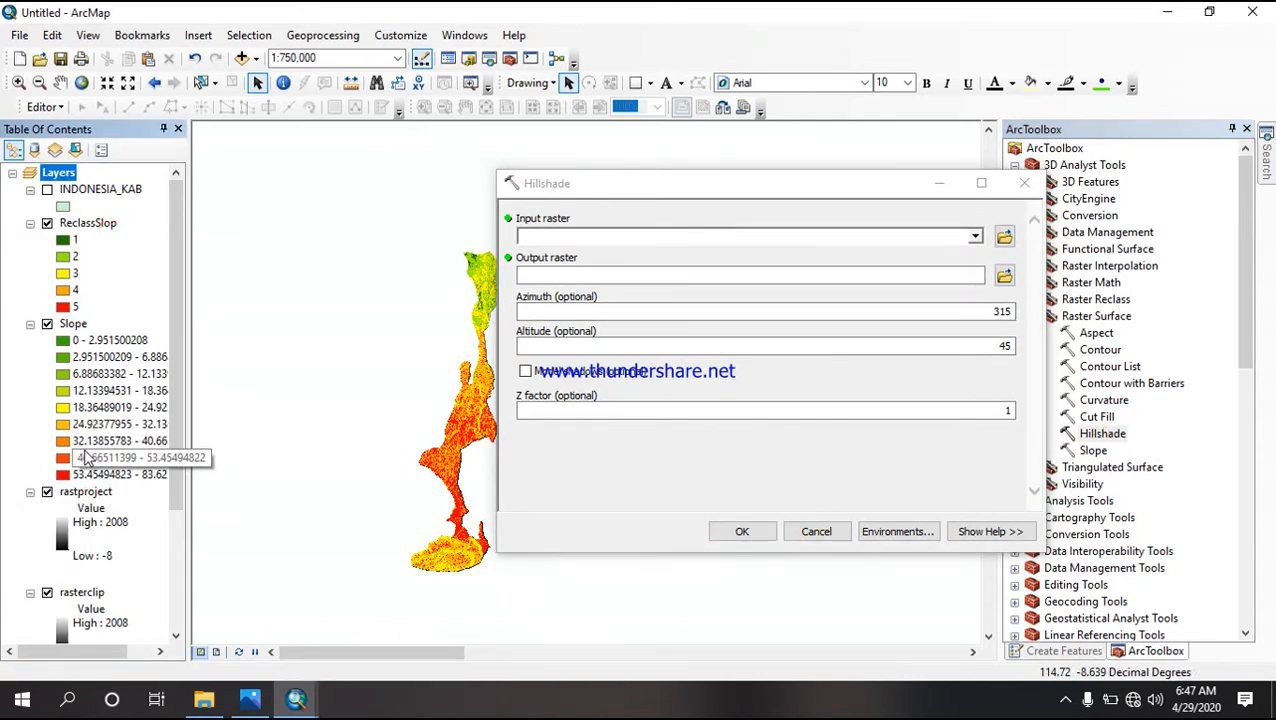
pyautogui.click(82, 493)
pyautogui.moveTo(82, 493); pyautogui.dragTo(575, 238)
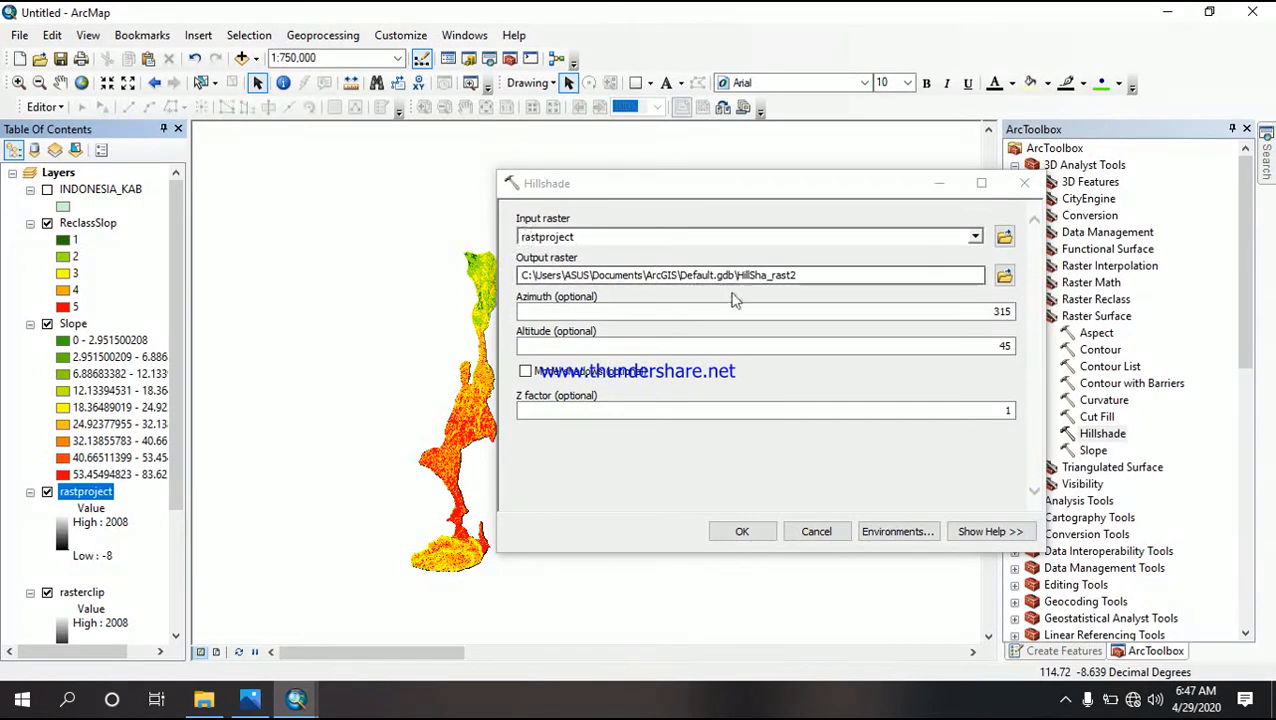
# Step: Set the hillshade output raster to C:\Users\ASUS\Documents\panee\HillShade and run the tool
pyautogui.click(525, 276)
pyautogui.moveTo(525, 276); pyautogui.dragTo(740, 283)
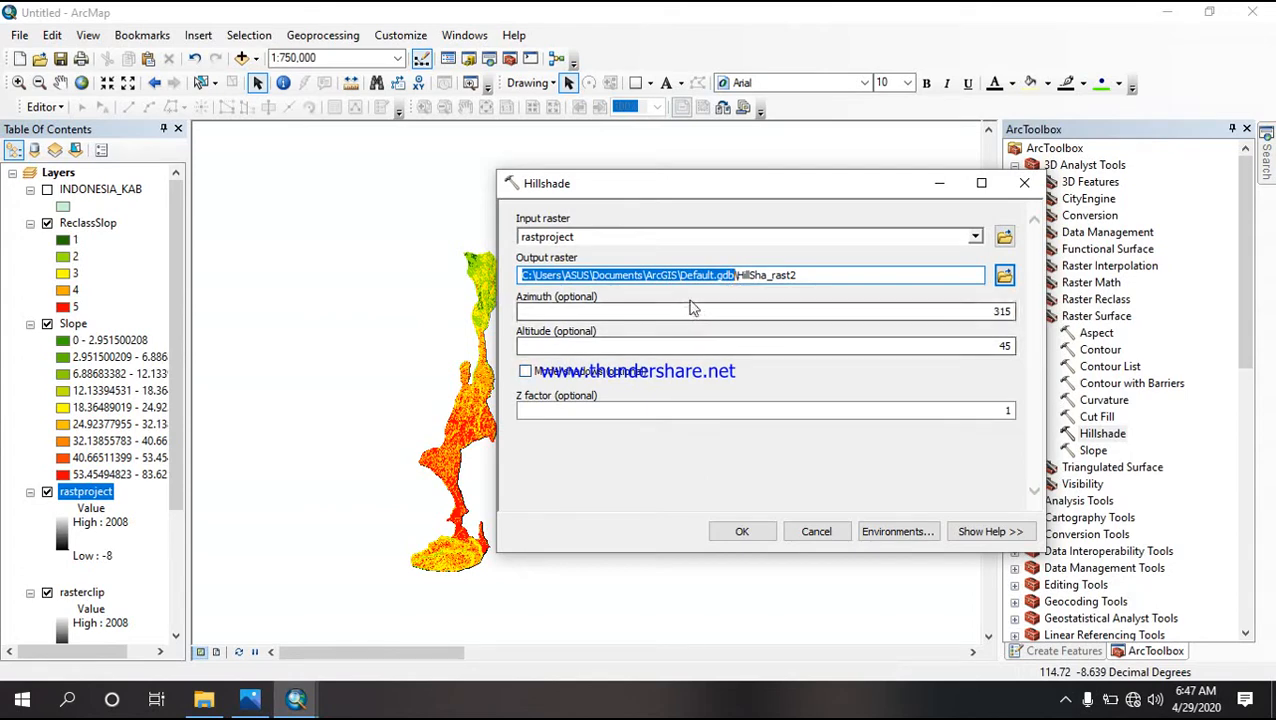
pyautogui.write('C:\\Users\\ASUS\\Documents\\panee\\')
pyautogui.moveTo(744, 278); pyautogui.dragTo(703, 276)
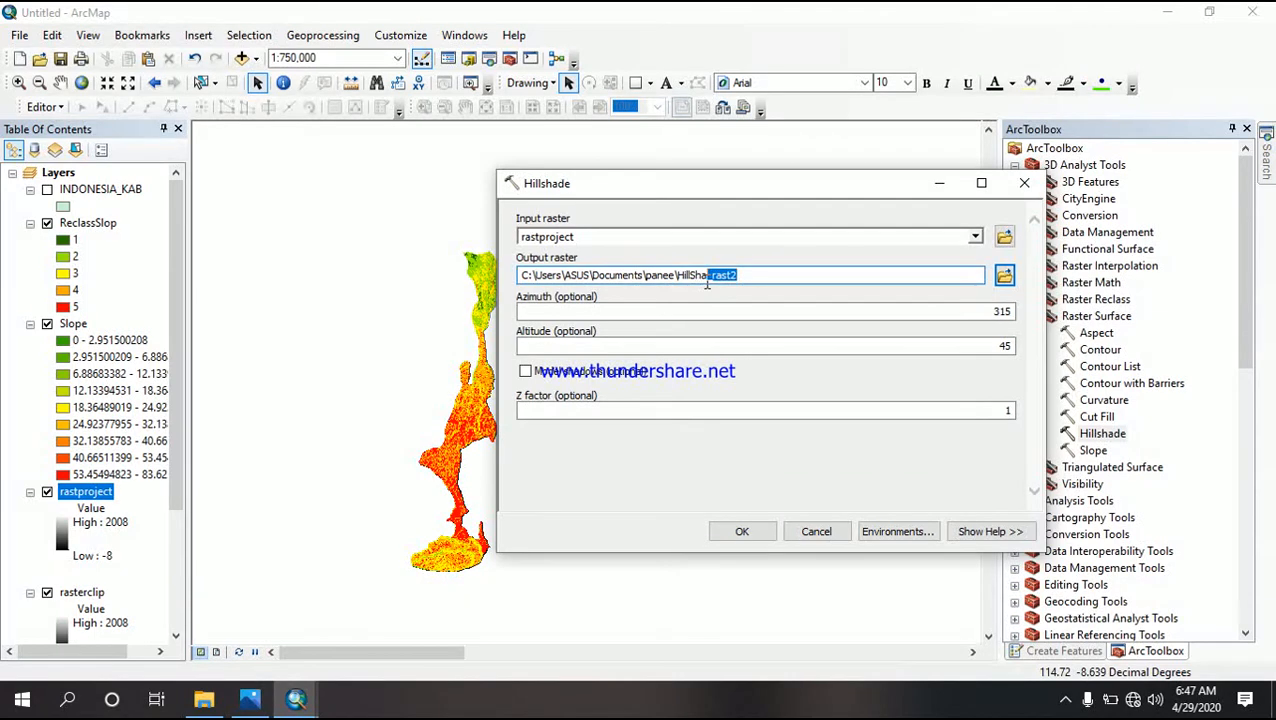
pyautogui.write('e')
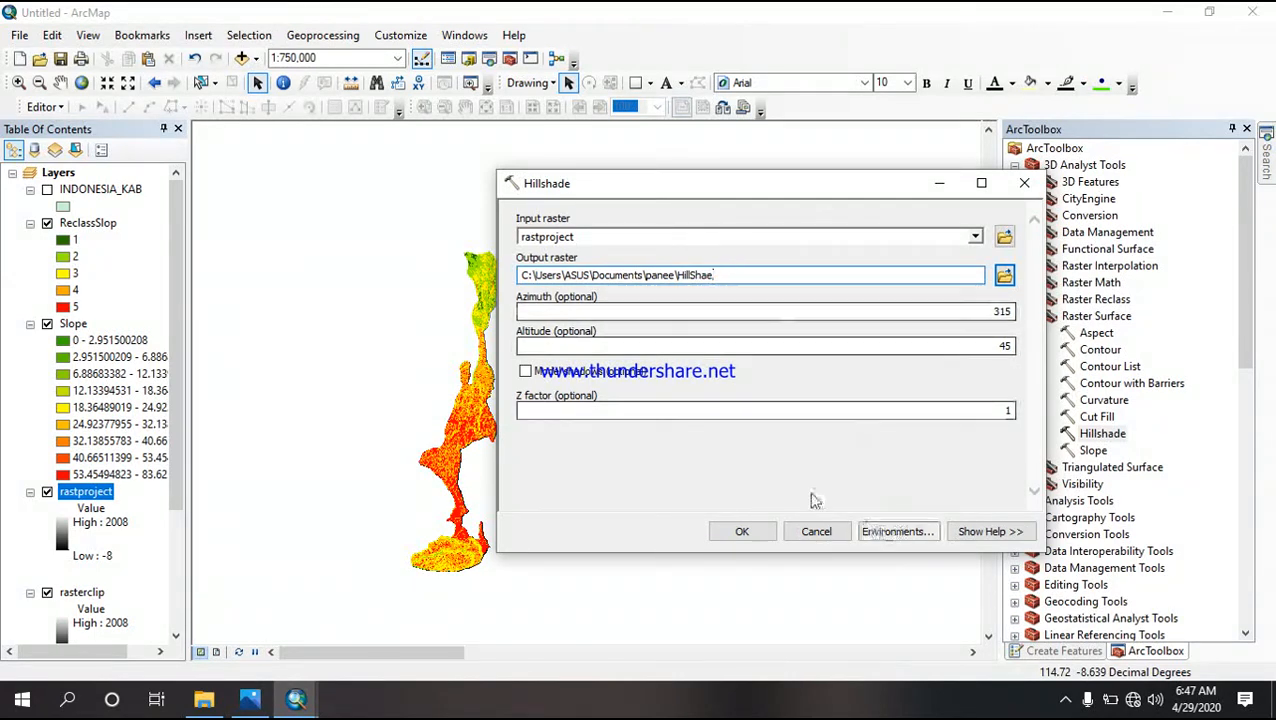
pyautogui.write('de')
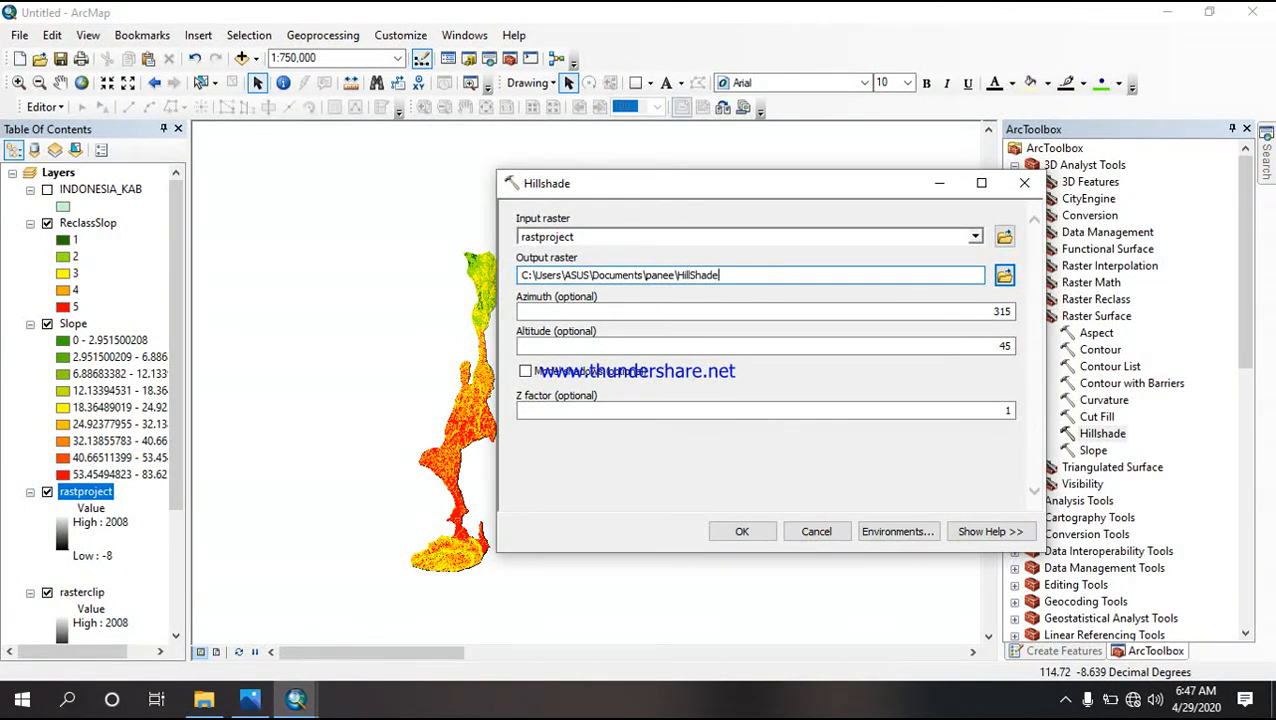
pyautogui.click(738, 532)
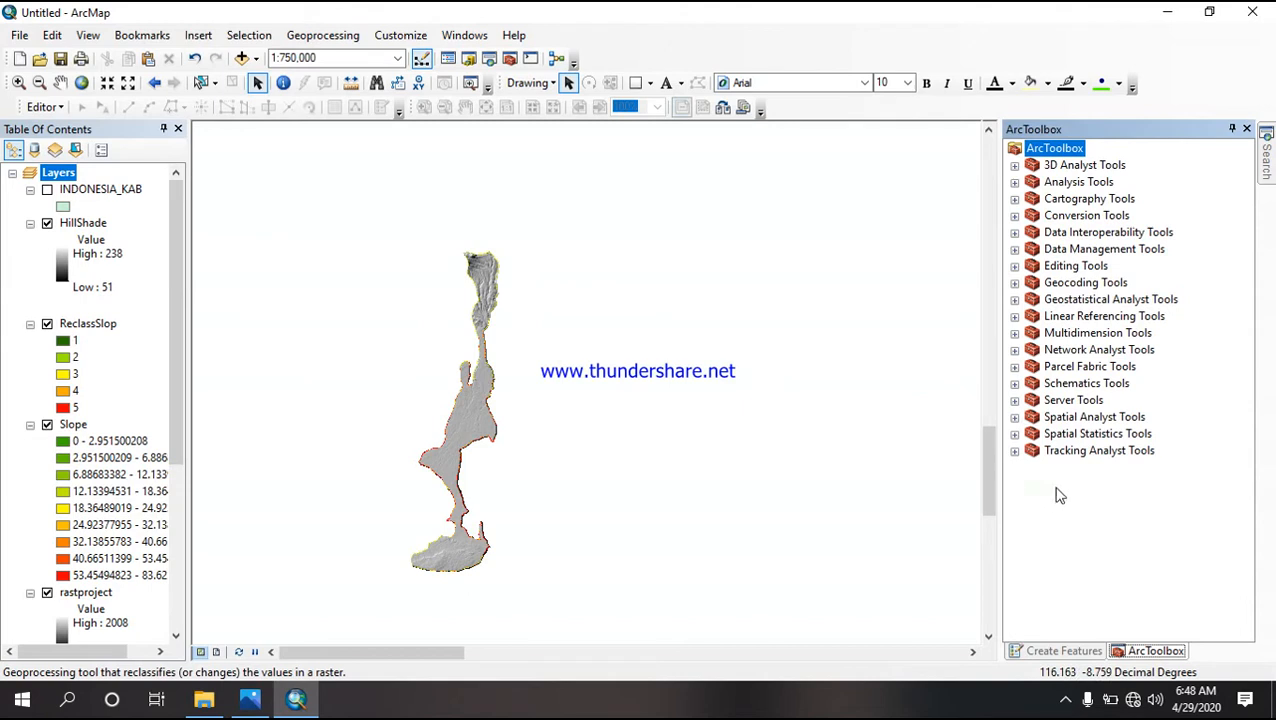
# Step: Open the Spatial Analyst Reclassify tool and set HillShade as its input raster
pyautogui.doubleClick(1081, 418)
pyautogui.doubleClick(1079, 551)
pyautogui.click(1104, 584)
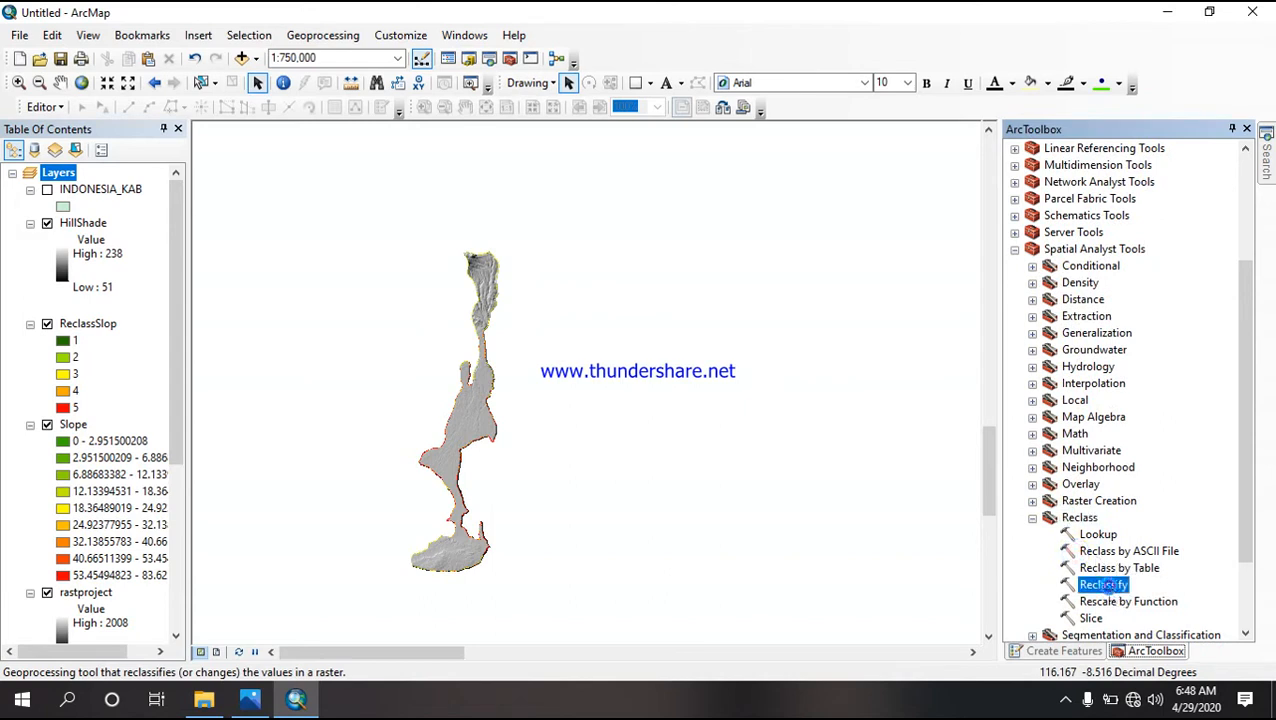
pyautogui.doubleClick(1104, 584)
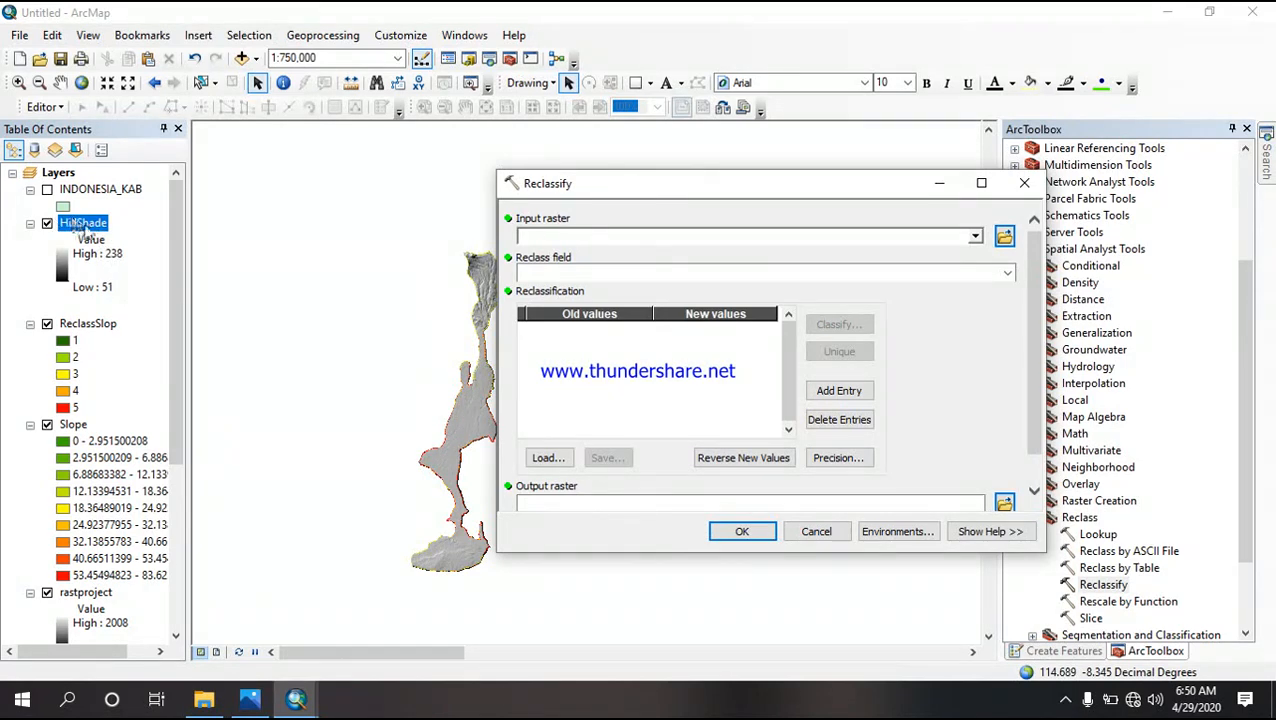
pyautogui.moveTo(88, 230); pyautogui.dragTo(522, 237)
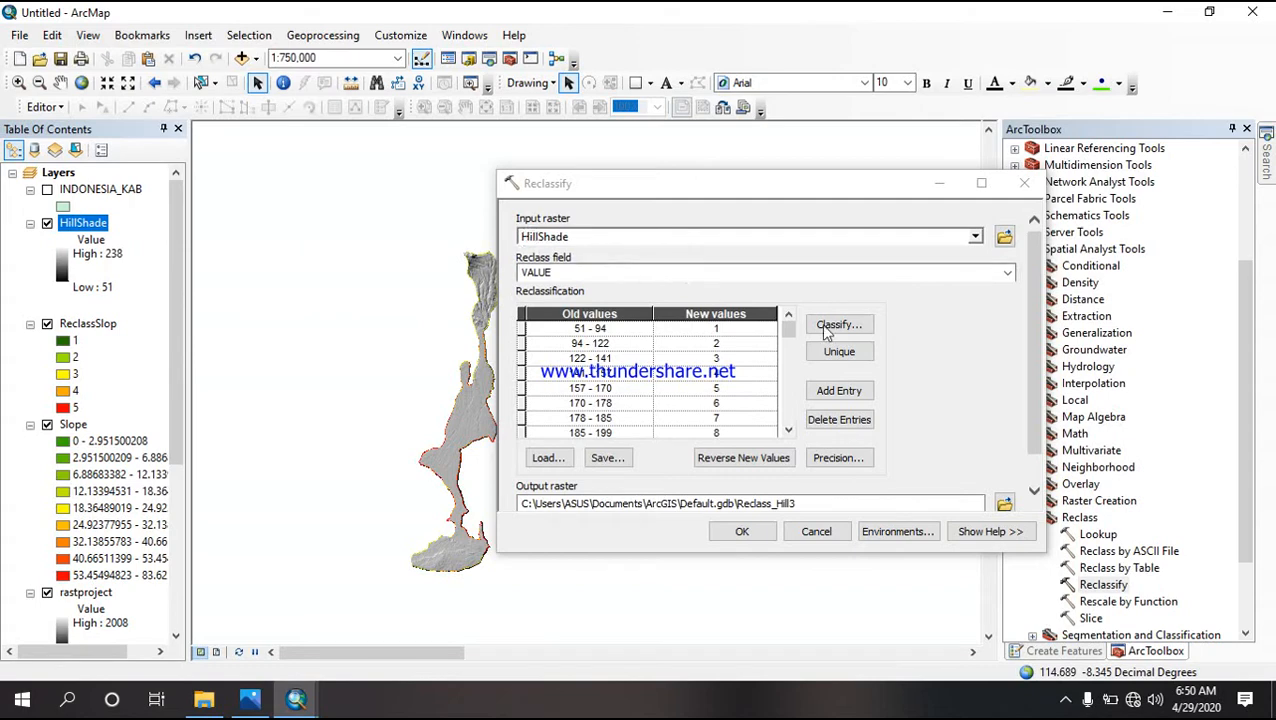
# Step: Classify the hillshade values into 3 classes with the first two break values at 51 and 100, and accept the classification
pyautogui.click(836, 326)
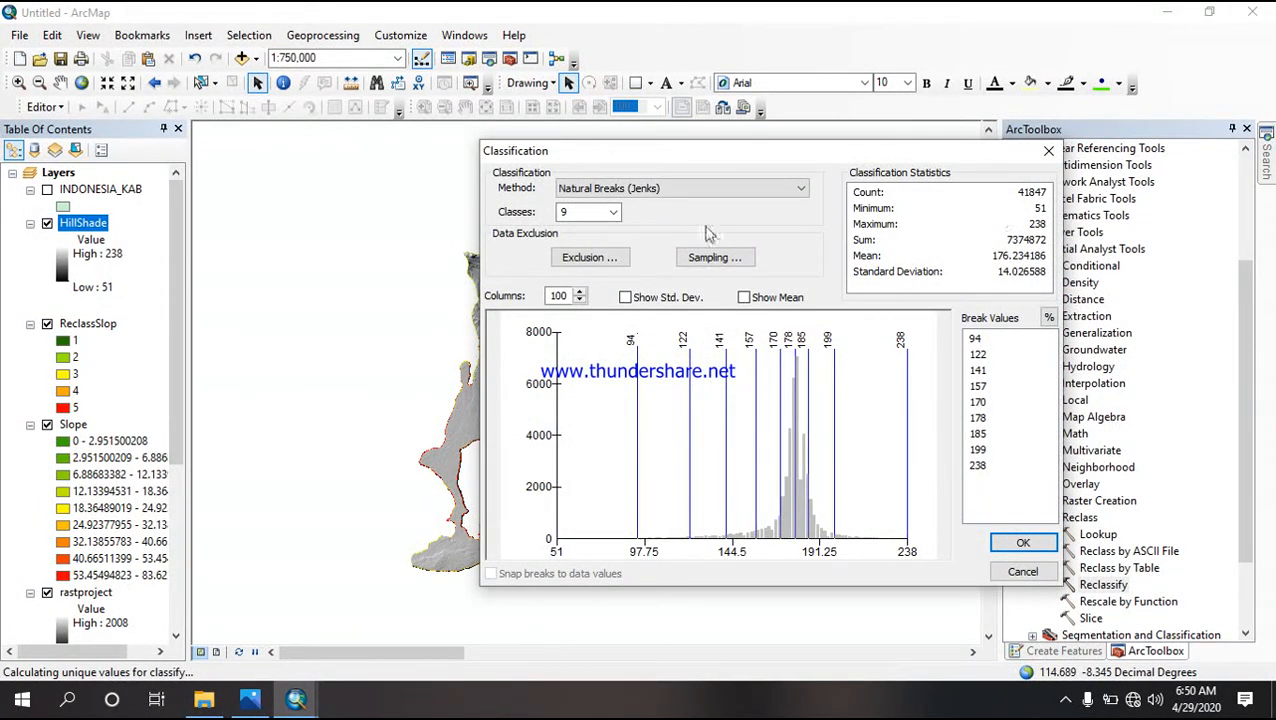
pyautogui.click(612, 213)
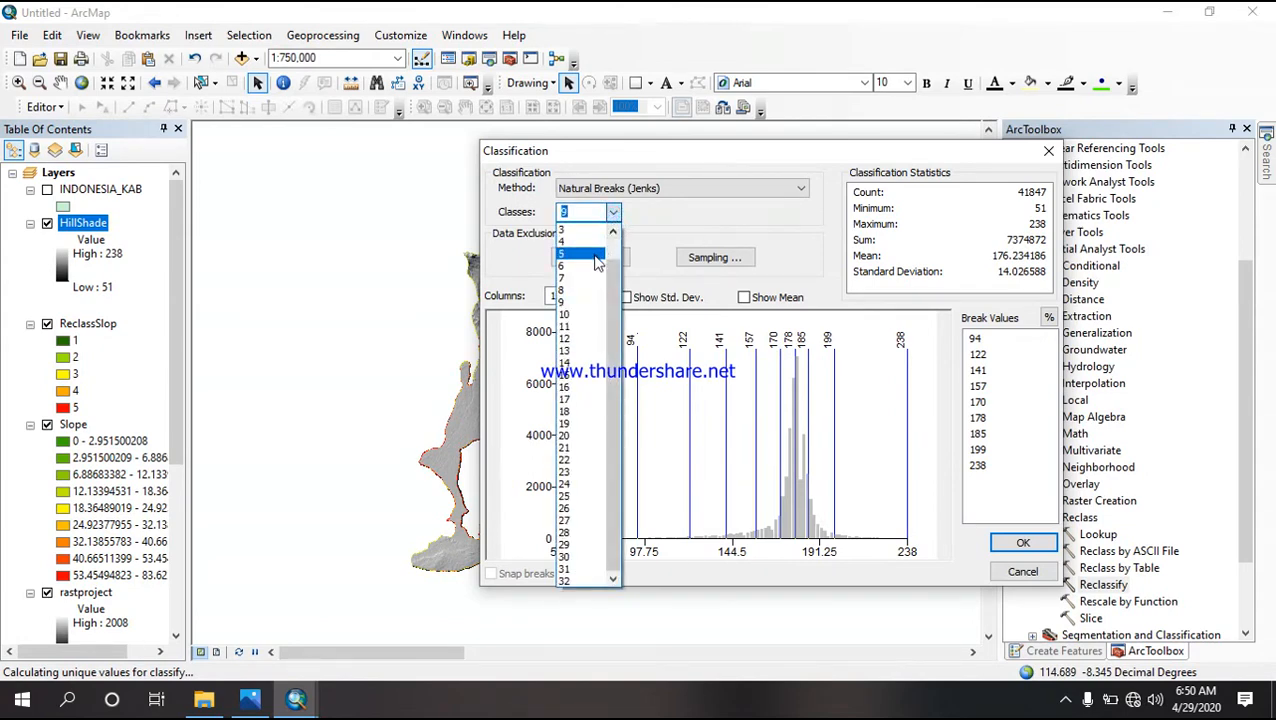
pyautogui.click(570, 230)
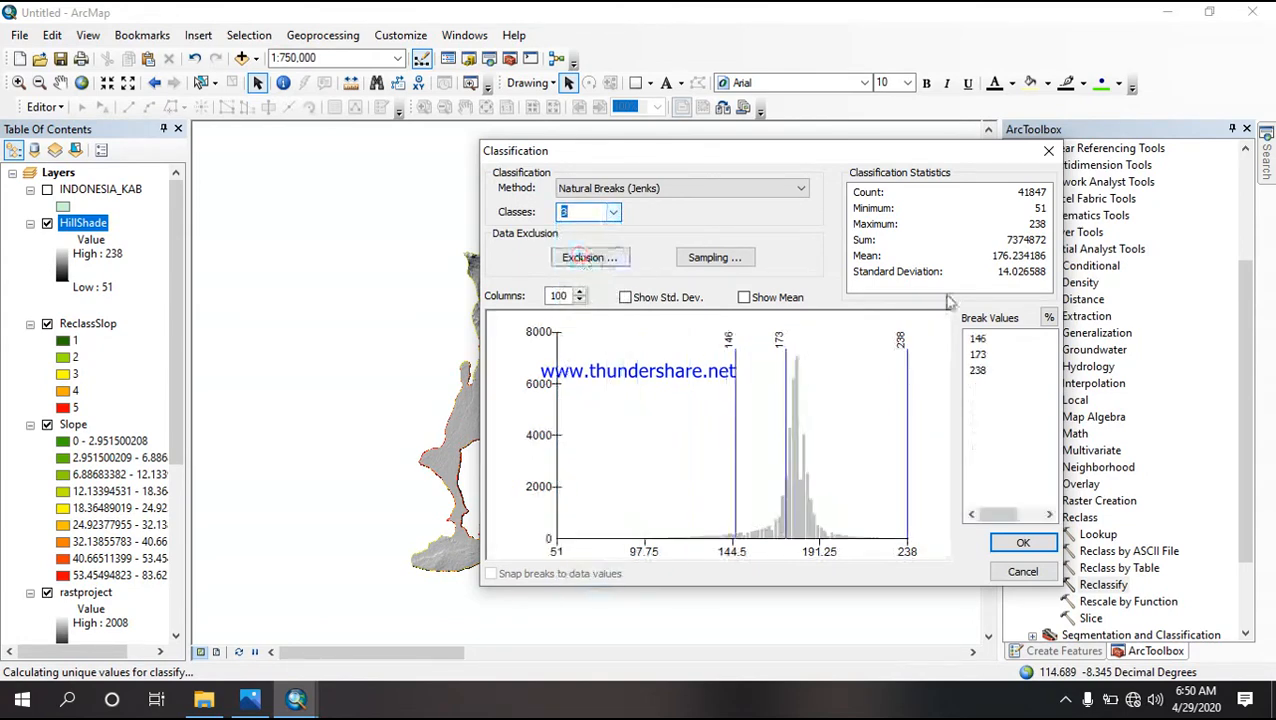
pyautogui.click(979, 340)
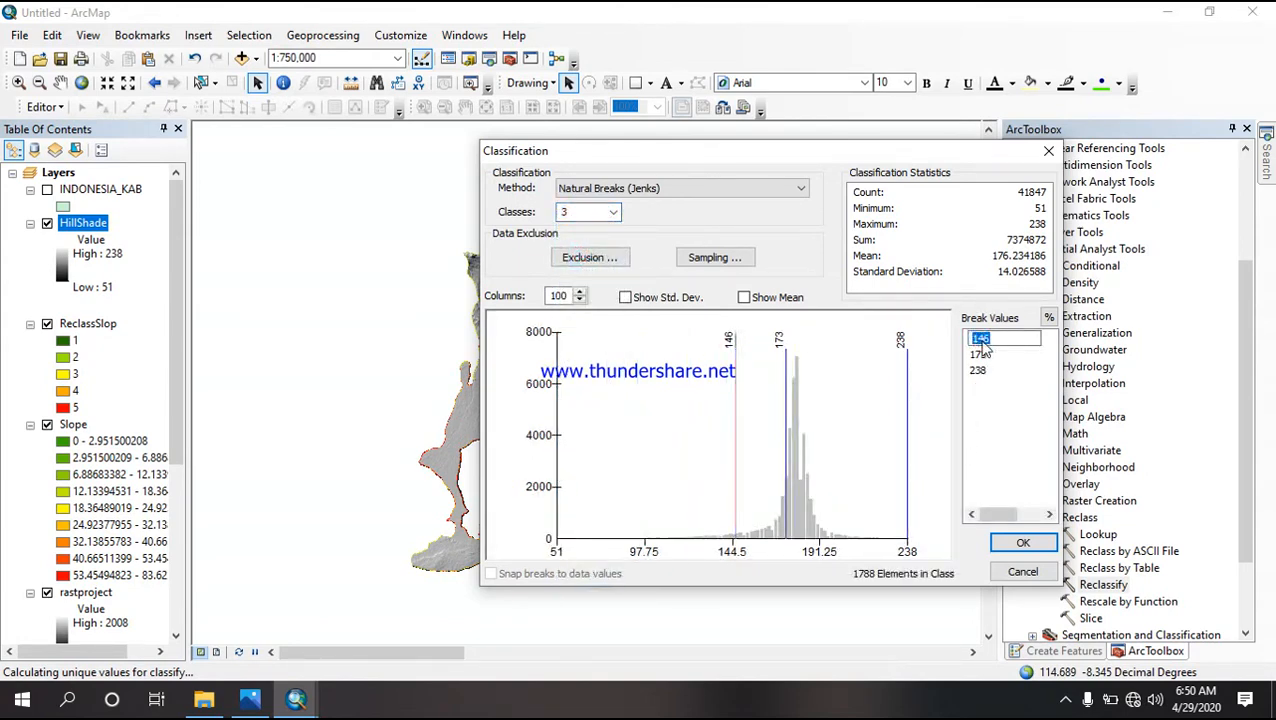
pyautogui.write('51')
pyautogui.press('Return')
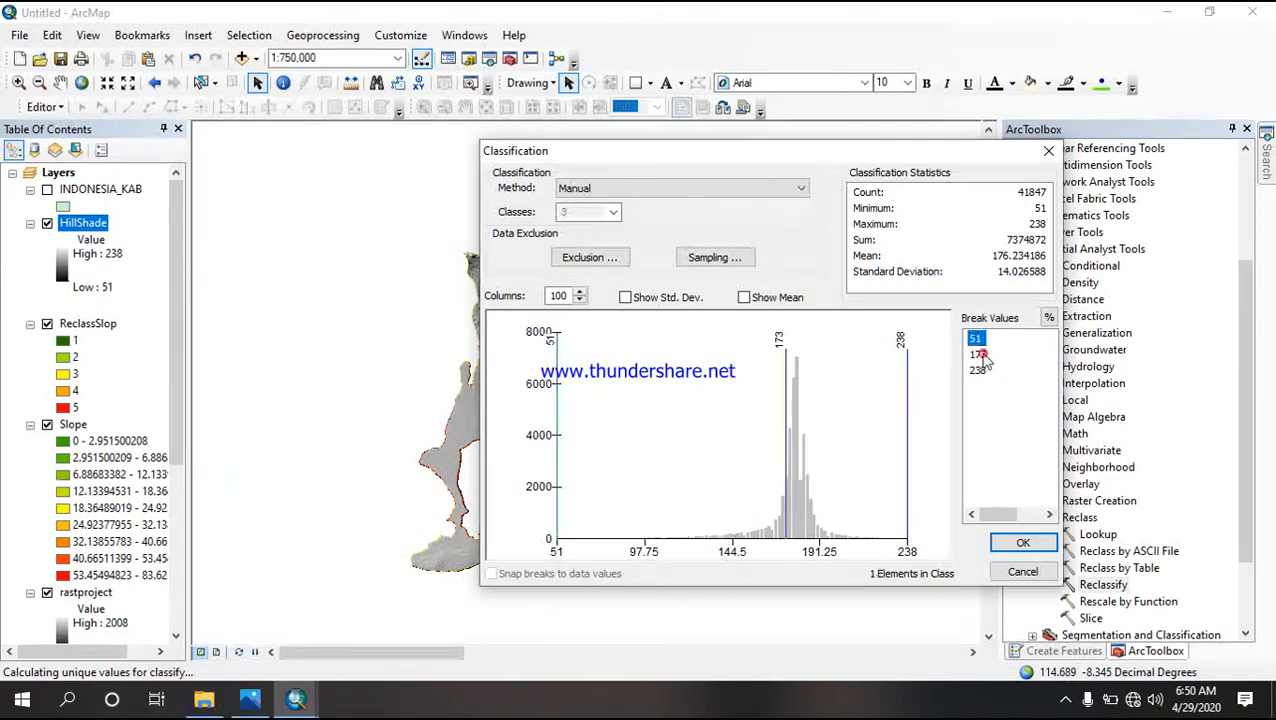
pyautogui.click(980, 355)
pyautogui.write('100')
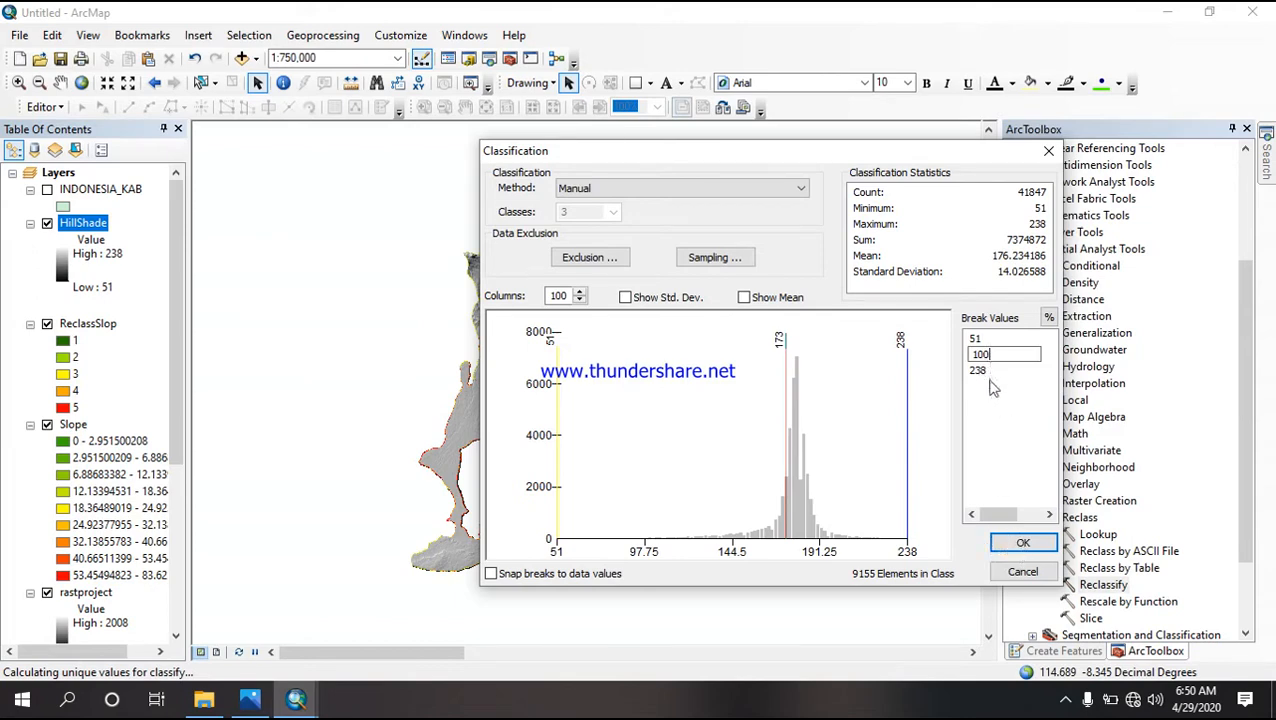
pyautogui.click(1028, 545)
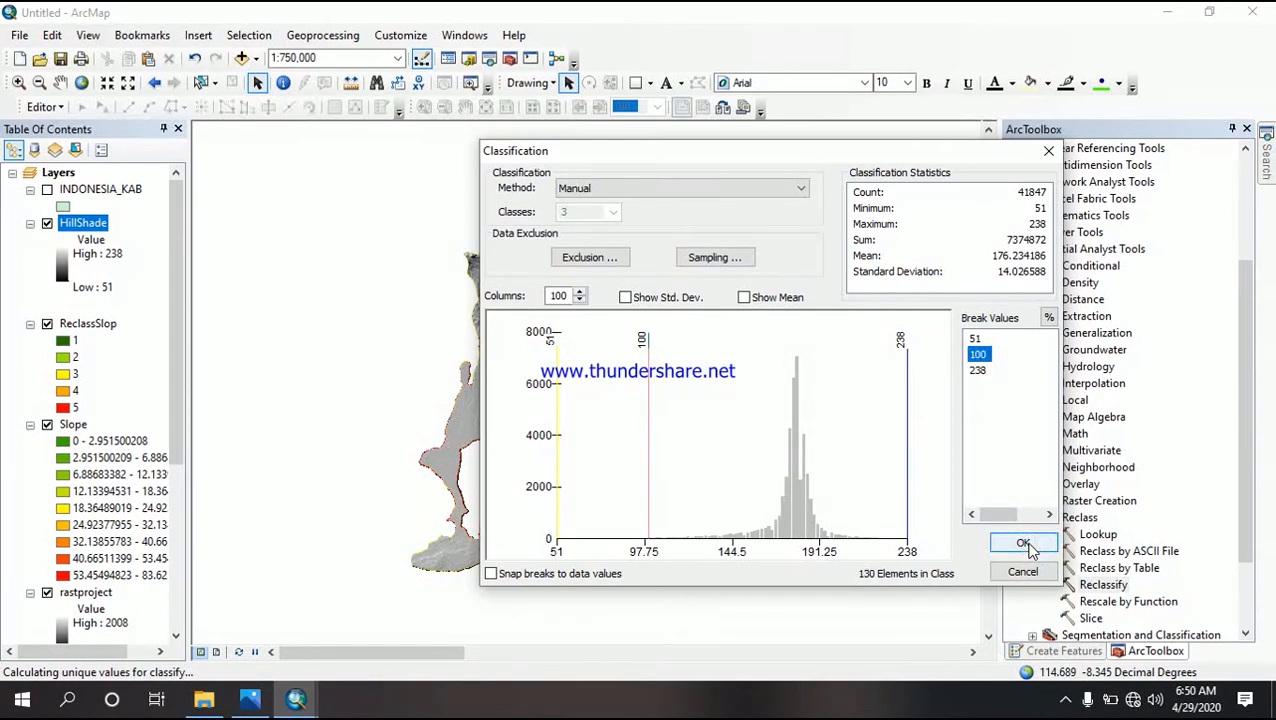
pyautogui.click(1028, 545)
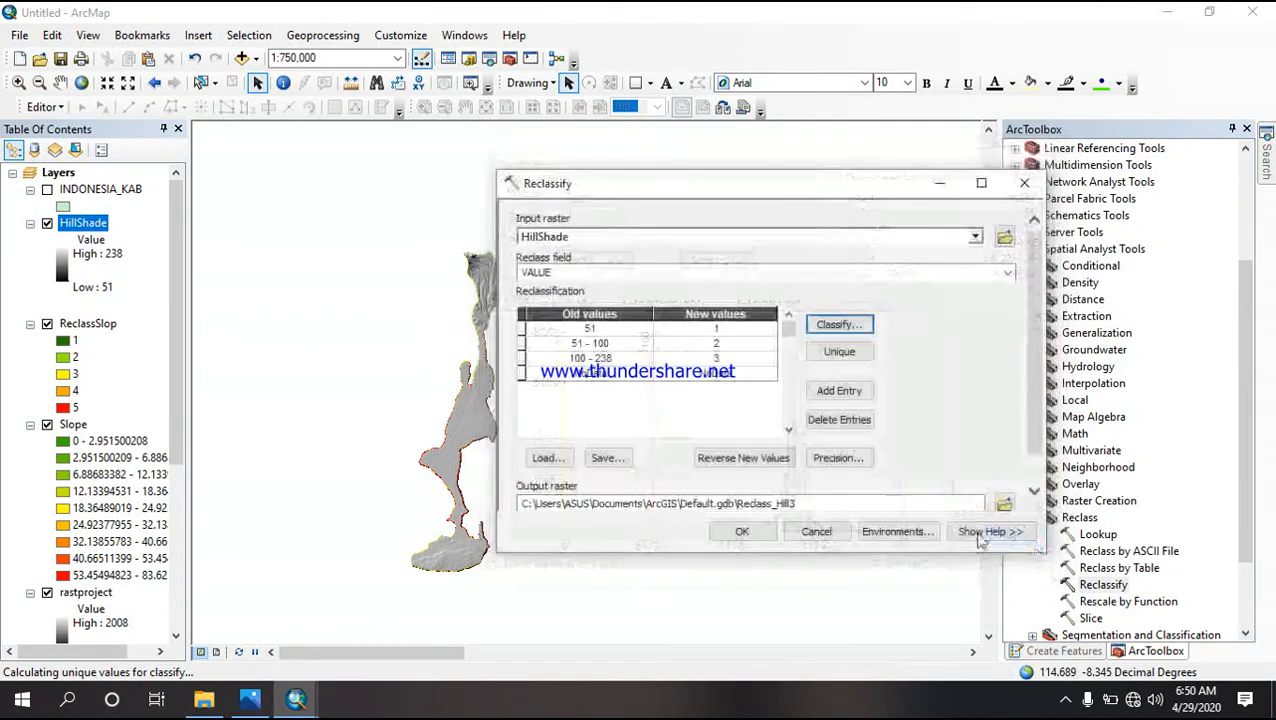
# Step: Set the output raster to C:\Users\ASUS\Documents\panee\ReclassHil and run Reclassify with the new values in ascending order from 1 to 3
pyautogui.scroll(-1, 601, 484)
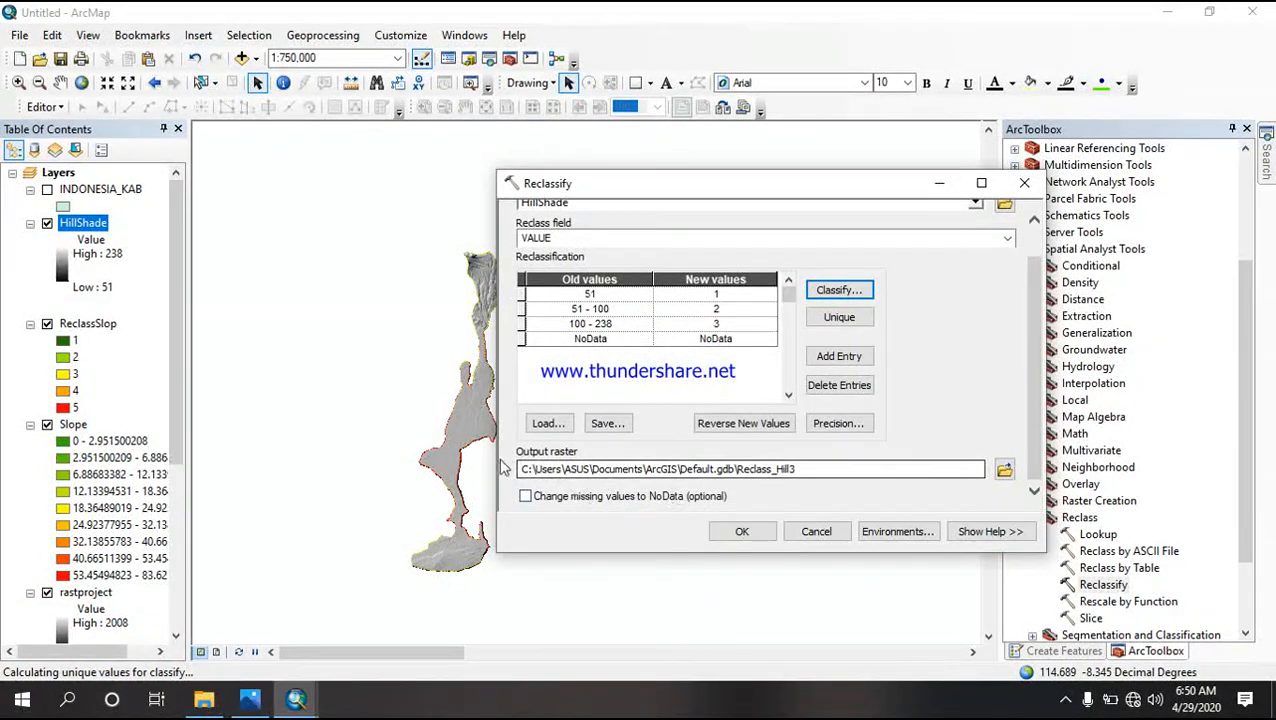
pyautogui.moveTo(519, 470); pyautogui.dragTo(724, 474)
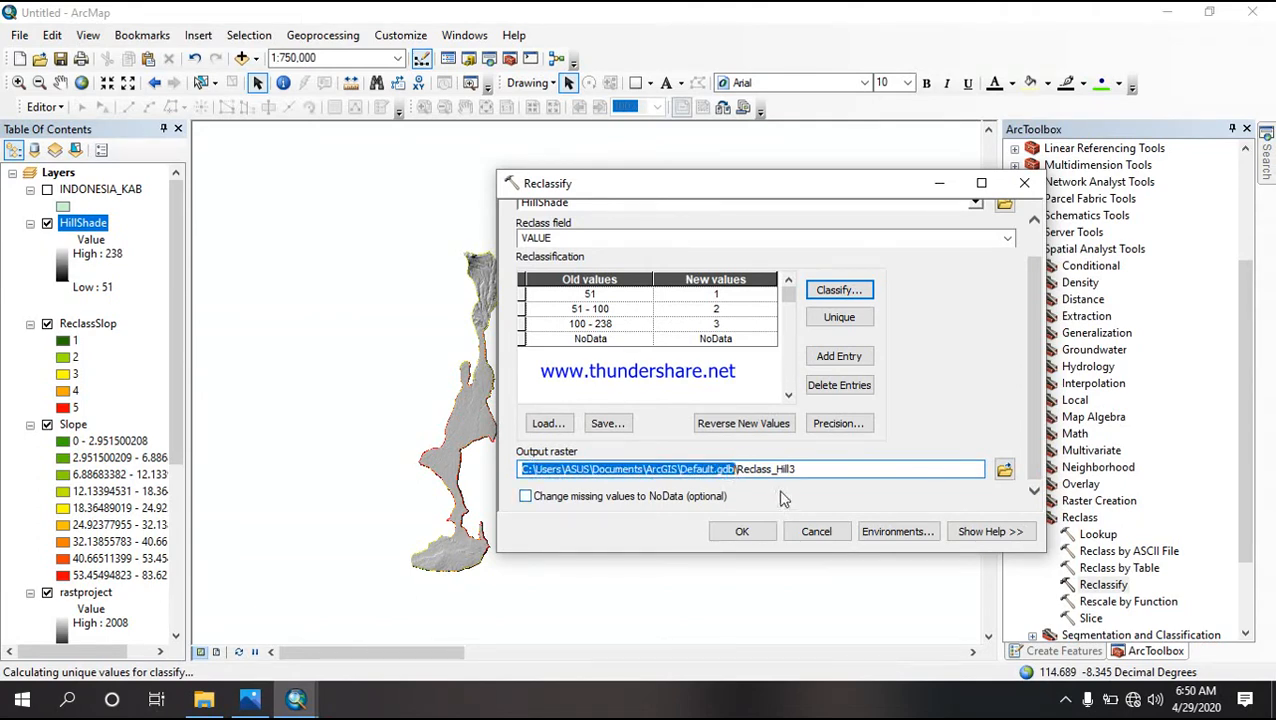
pyautogui.write('C:\\Users\\ASUS\\Documents\\panee')
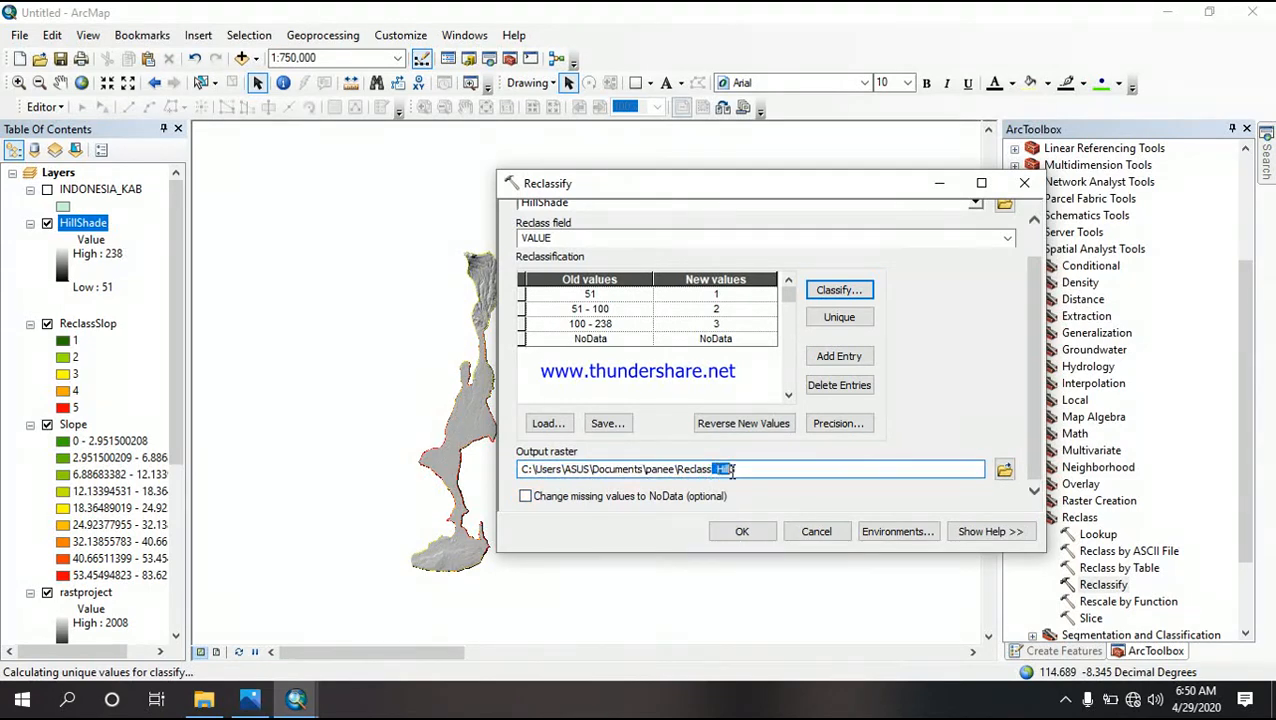
pyautogui.write('H')
pyautogui.click(745, 424)
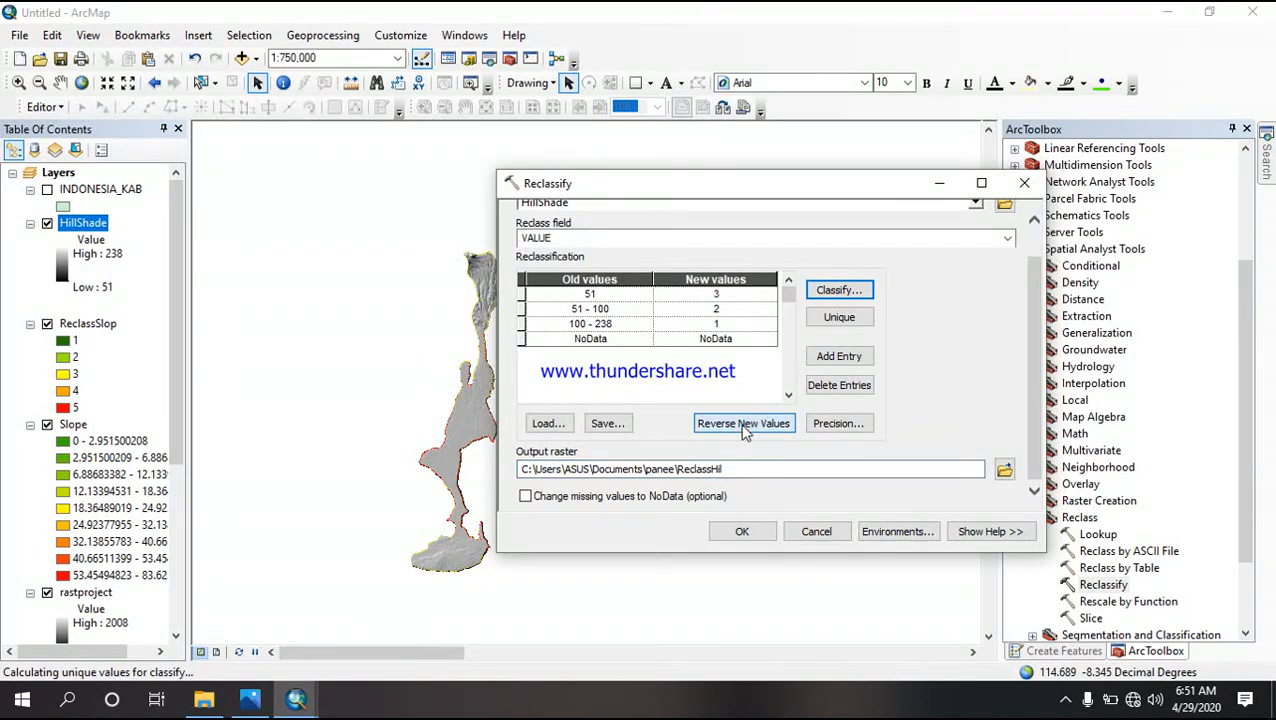
pyautogui.click(745, 424)
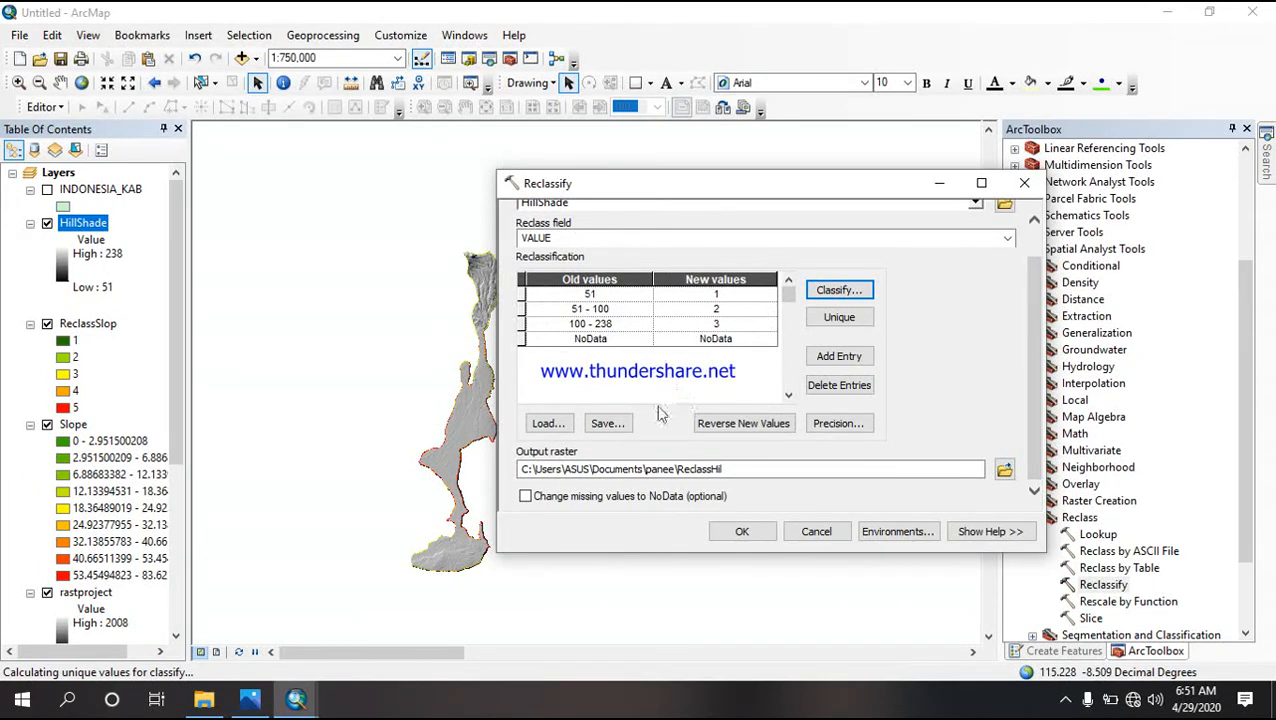
pyautogui.click(752, 535)
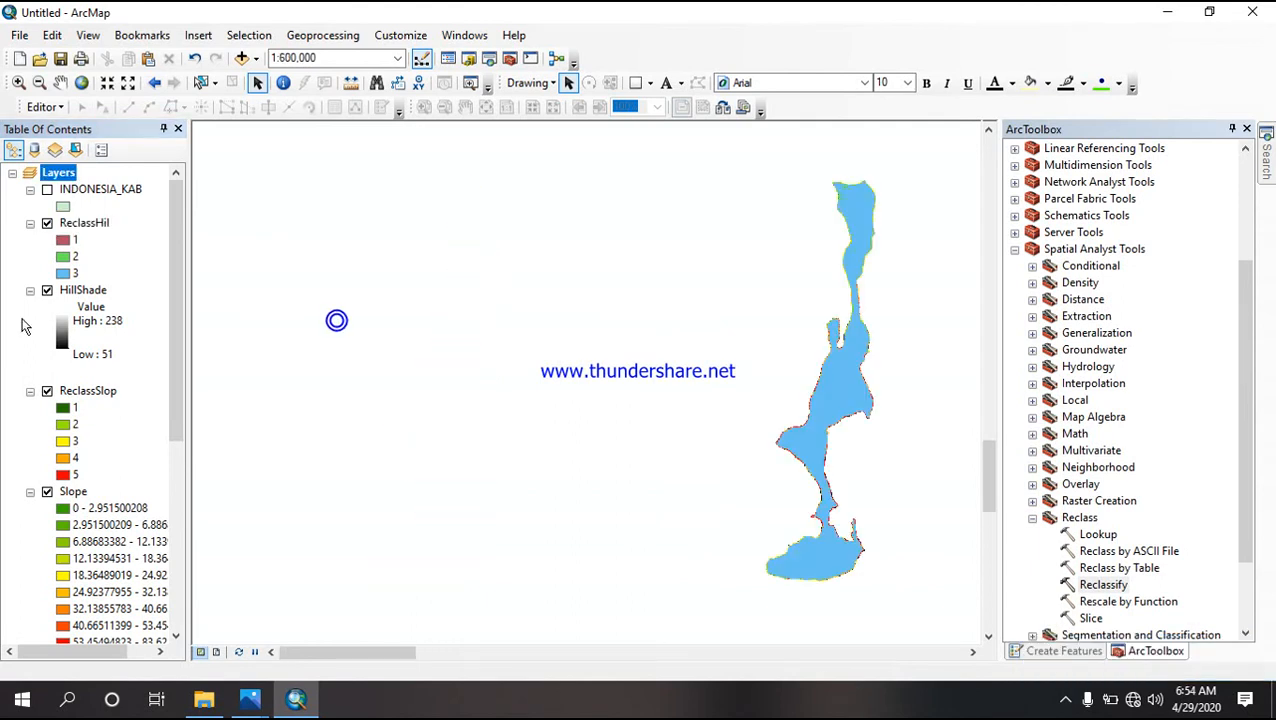
# Step: Color the ReclassHil classes yellow for 1, bright green for 2 and dark green for 3
pyautogui.moveTo(405, 652); pyautogui.dragTo(436, 655)
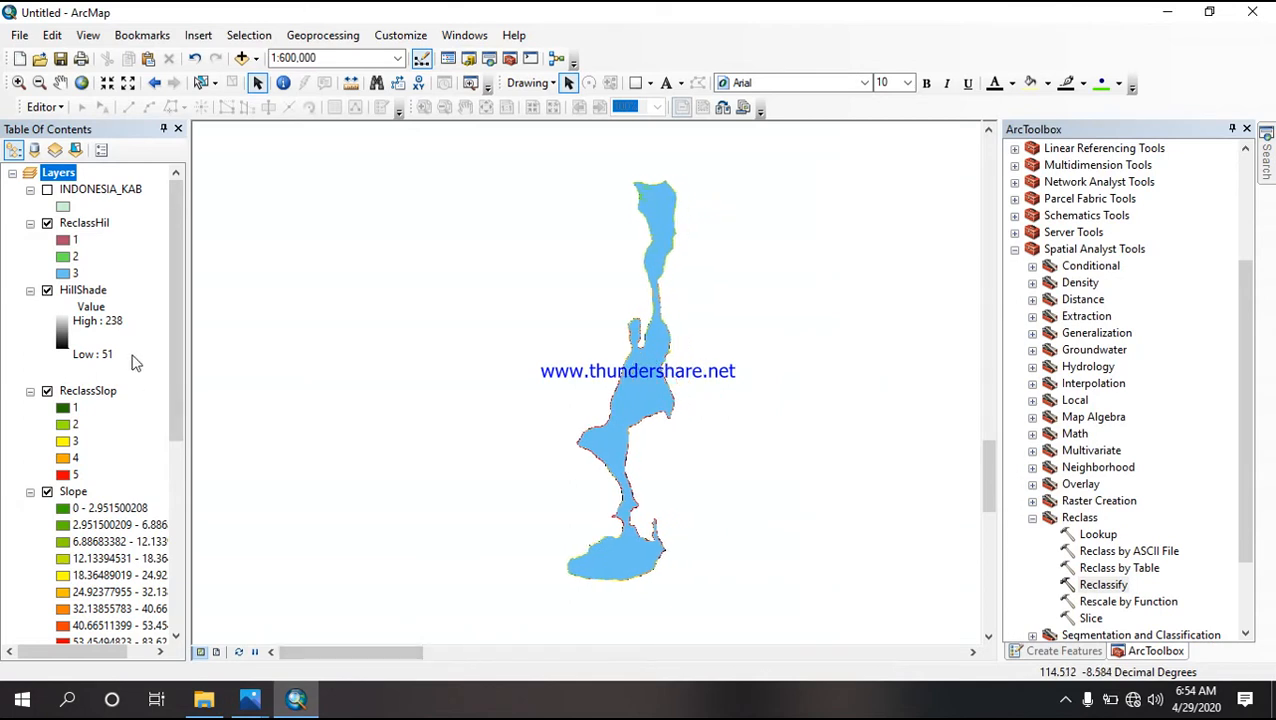
pyautogui.click(64, 242)
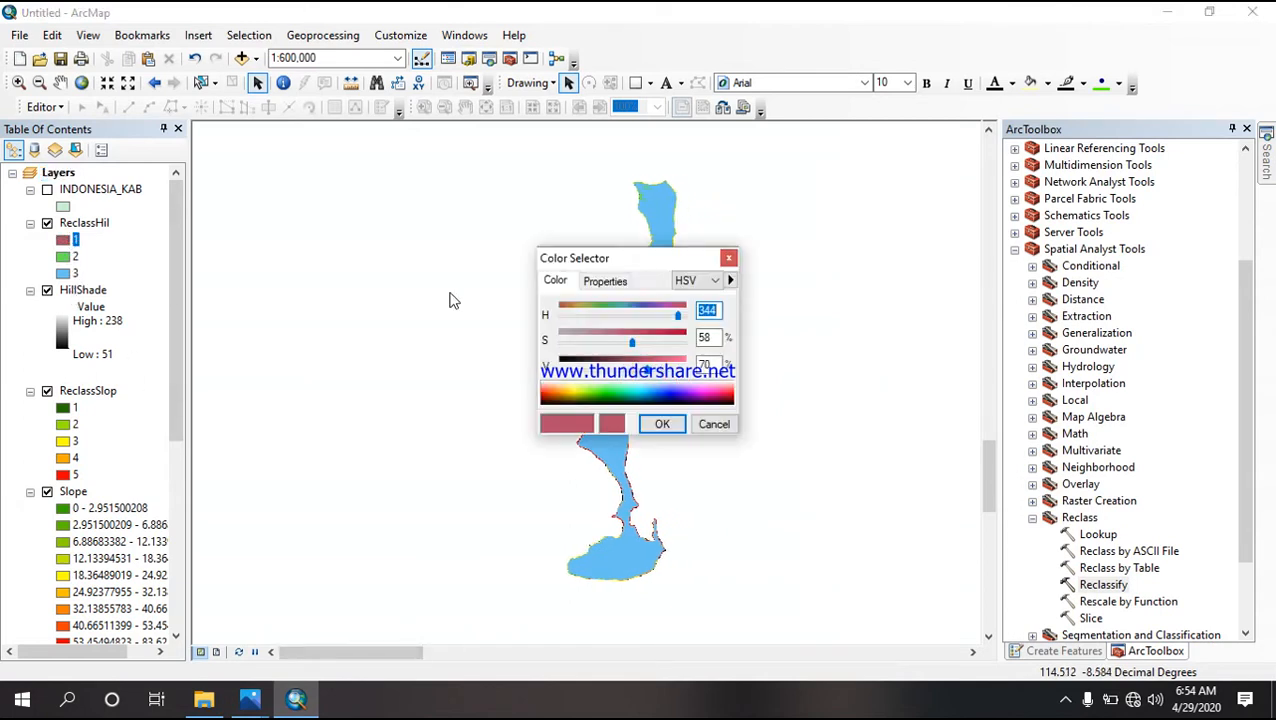
pyautogui.click(727, 260)
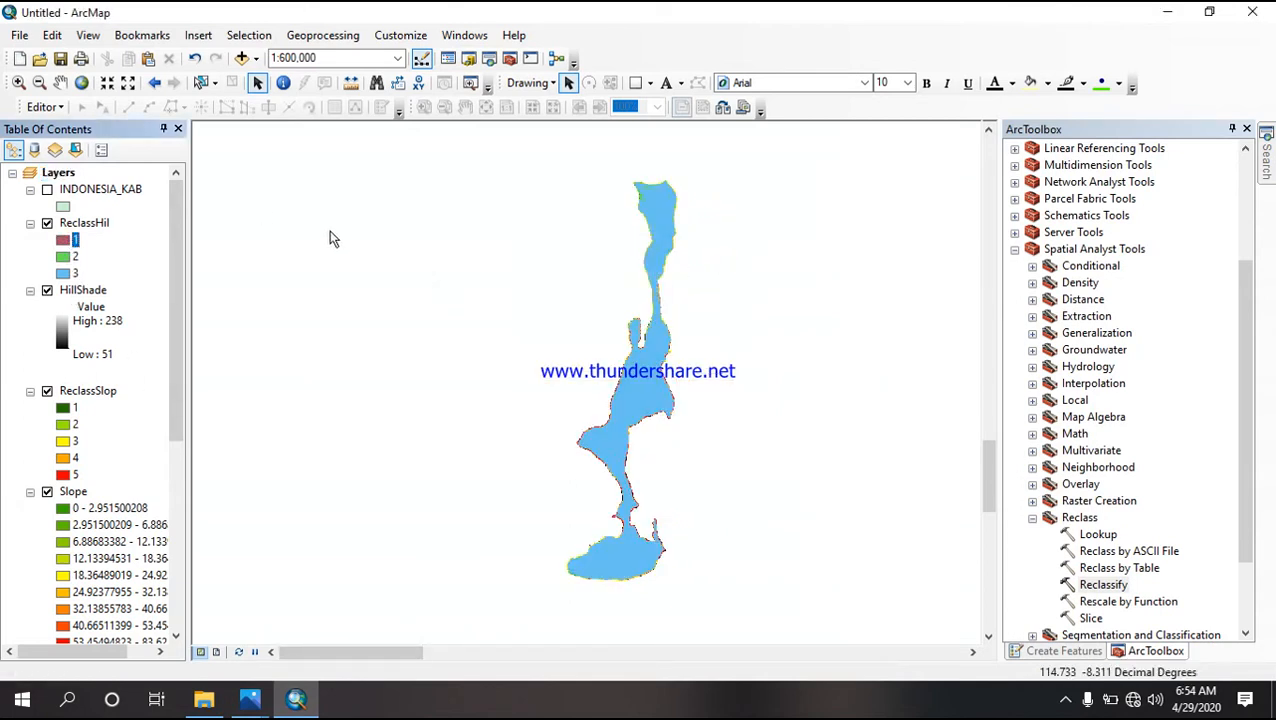
pyautogui.rightClick(68, 244)
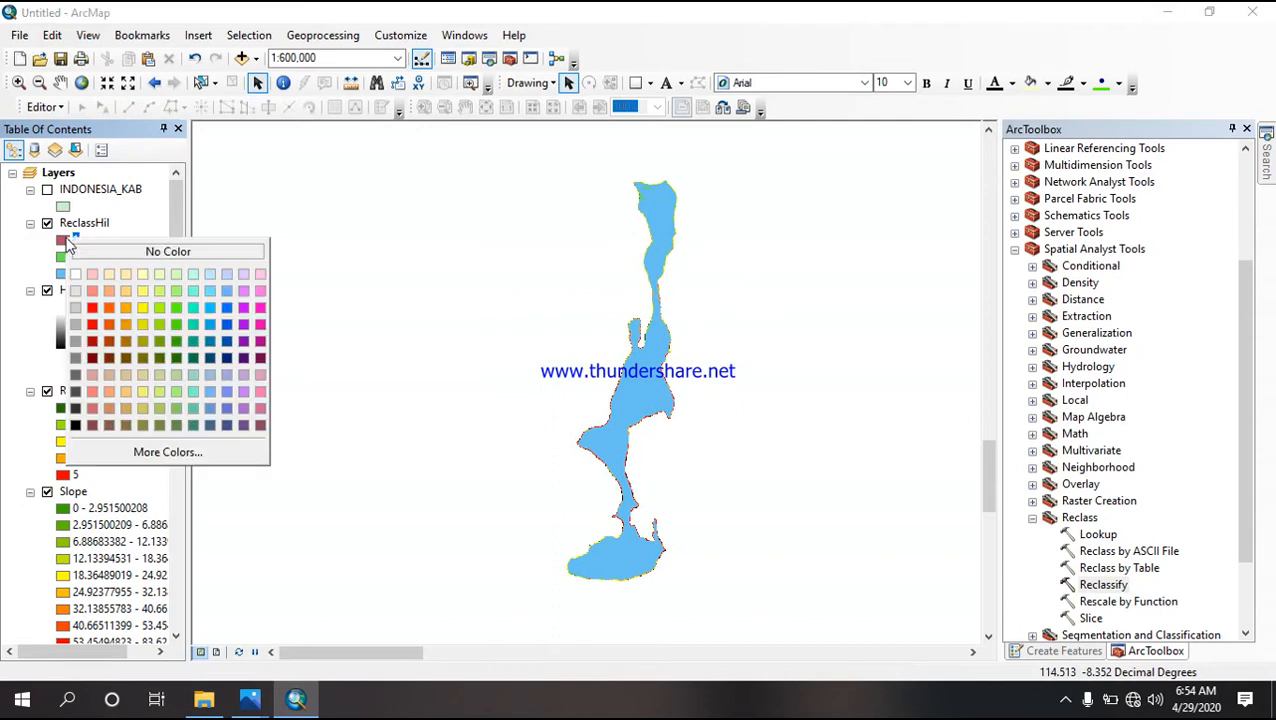
pyautogui.click(131, 323)
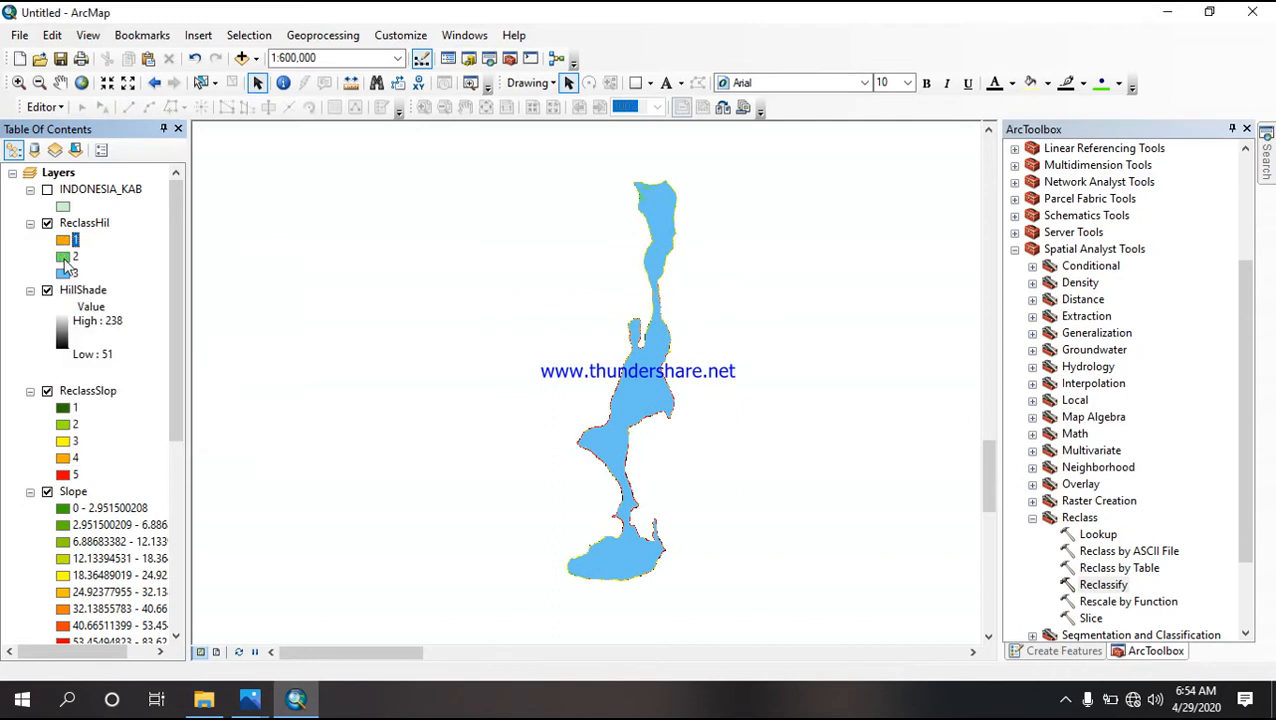
pyautogui.rightClick(64, 257)
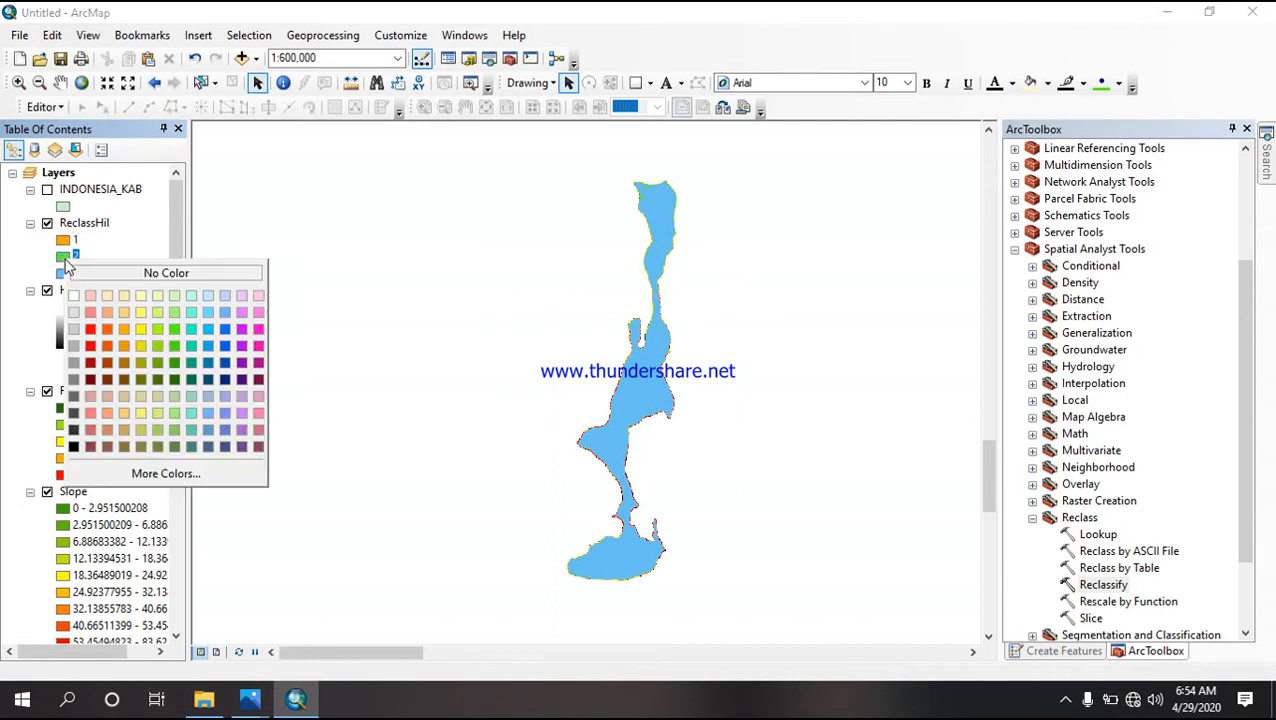
pyautogui.click(174, 330)
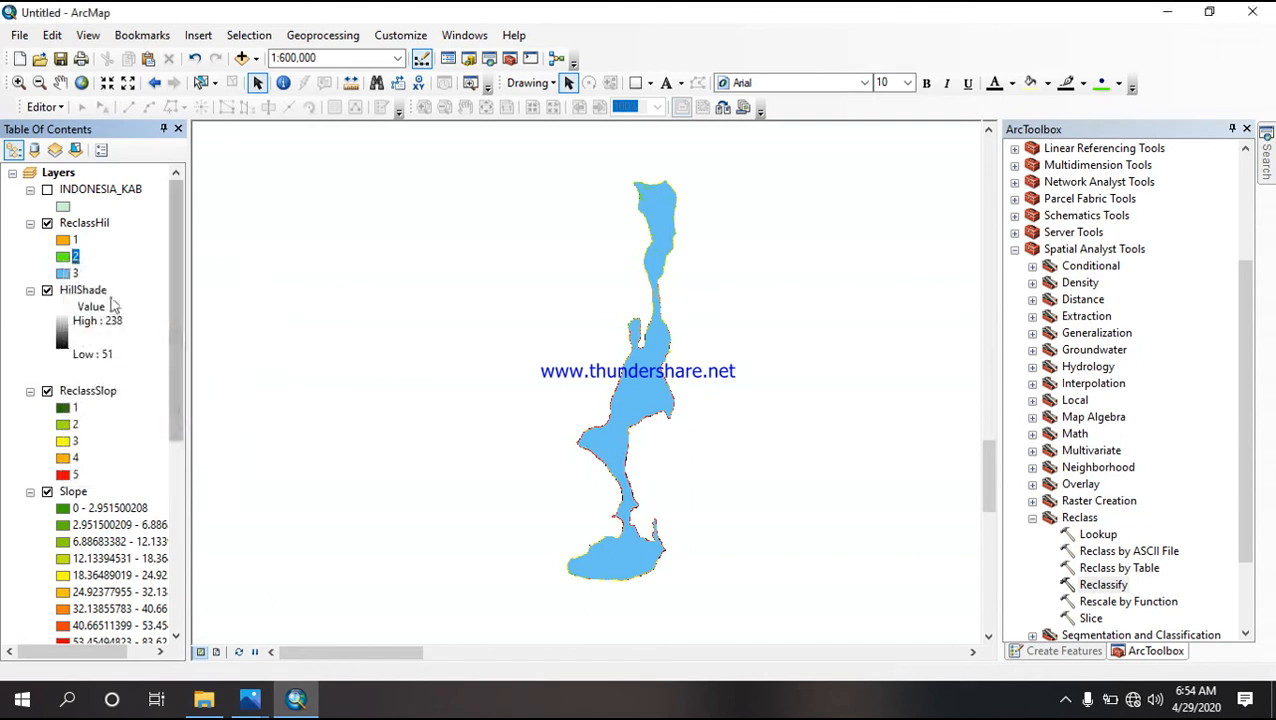
pyautogui.rightClick(64, 244)
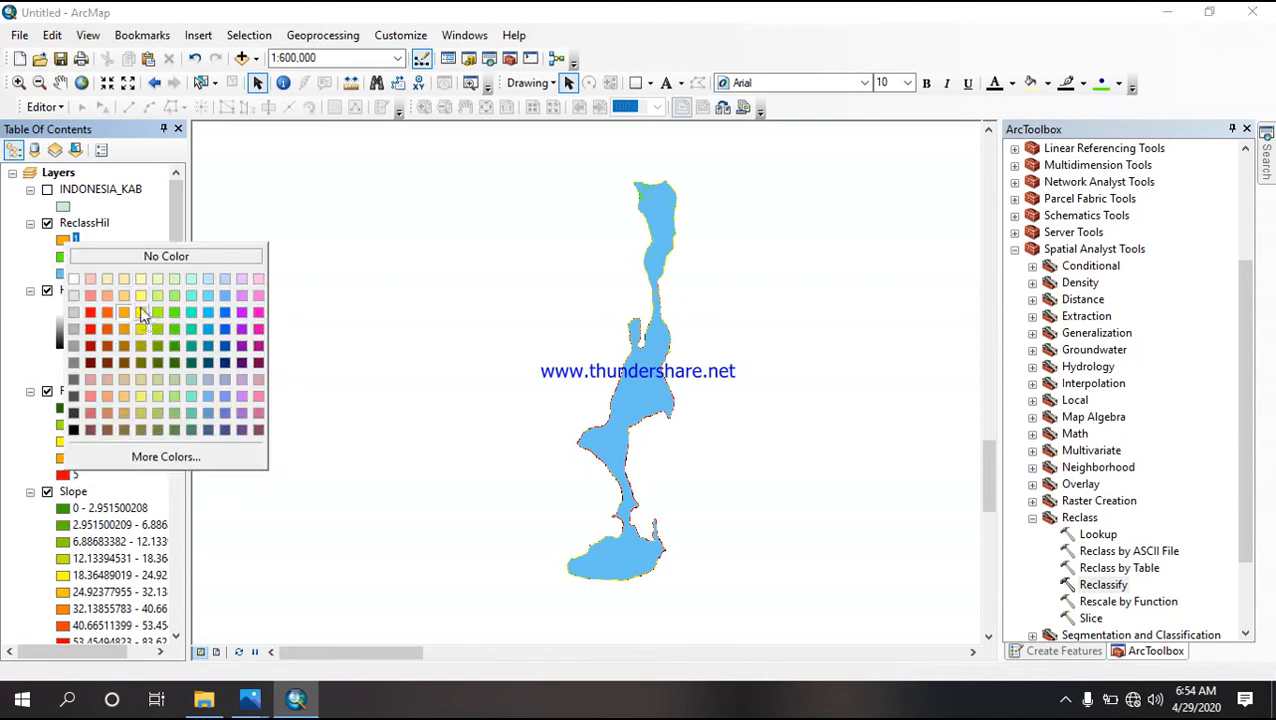
pyautogui.click(140, 312)
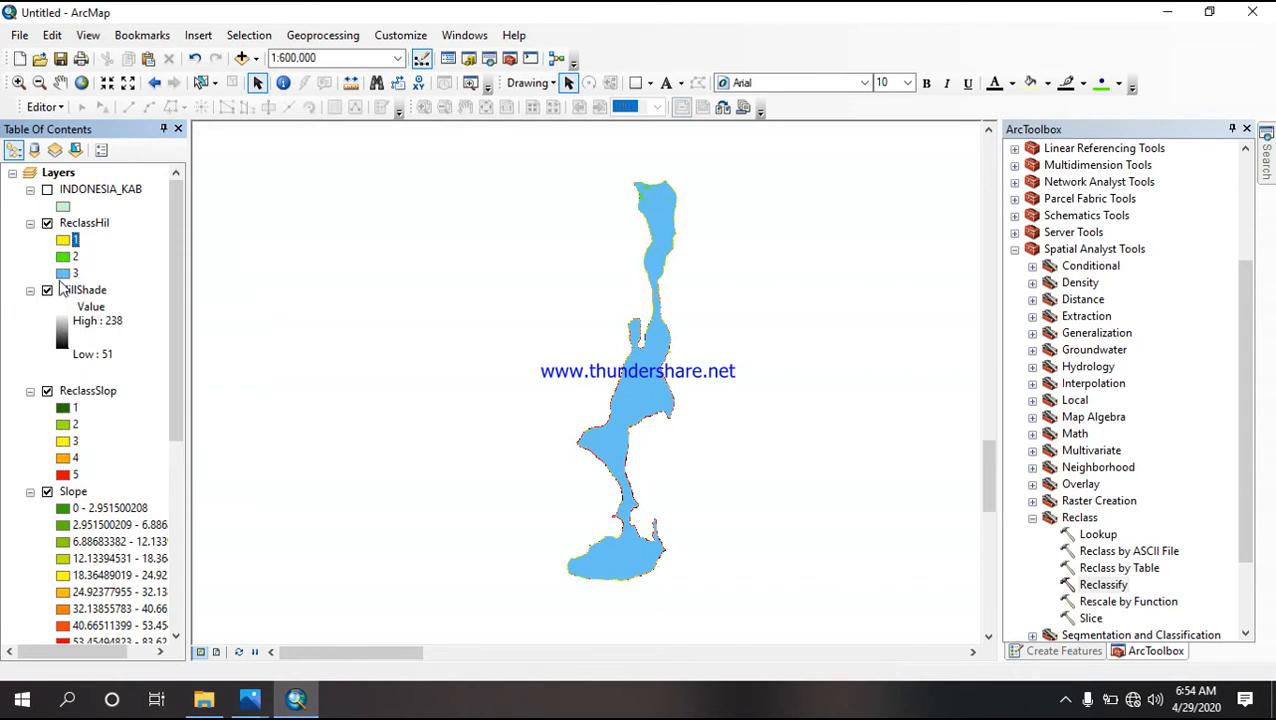
pyautogui.rightClick(64, 275)
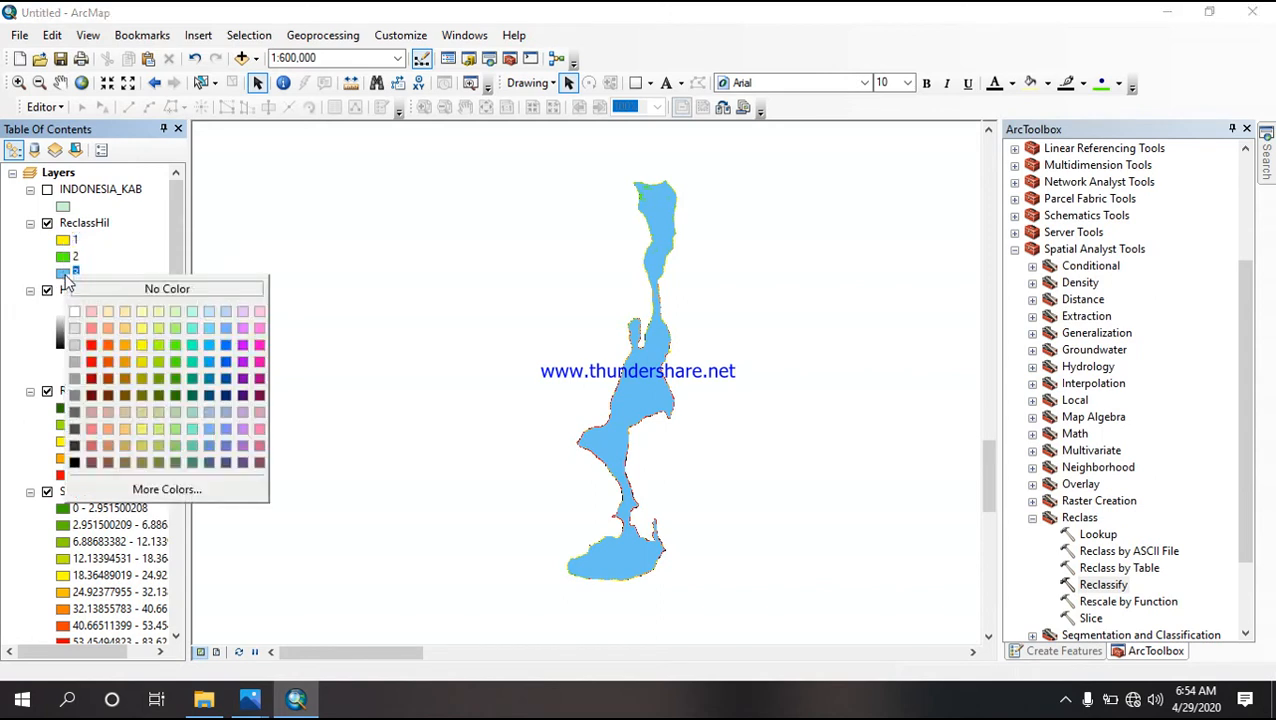
pyautogui.click(176, 396)
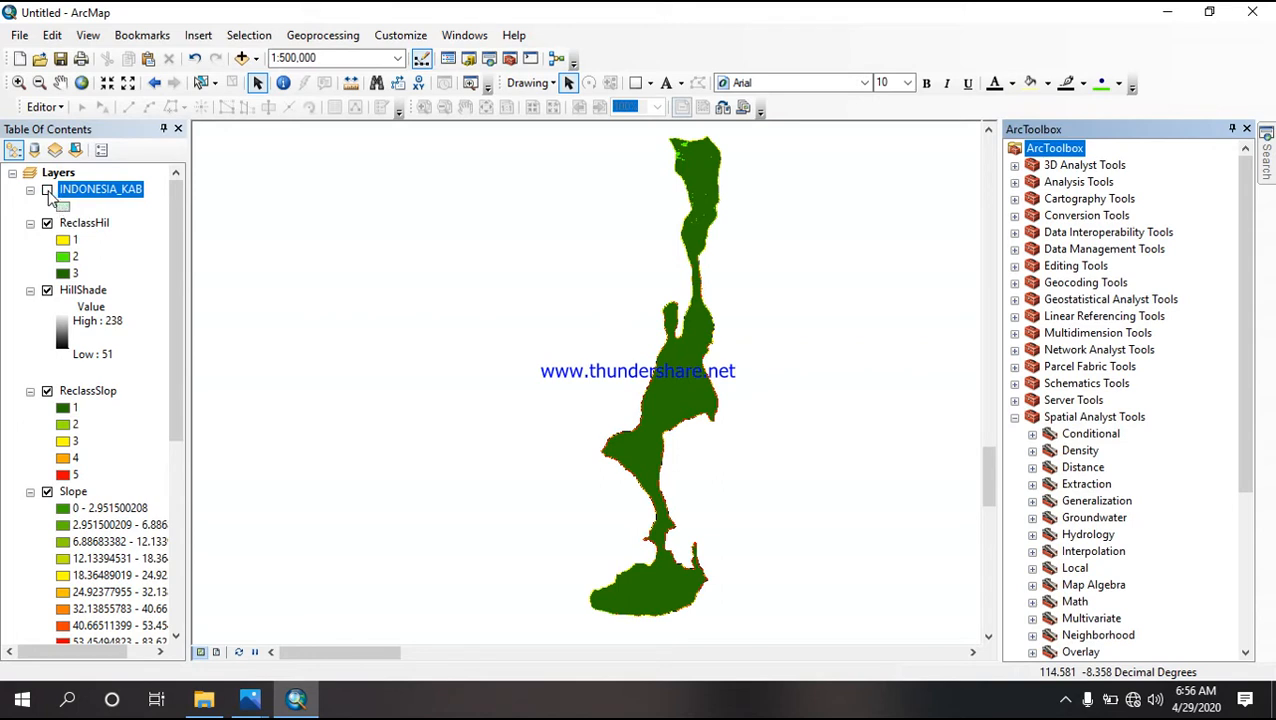
# Step: Make the INDONESIA_KAB layer visible, close ArcToolbox and show the Catalog
pyautogui.click(47, 190)
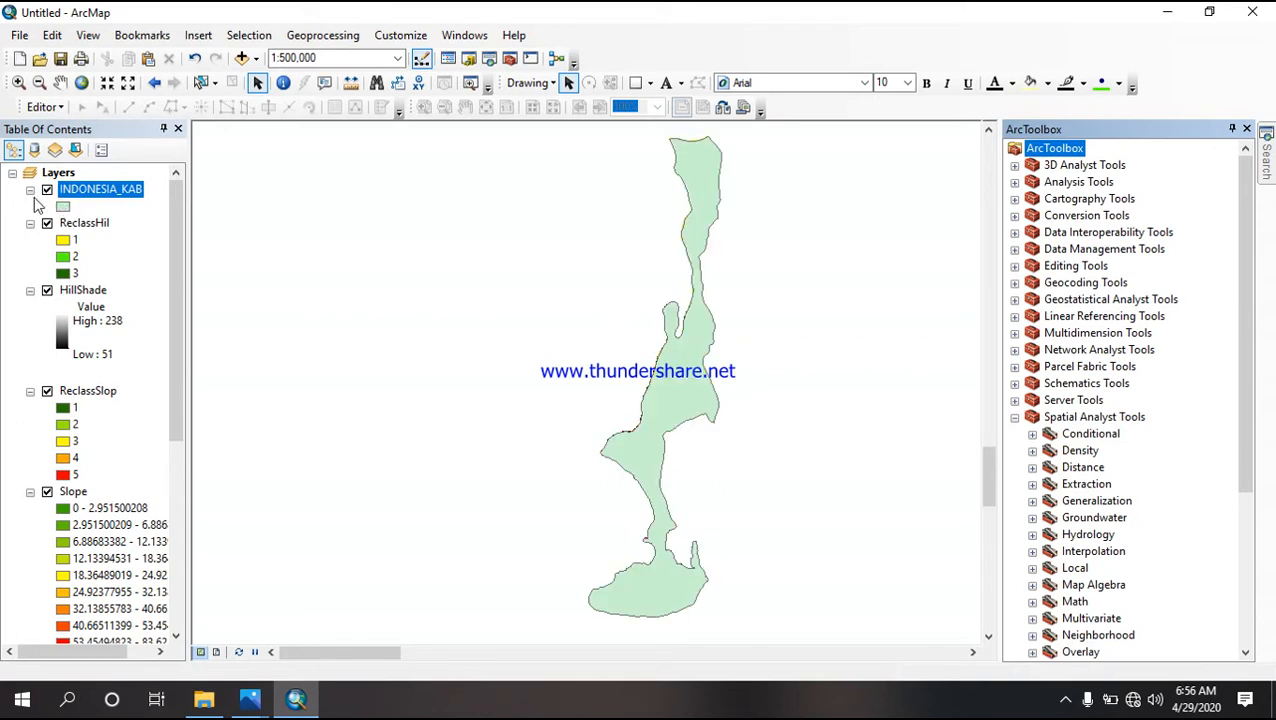
pyautogui.click(1246, 129)
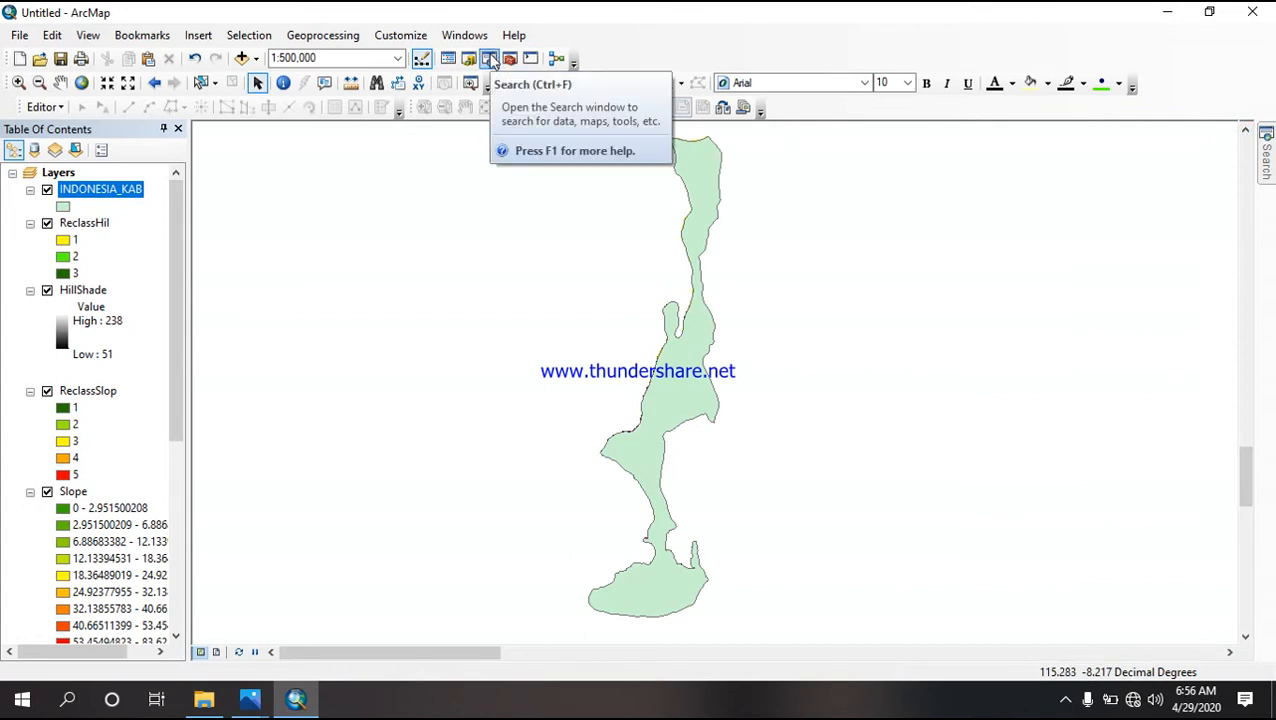
pyautogui.click(467, 60)
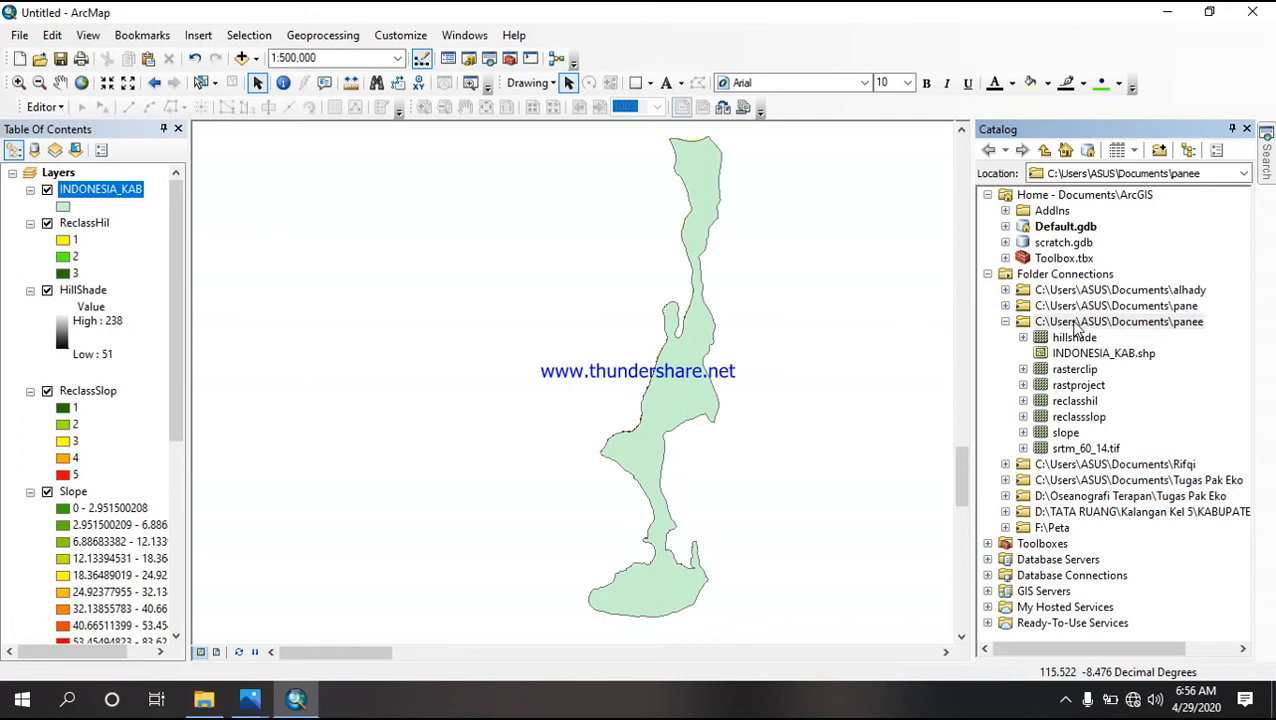
# Step: Start a new shapefile in the C:\Users\ASUS\Documents\panee folder, naming it Proximity with the Polyline feature type
pyautogui.click(1077, 323)
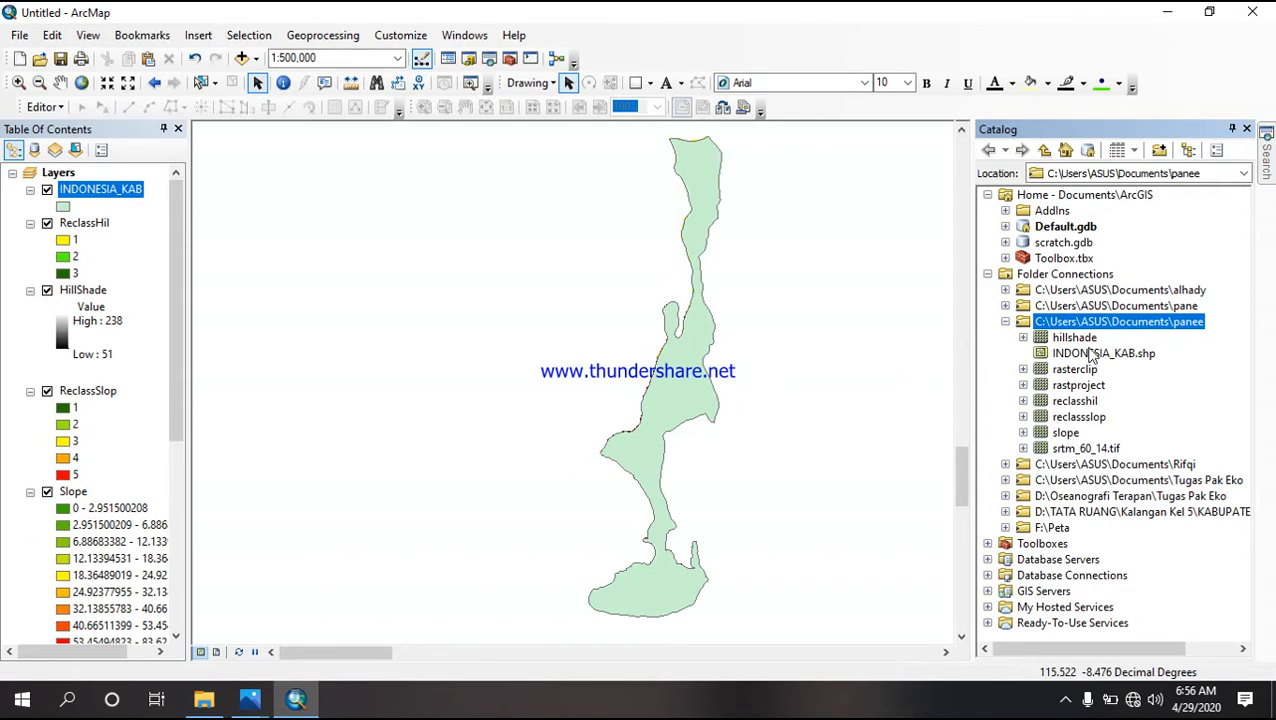
pyautogui.press('Home')
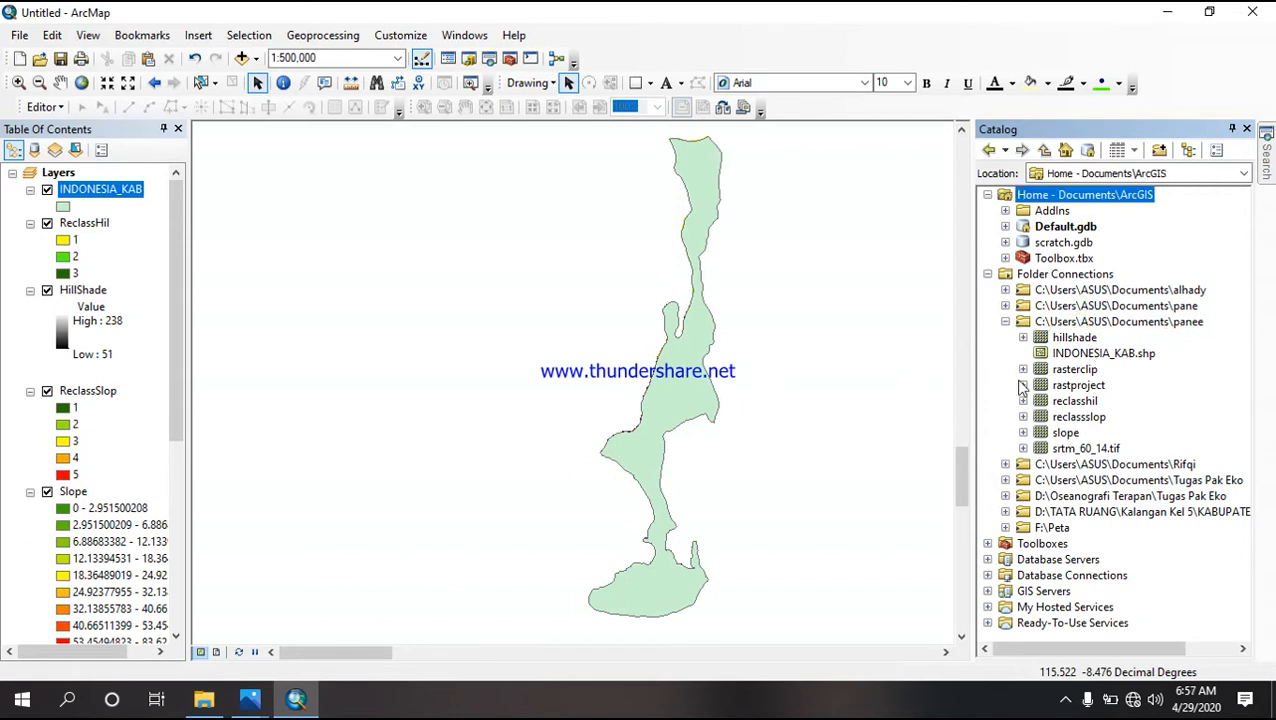
pyautogui.click(1070, 323)
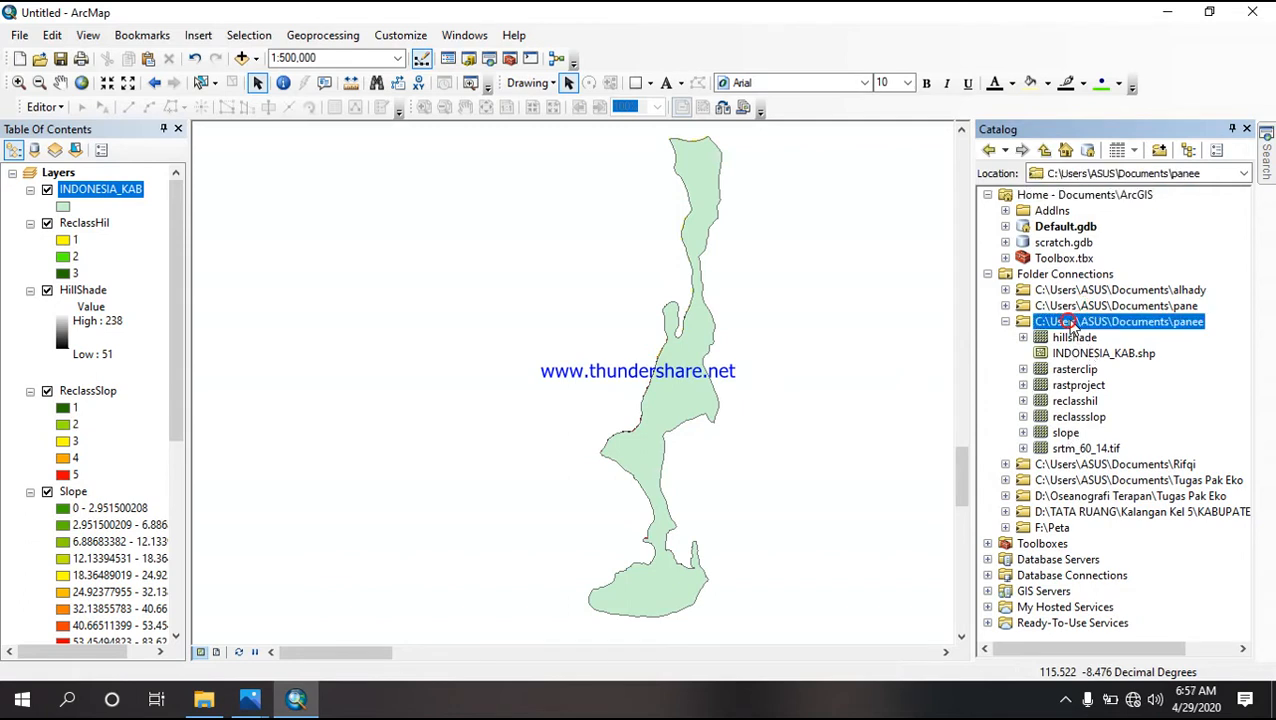
pyautogui.rightClick(1075, 326)
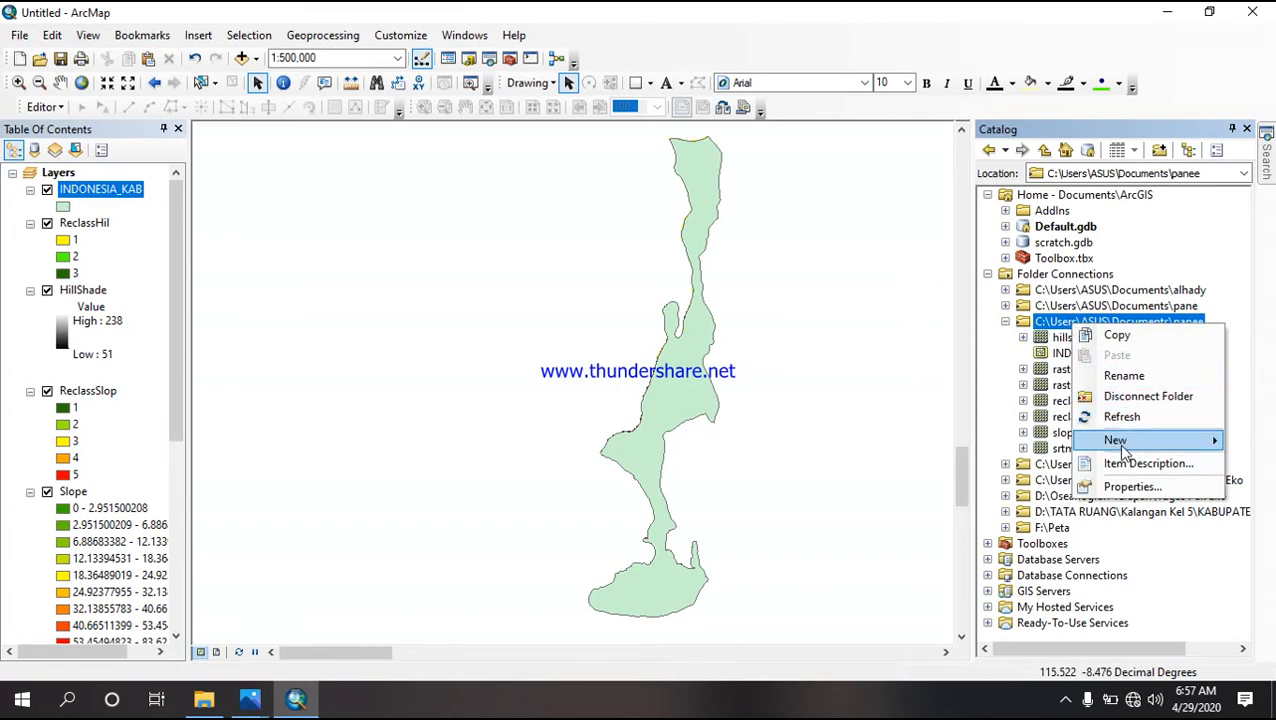
pyautogui.moveTo(1118, 442)
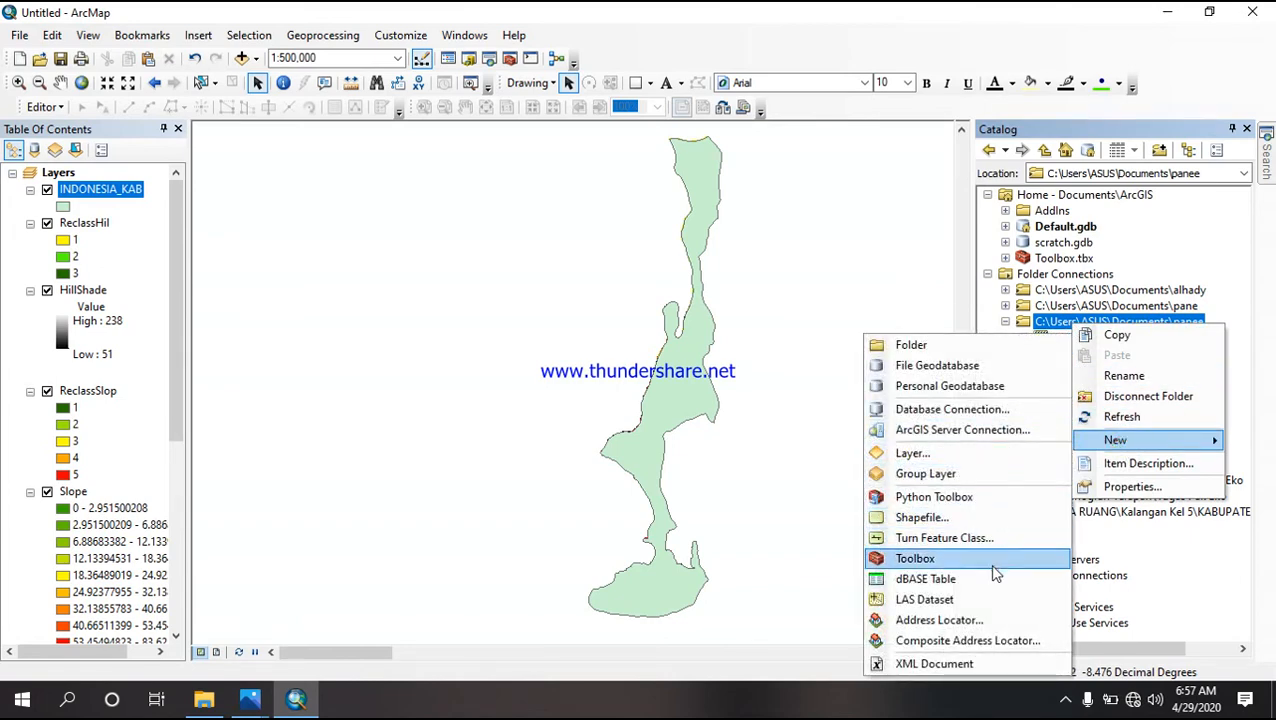
pyautogui.click(975, 518)
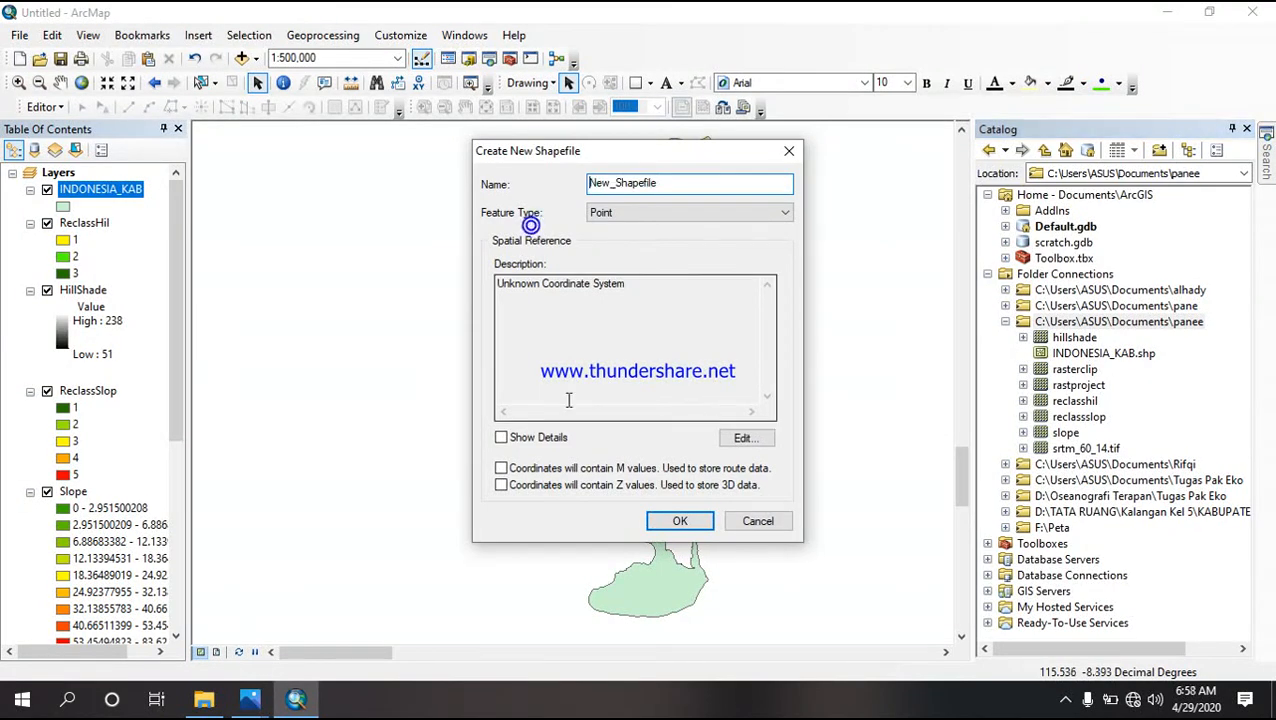
pyautogui.moveTo(660, 181); pyautogui.dragTo(580, 180)
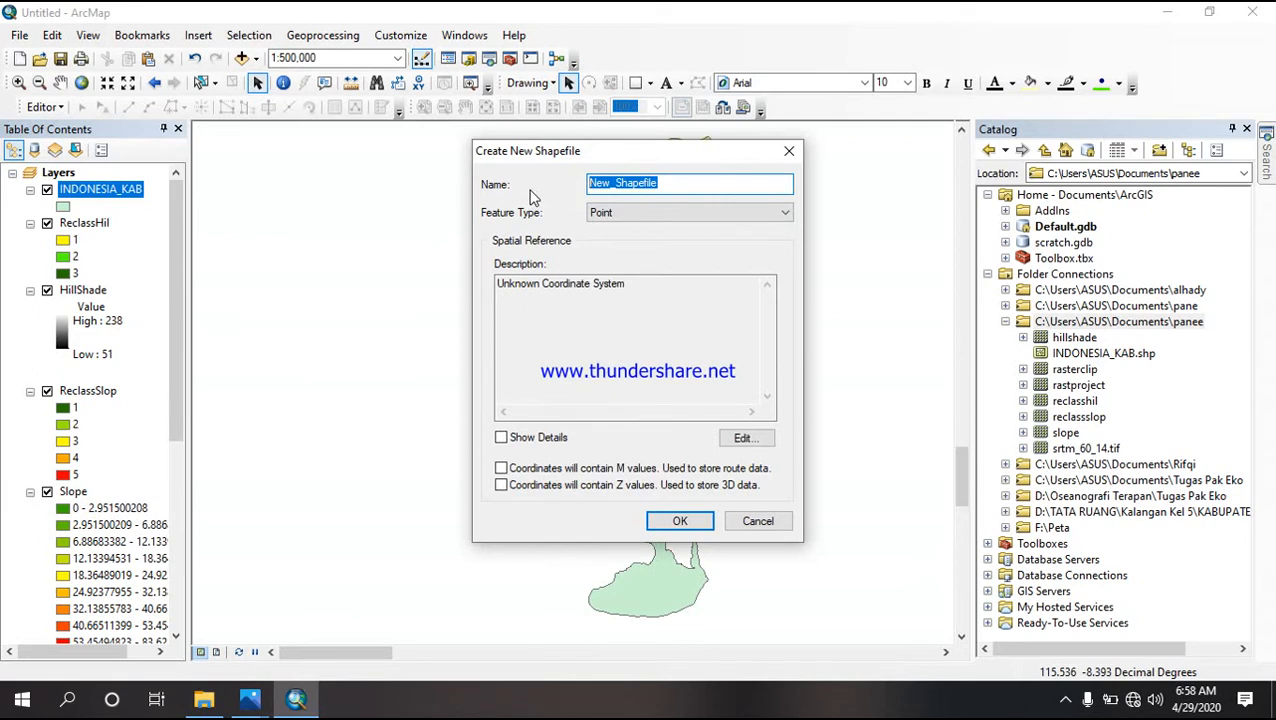
pyautogui.write('Proximity')
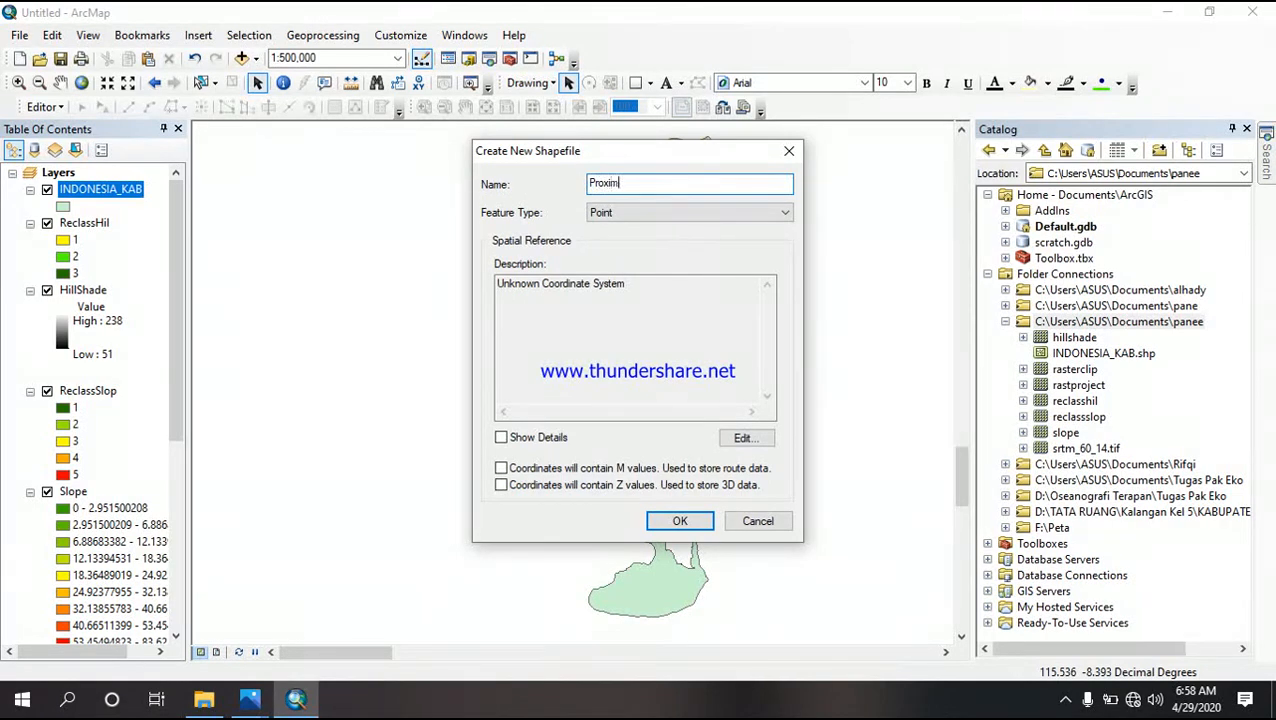
pyautogui.click(659, 213)
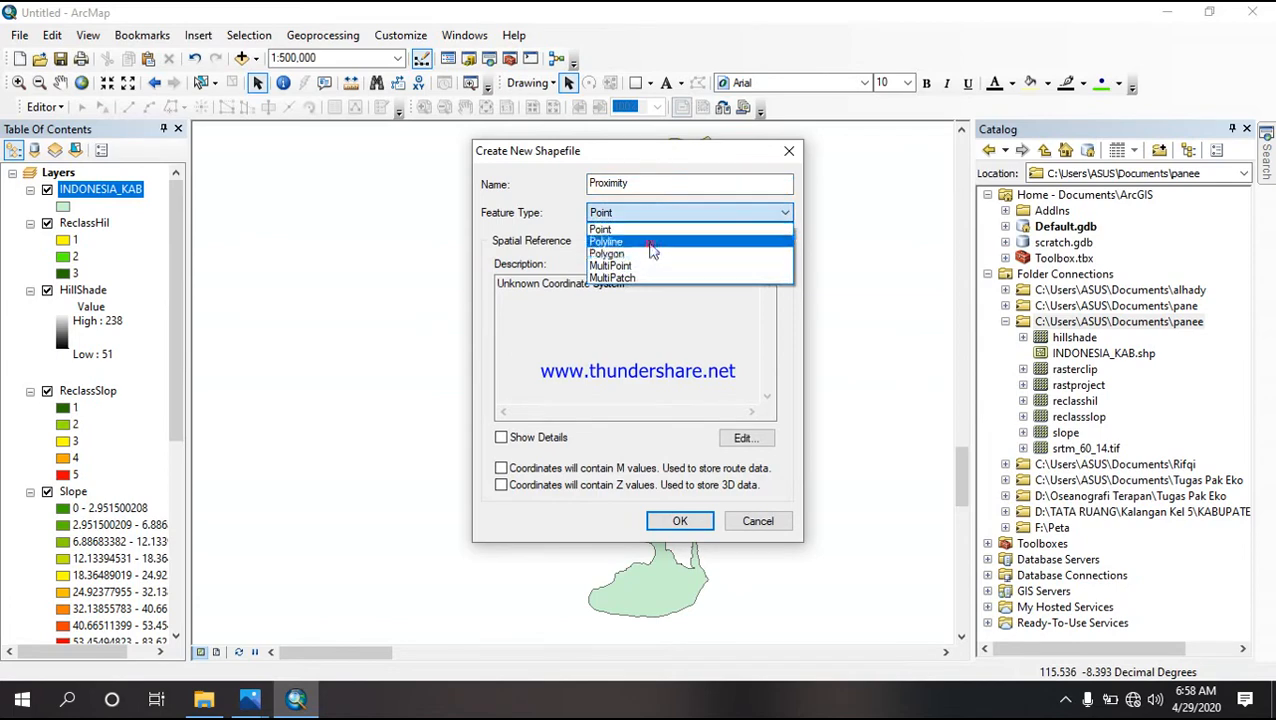
pyautogui.click(651, 242)
# Step: Assign the projected coordinate system WGS 1984 UTM Zone 50S to the new shapefile and create it
pyautogui.click(746, 438)
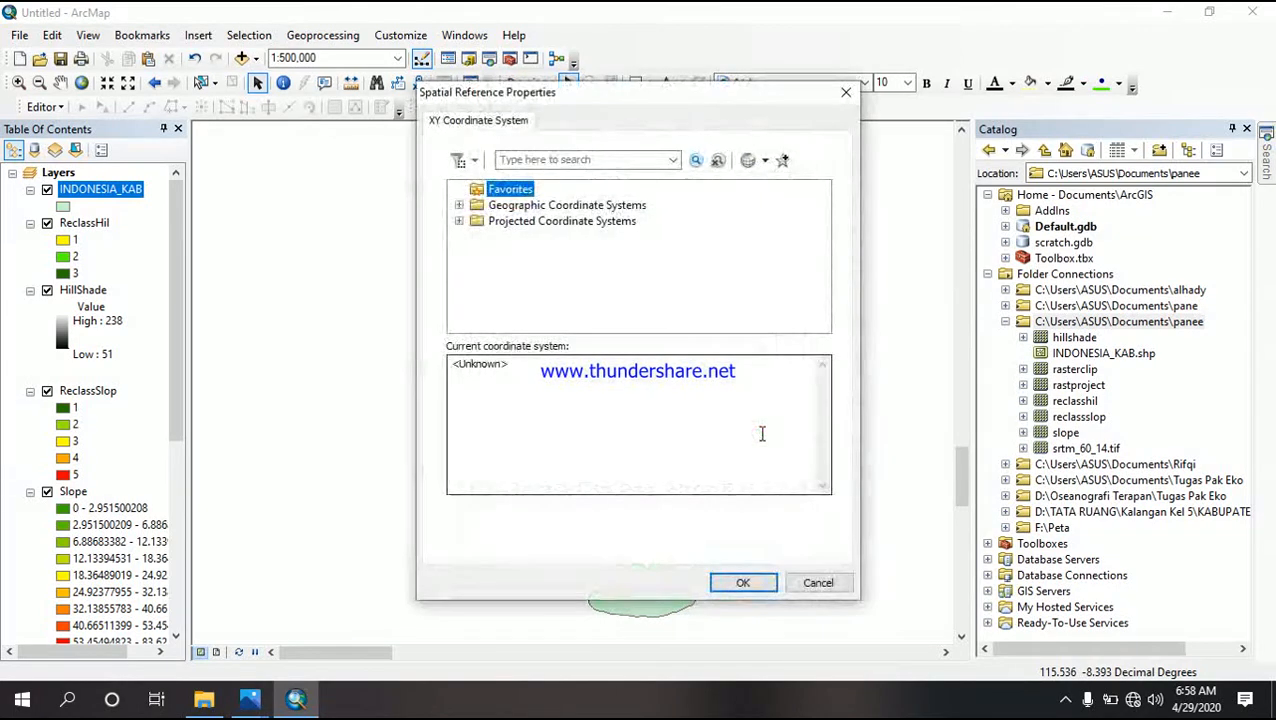
pyautogui.doubleClick(490, 222)
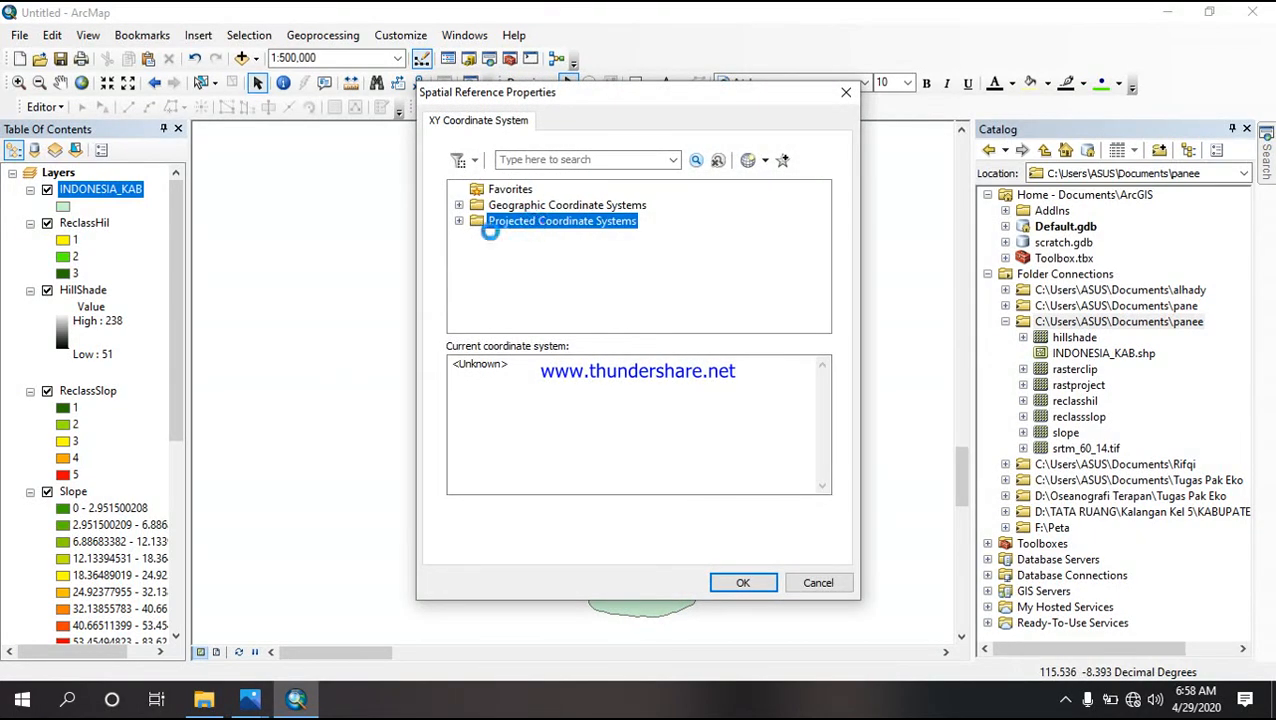
pyautogui.moveTo(822, 258); pyautogui.dragTo(823, 300)
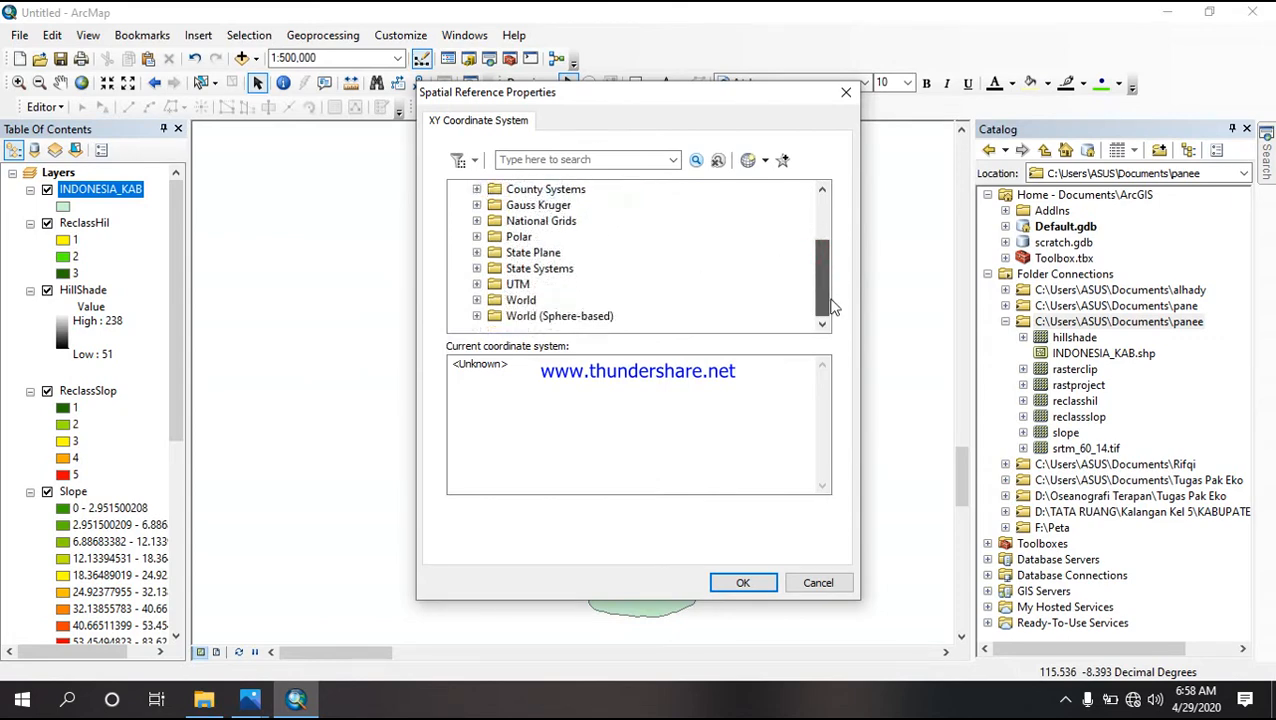
pyautogui.doubleClick(498, 283)
pyautogui.moveTo(822, 256); pyautogui.dragTo(822, 298)
pyautogui.click(548, 285)
pyautogui.doubleClick(548, 285)
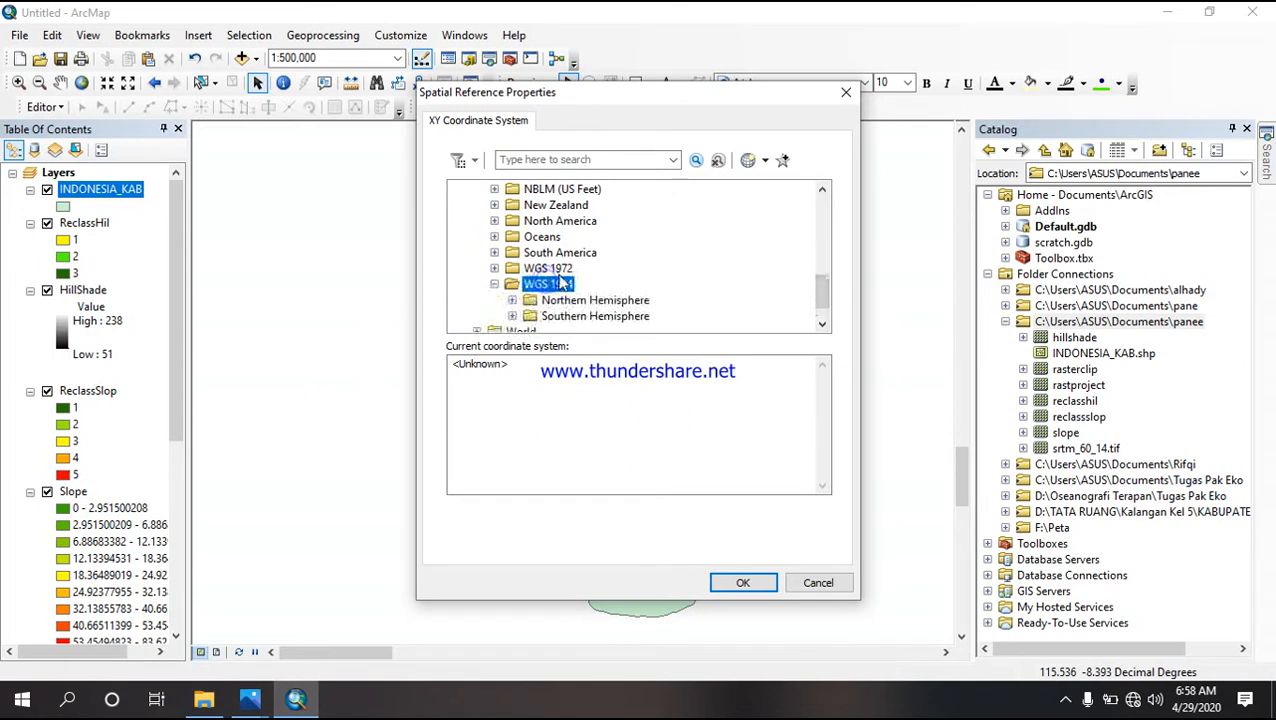
pyautogui.doubleClick(590, 316)
pyautogui.moveTo(822, 242); pyautogui.dragTo(830, 306)
pyautogui.click(630, 257)
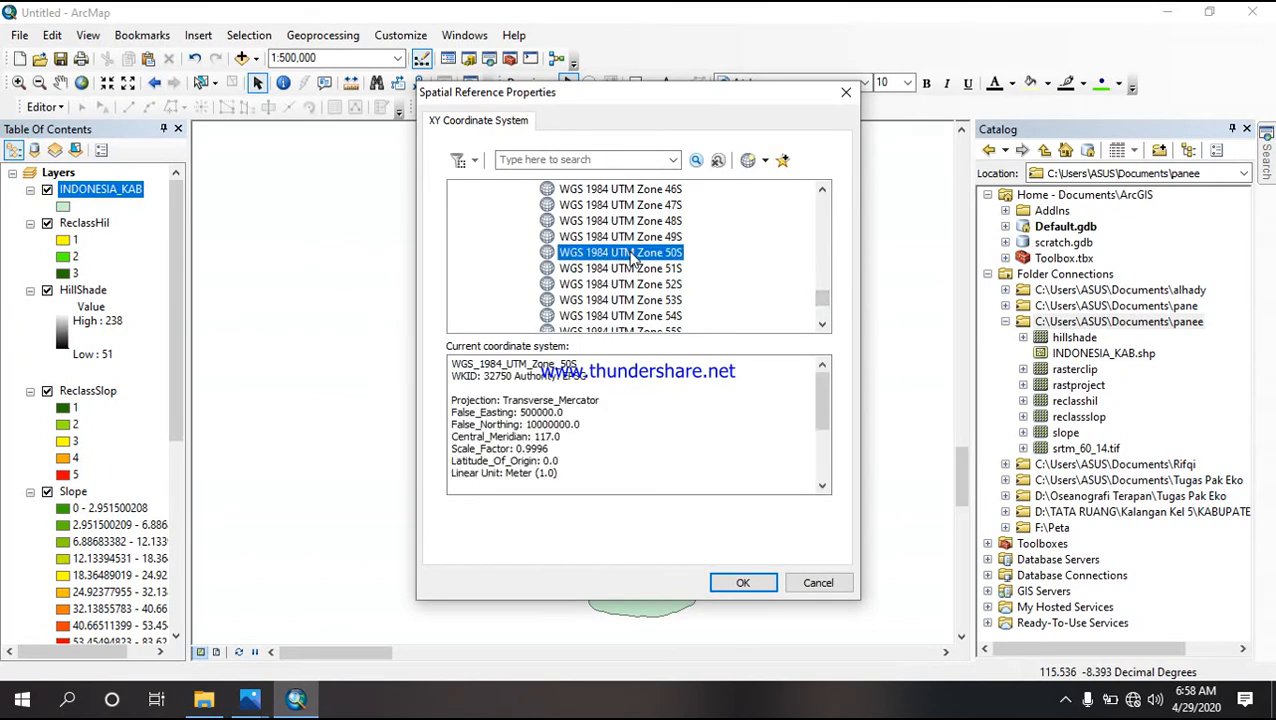
pyautogui.click(740, 584)
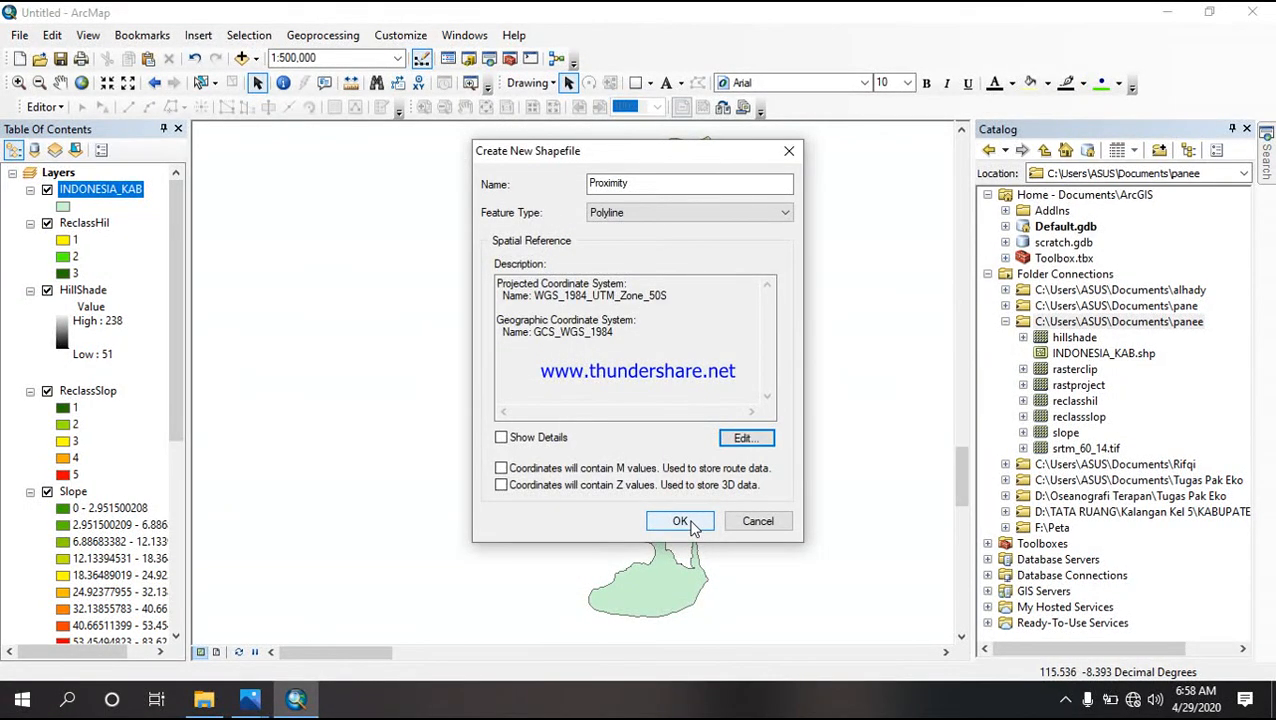
pyautogui.click(679, 521)
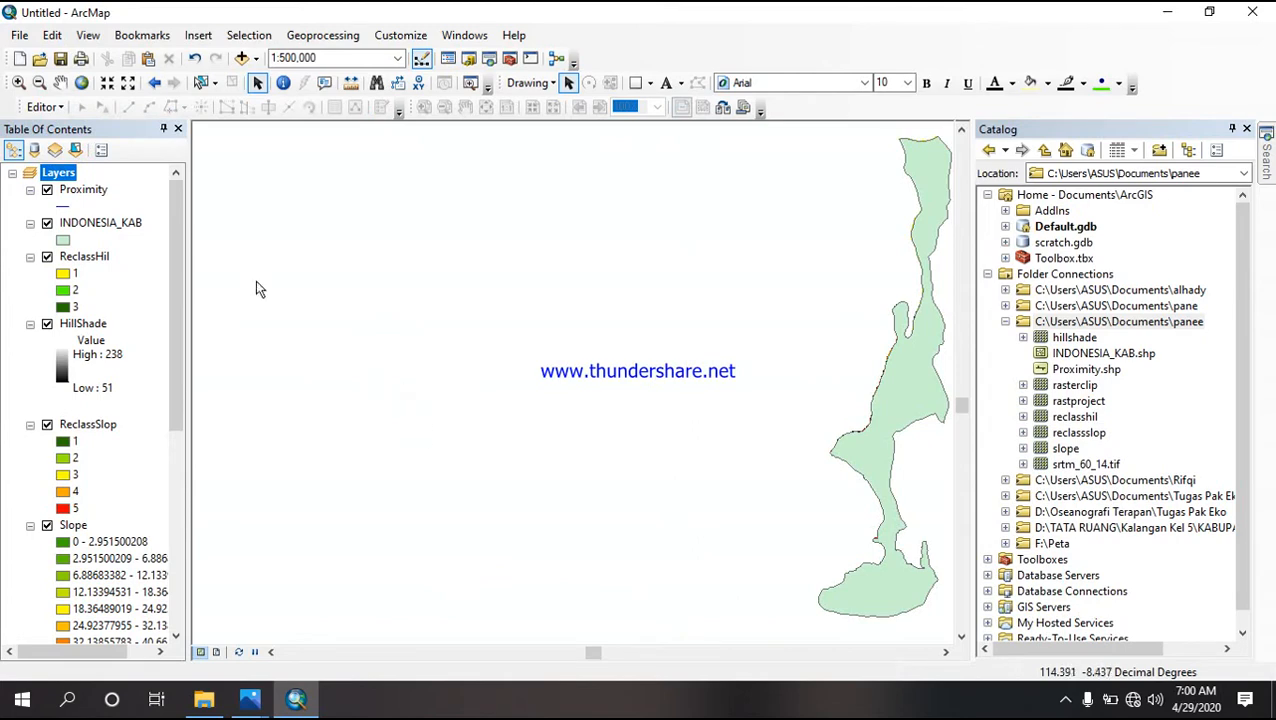
# Step: Start an edit session on the Proximity layer, continuing past the spatial reference warning
pyautogui.click(44, 106)
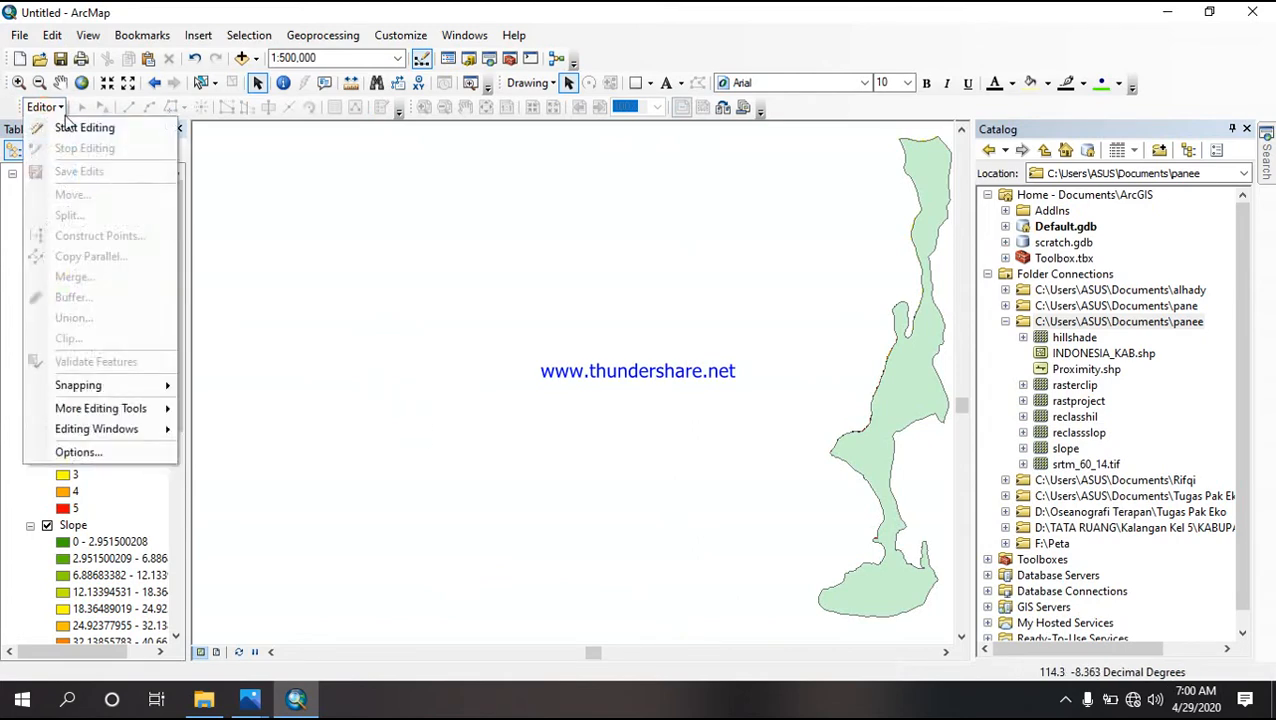
pyautogui.click(75, 128)
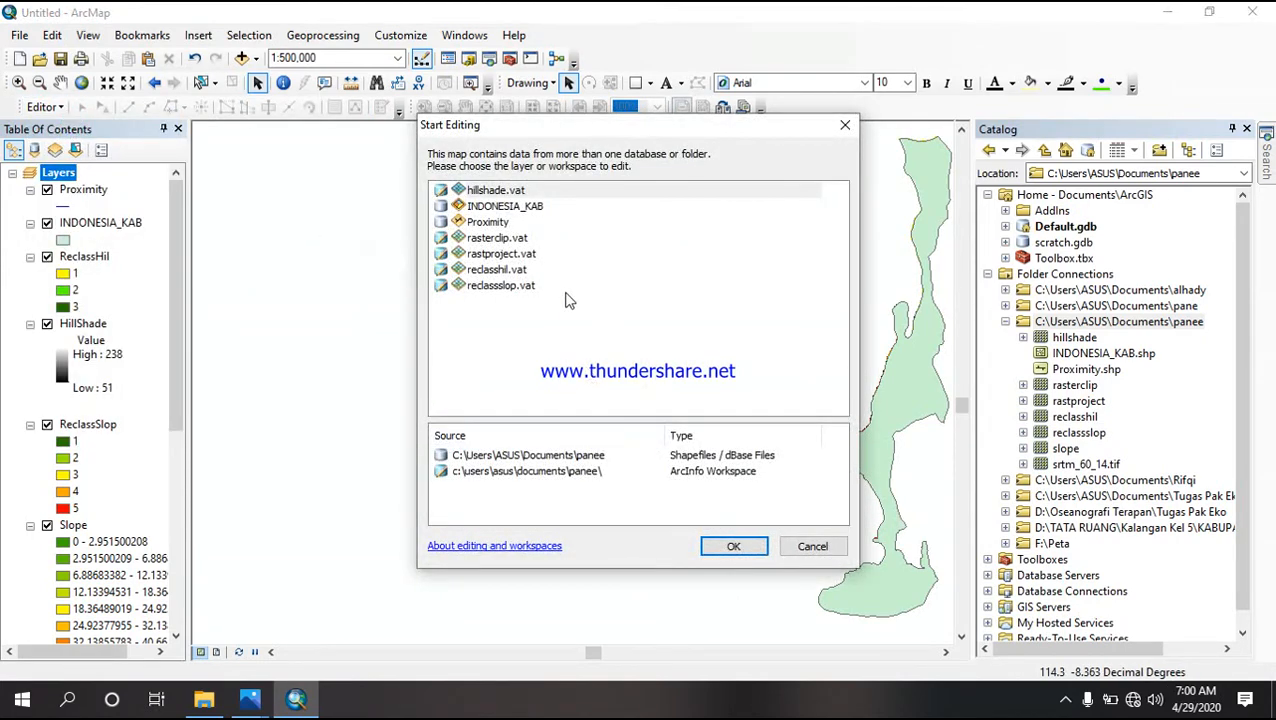
pyautogui.click(500, 222)
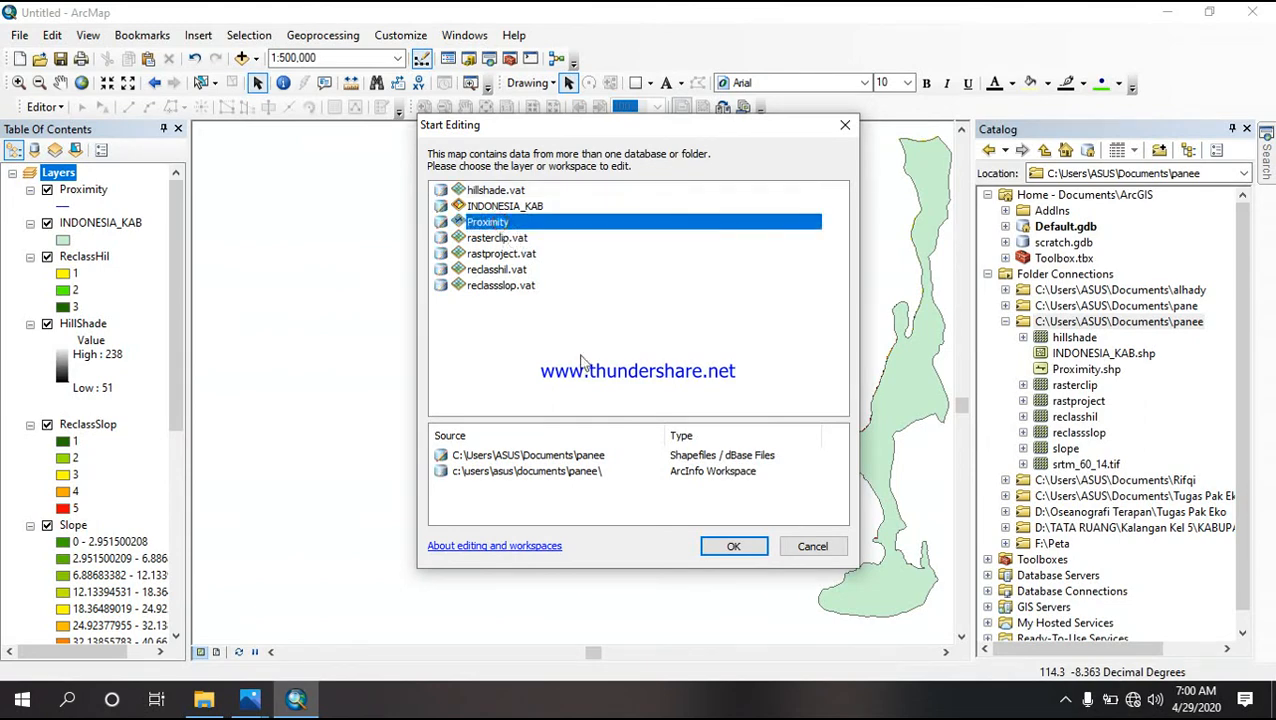
pyautogui.click(730, 546)
pyautogui.click(704, 545)
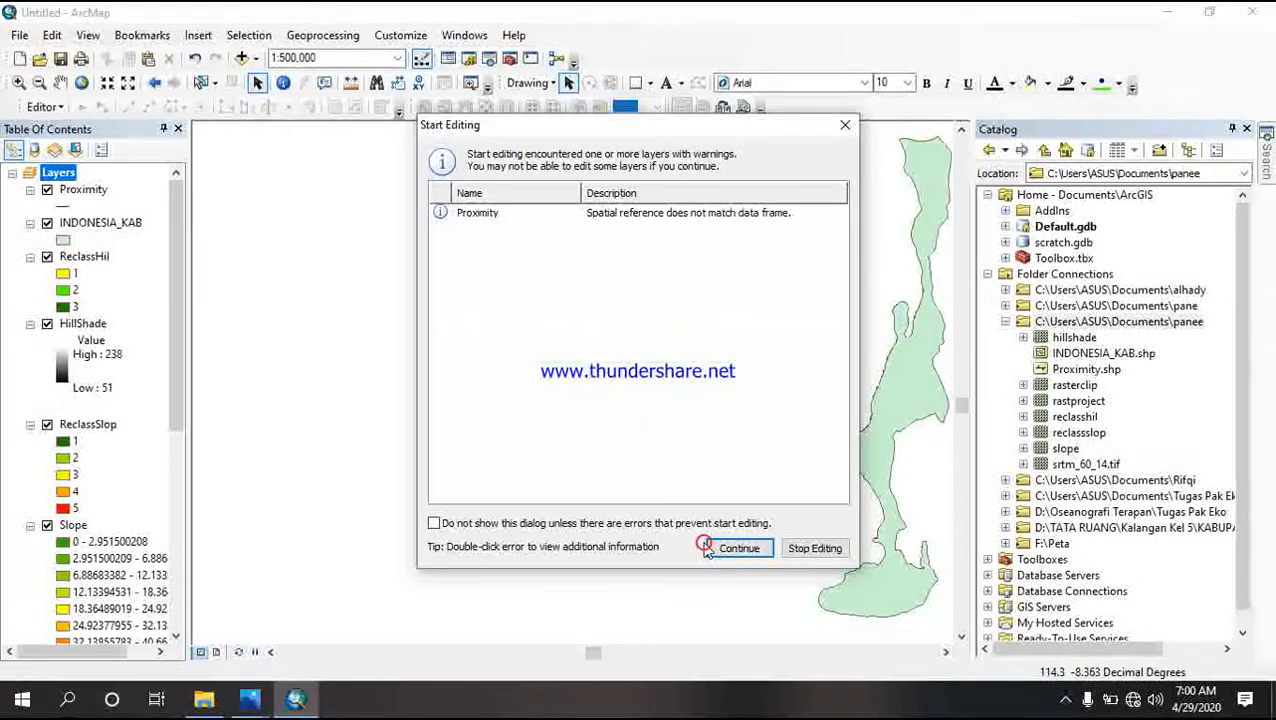
pyautogui.click(720, 549)
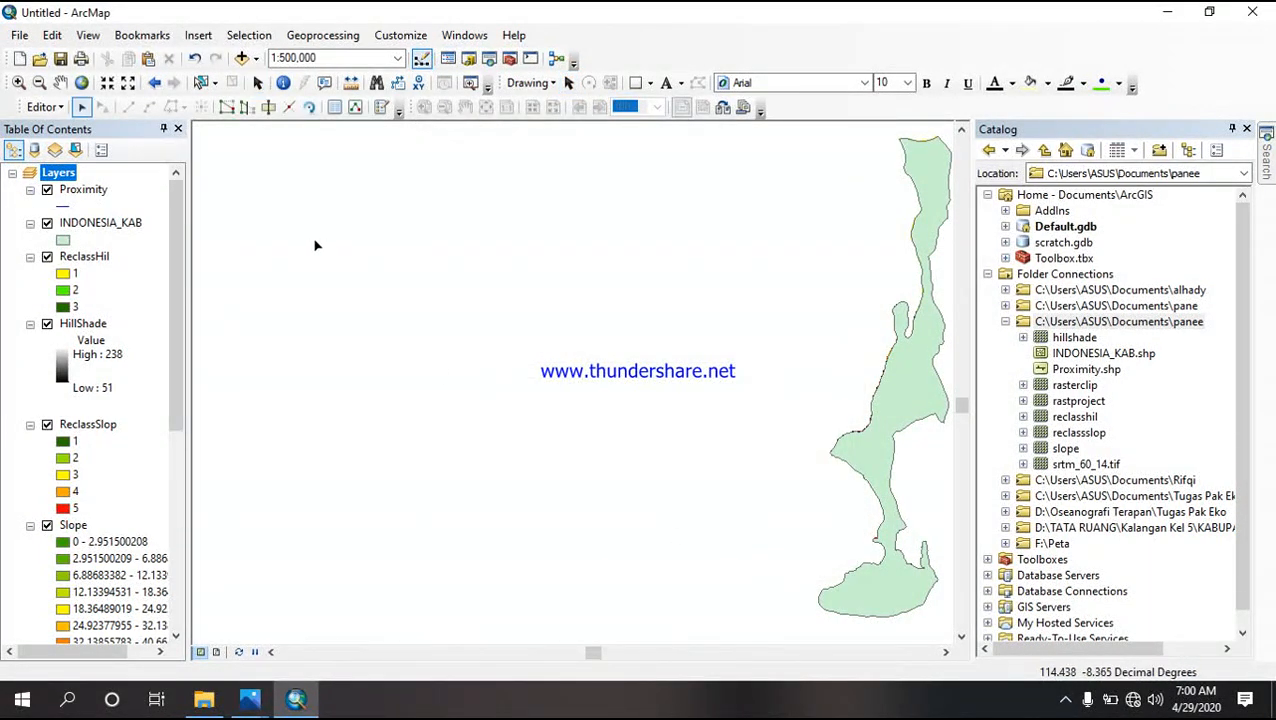
# Step: Trace a Proximity line along the INDONESIA_KAB coast, from the neck's east side around the southern peninsula to the western point
pyautogui.click(381, 108)
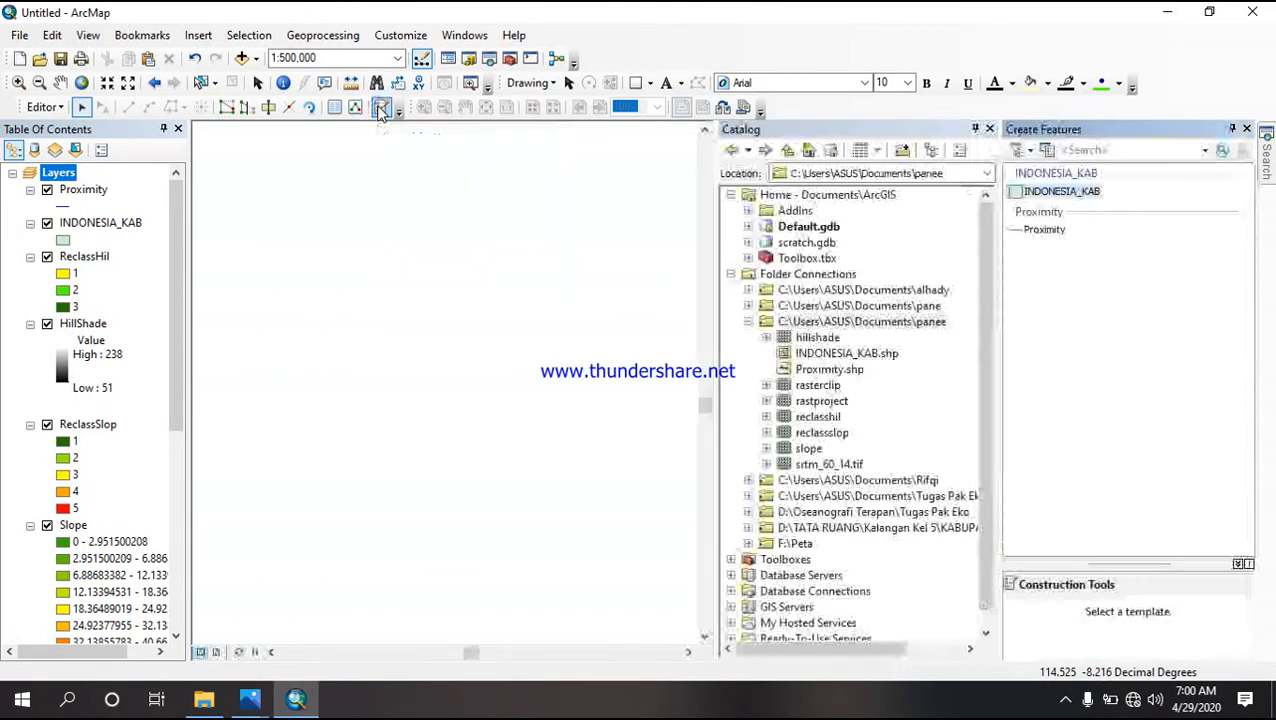
pyautogui.click(1045, 230)
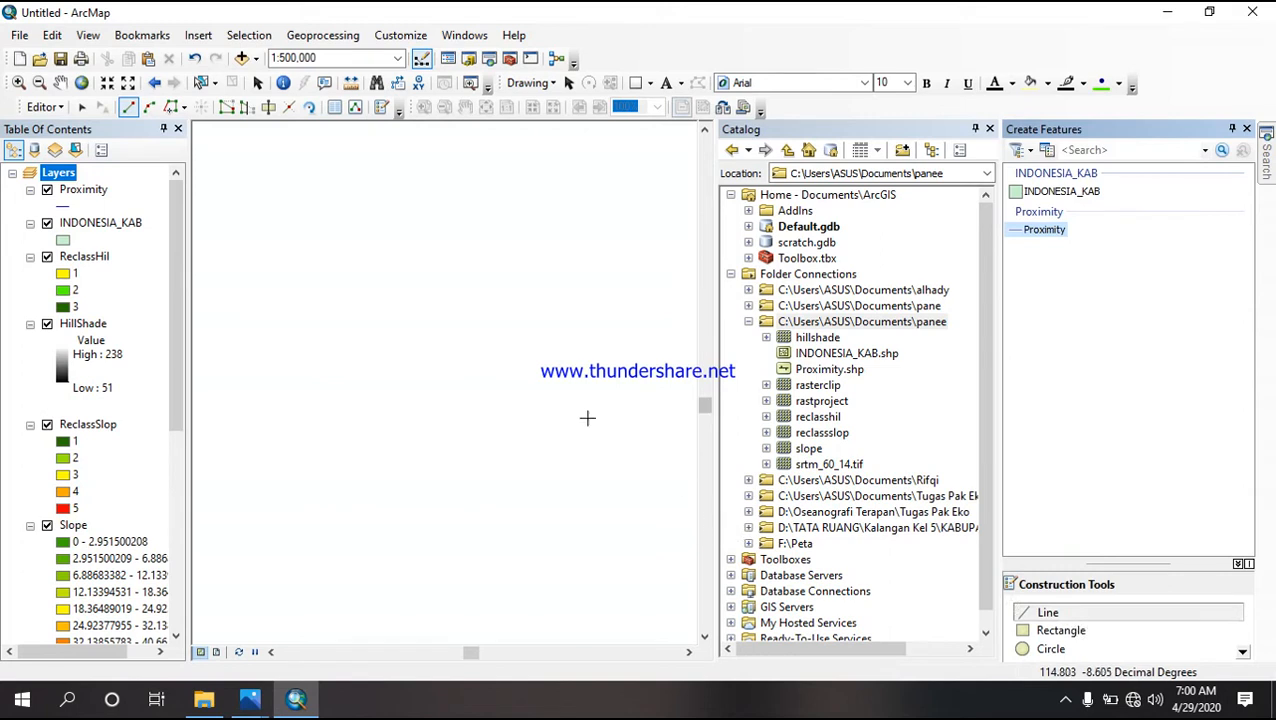
pyautogui.click(172, 108)
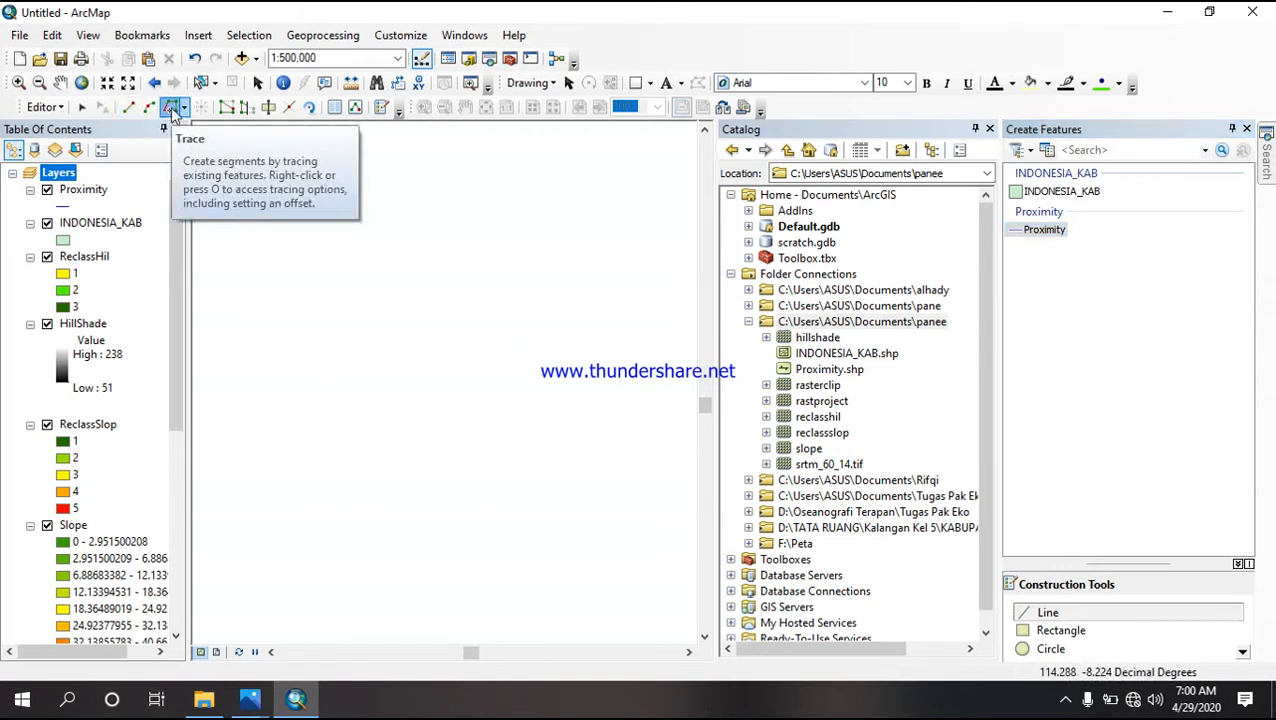
pyautogui.click(685, 652)
pyautogui.click(686, 654)
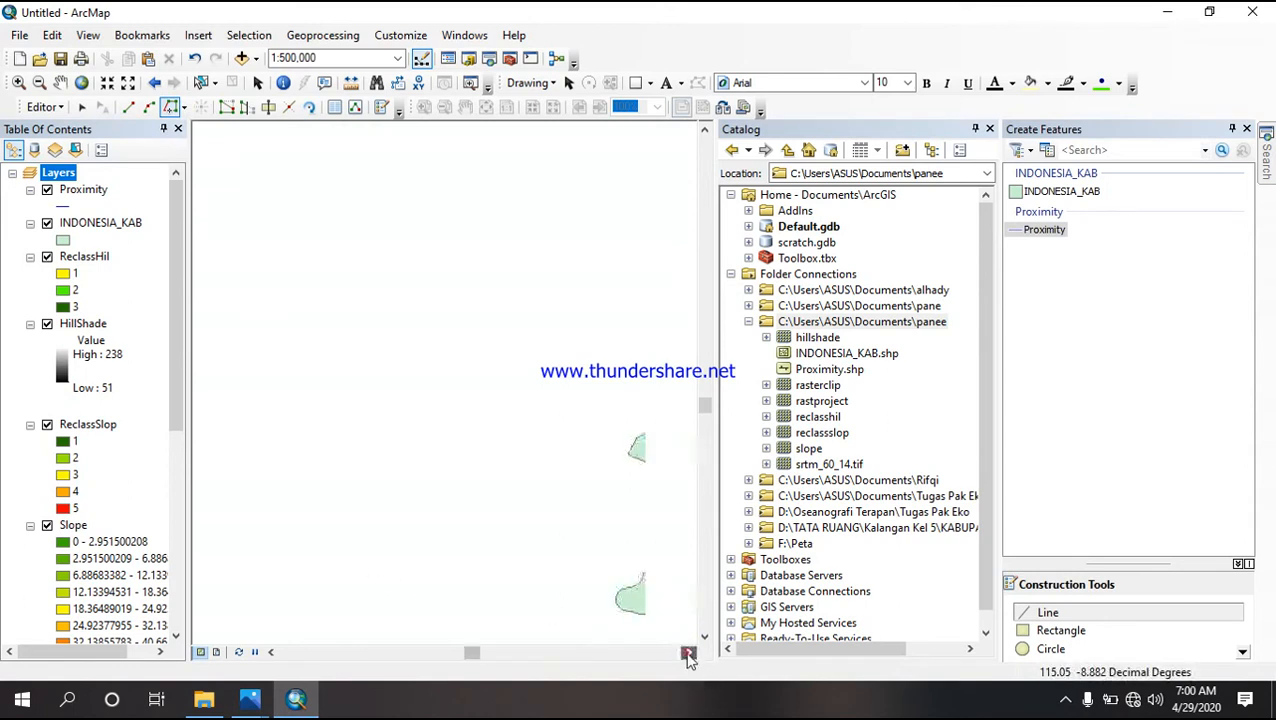
pyautogui.click(686, 654)
pyautogui.click(686, 654)
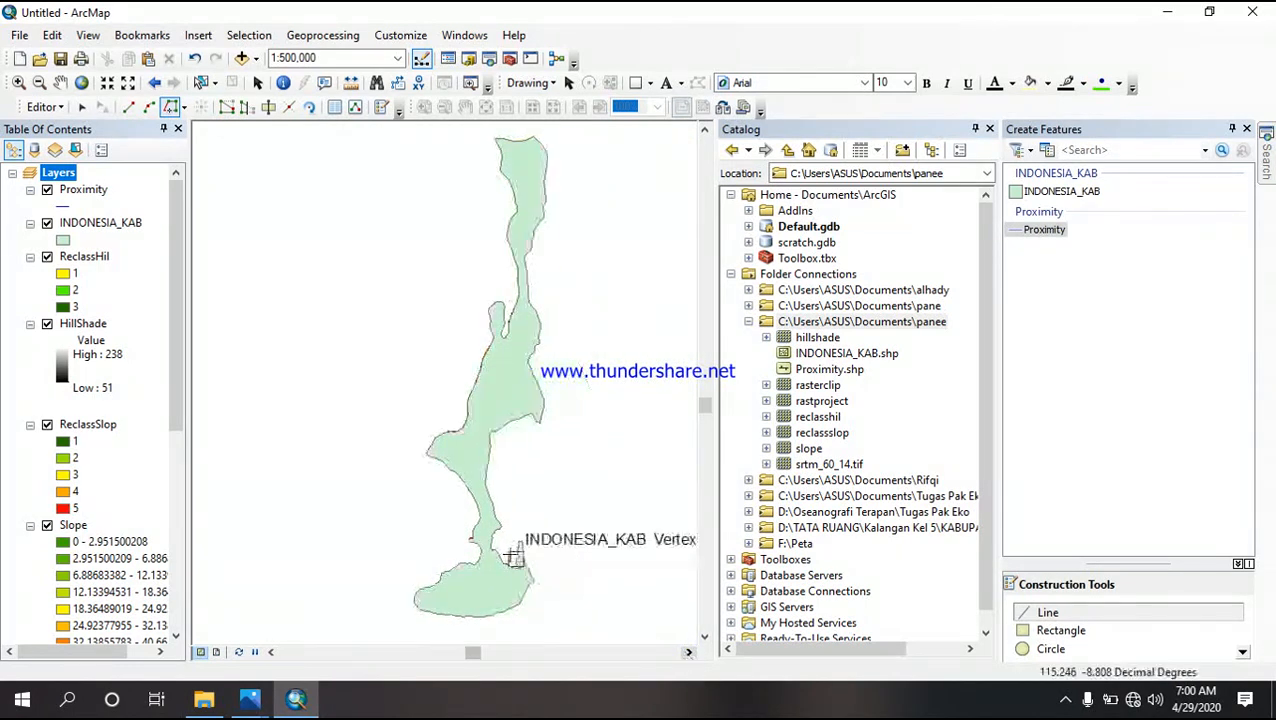
pyautogui.click(501, 526)
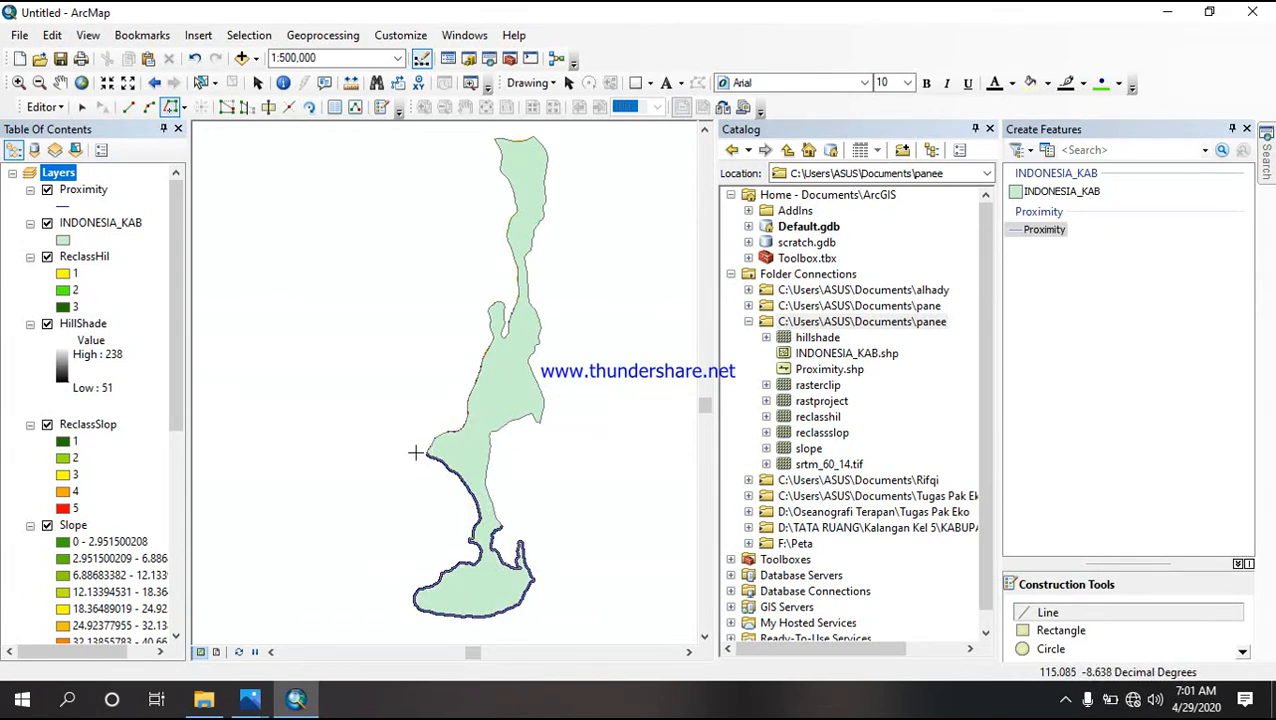
pyautogui.doubleClick(426, 453)
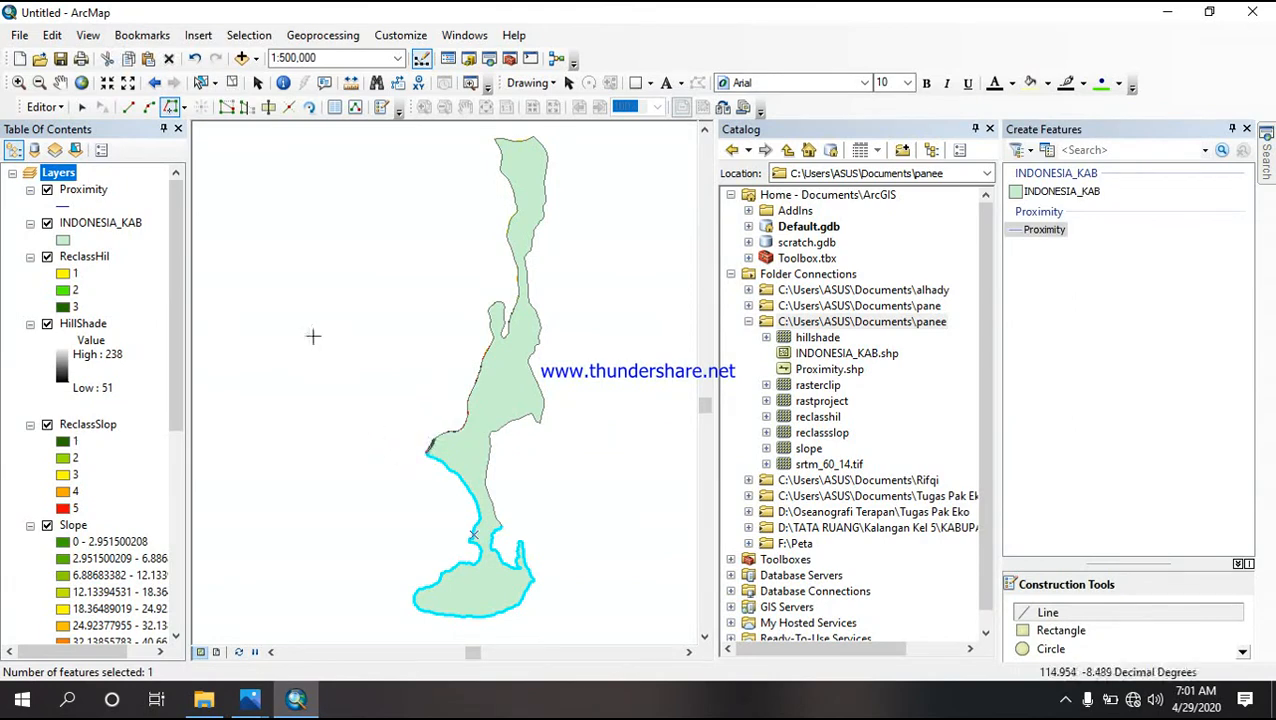
# Step: Save the edits to the Proximity layer and stop the edit session
pyautogui.click(62, 107)
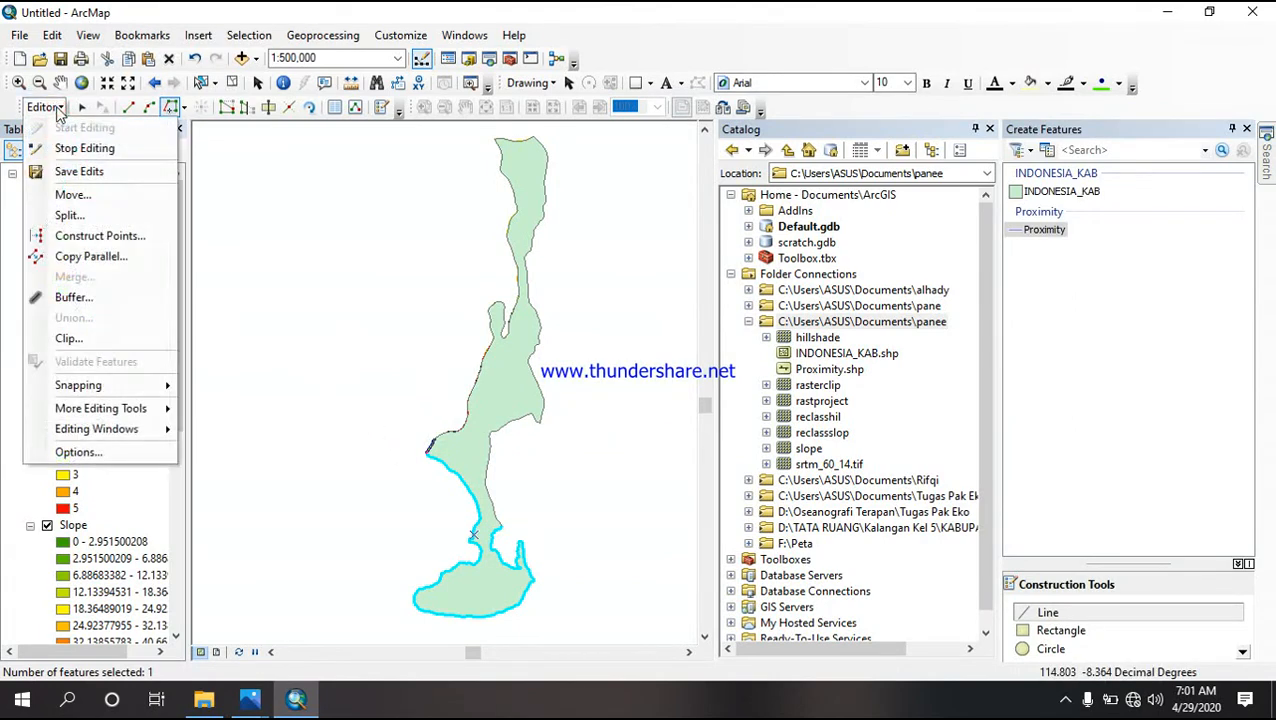
pyautogui.click(79, 171)
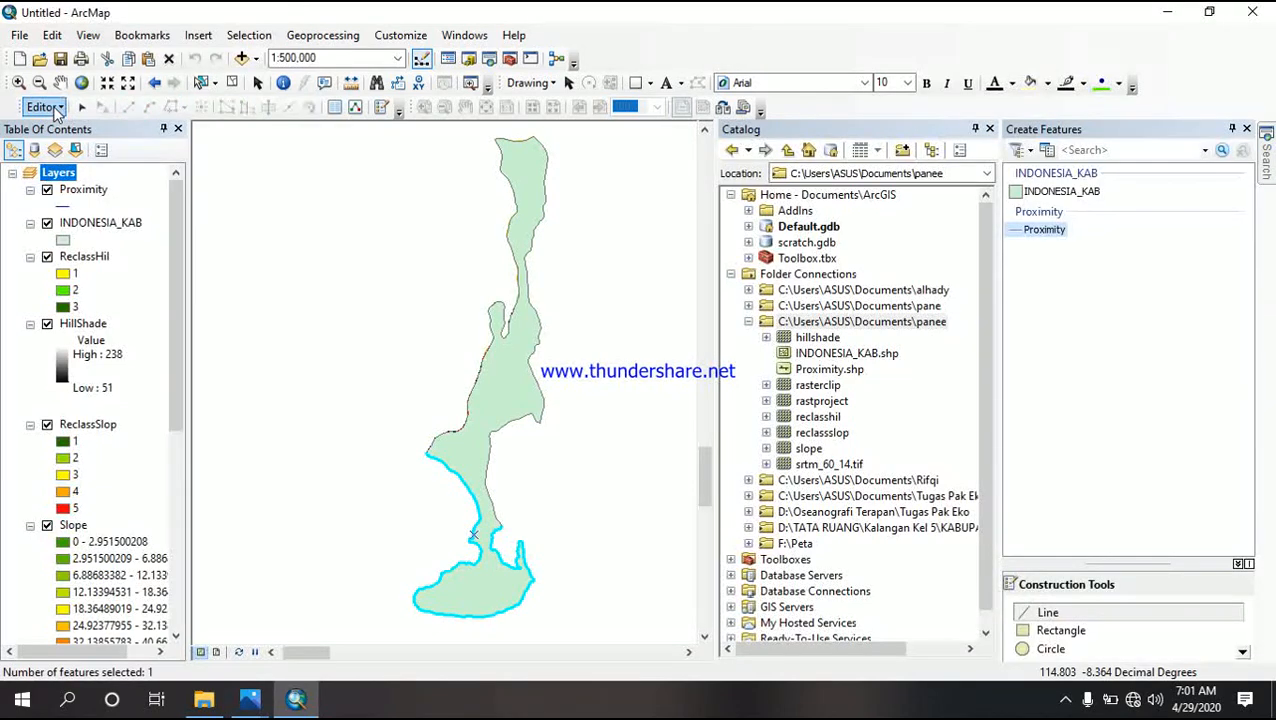
pyautogui.click(52, 107)
pyautogui.click(93, 148)
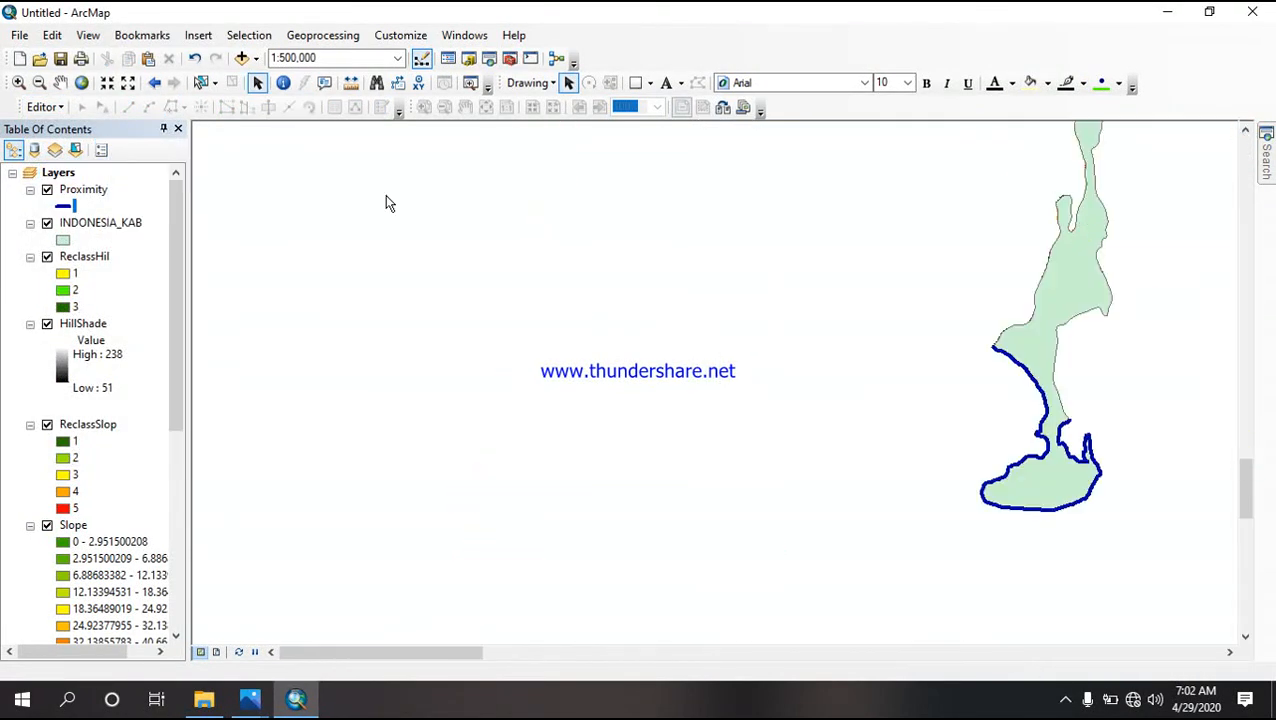
# Step: Open the Multiple Ring Buffer tool from the Proximity analysis toolset and use the Proximity layer as its input features
pyautogui.moveTo(418, 658); pyautogui.dragTo(498, 625)
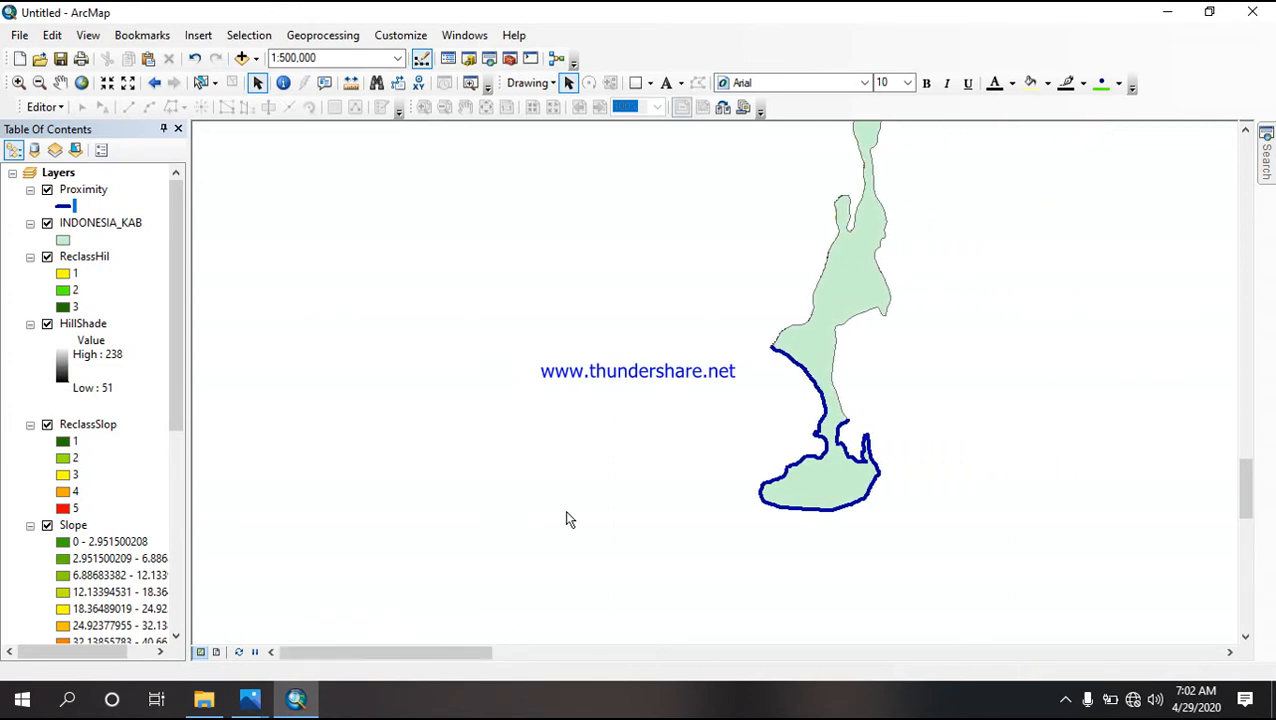
pyautogui.click(510, 58)
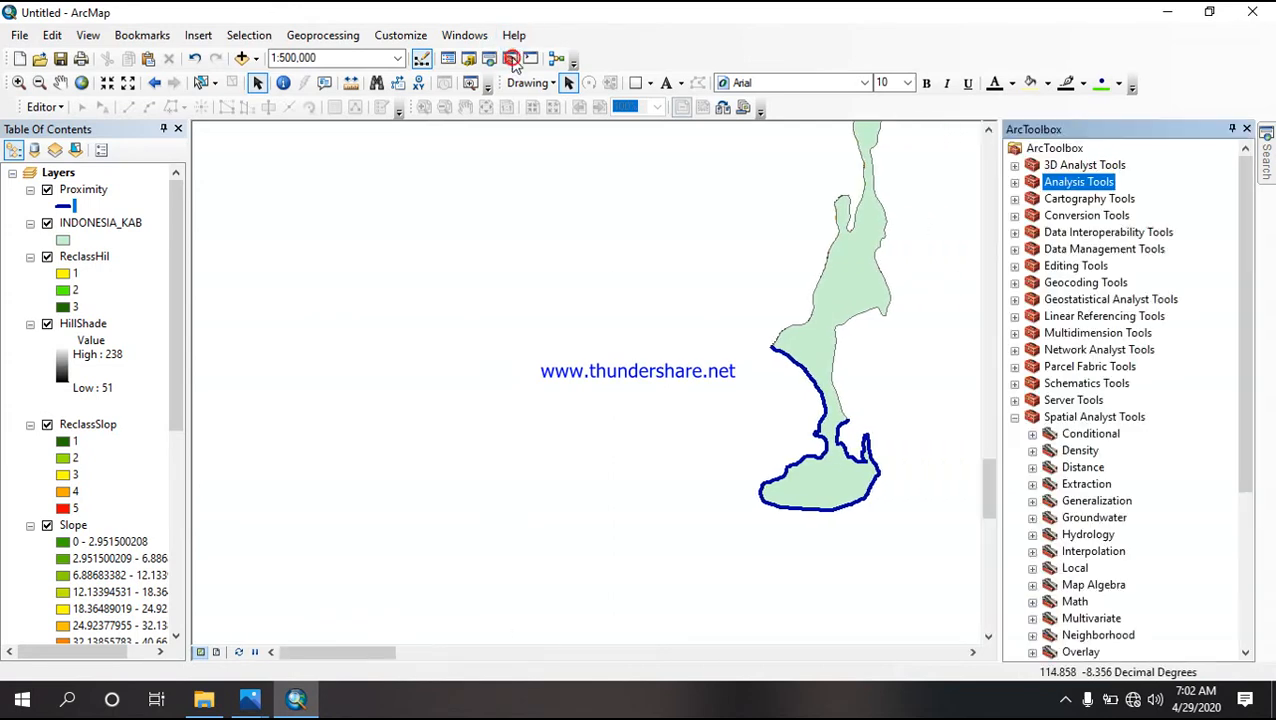
pyautogui.click(1056, 166)
pyautogui.doubleClick(1052, 183)
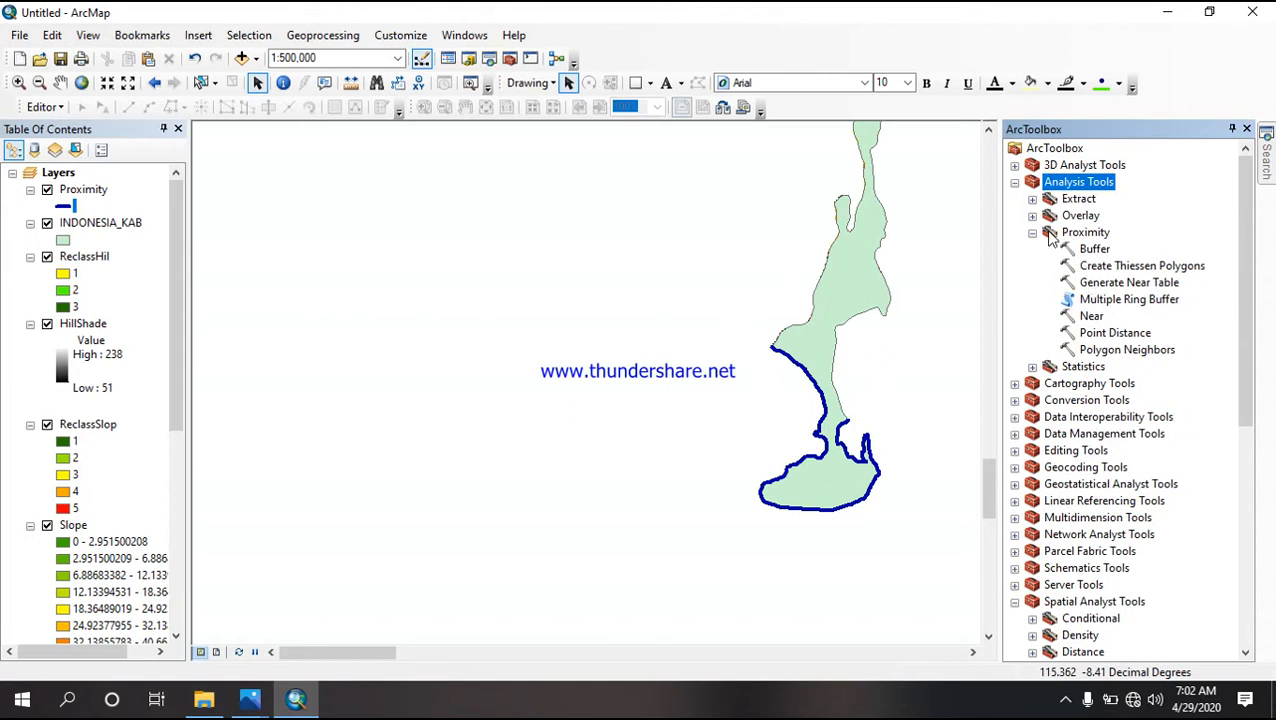
pyautogui.doubleClick(1155, 300)
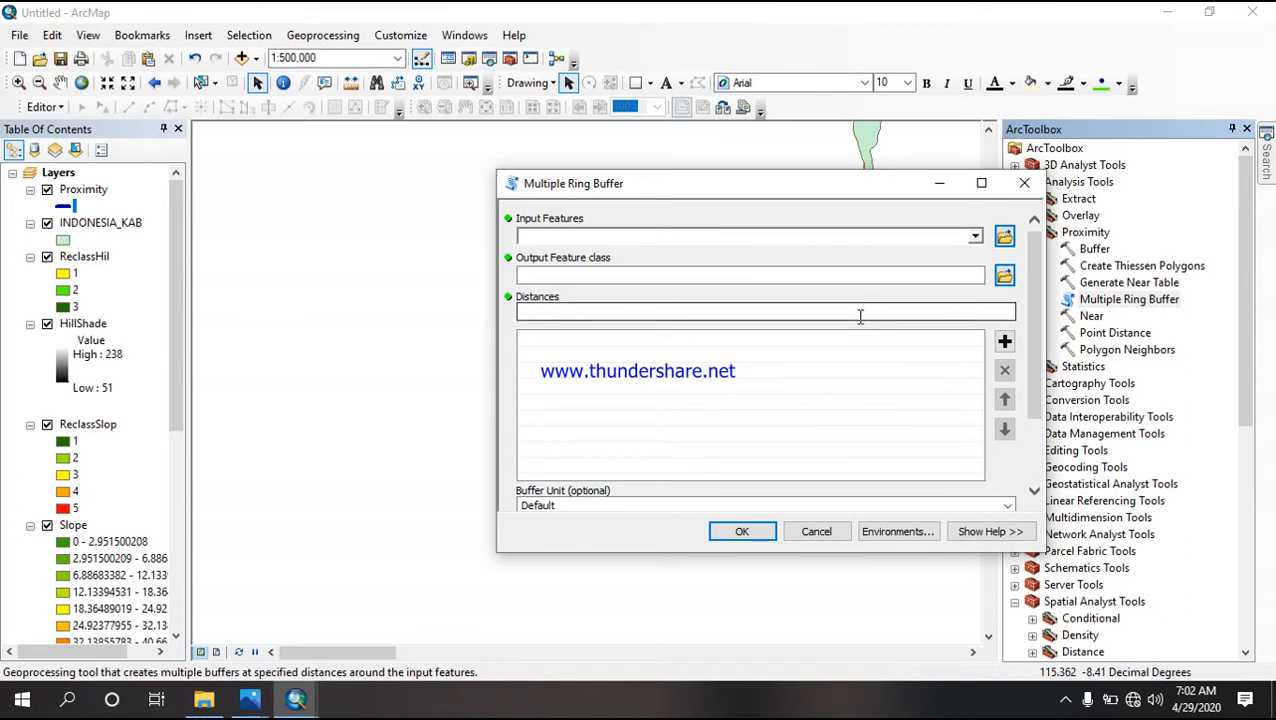
pyautogui.click(83, 189)
pyautogui.click(86, 191)
# Step: Set the ring buffer's output feature class to C:\Users\ASUS\Documents\panee\buffer
pyautogui.moveTo(428, 231); pyautogui.dragTo(737, 275)
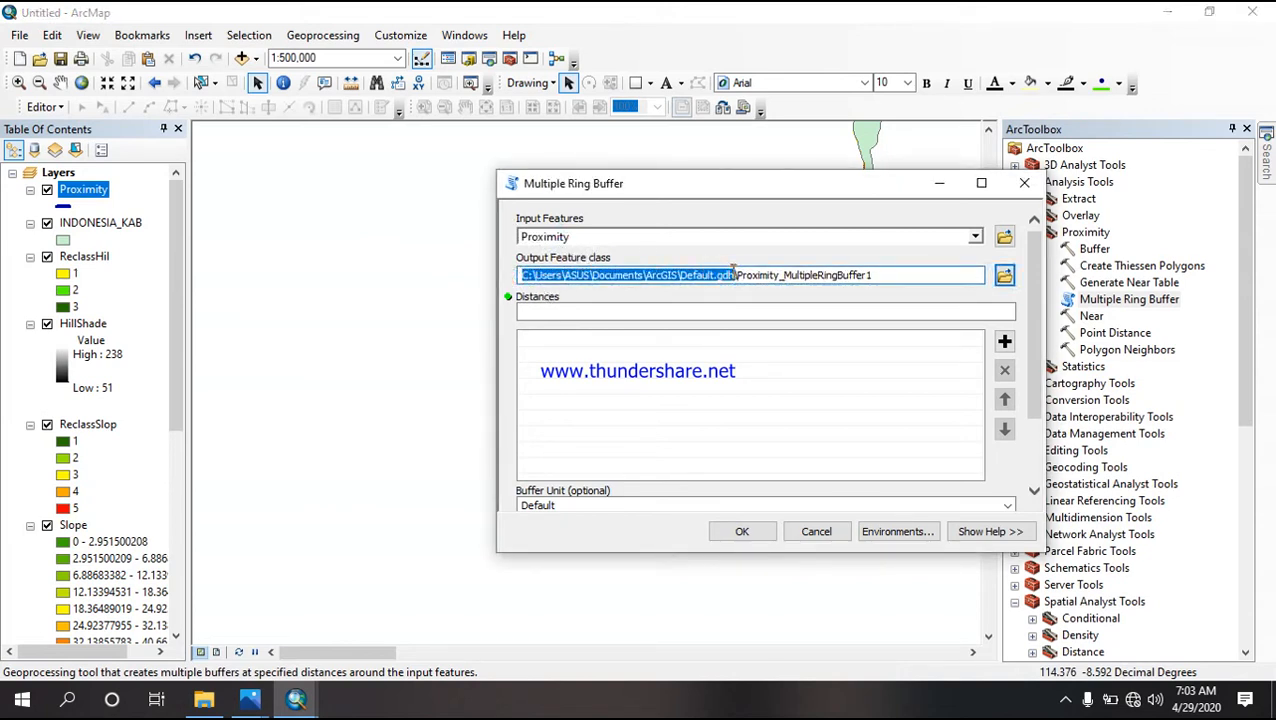
pyautogui.write('C:\\Users\\ASUS\\Documents\\panee')
pyautogui.moveTo(824, 275); pyautogui.dragTo(687, 280)
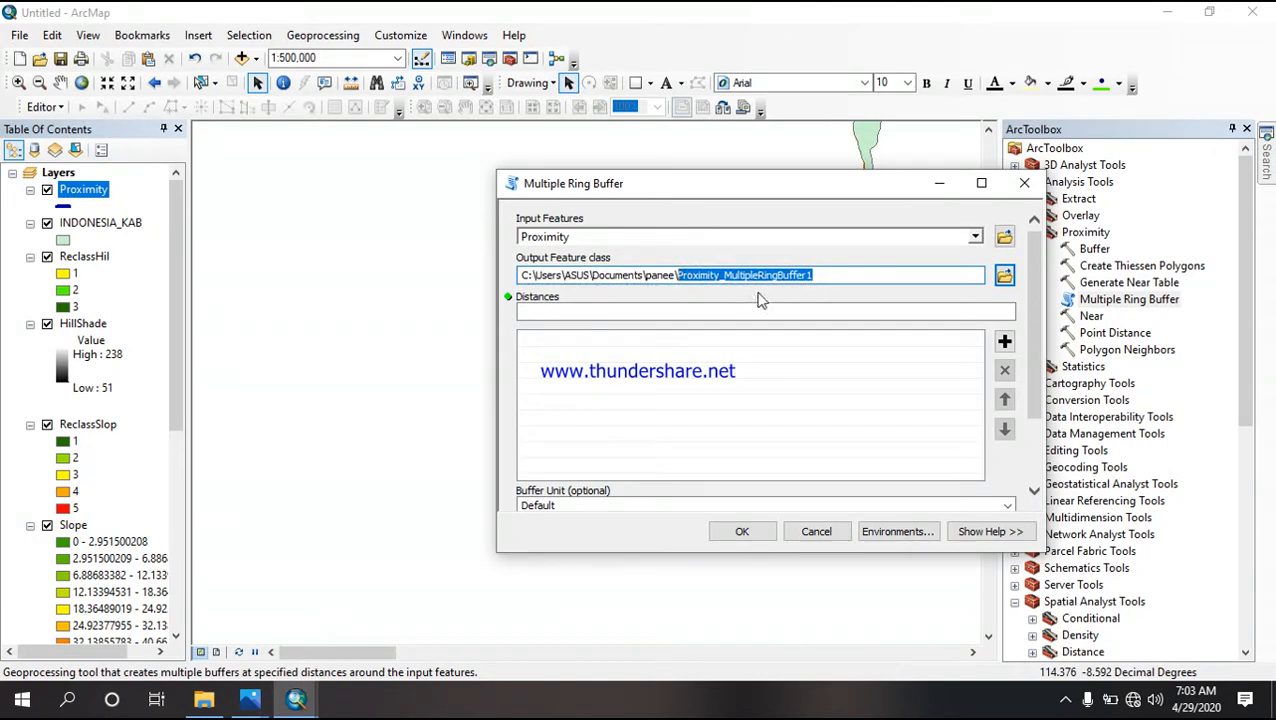
pyautogui.write('bu')
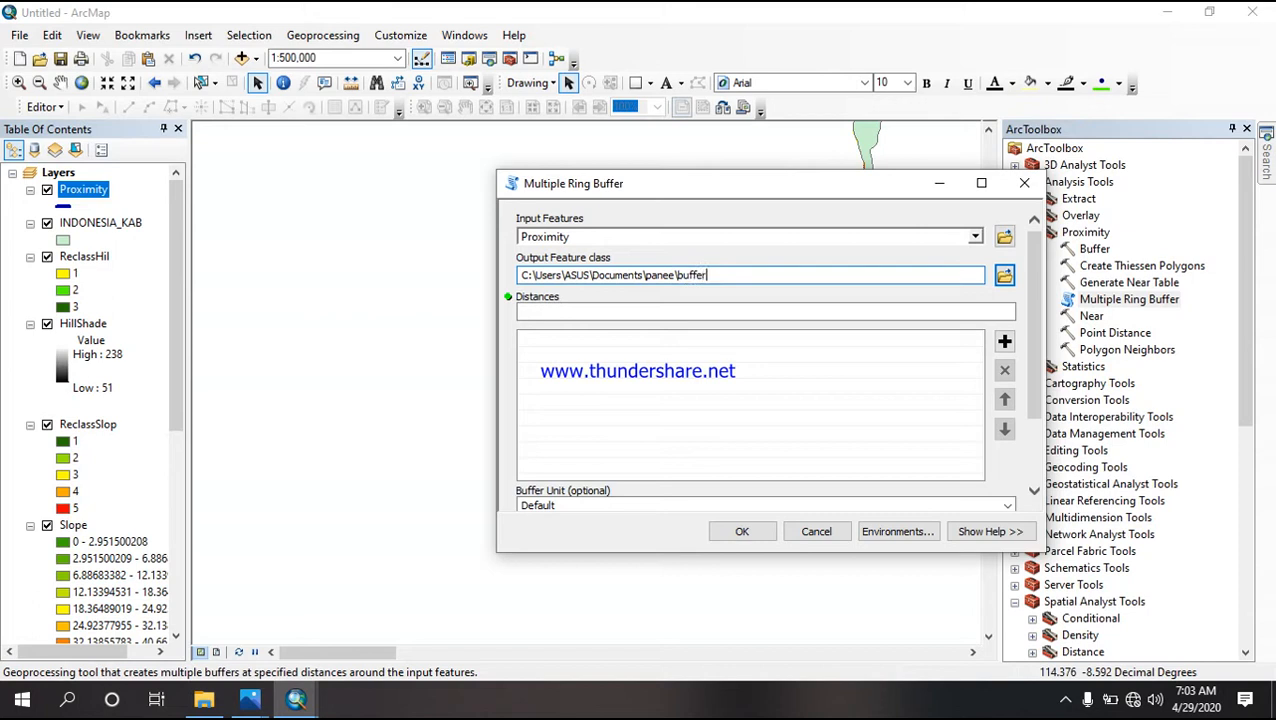
# Step: Add the buffer distances 500, 1000, 1500, 3000 and 50000 to the ring list
pyautogui.click(931, 310)
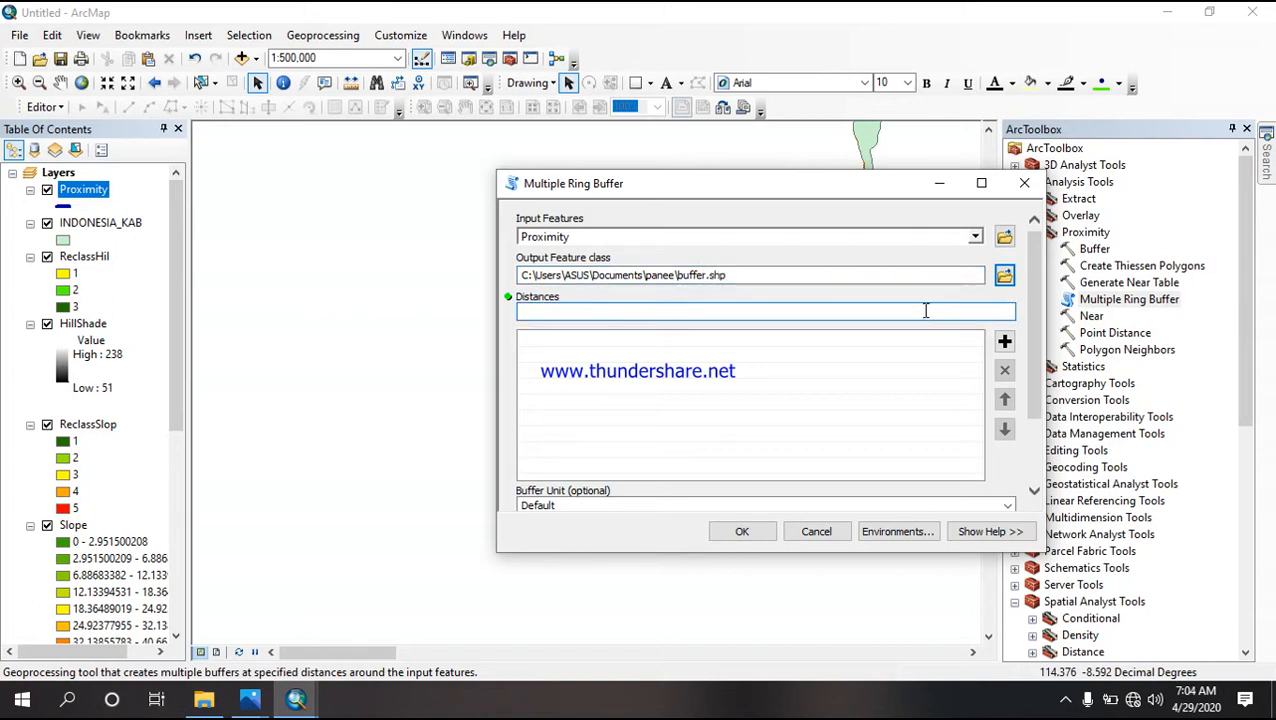
pyautogui.write('500')
pyautogui.click(1005, 341)
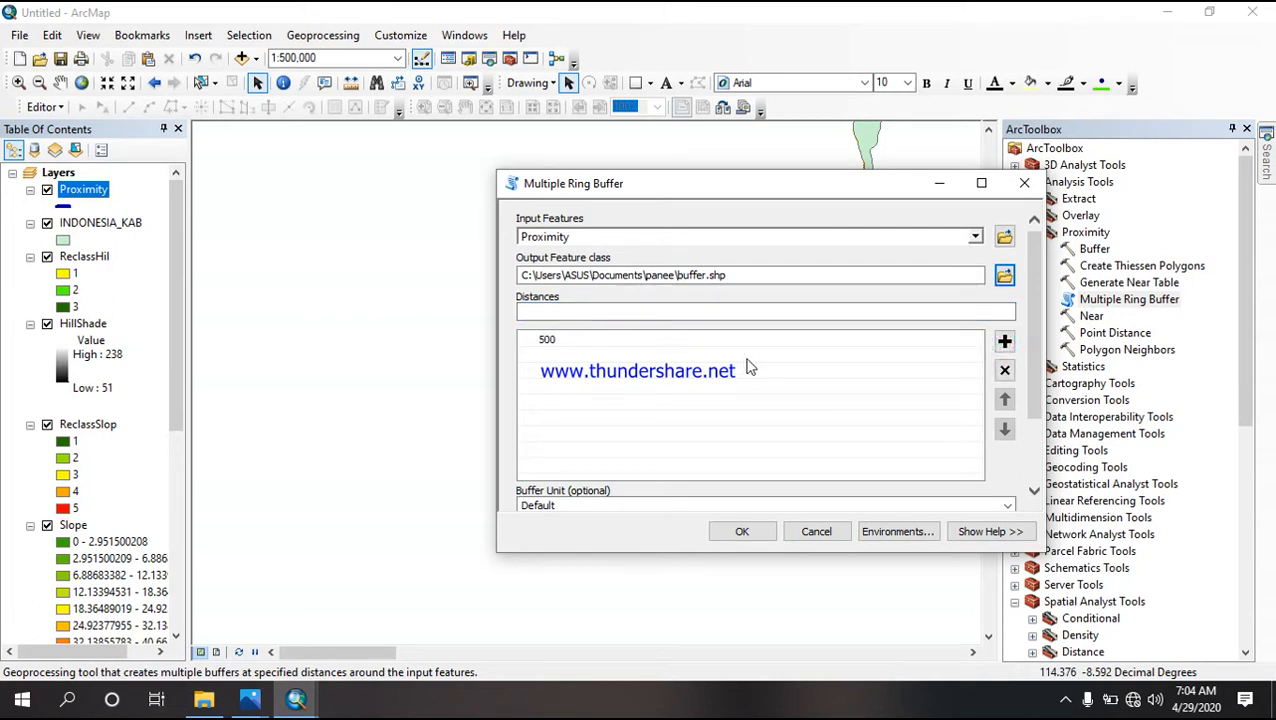
pyautogui.click(870, 314)
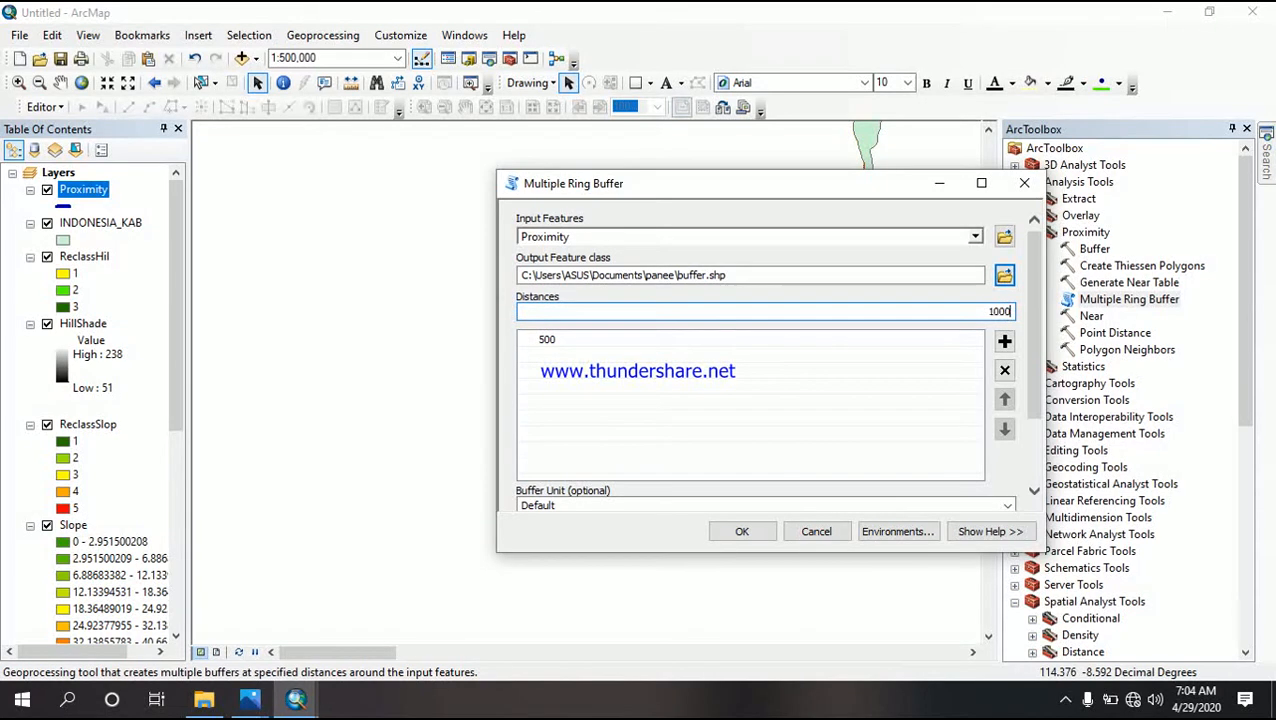
pyautogui.write('1000')
pyautogui.click(1005, 341)
pyautogui.click(957, 316)
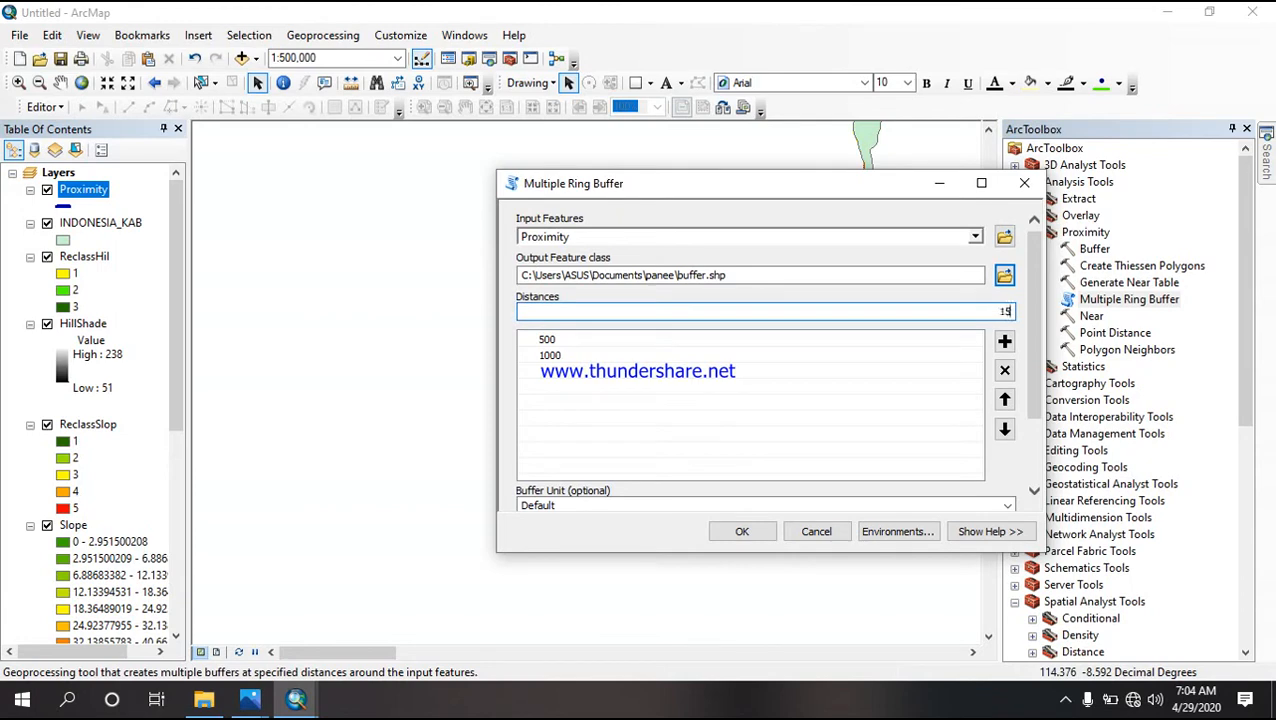
pyautogui.click(1005, 341)
pyautogui.click(957, 316)
pyautogui.click(1005, 341)
pyautogui.click(954, 312)
pyautogui.click(1005, 341)
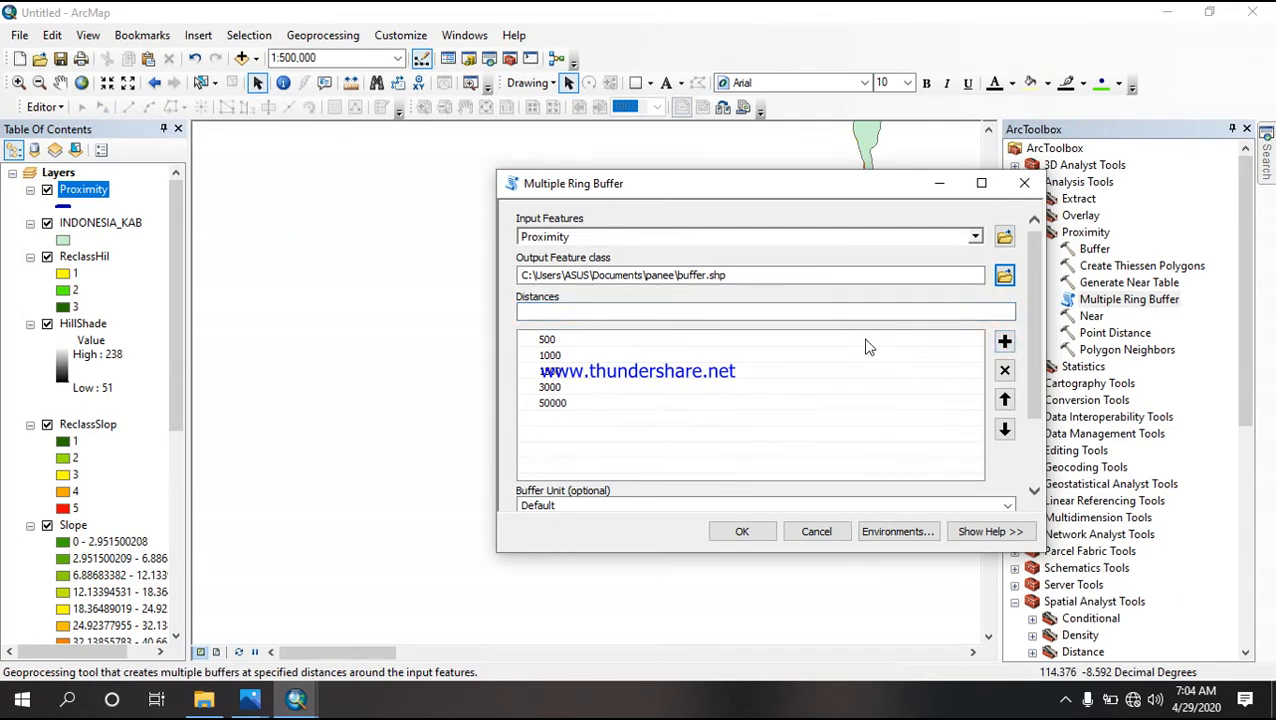
pyautogui.scroll(-3, 869, 347)
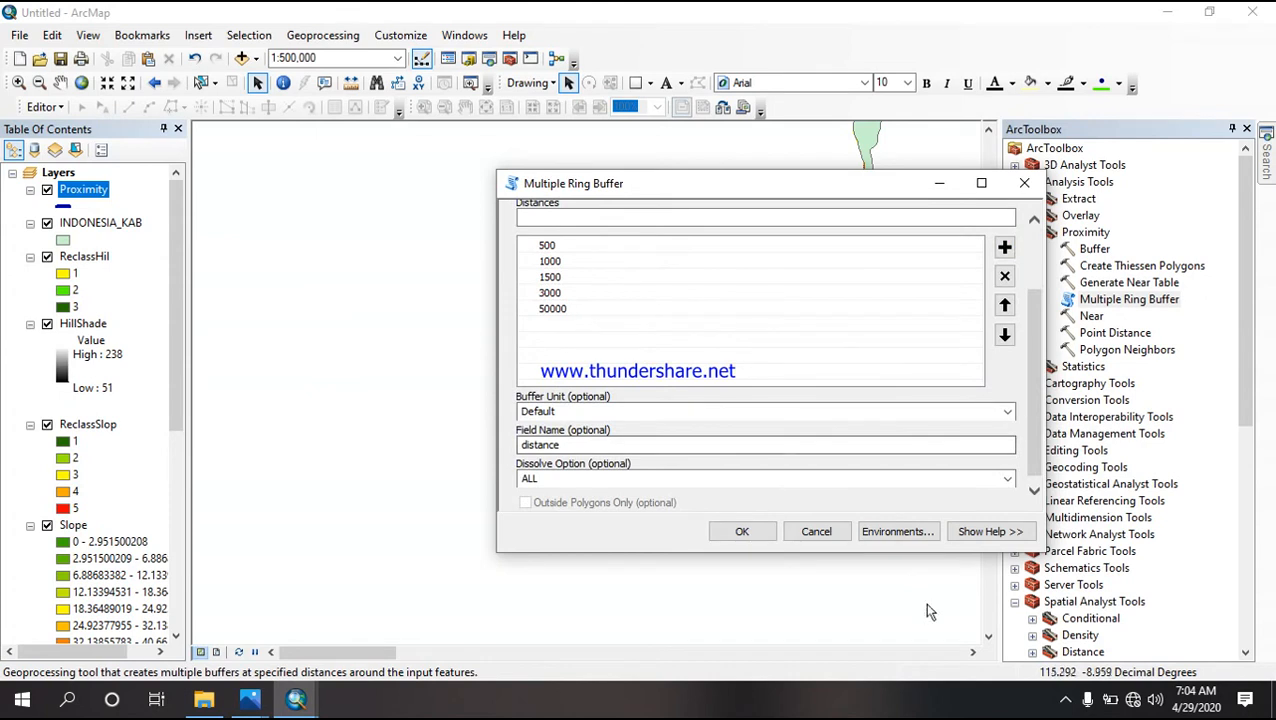
pyautogui.click(1067, 701)
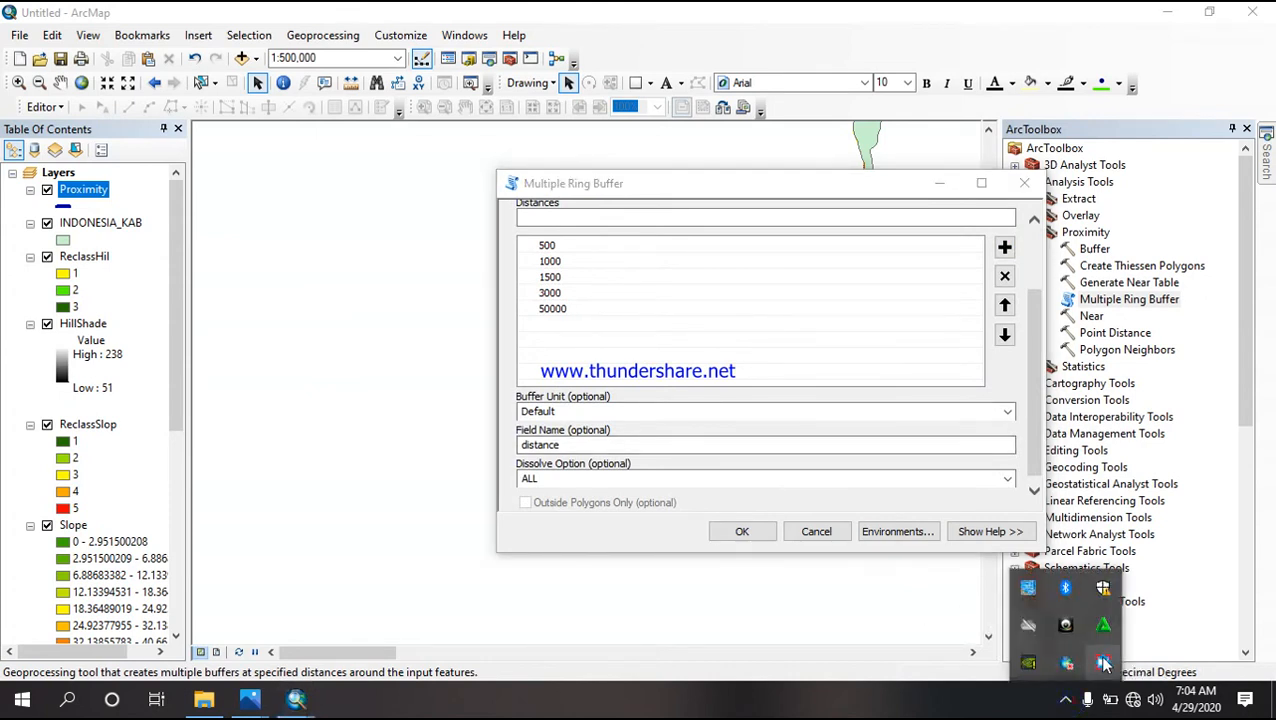
pyautogui.click(1066, 700)
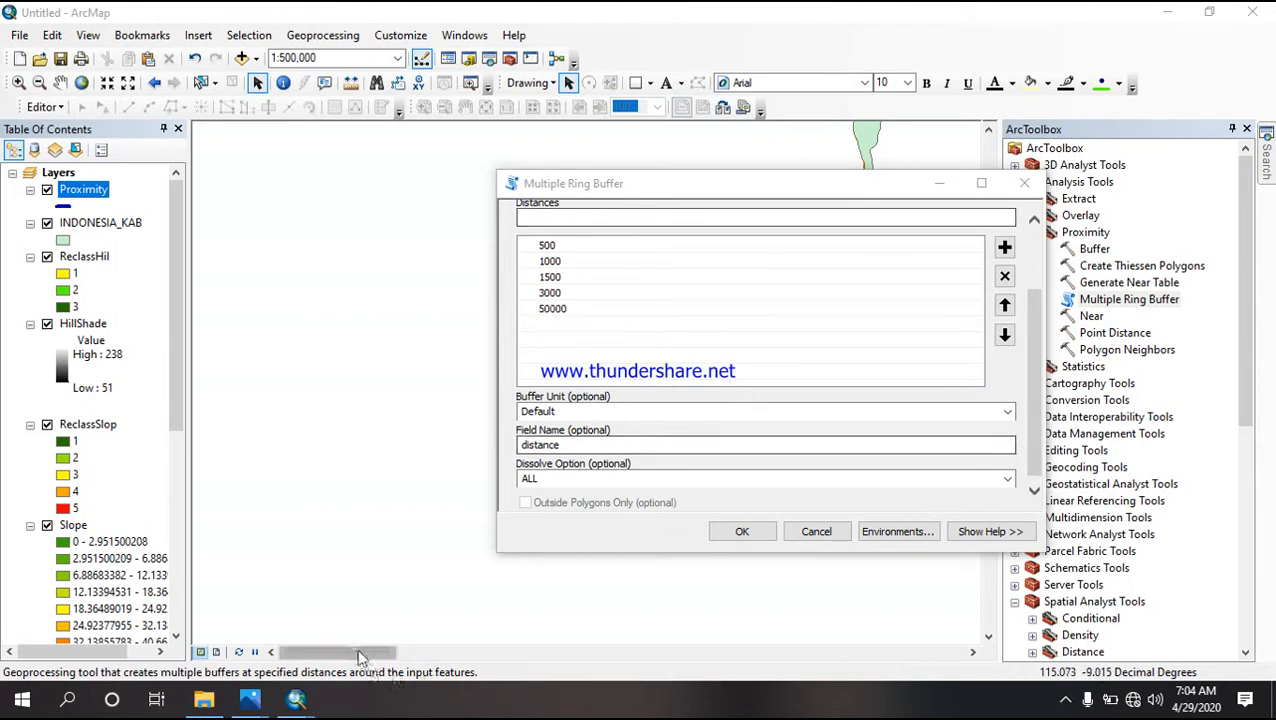
pyautogui.moveTo(356, 652); pyautogui.dragTo(398, 660)
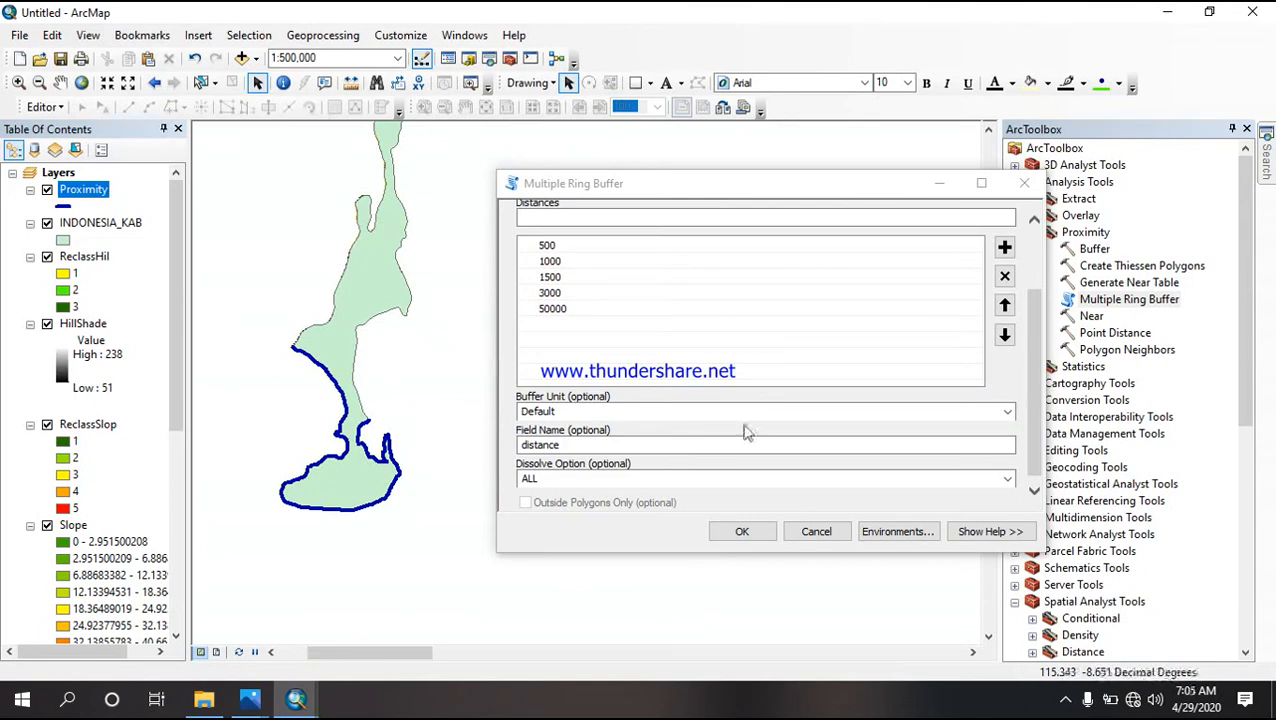
# Step: Choose the buffer unit and run the Multiple Ring Buffer tool on the Proximity line
pyautogui.click(1007, 411)
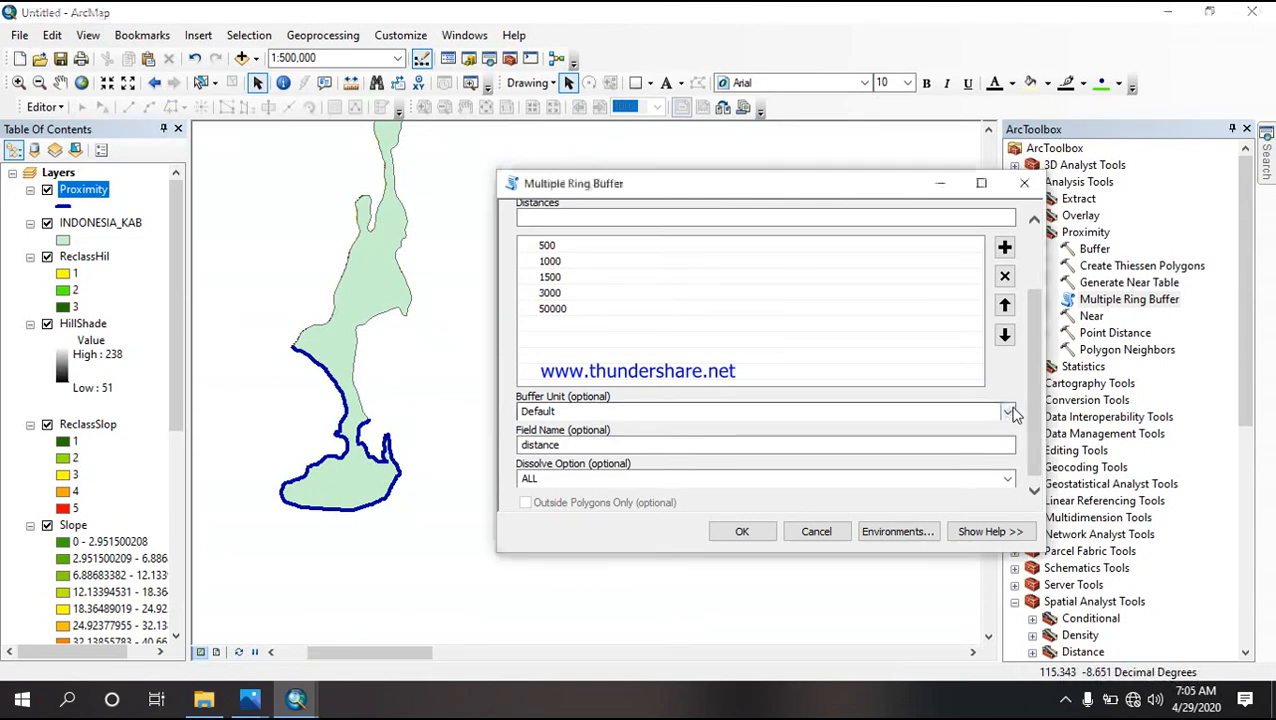
pyautogui.click(565, 502)
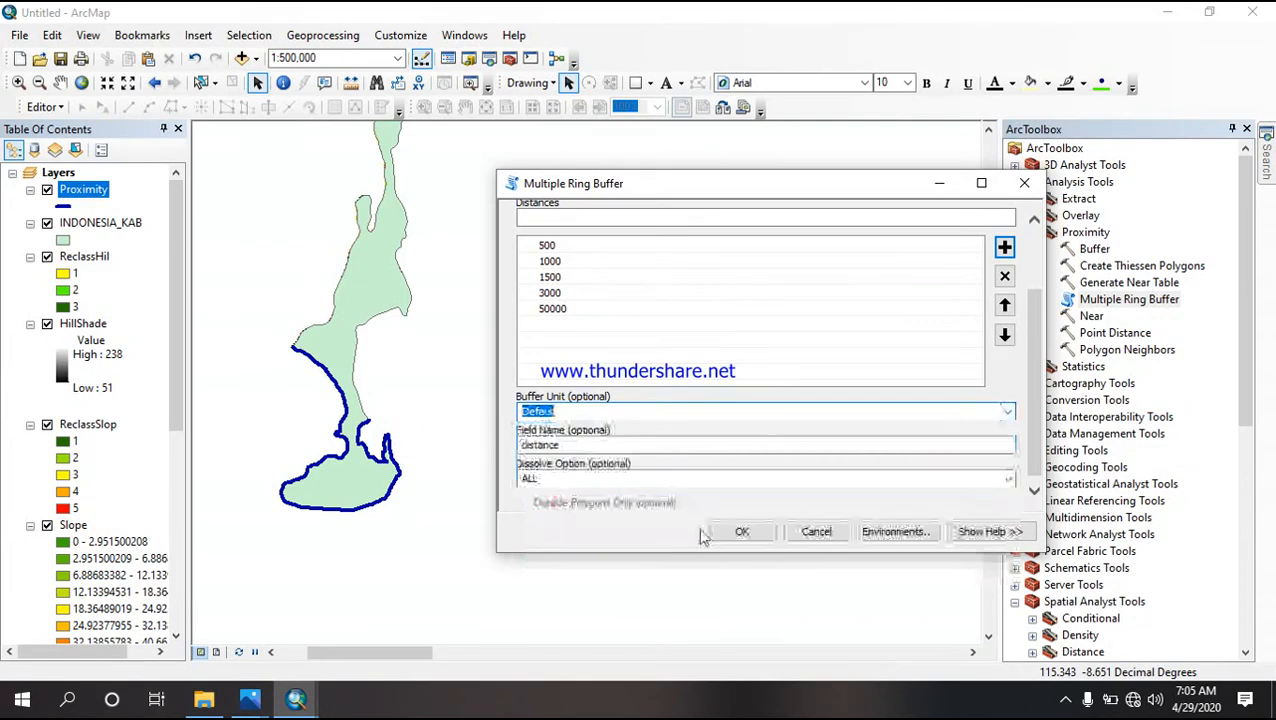
pyautogui.click(742, 531)
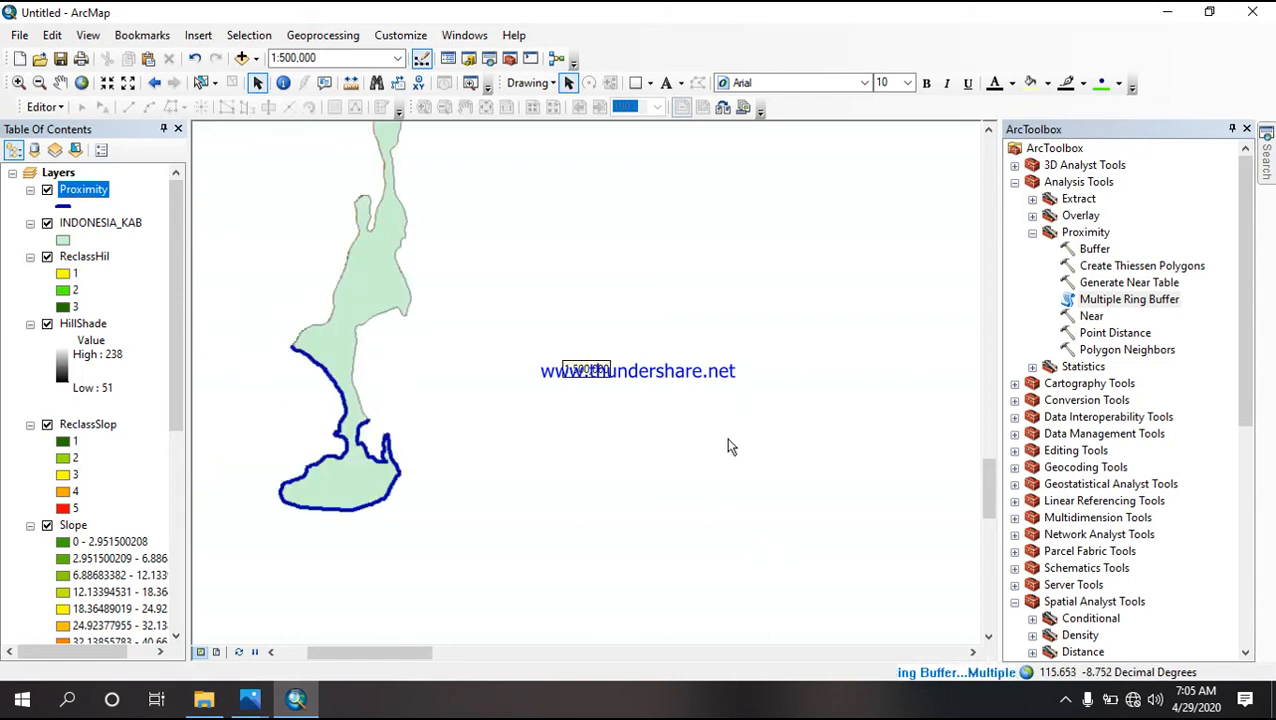
# Step: Open the Clip geoprocessing tool with the buffer layer as input features and INDONESIA_KAB as clip features
pyautogui.scroll(-1, 728, 447)
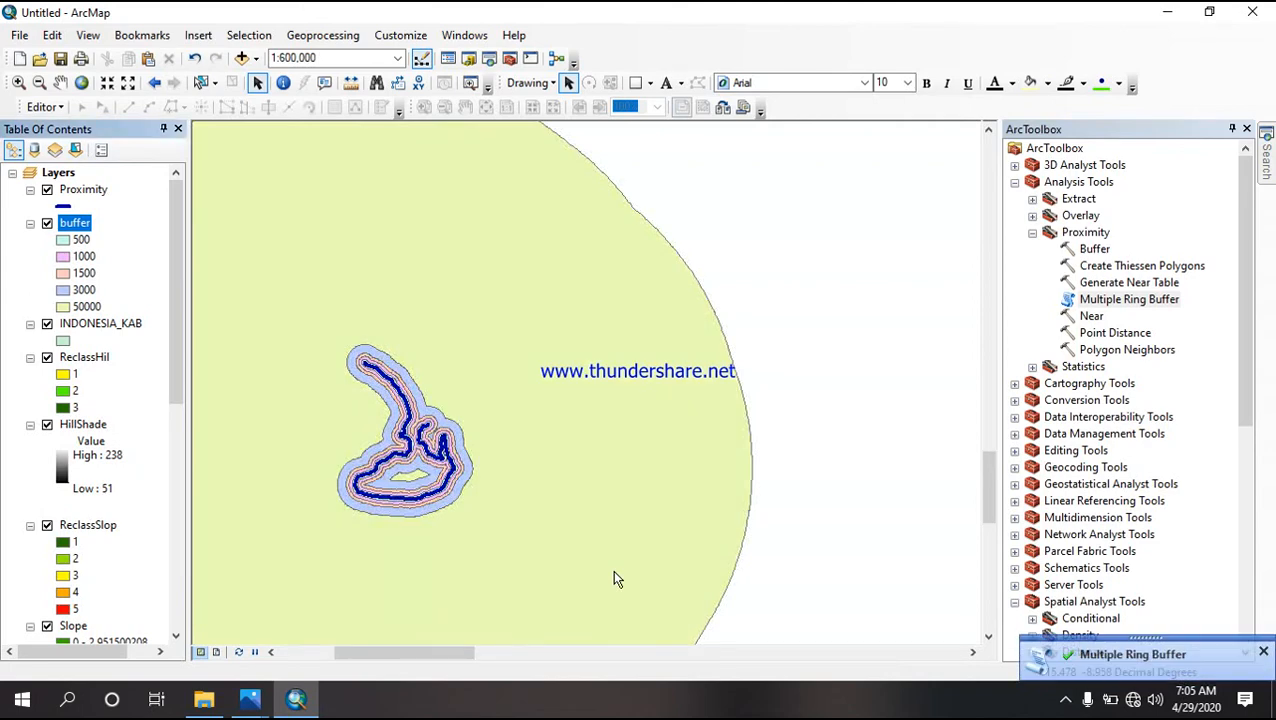
pyautogui.moveTo(614, 572); pyautogui.dragTo(193, 384)
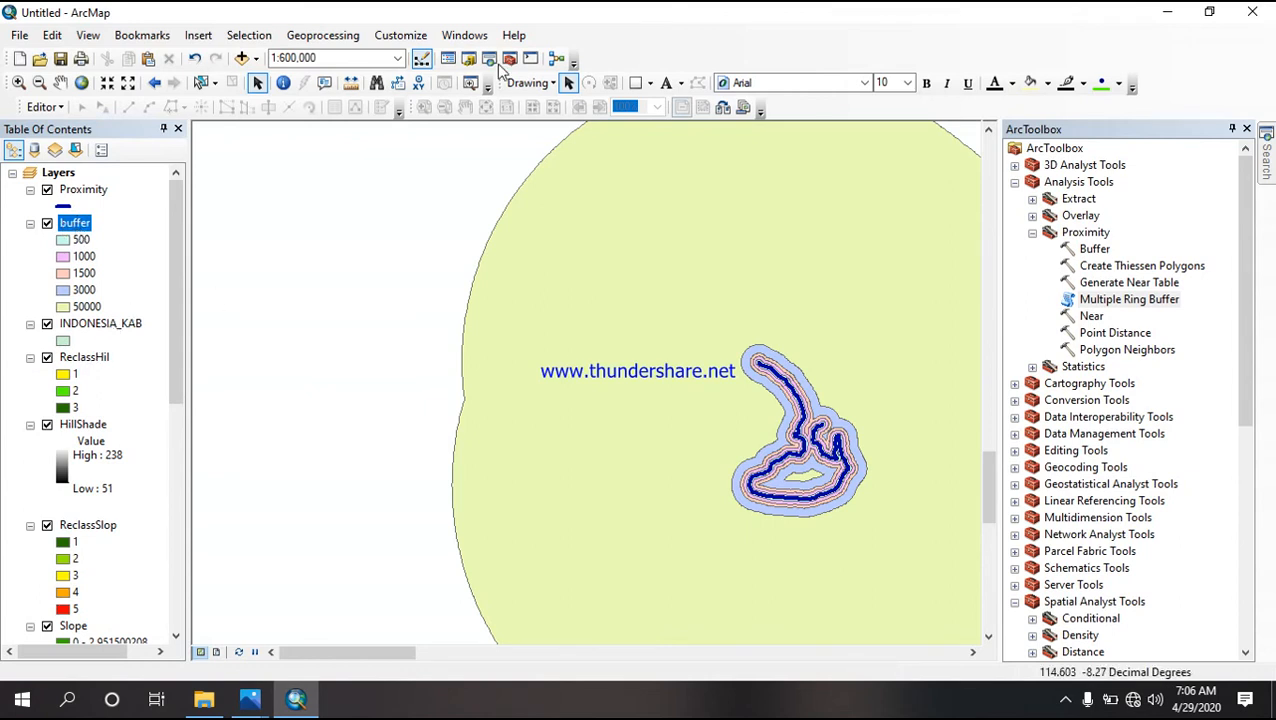
pyautogui.click(336, 40)
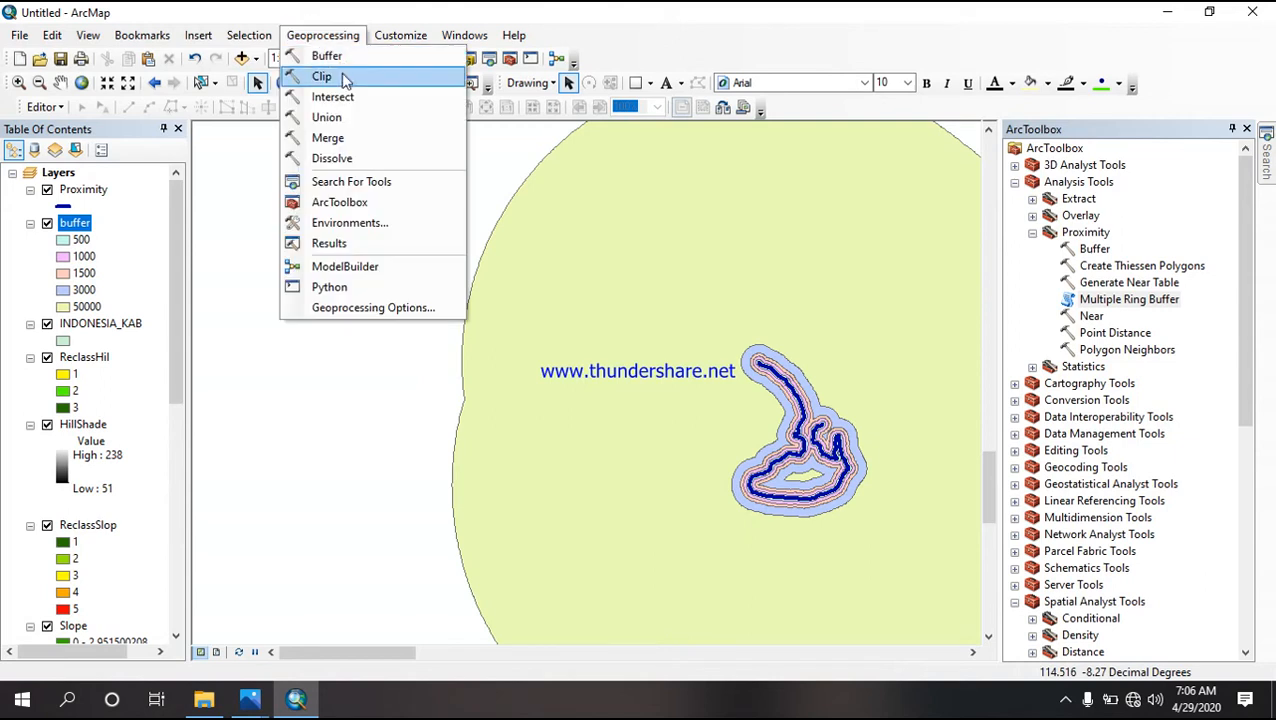
pyautogui.click(345, 81)
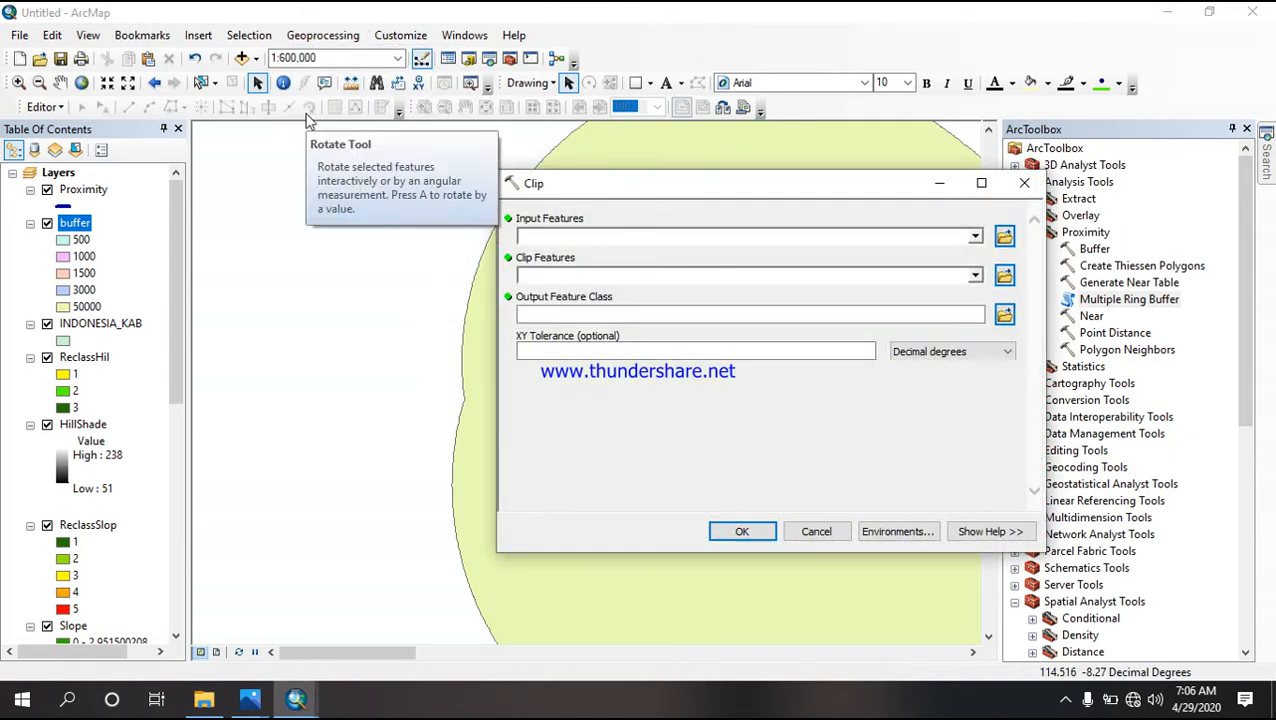
pyautogui.moveTo(78, 230); pyautogui.dragTo(550, 240)
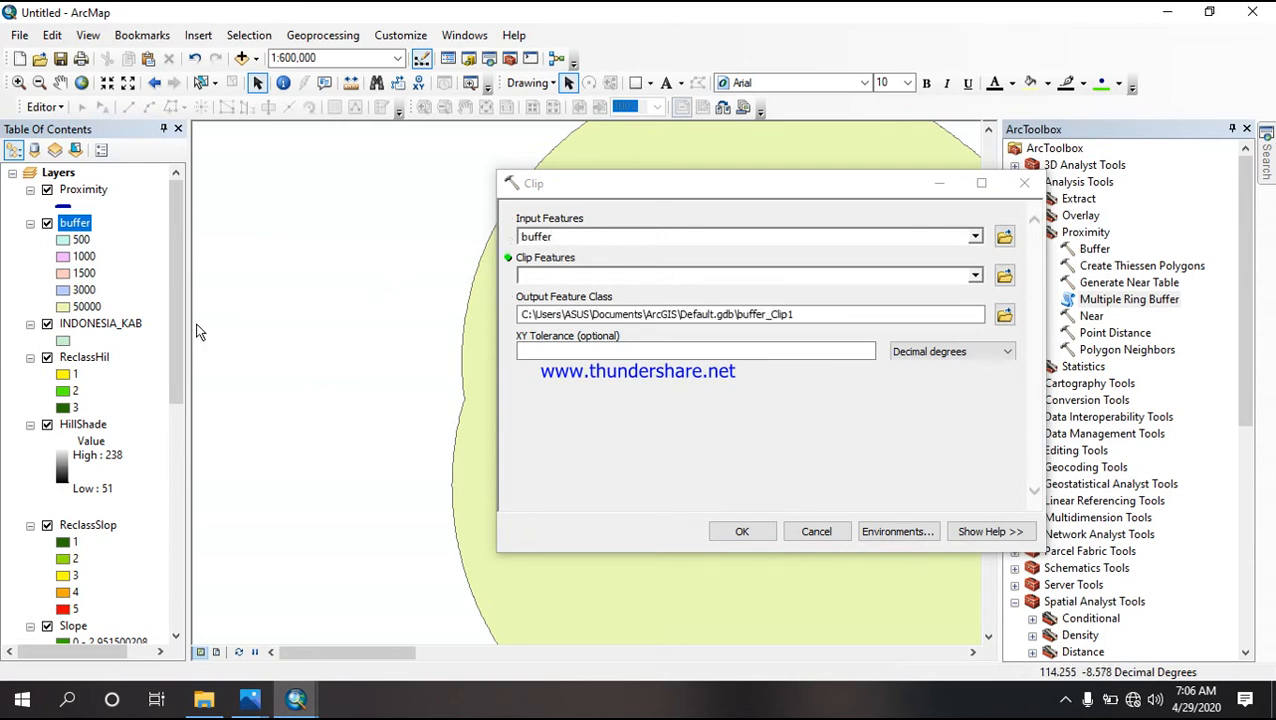
pyautogui.click(126, 331)
pyautogui.moveTo(126, 331); pyautogui.dragTo(640, 273)
# Step: Run the clip with output C:\Users\ASUS\Documents\panee\bufferClip and hide the original buffer layer
pyautogui.moveTo(521, 314); pyautogui.dragTo(733, 314)
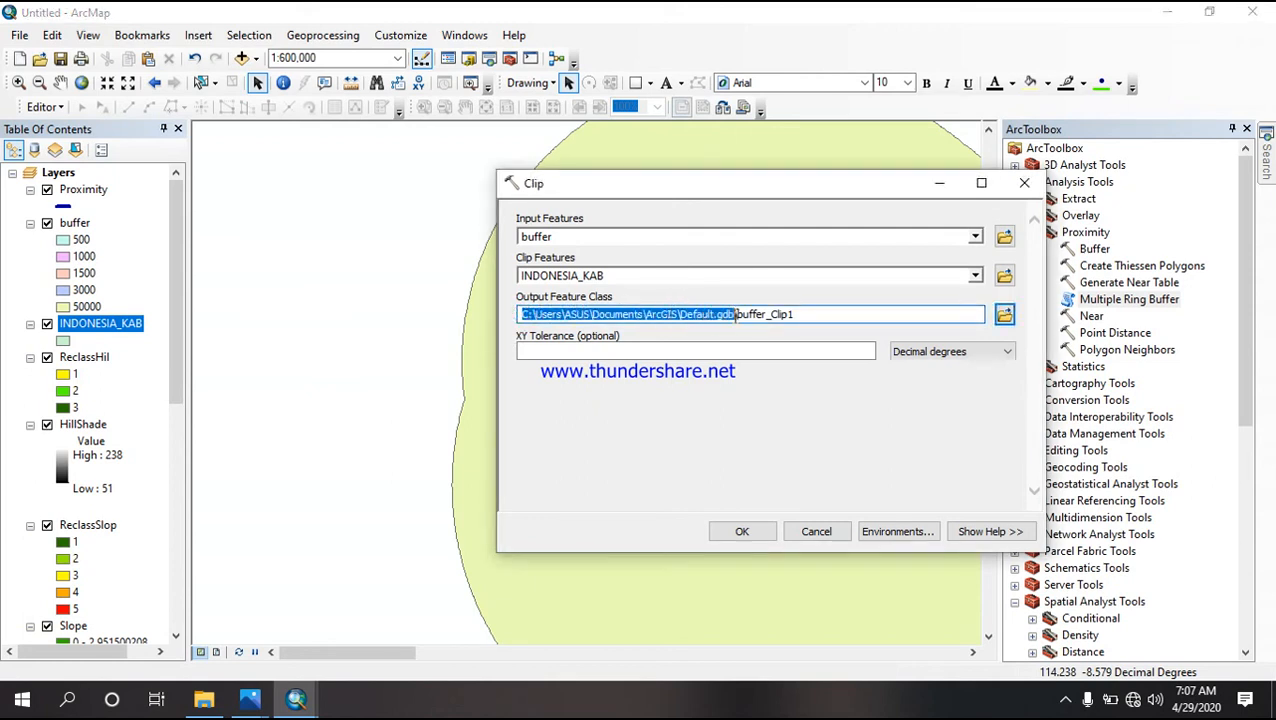
pyautogui.write('C:\\Users\\ASUS\\Documents\\paneel')
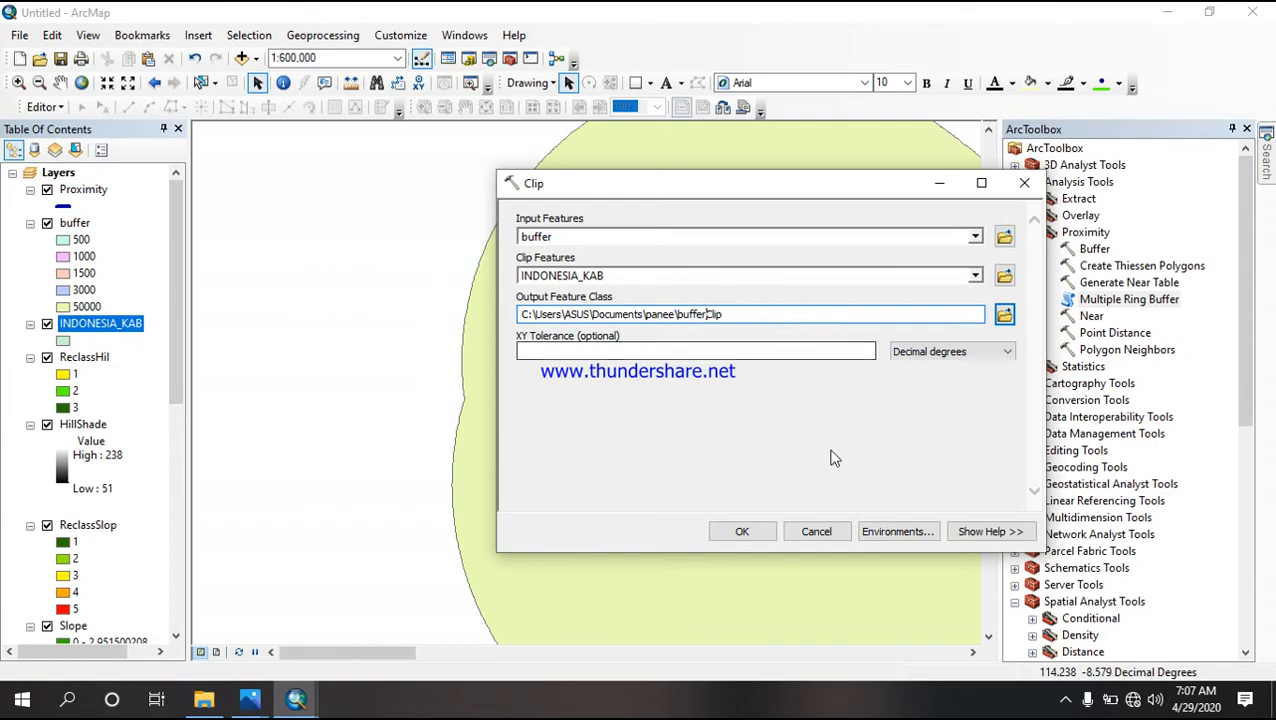
pyautogui.click(742, 531)
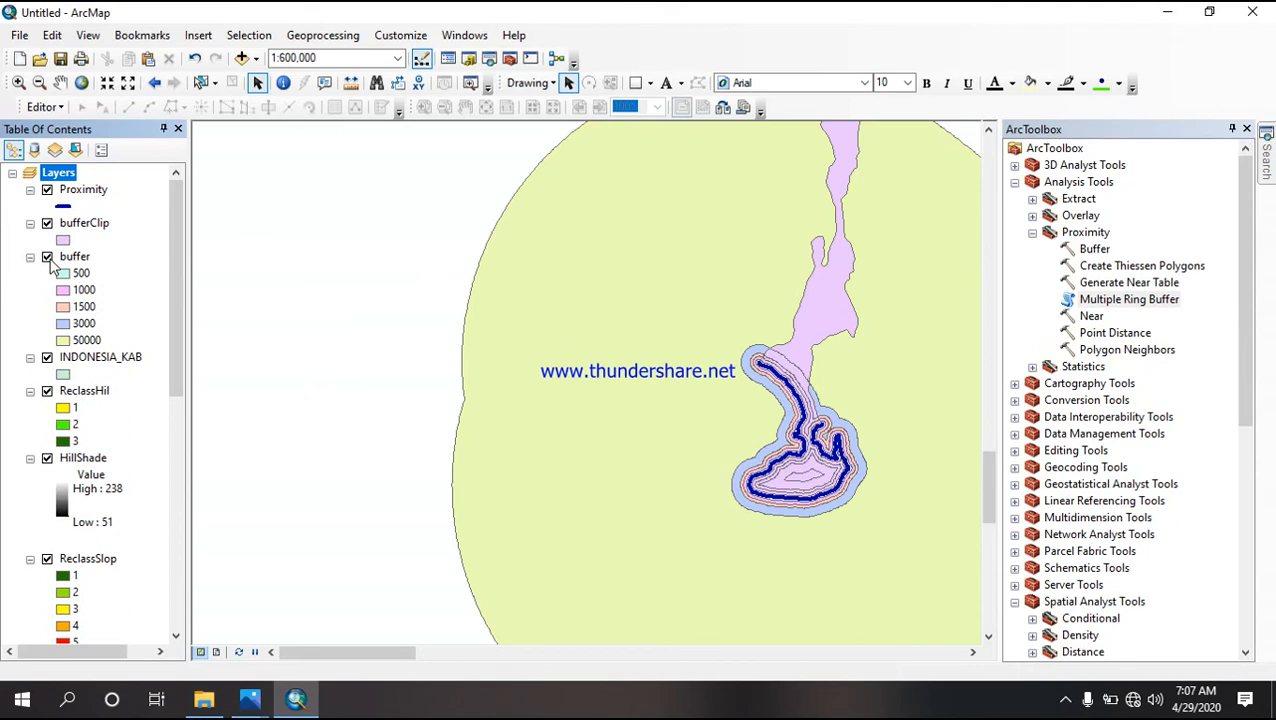
pyautogui.click(47, 257)
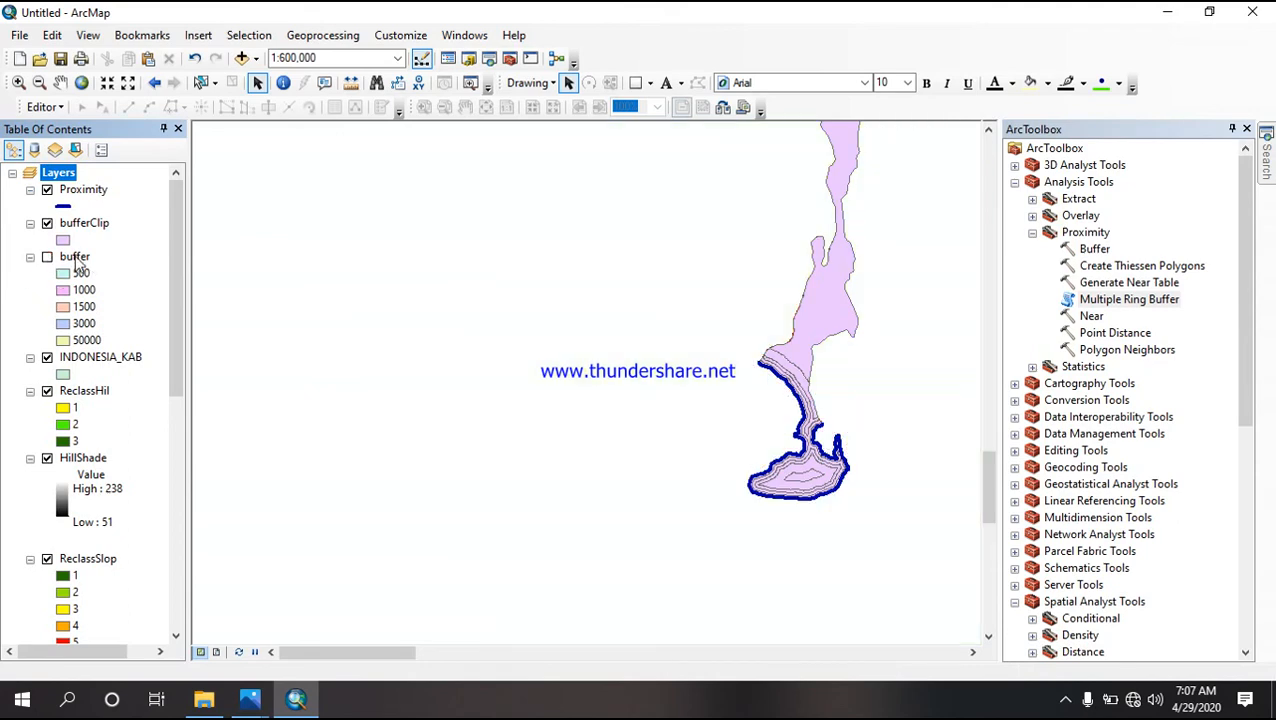
# Step: Symbolize the buffer layer by unique values of the distance field, adding all values
pyautogui.click(76, 259)
pyautogui.rightClick(74, 257)
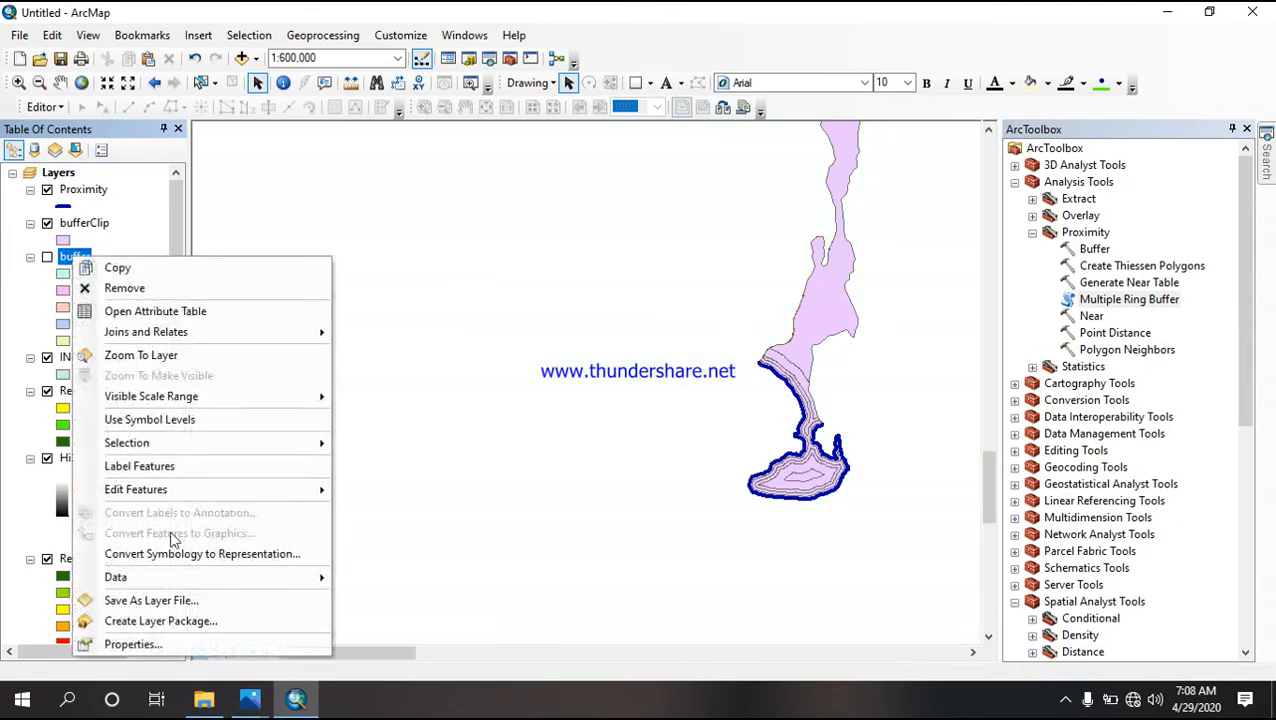
pyautogui.click(130, 645)
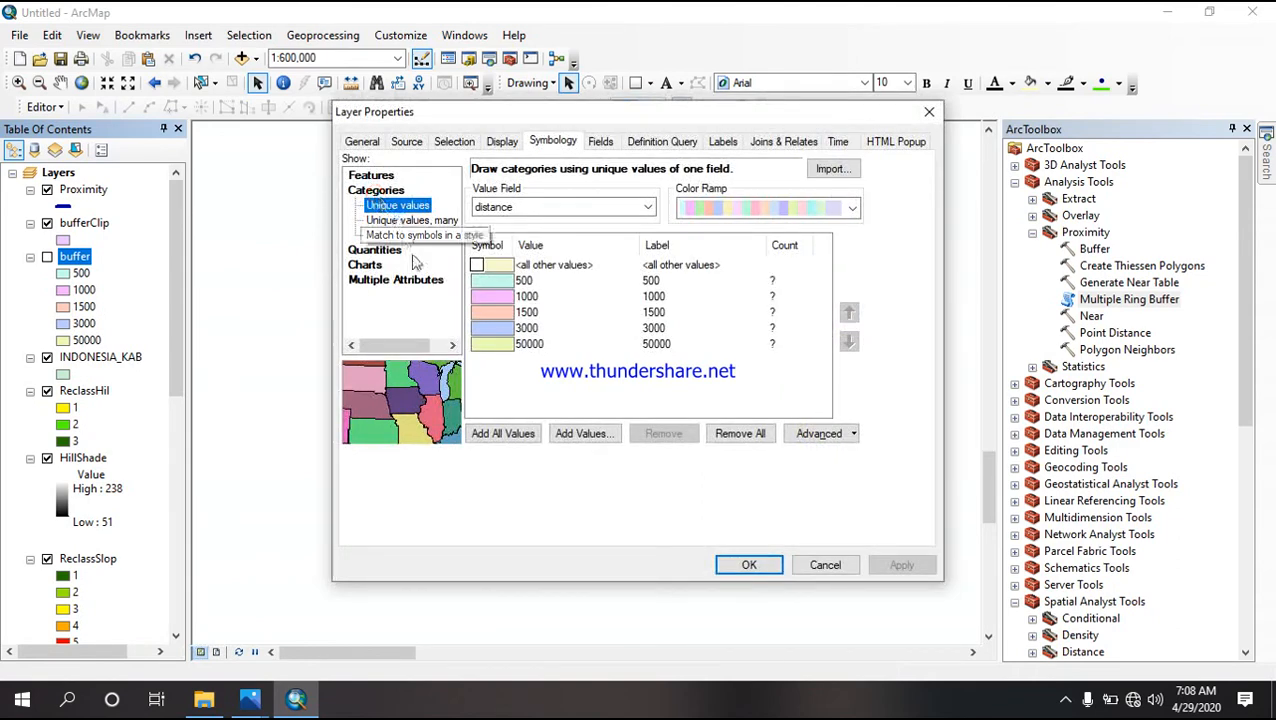
pyautogui.click(500, 435)
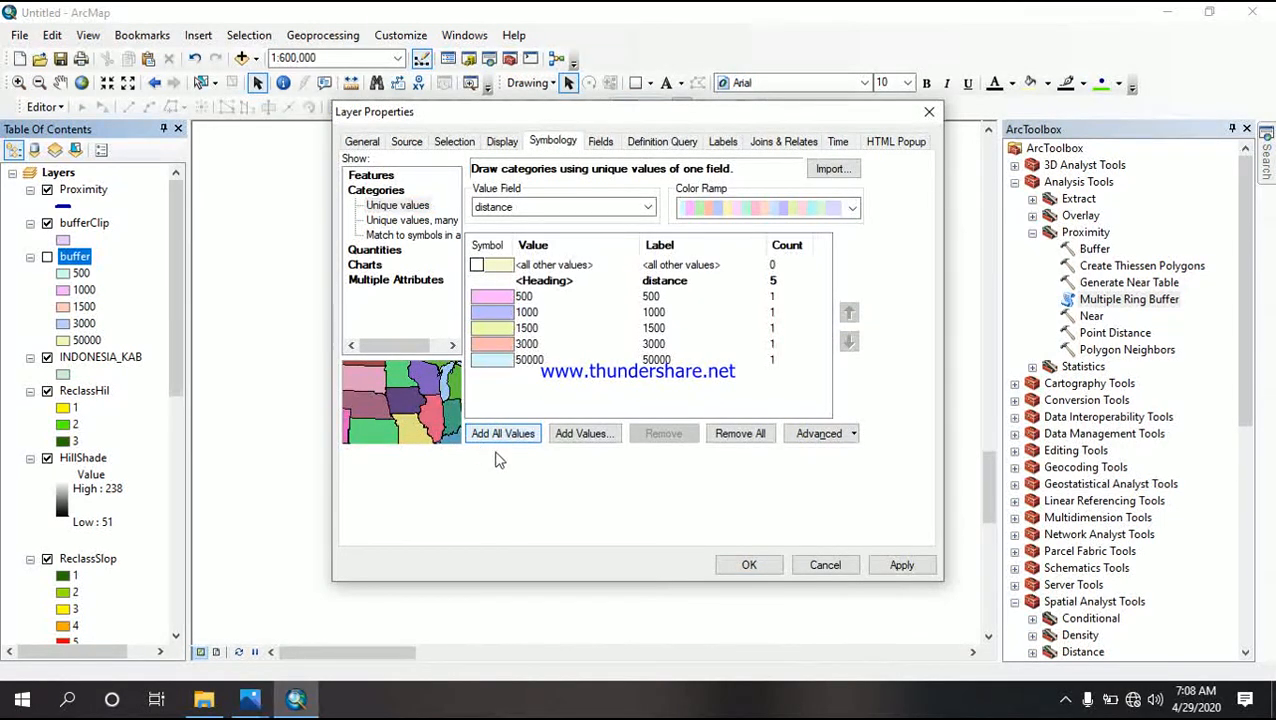
pyautogui.click(903, 566)
pyautogui.click(750, 566)
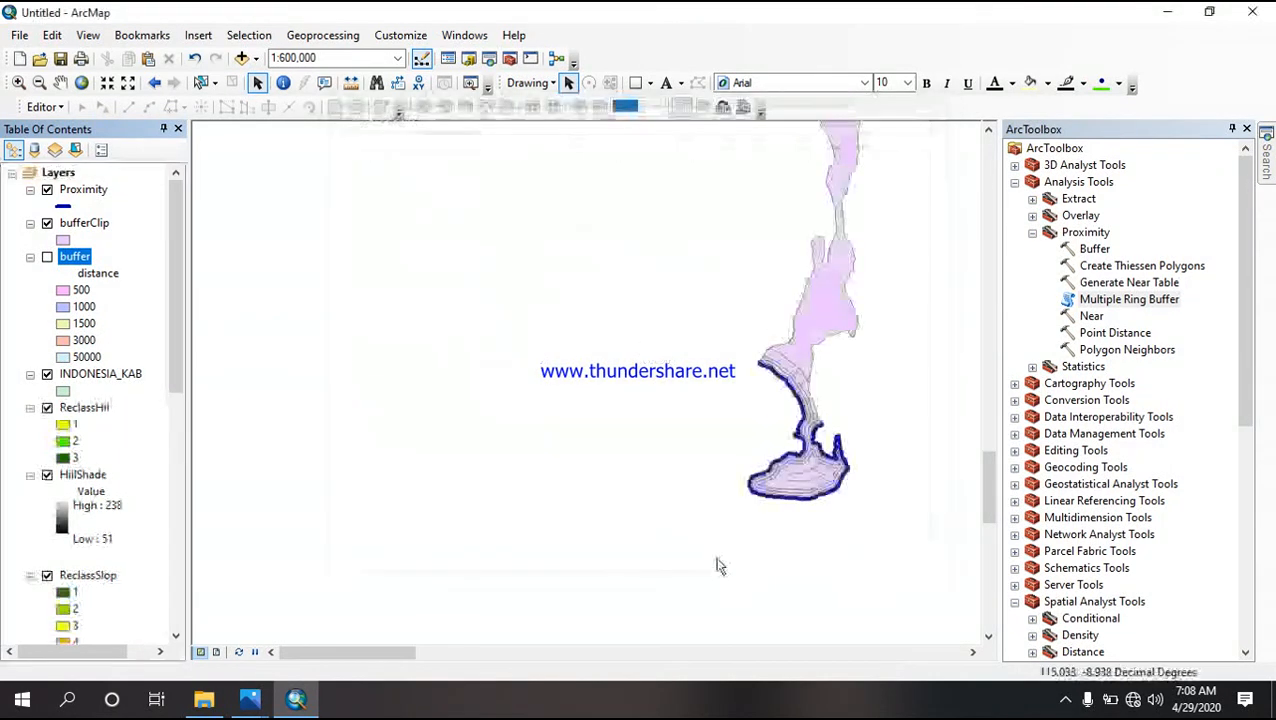
# Step: Symbolize the bufferClip layer with unique-value categories on the distance field, adding all values
pyautogui.click(58, 173)
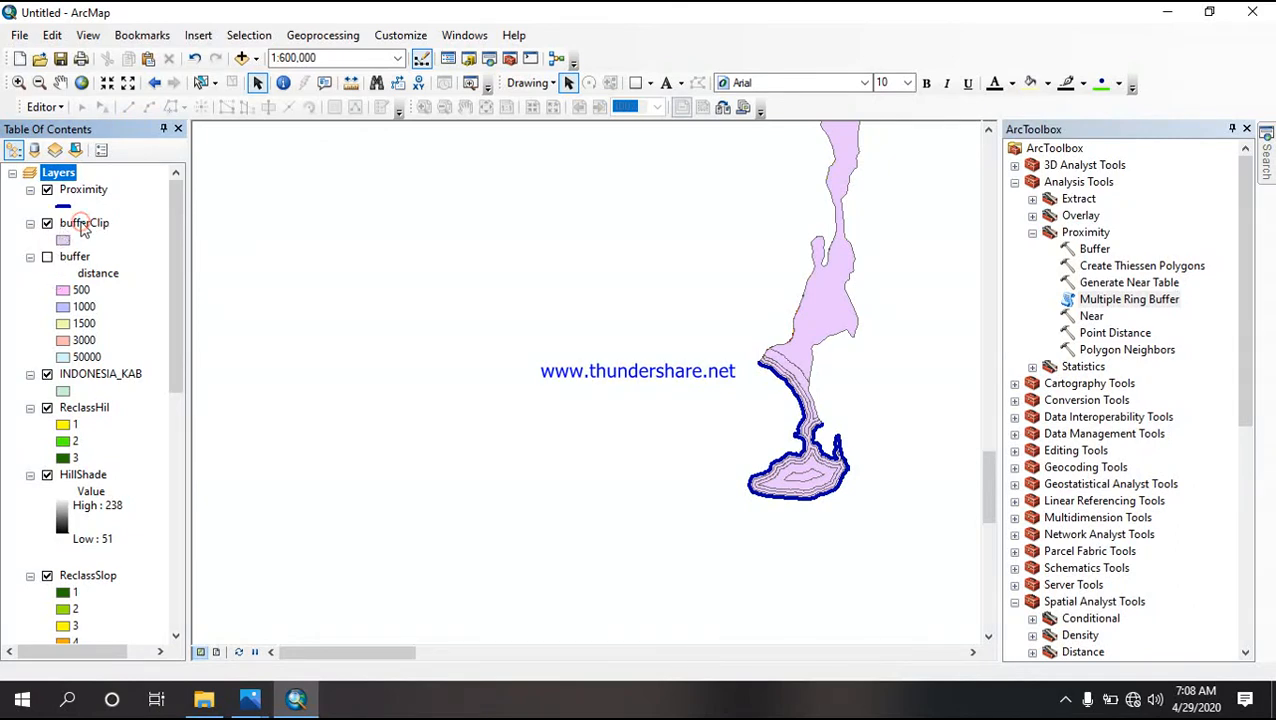
pyautogui.rightClick(81, 225)
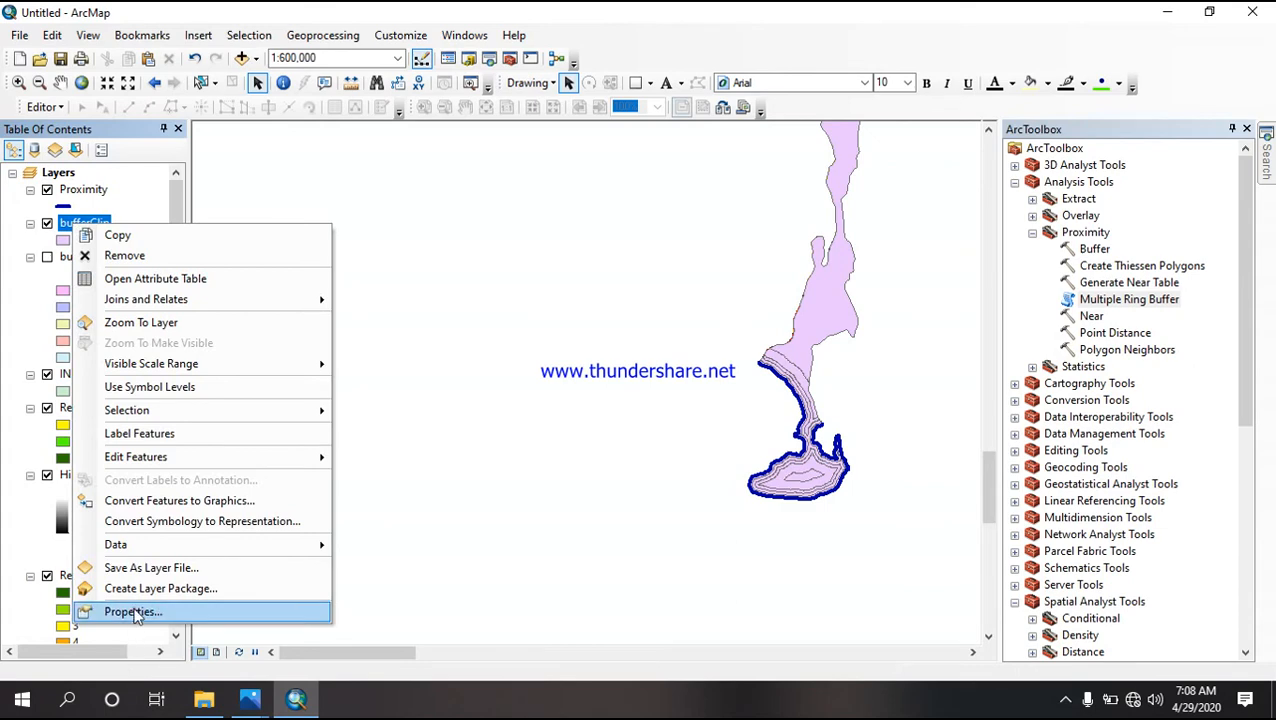
pyautogui.click(133, 611)
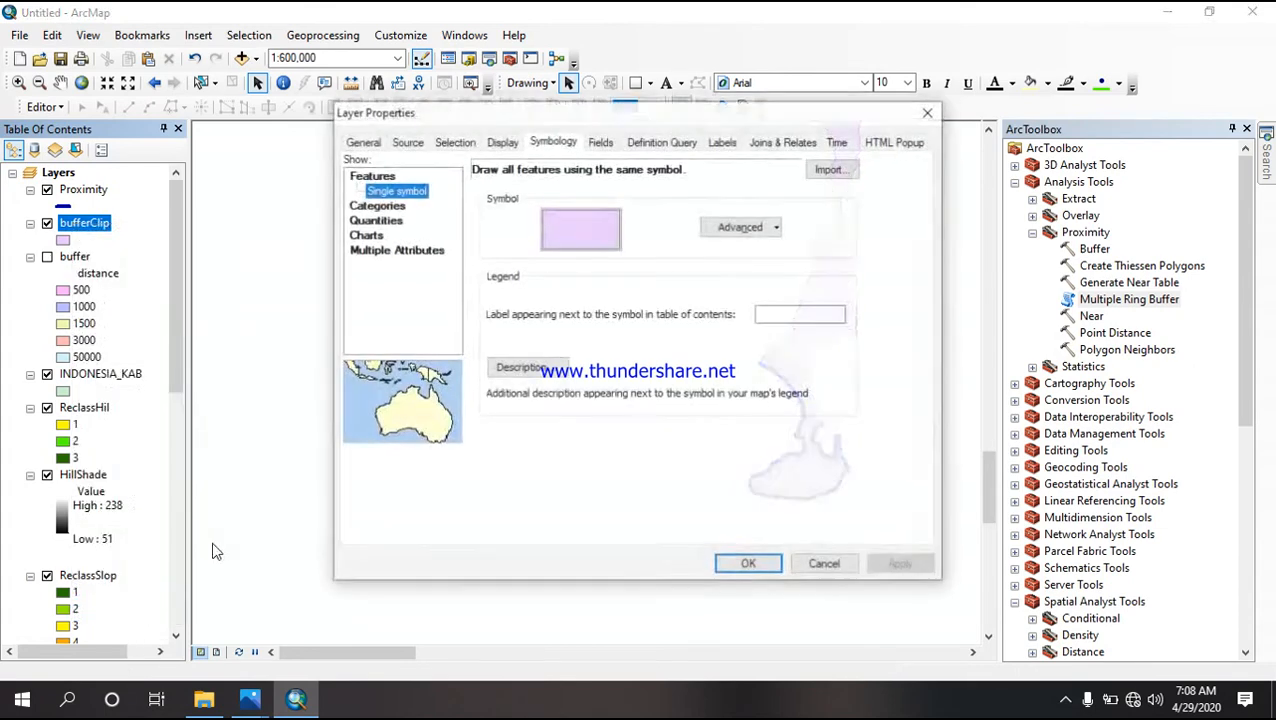
pyautogui.click(376, 207)
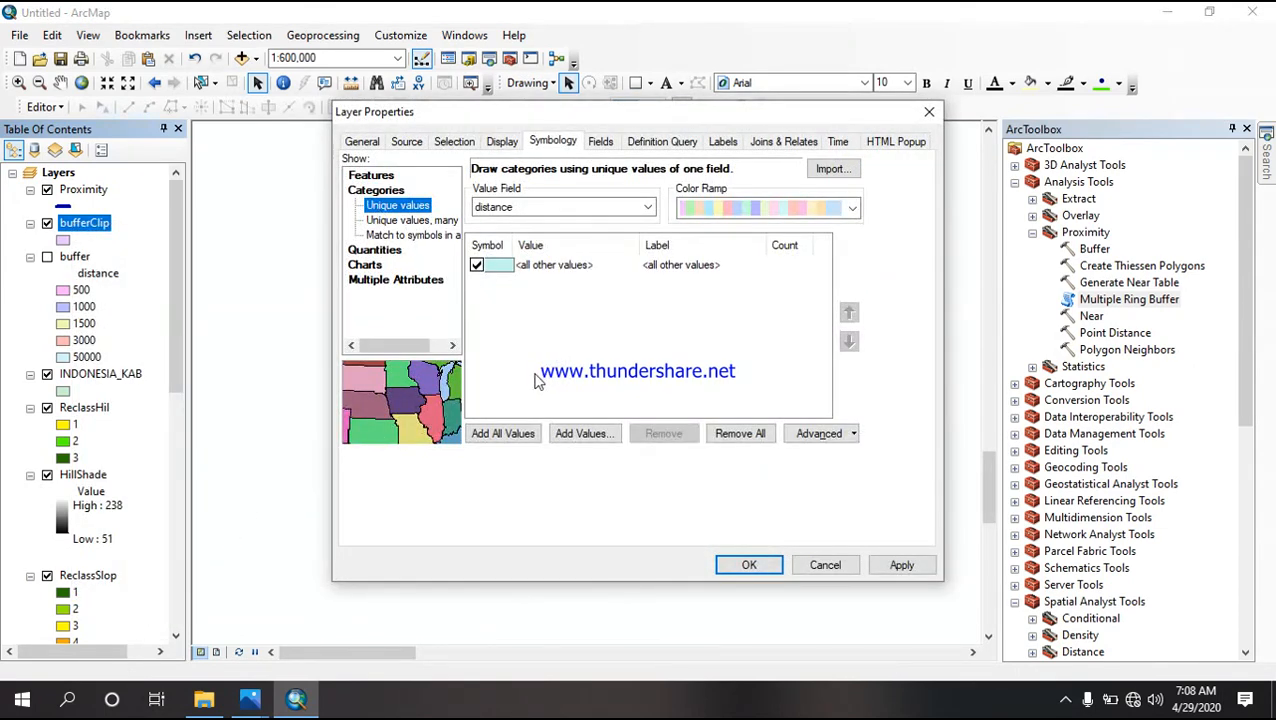
pyautogui.click(508, 434)
pyautogui.click(895, 565)
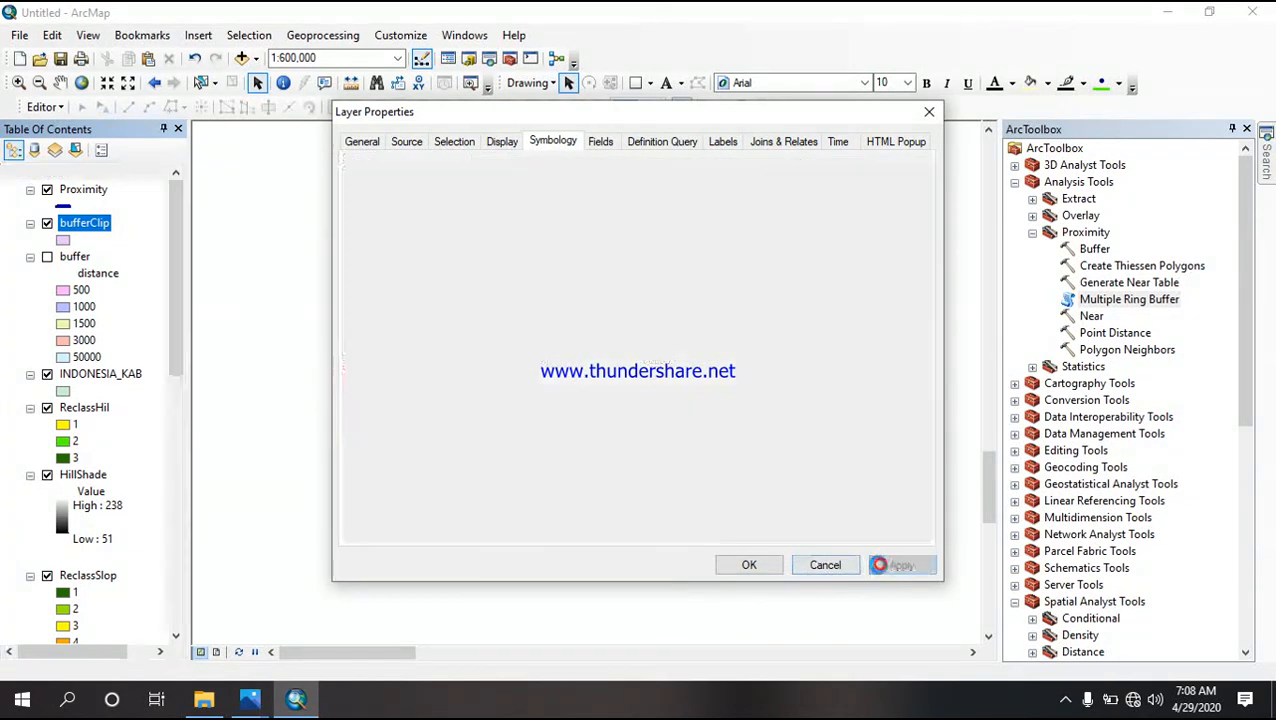
pyautogui.click(749, 565)
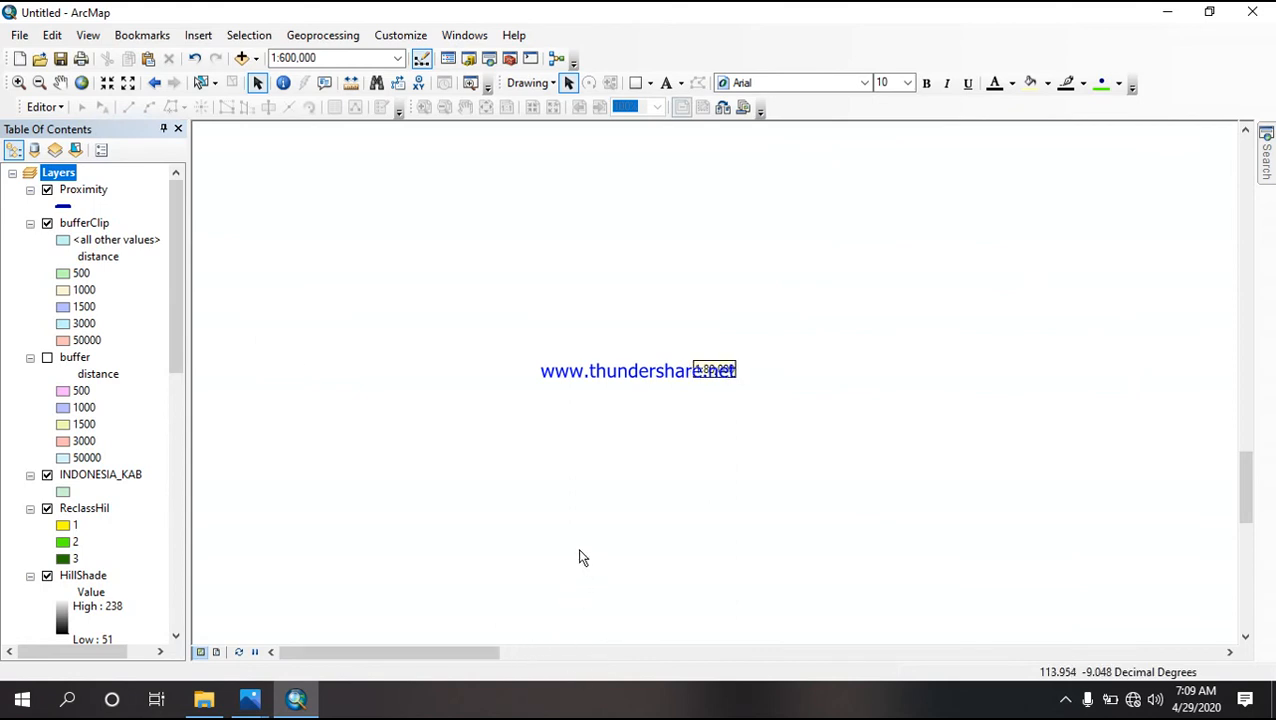
# Step: Hide the Proximity layer and open the Polygon to Raster tool with bufferClip as its input features
pyautogui.click(47, 190)
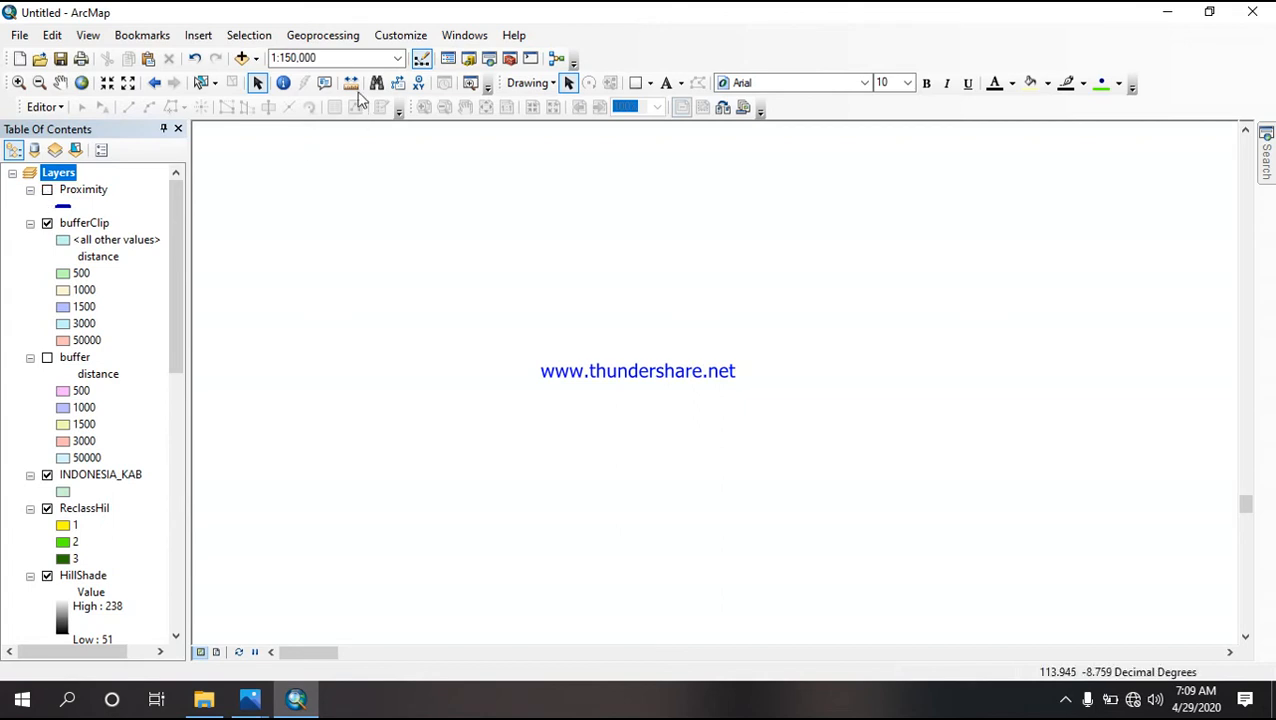
pyautogui.click(509, 58)
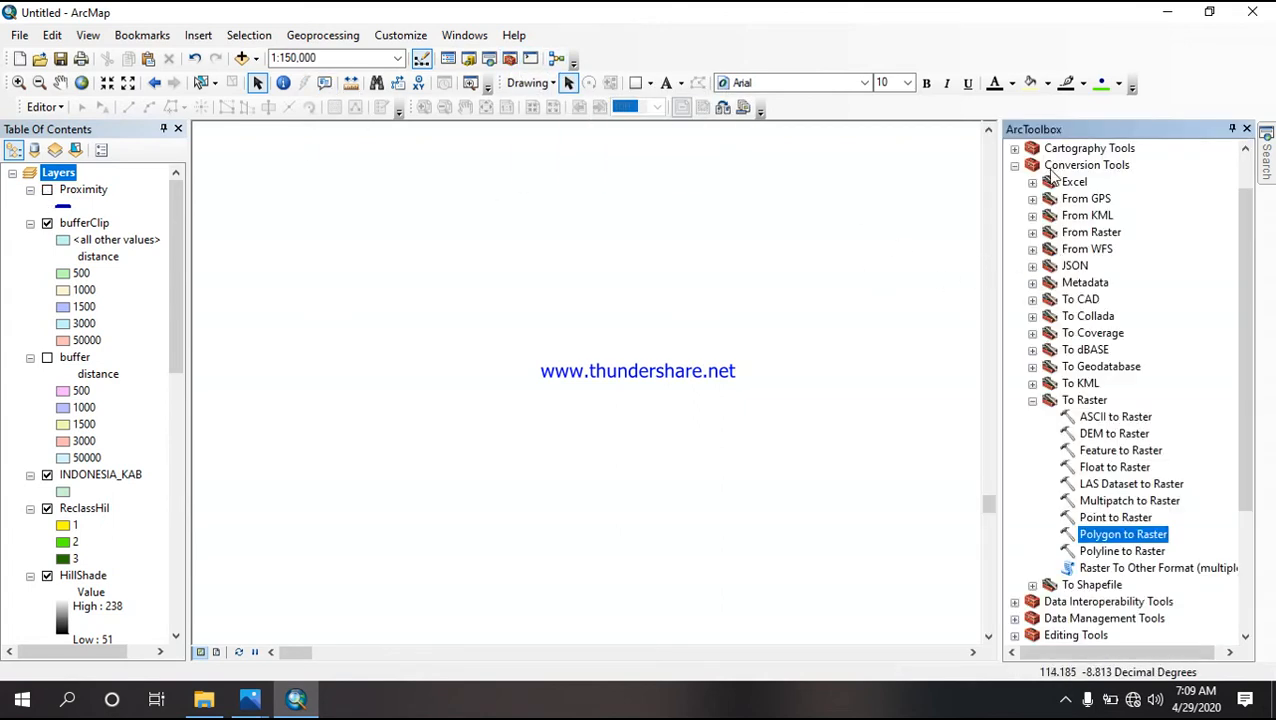
pyautogui.click(1068, 168)
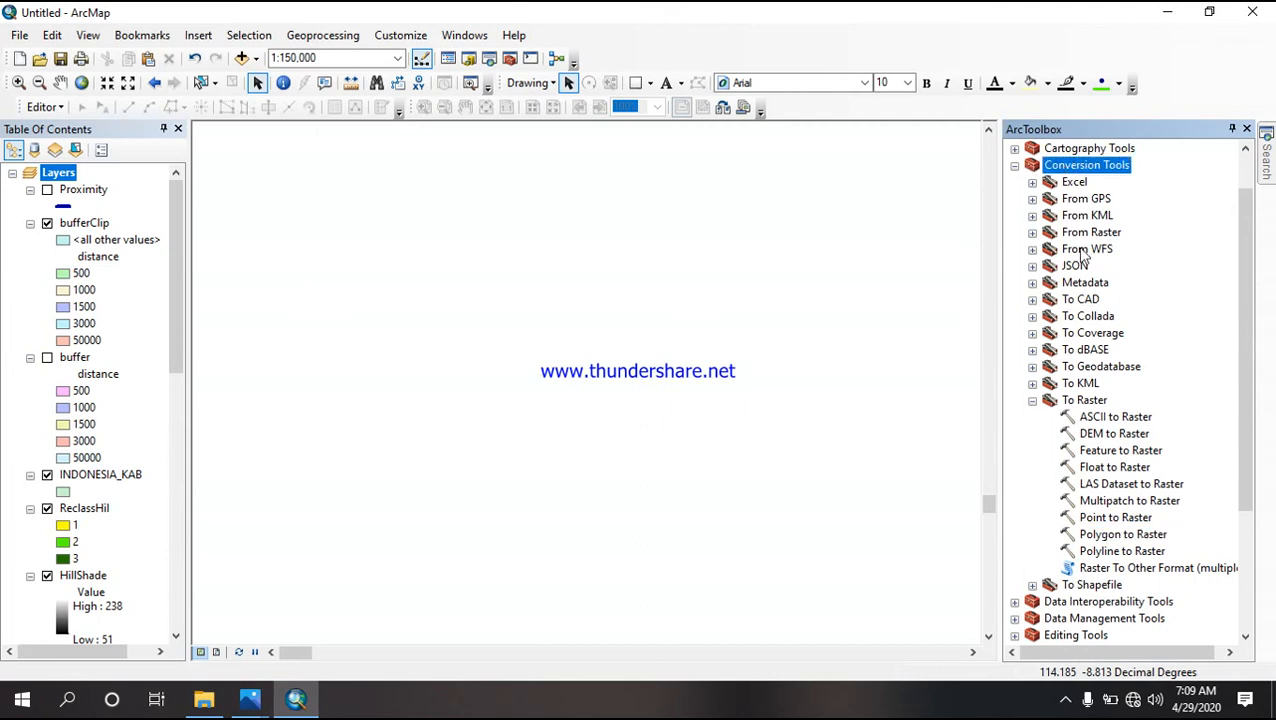
pyautogui.click(1122, 535)
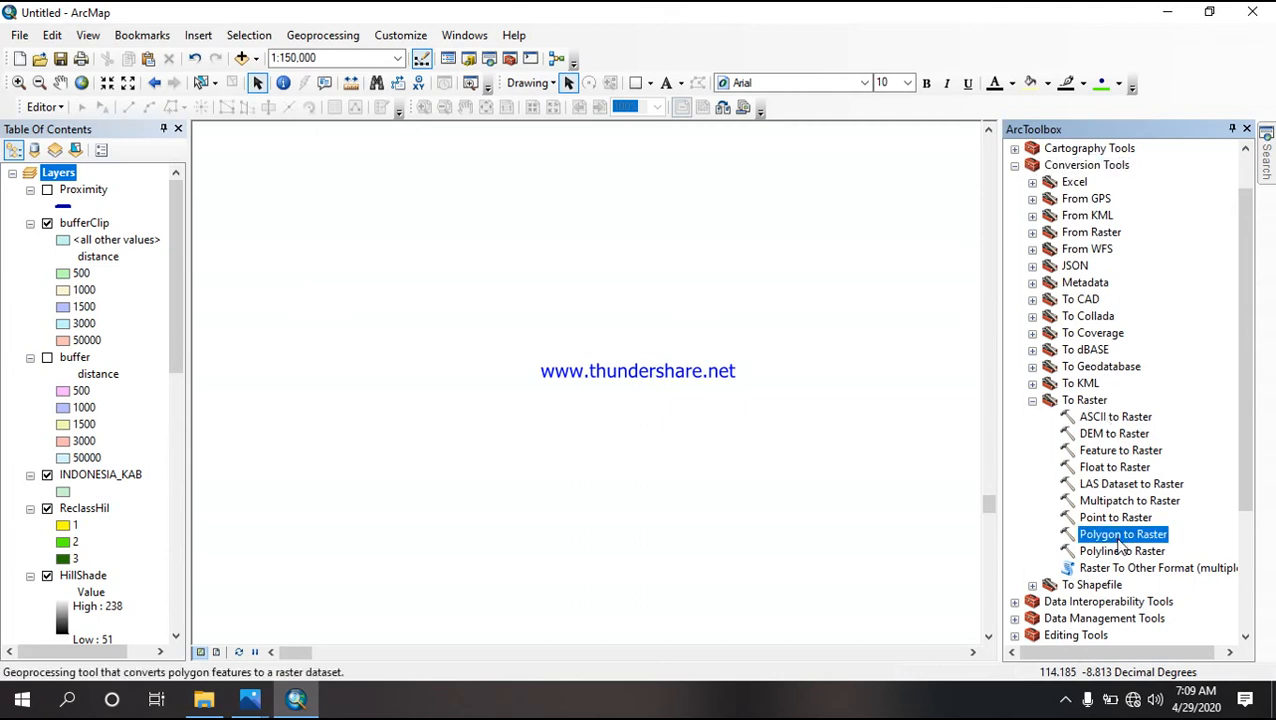
pyautogui.doubleClick(1120, 538)
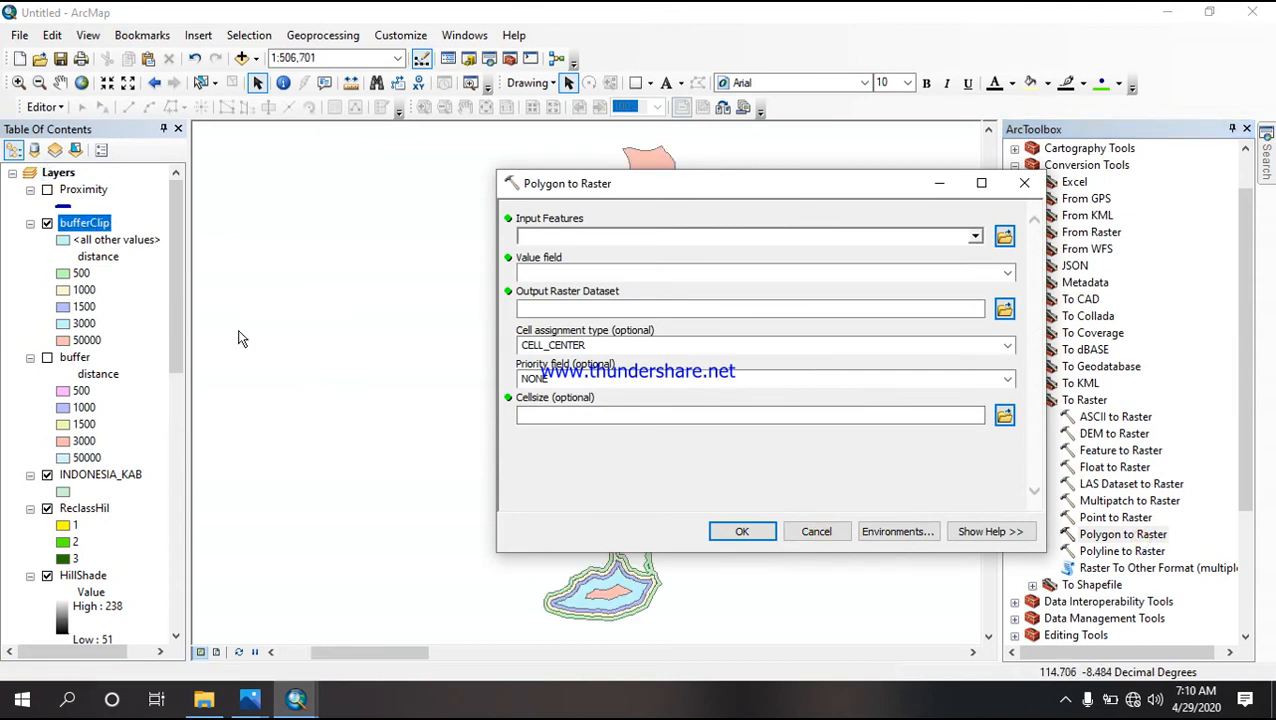
pyautogui.moveTo(68, 224); pyautogui.dragTo(546, 236)
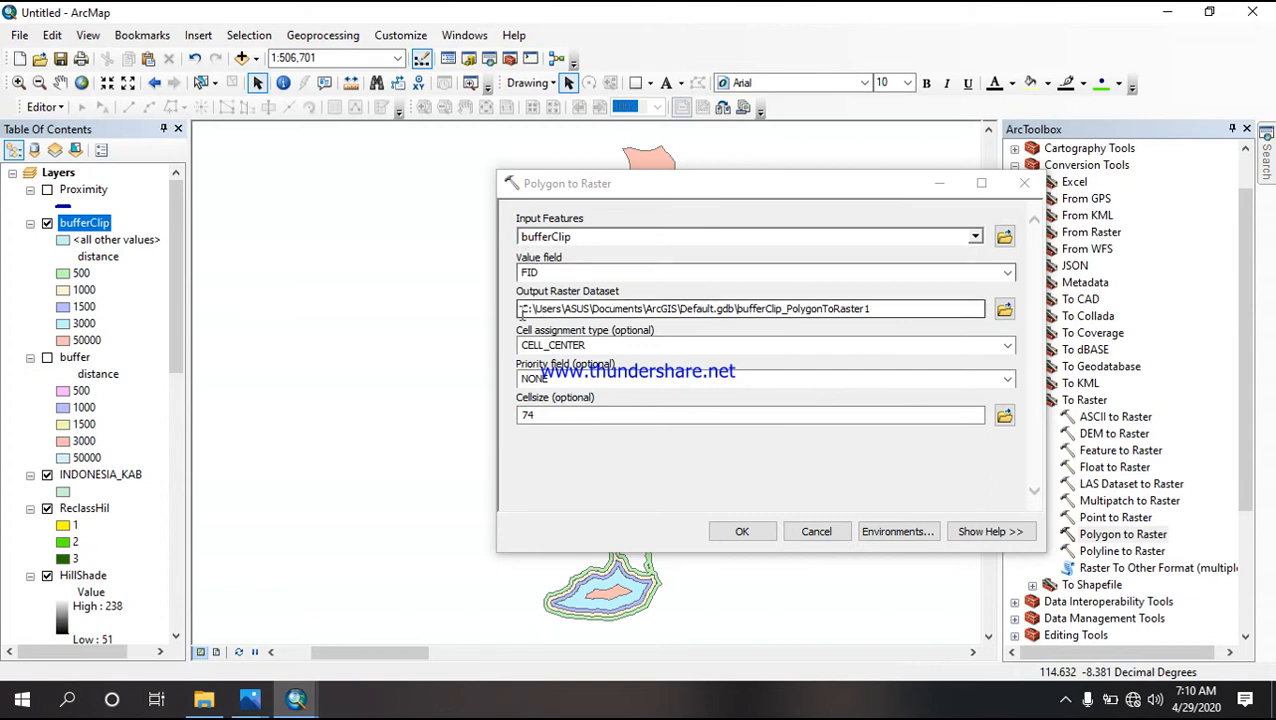
# Step: Set the output raster dataset to C:\Users\ASUS\Documents\panee\bufferust and run the Polygon to Raster conversion
pyautogui.moveTo(521, 308); pyautogui.dragTo(736, 310)
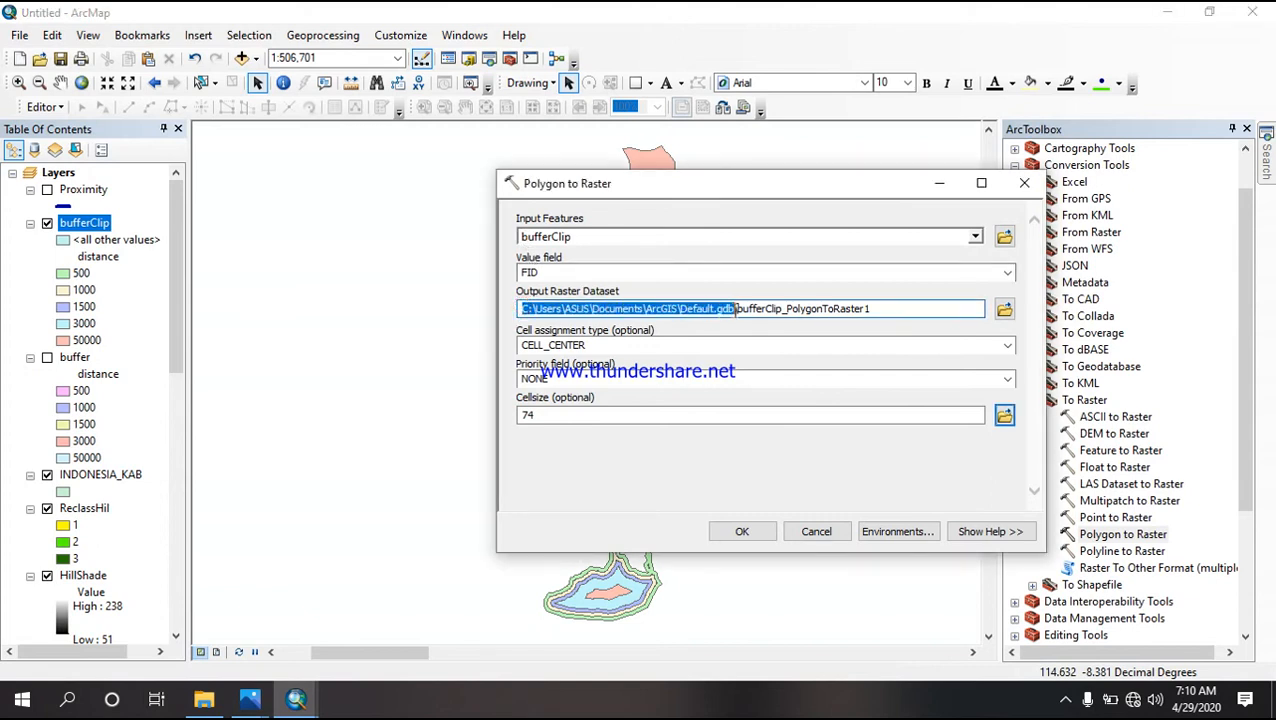
pyautogui.write('C:\\Users\\ASUS\\Documents\\panee')
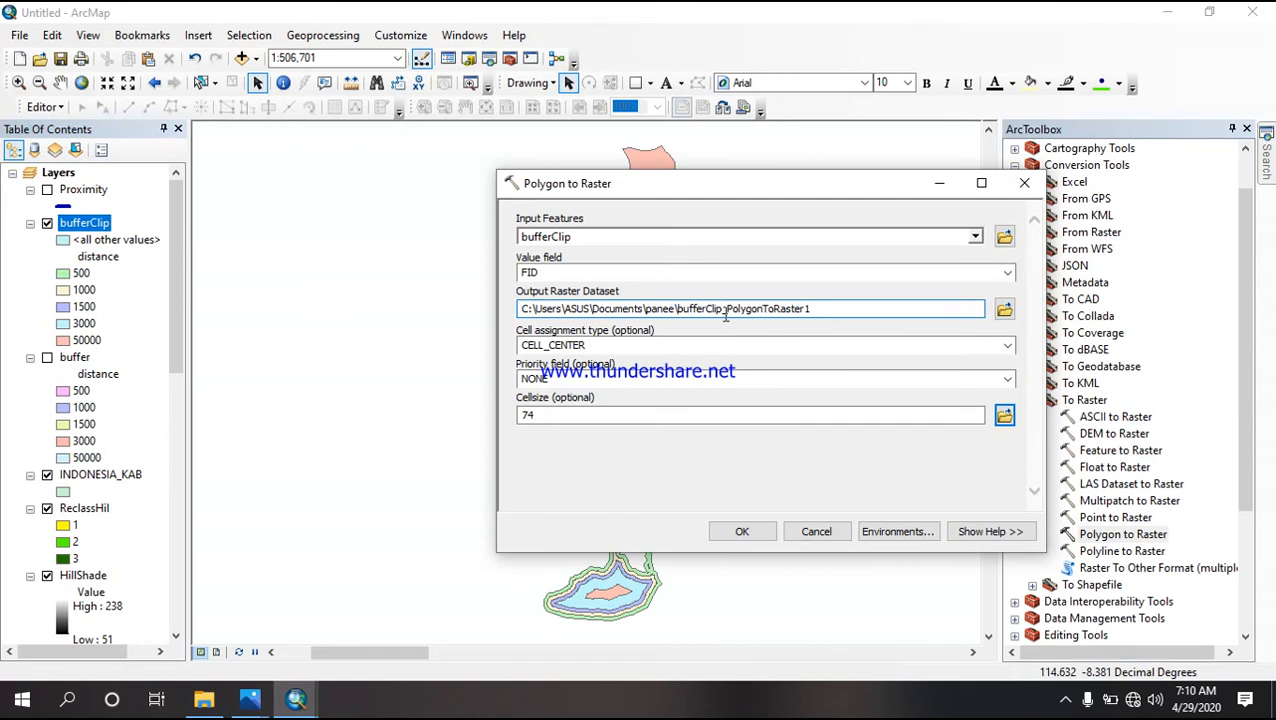
pyautogui.moveTo(714, 308); pyautogui.dragTo(822, 308)
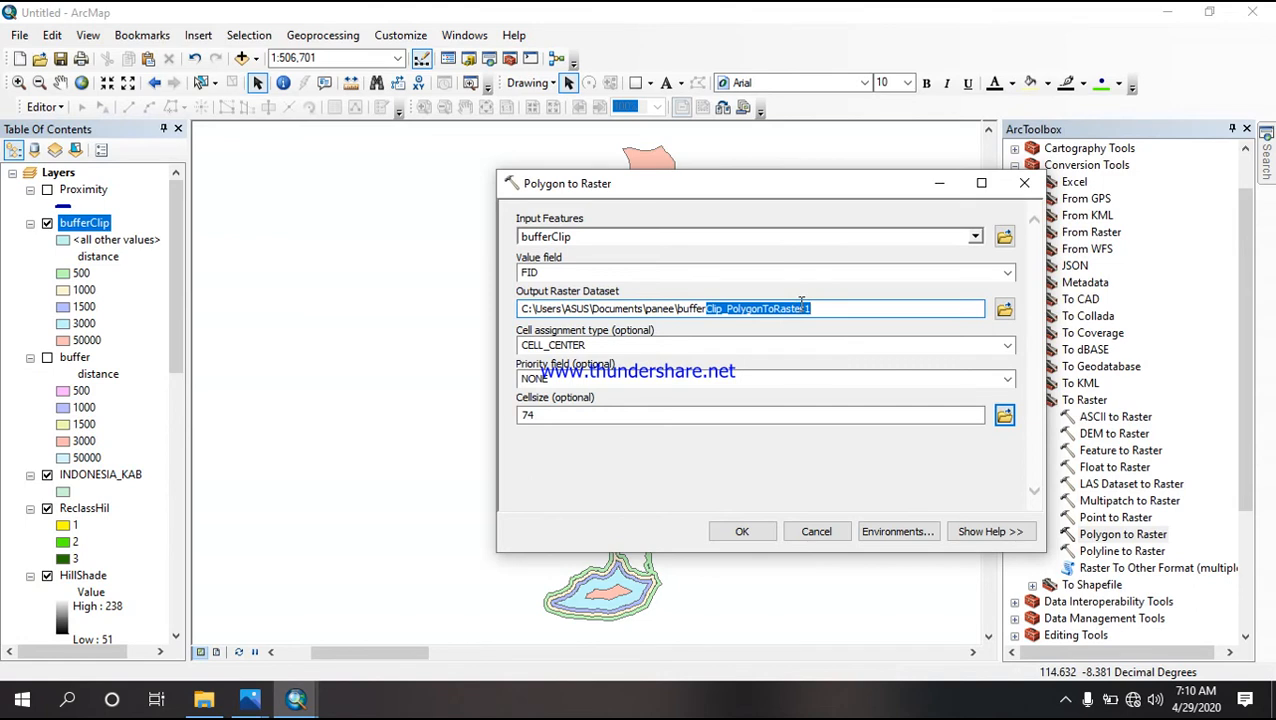
pyautogui.write('e')
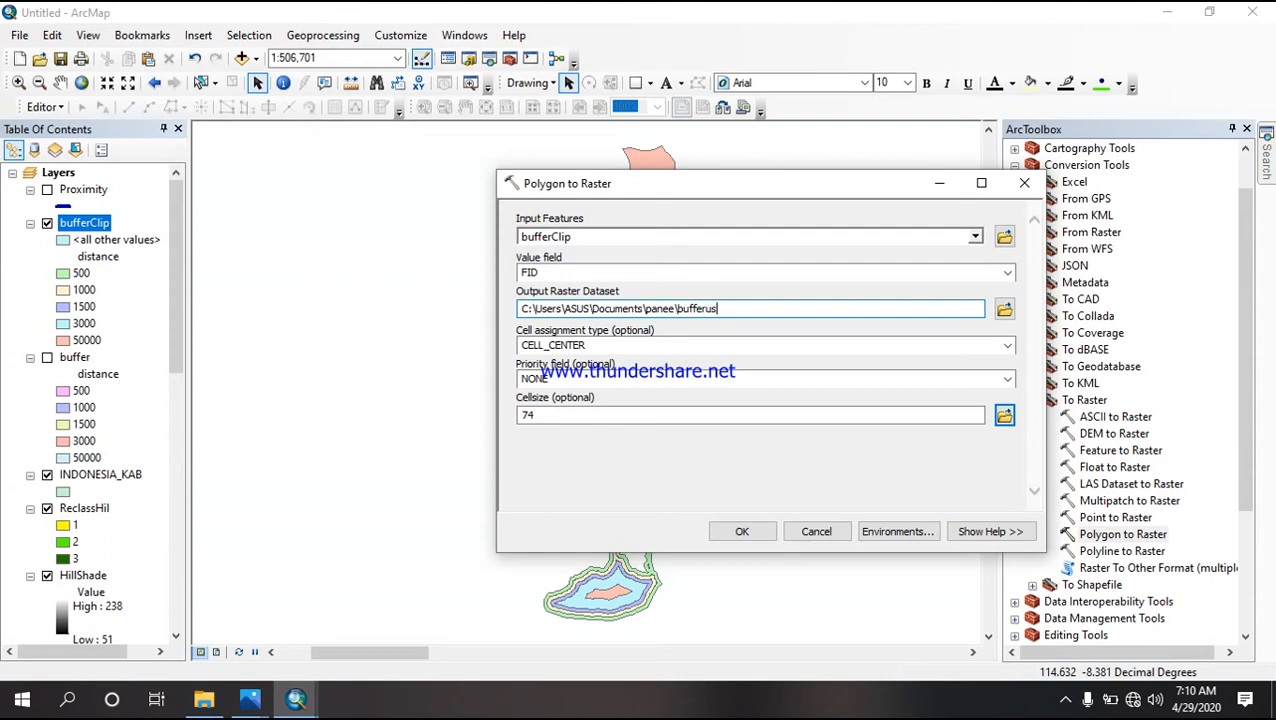
pyautogui.click(742, 531)
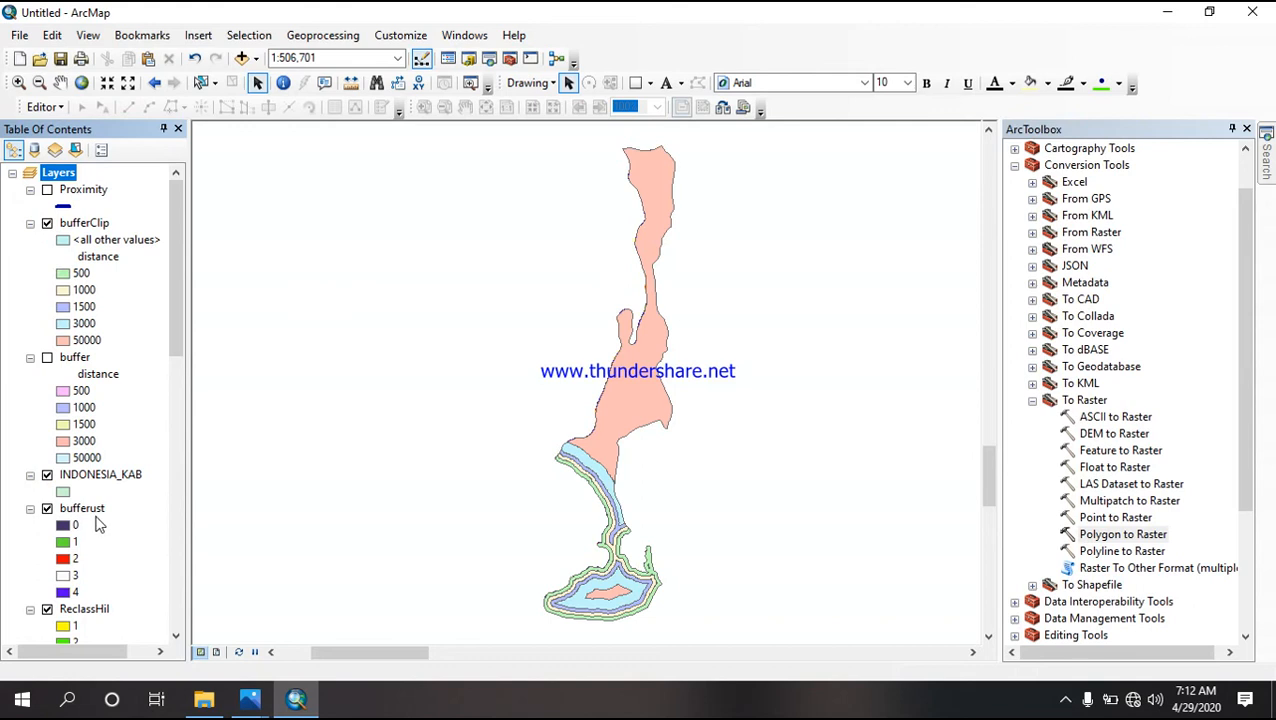
# Step: Place the bufferust raster directly above bufferClip and color class 0 red, class 1 orange and class 2 yellow
pyautogui.moveTo(95, 513)
pyautogui.mouseDown()
pyautogui.moveTo(124, 355)
pyautogui.moveTo(88, 208)
pyautogui.mouseUp()
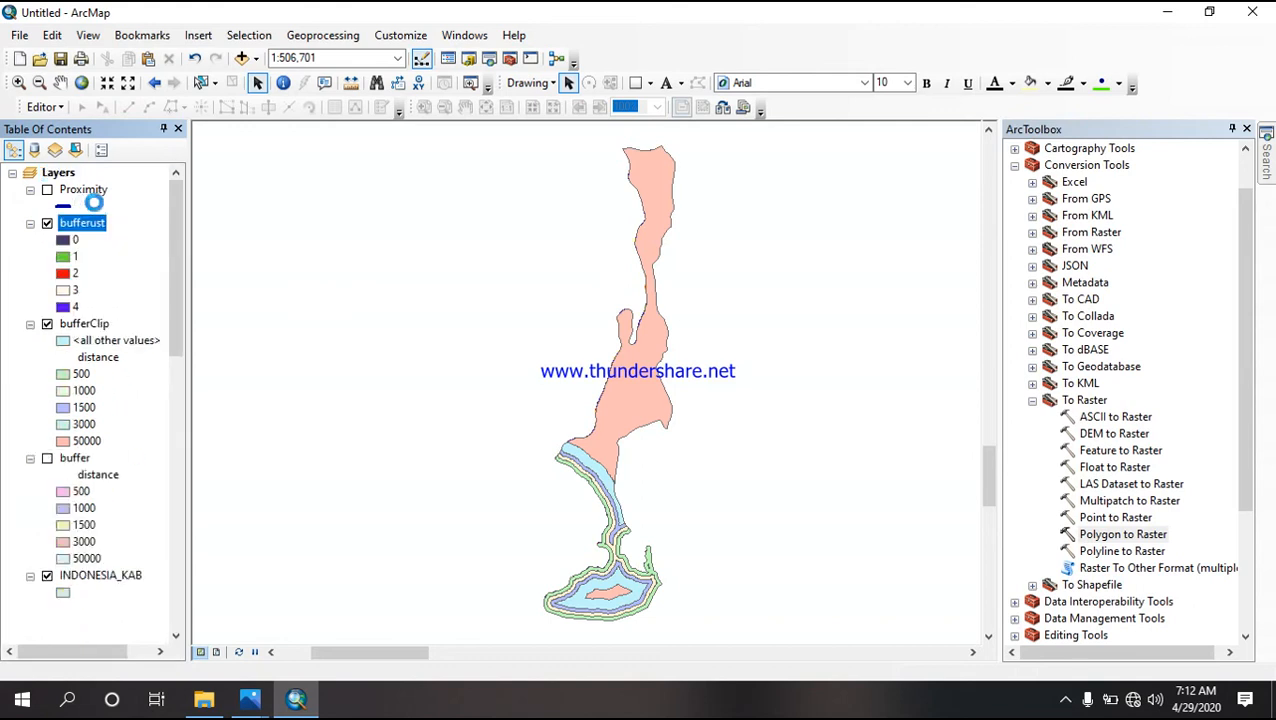
pyautogui.rightClick(68, 244)
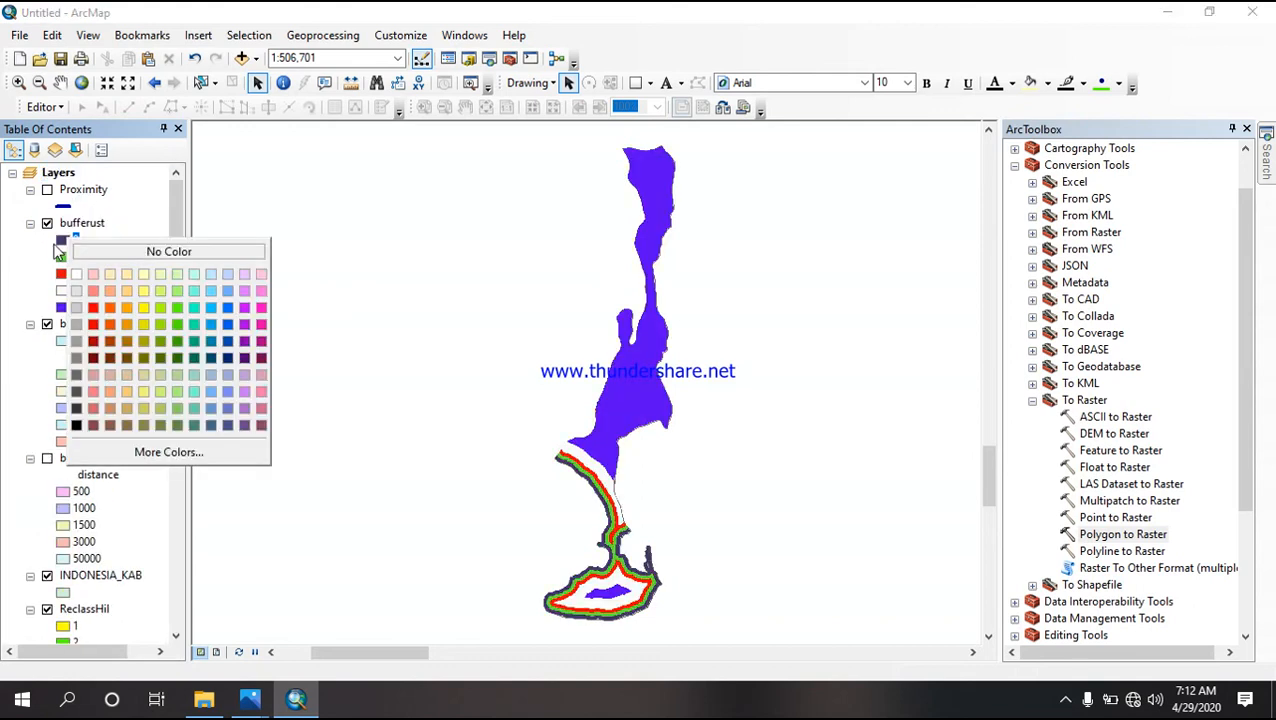
pyautogui.click(92, 308)
pyautogui.rightClick(70, 259)
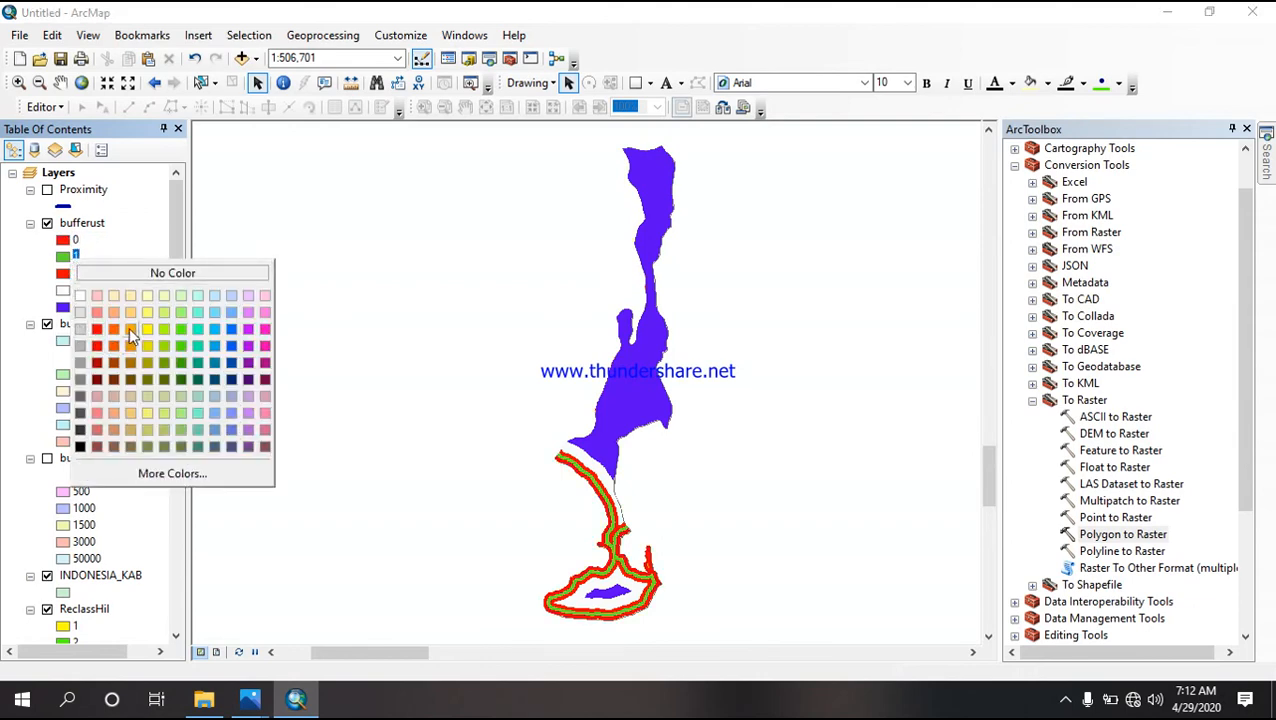
pyautogui.click(130, 329)
pyautogui.rightClick(62, 275)
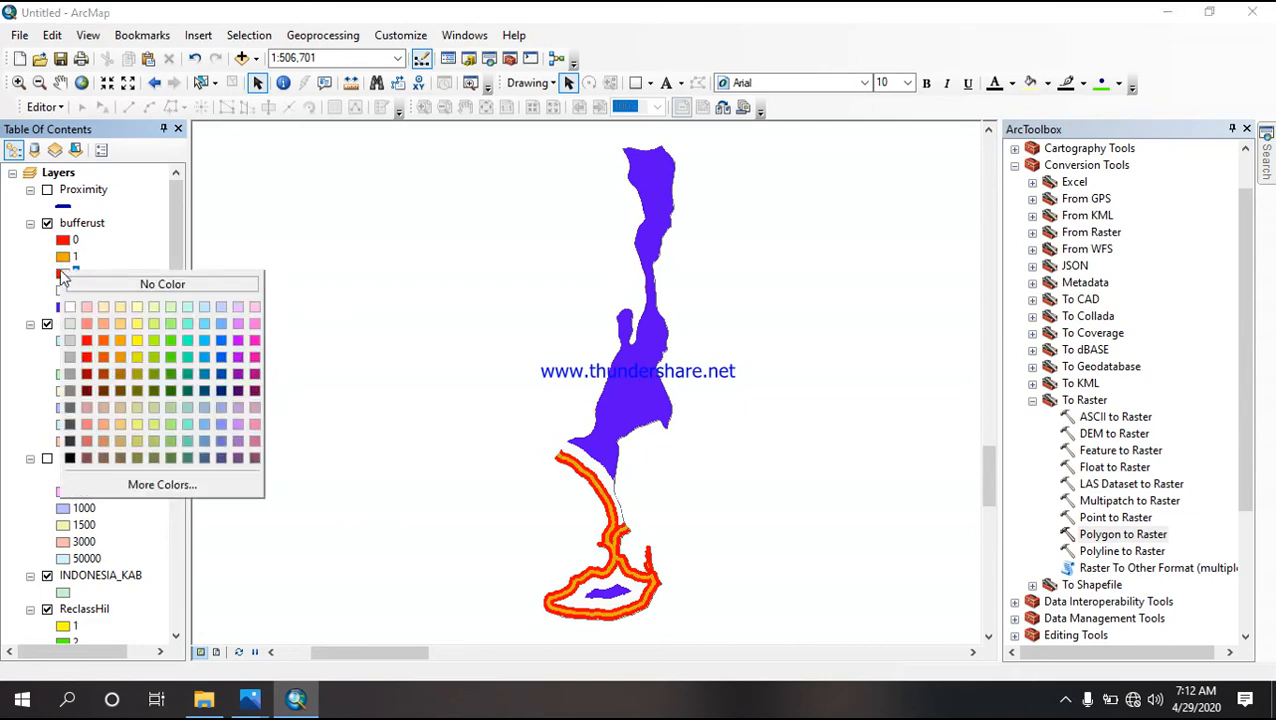
pyautogui.click(142, 345)
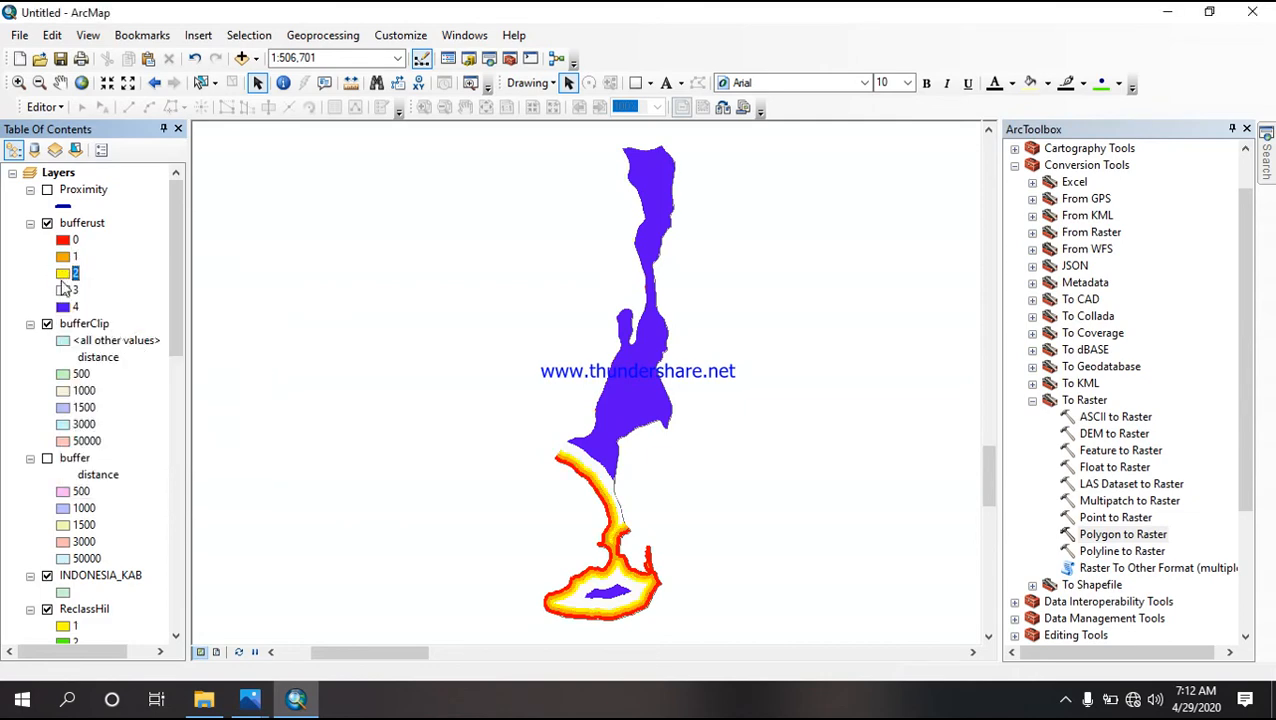
# Step: Color bufferust class 3 green and class 4 dark green
pyautogui.rightClick(66, 283)
pyautogui.rightClick(63, 291)
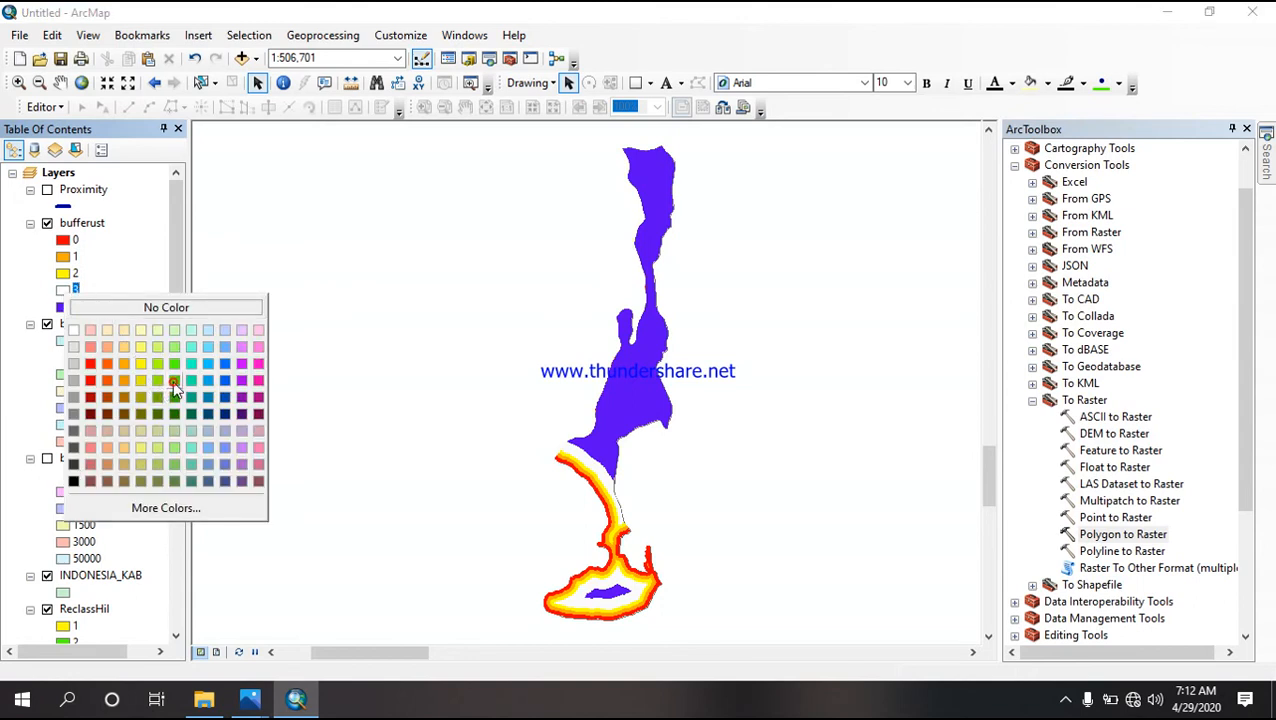
pyautogui.click(174, 381)
pyautogui.rightClick(63, 307)
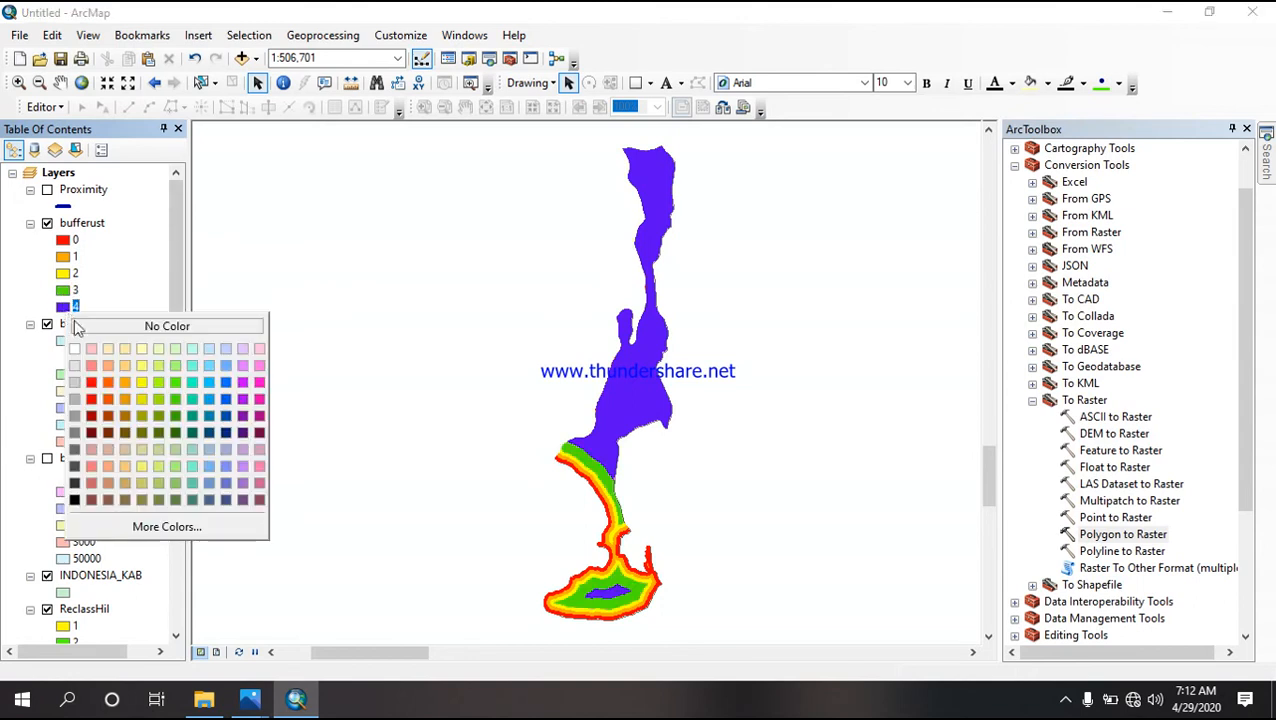
pyautogui.click(183, 440)
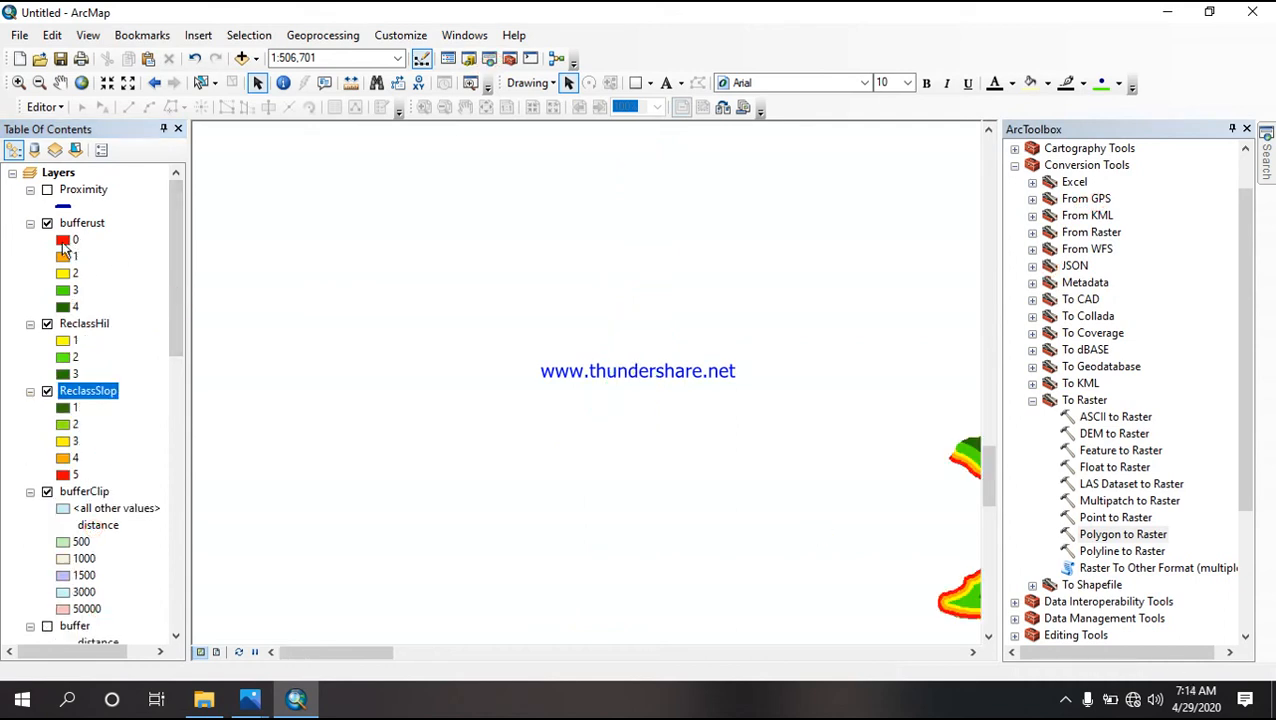
# Step: Open the Raster Calculator tool and begin the map algebra expression with "bufferust" * 45 +
pyautogui.moveTo(343, 652); pyautogui.dragTo(376, 655)
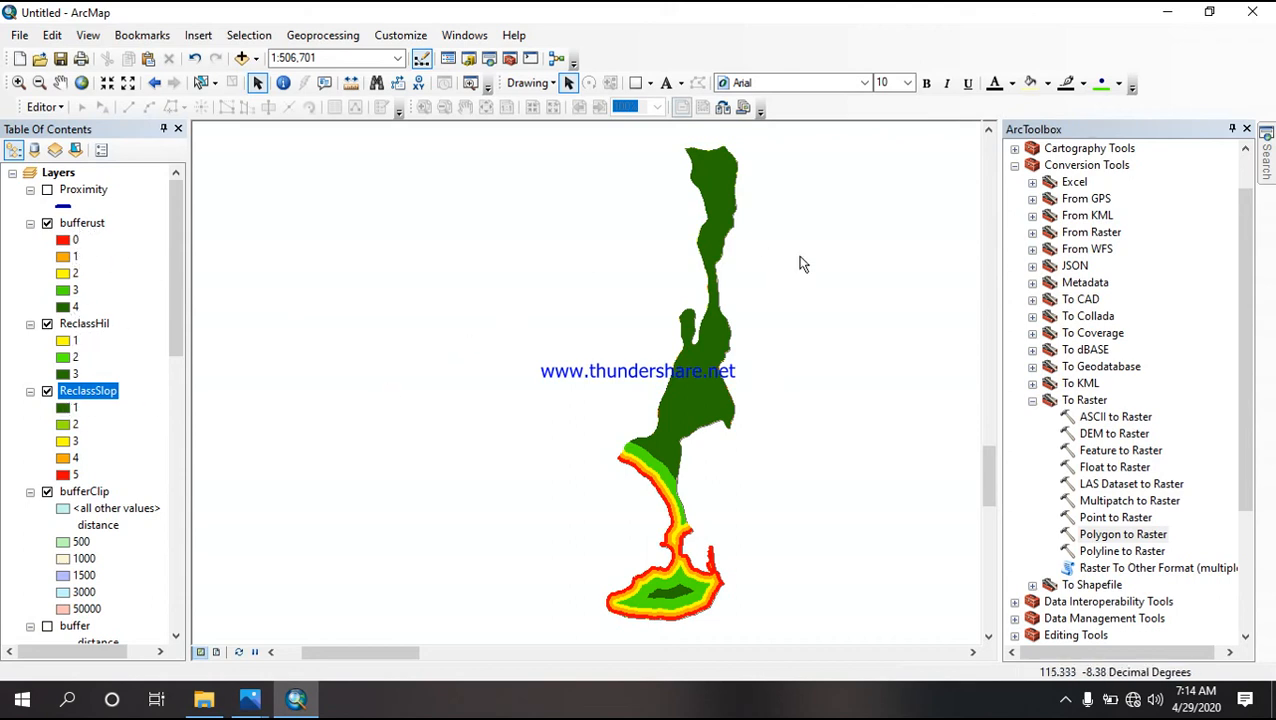
pyautogui.click(490, 60)
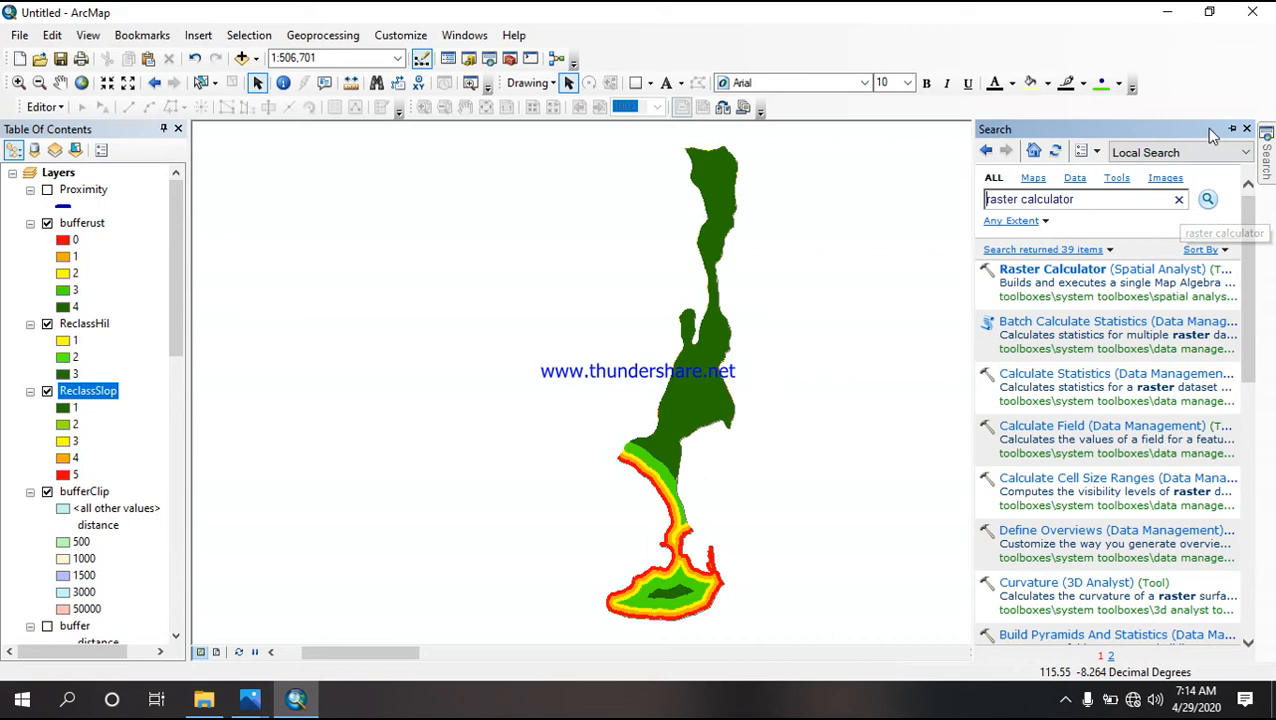
pyautogui.click(1088, 272)
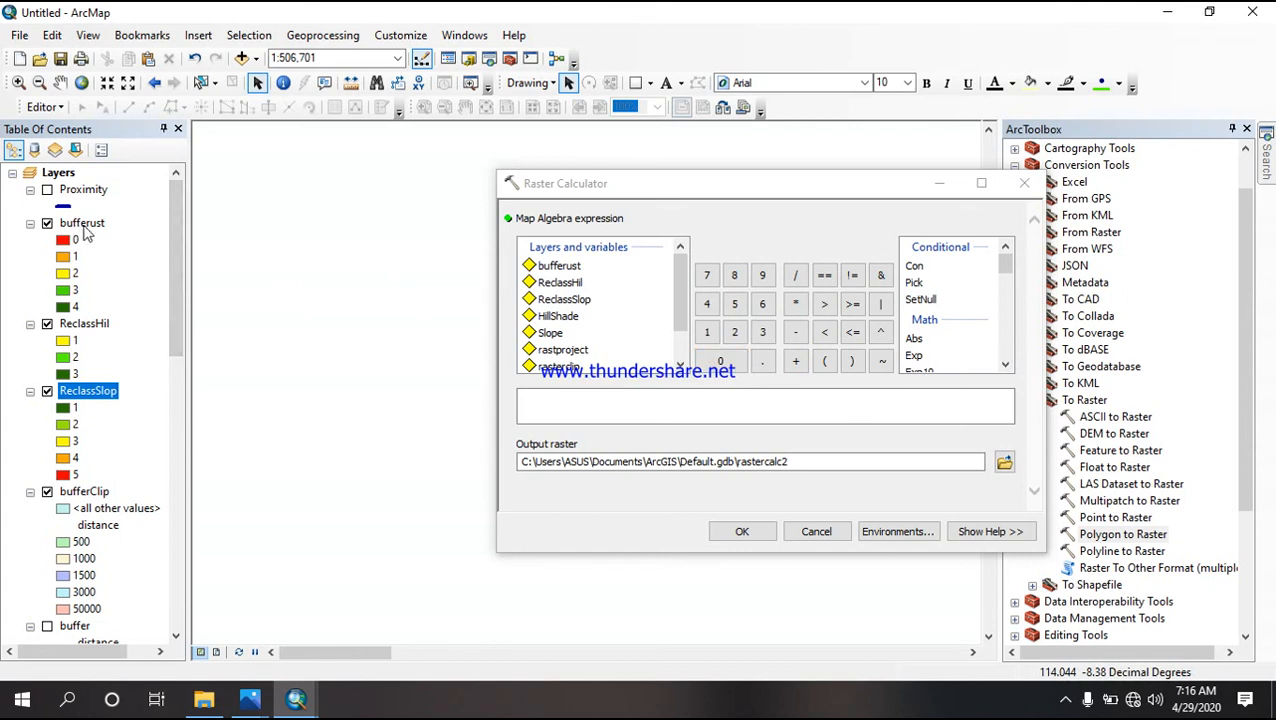
pyautogui.doubleClick(562, 267)
pyautogui.click(795, 303)
pyautogui.click(706, 303)
pyautogui.click(732, 305)
pyautogui.click(795, 361)
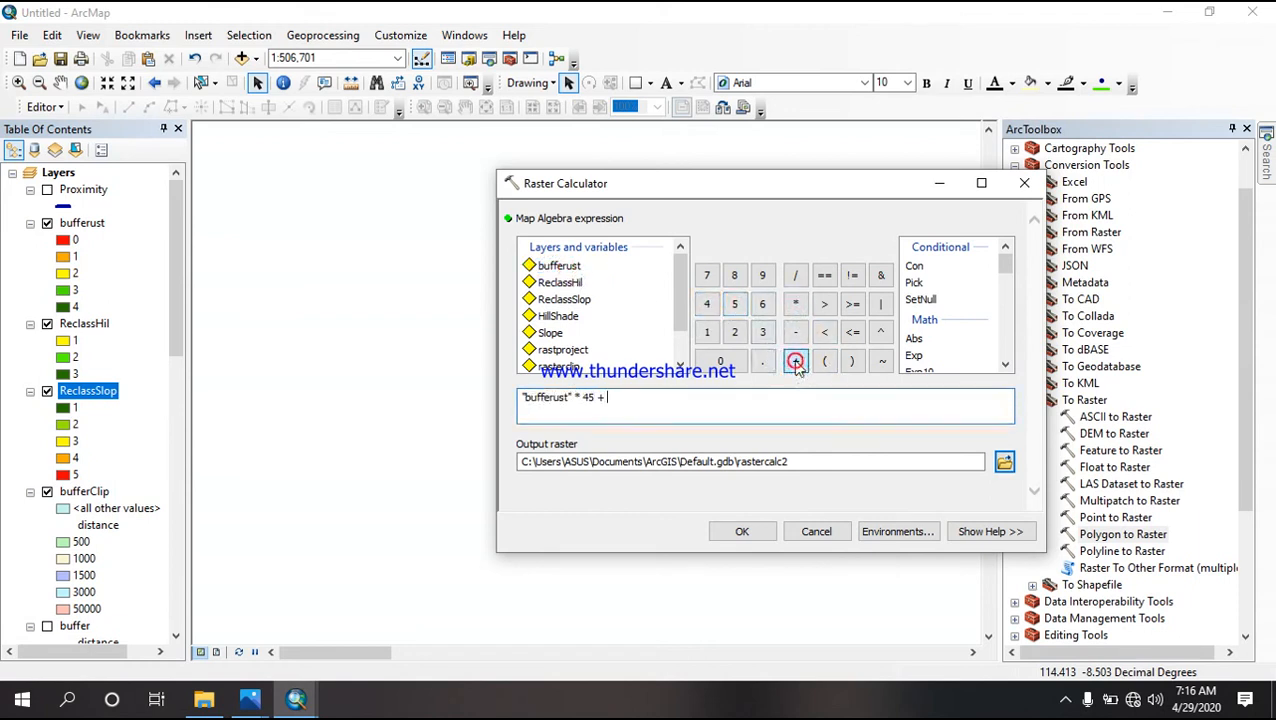
# Step: Complete the Raster Calculator expression by appending "ReclassSlop" * 35 + "ReclassHil" * 20
pyautogui.click(585, 304)
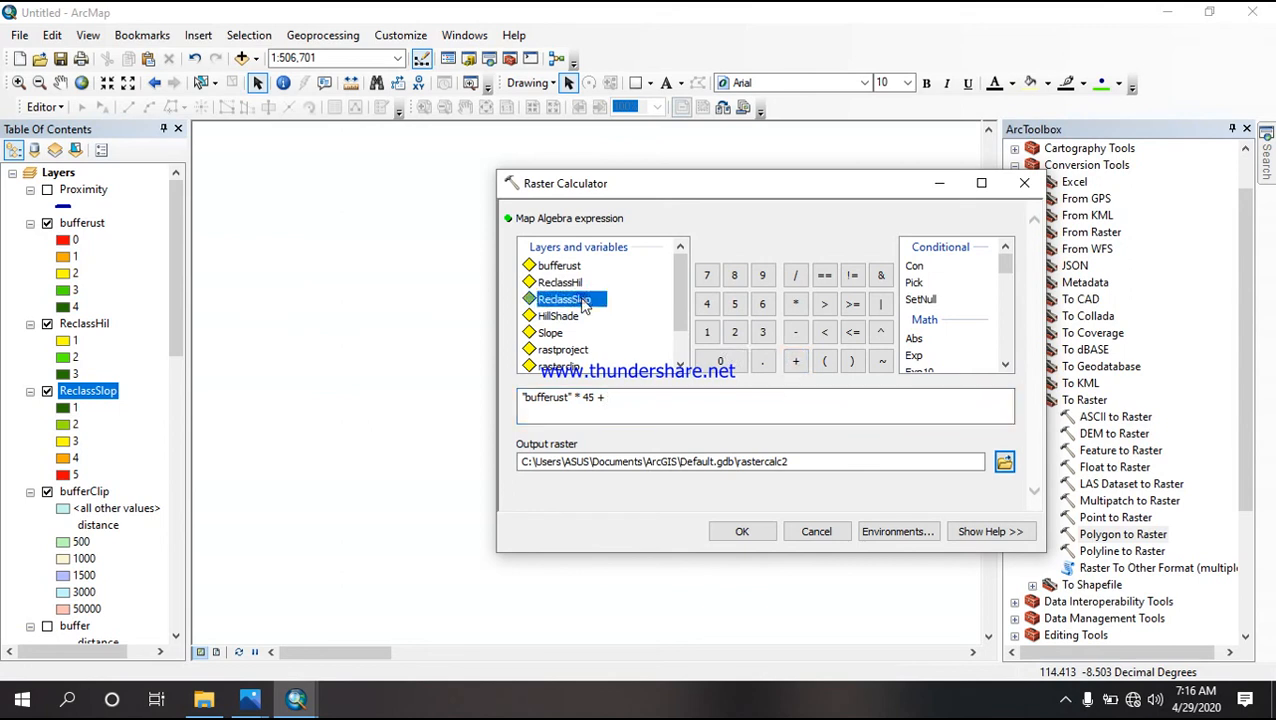
pyautogui.doubleClick(585, 304)
pyautogui.click(796, 308)
pyautogui.click(762, 332)
pyautogui.click(735, 306)
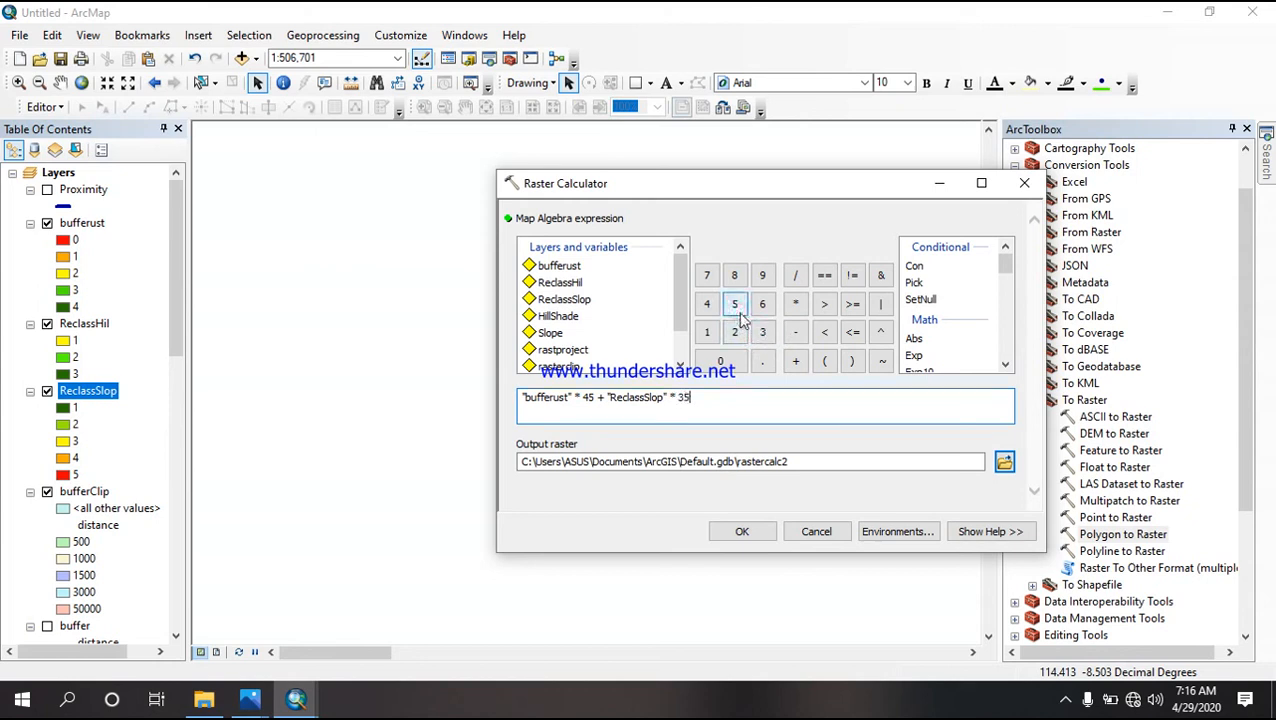
pyautogui.click(796, 361)
pyautogui.doubleClick(572, 284)
pyautogui.click(795, 309)
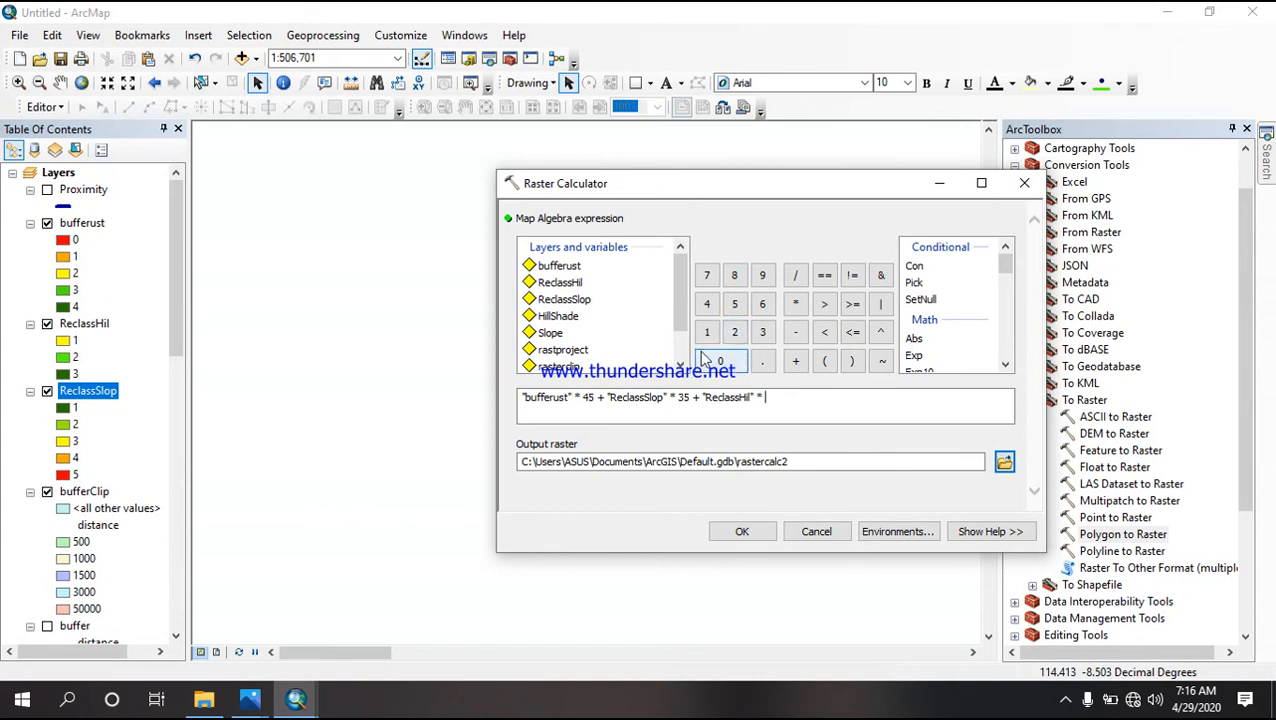
pyautogui.click(734, 333)
pyautogui.click(735, 362)
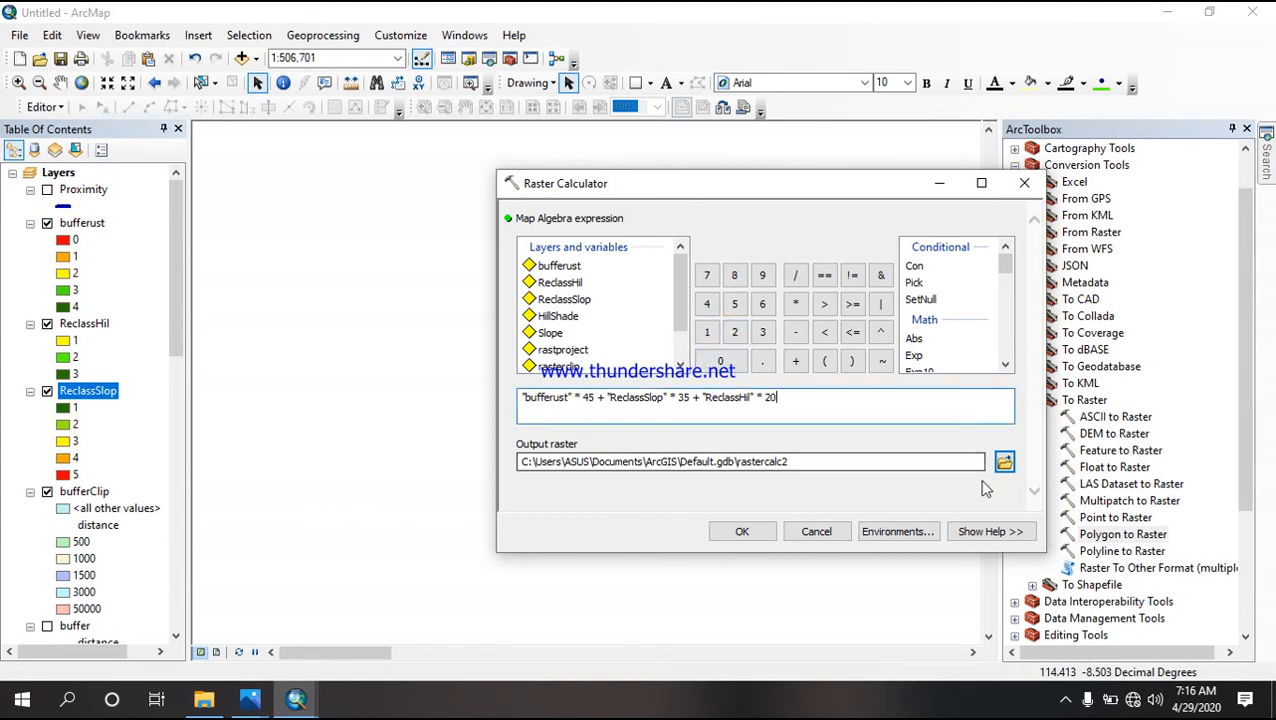
# Step: Set the output raster to C:\Users\ASUS\Documents\panee\rastercalc and run the Raster Calculator
pyautogui.moveTo(520, 462); pyautogui.dragTo(730, 481)
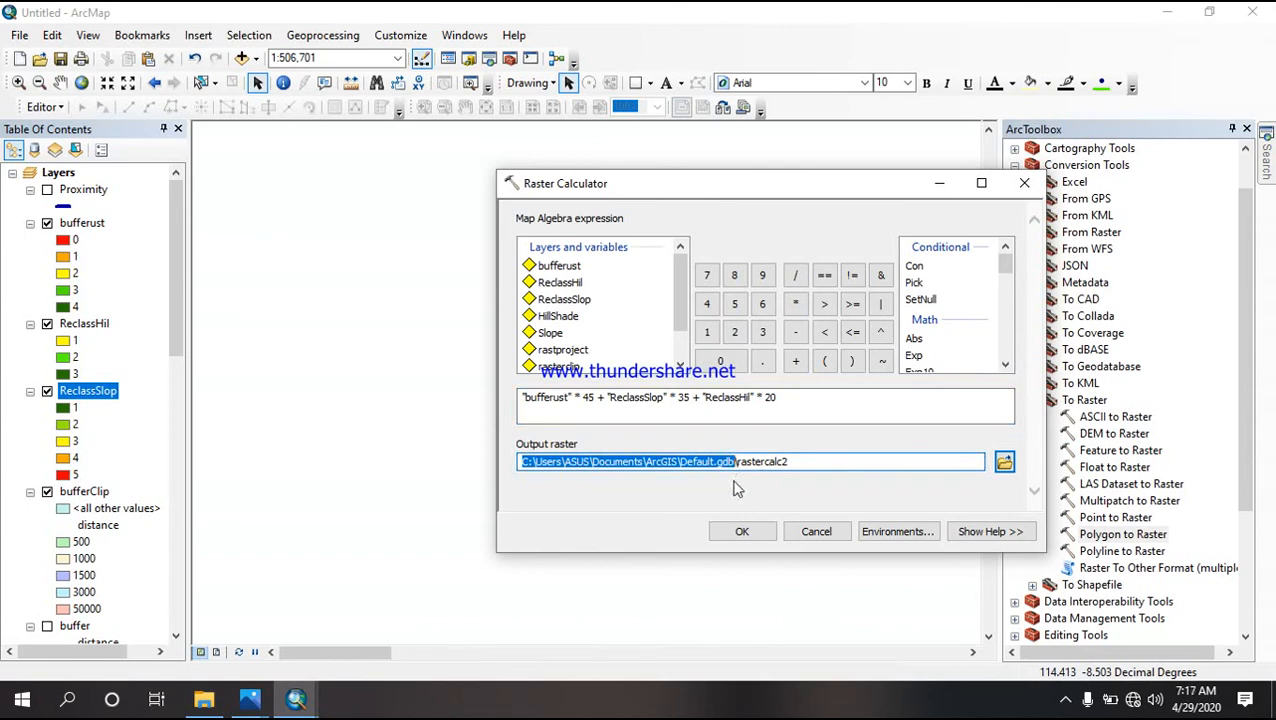
pyautogui.write('C:\\Users\\ASUS\\Documents\\panee')
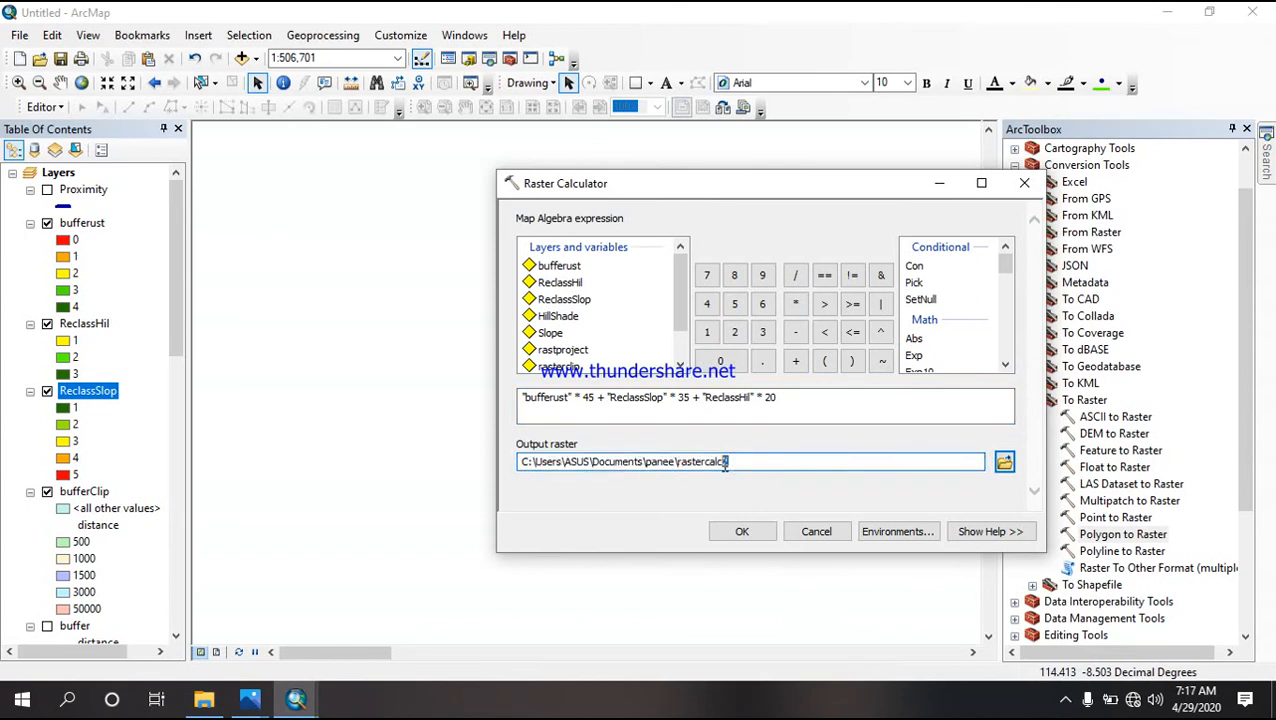
pyautogui.click(743, 531)
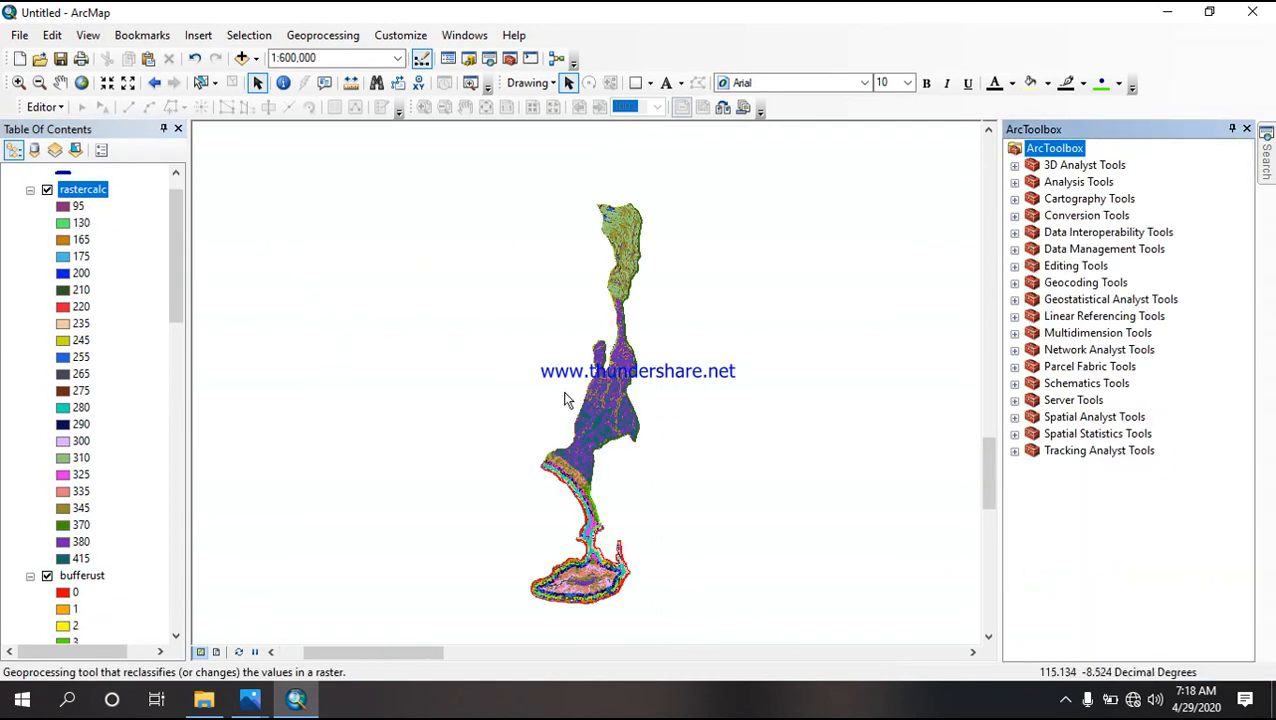
# Step: Open the Spatial Analyst Reclassify tool with rastercalc as input and classify its values into 5 Natural Breaks (Jenks) classes
pyautogui.doubleClick(1096, 420)
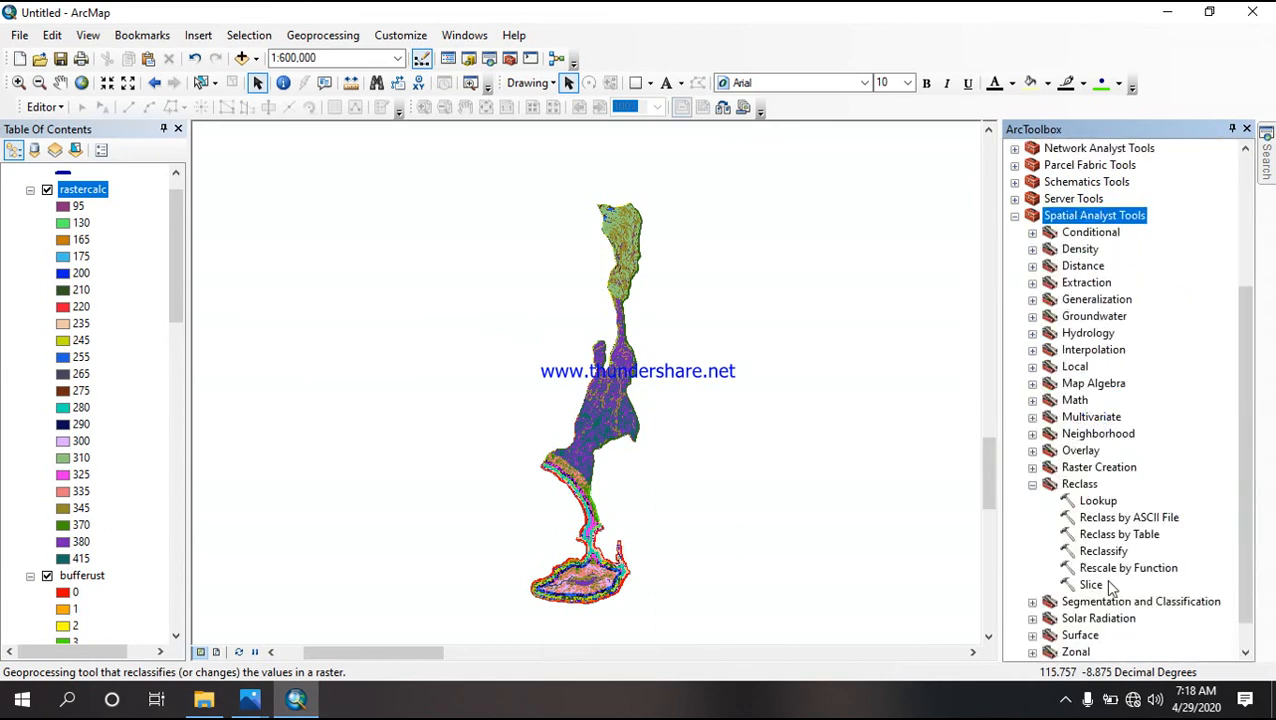
pyautogui.doubleClick(1103, 551)
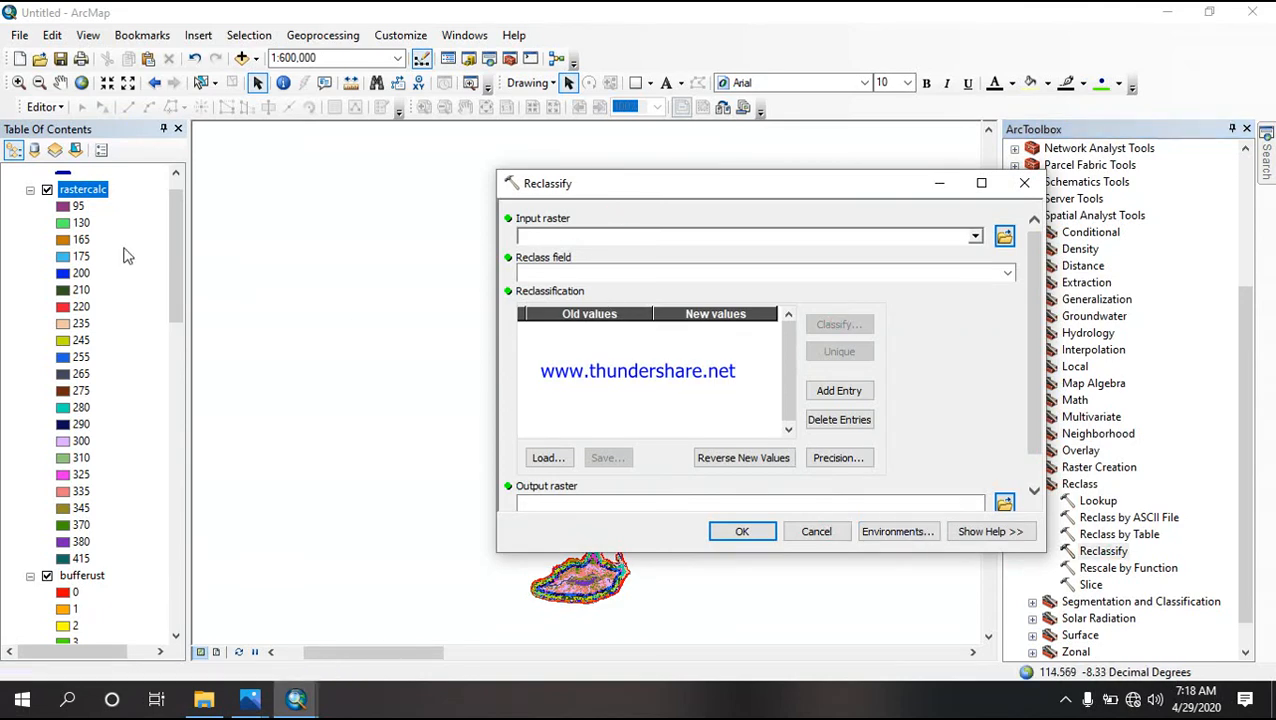
pyautogui.moveTo(70, 190); pyautogui.dragTo(556, 243)
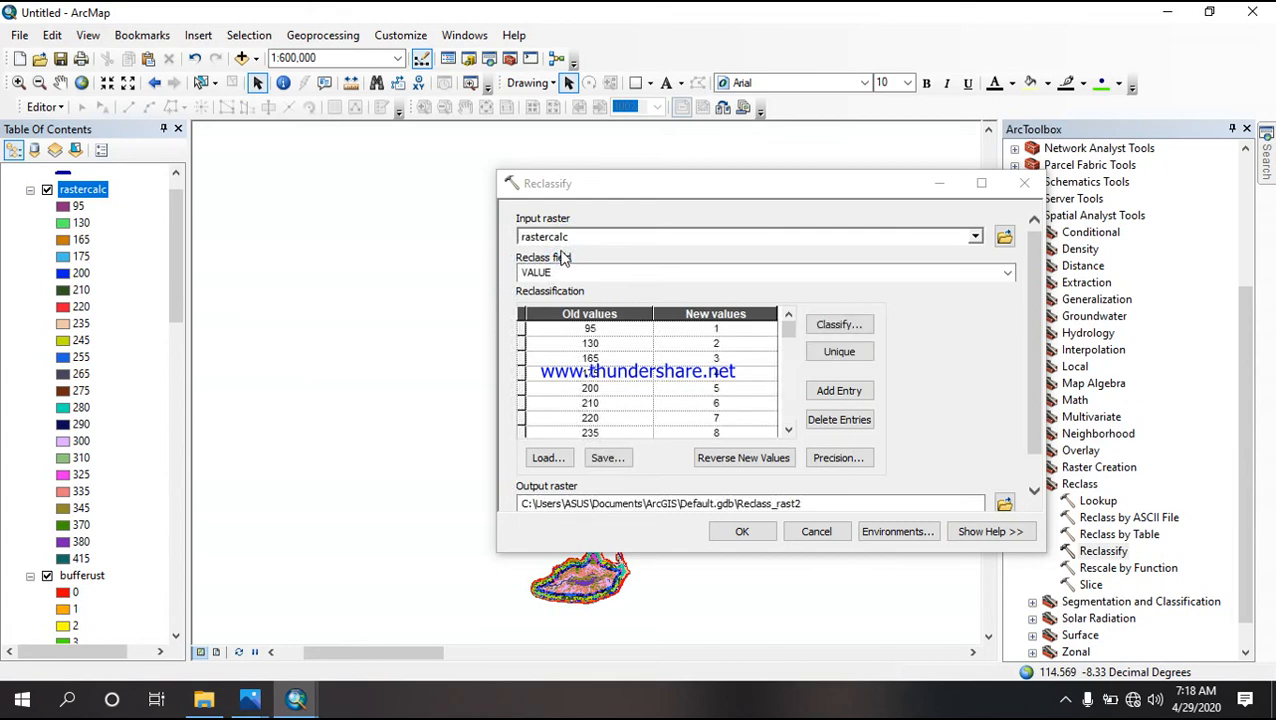
pyautogui.click(845, 325)
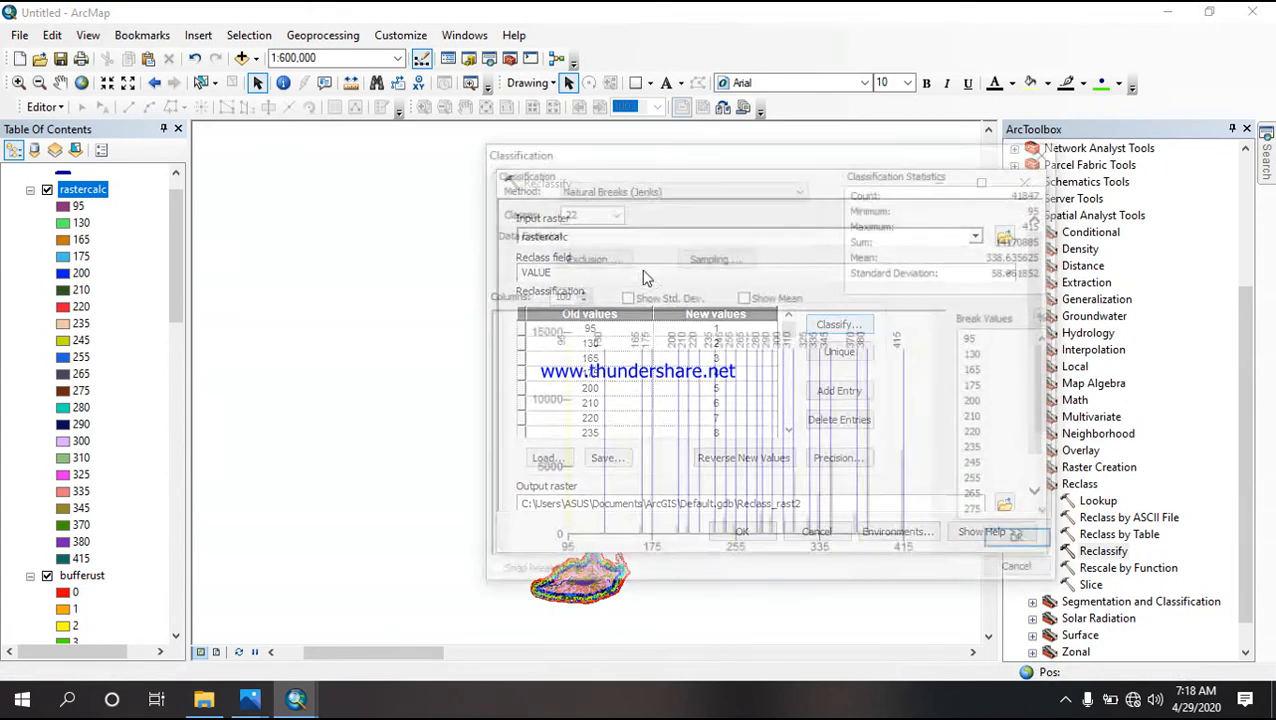
pyautogui.click(587, 212)
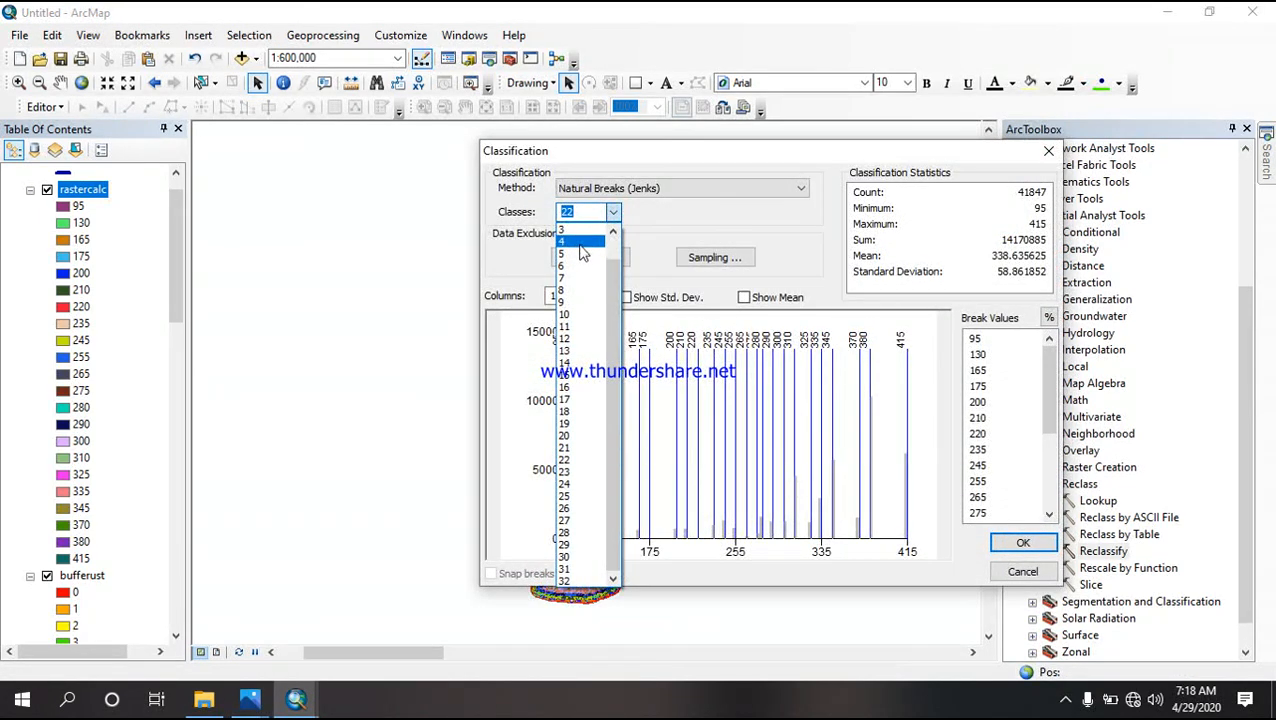
pyautogui.click(581, 254)
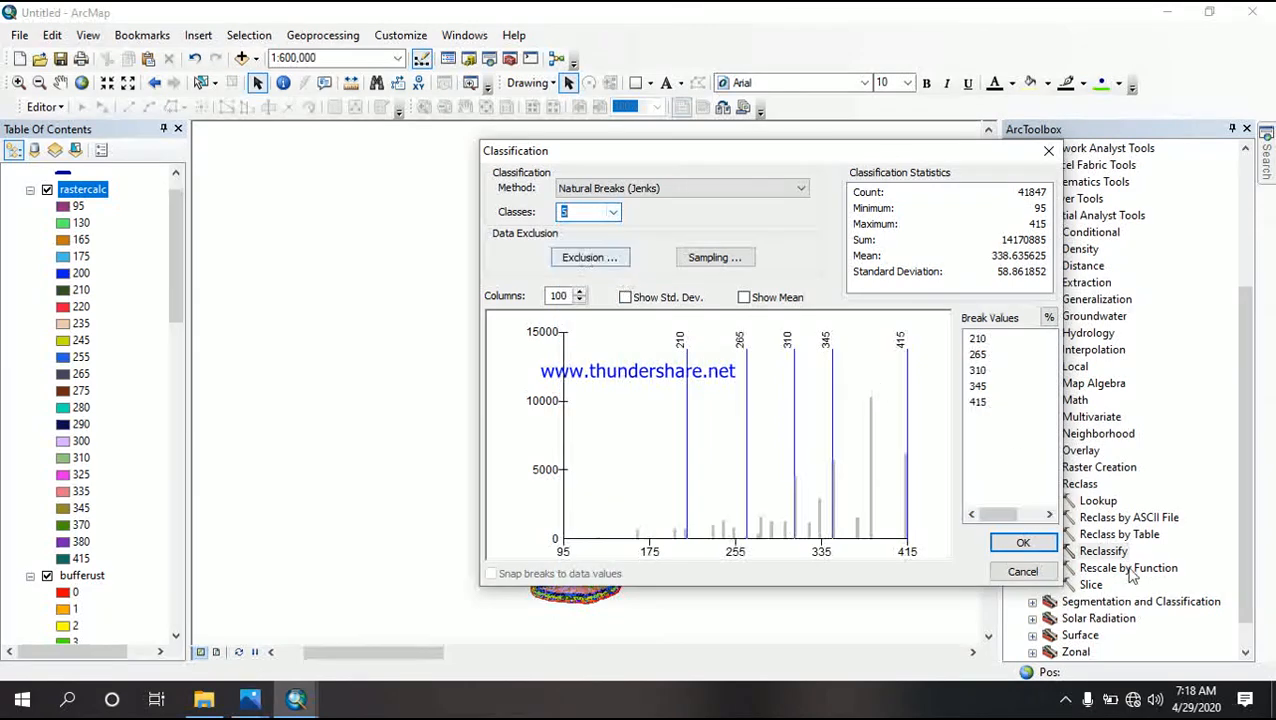
pyautogui.click(1030, 544)
# Step: Set the output raster to C:\Users\ASUS\Documents\panee\reclascalc and run the reclassification
pyautogui.scroll(-1, 680, 496)
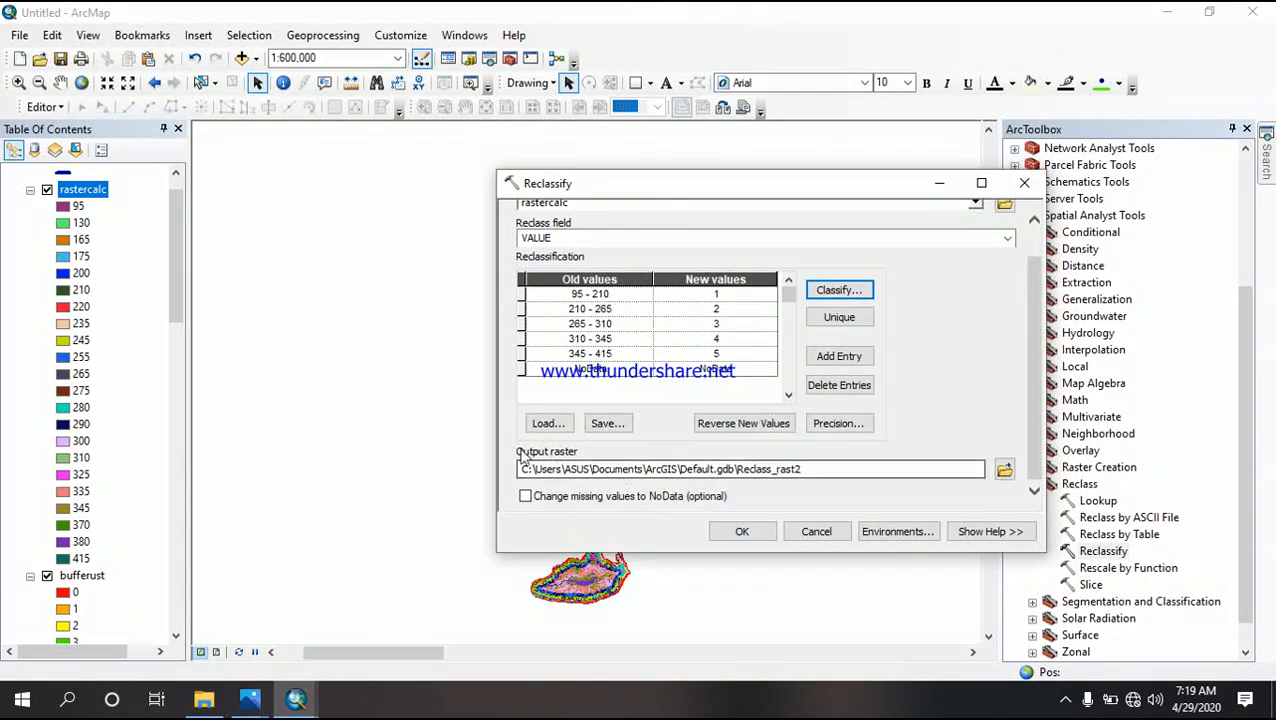
pyautogui.moveTo(522, 469); pyautogui.dragTo(735, 476)
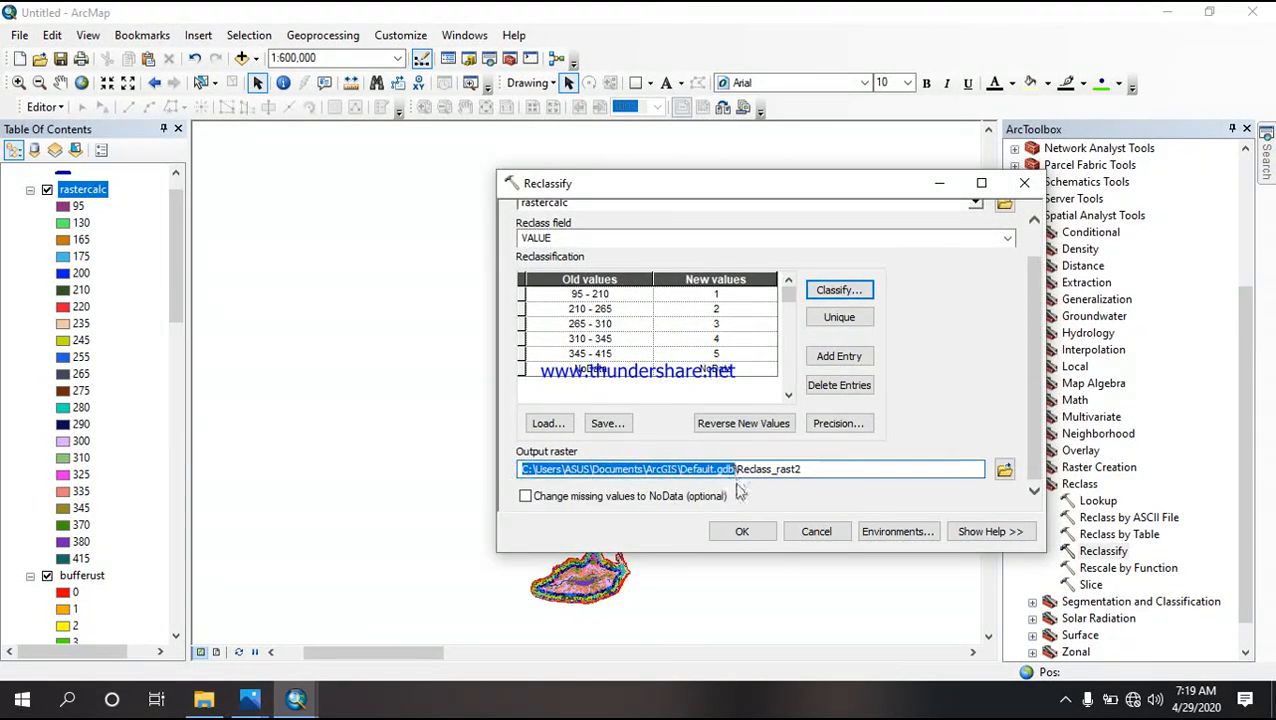
pyautogui.write('C:\\Users\\ASUS\\Documents\\panee')
pyautogui.moveTo(747, 470); pyautogui.dragTo(690, 470)
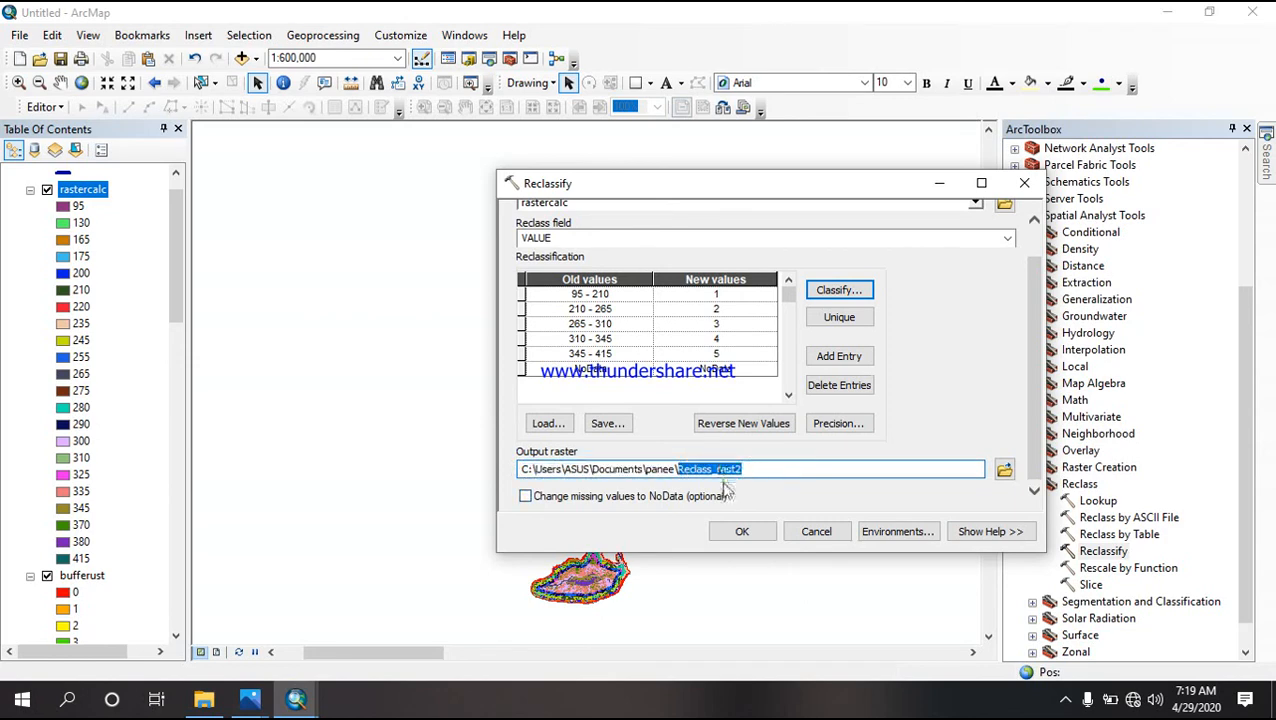
pyautogui.write('r')
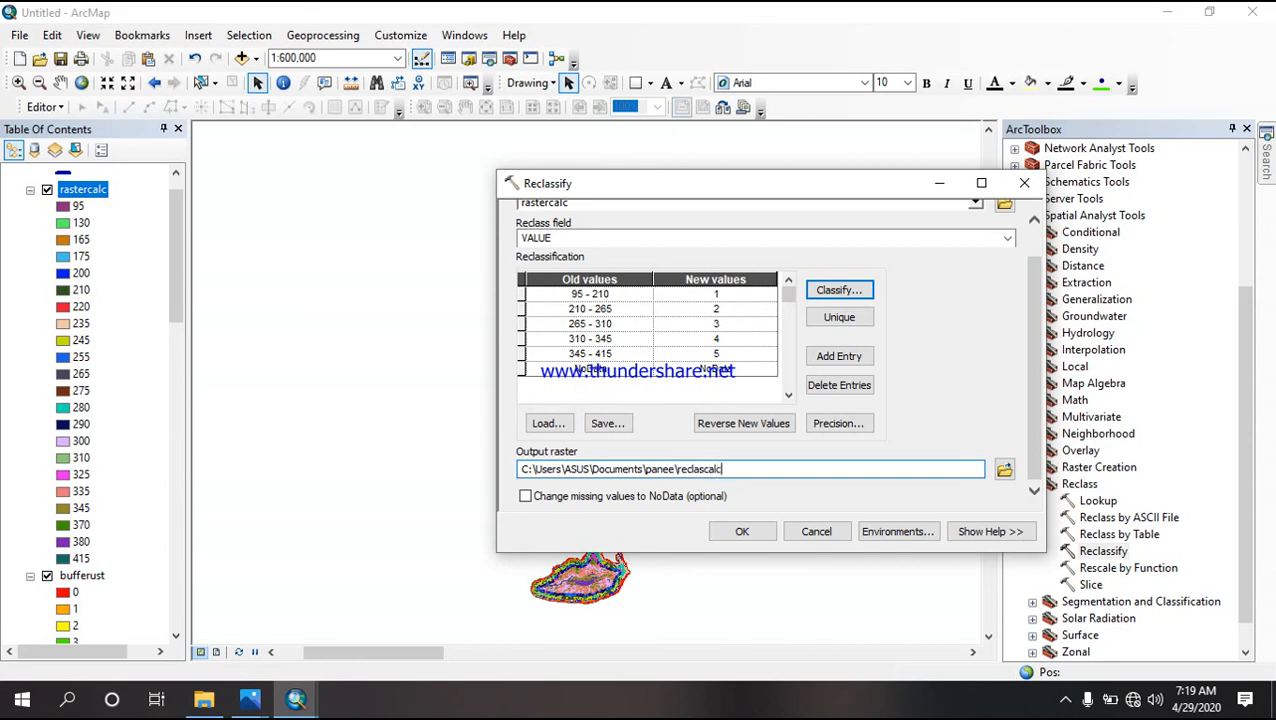
pyautogui.click(748, 531)
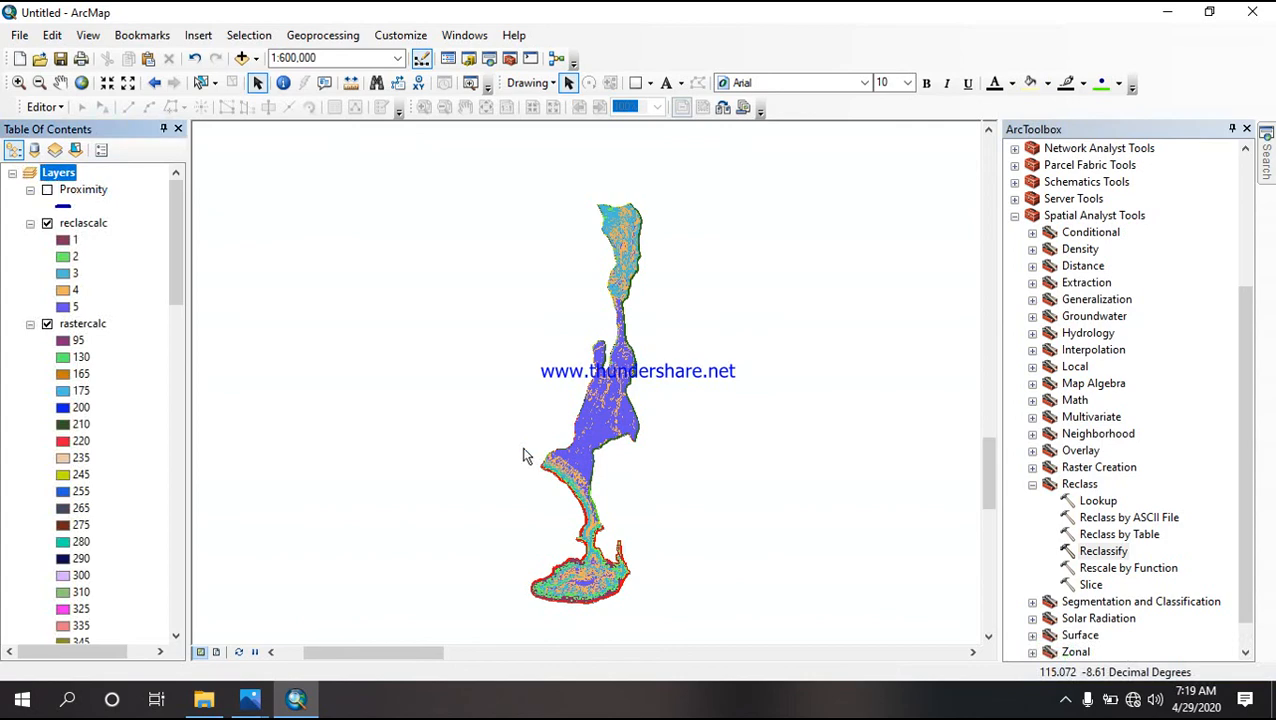
# Step: Color reclascalc class 1 red and class 2 Electron Gold
pyautogui.click(62, 244)
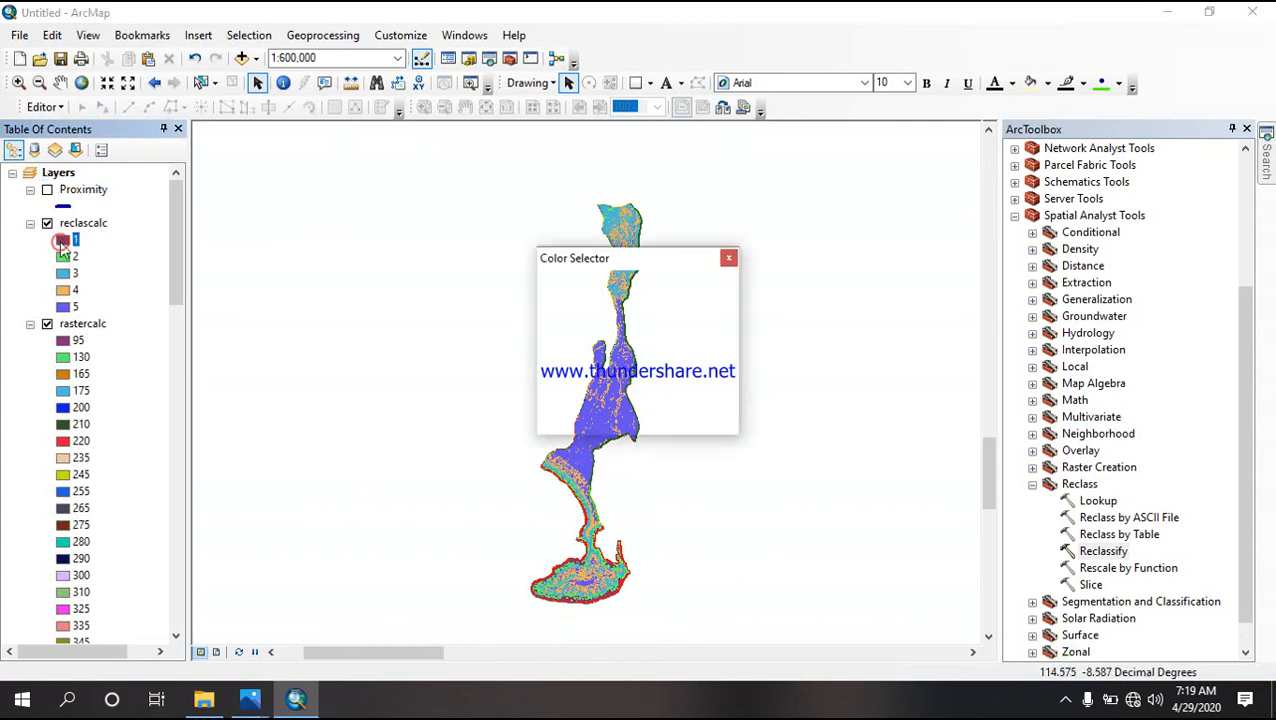
pyautogui.click(730, 256)
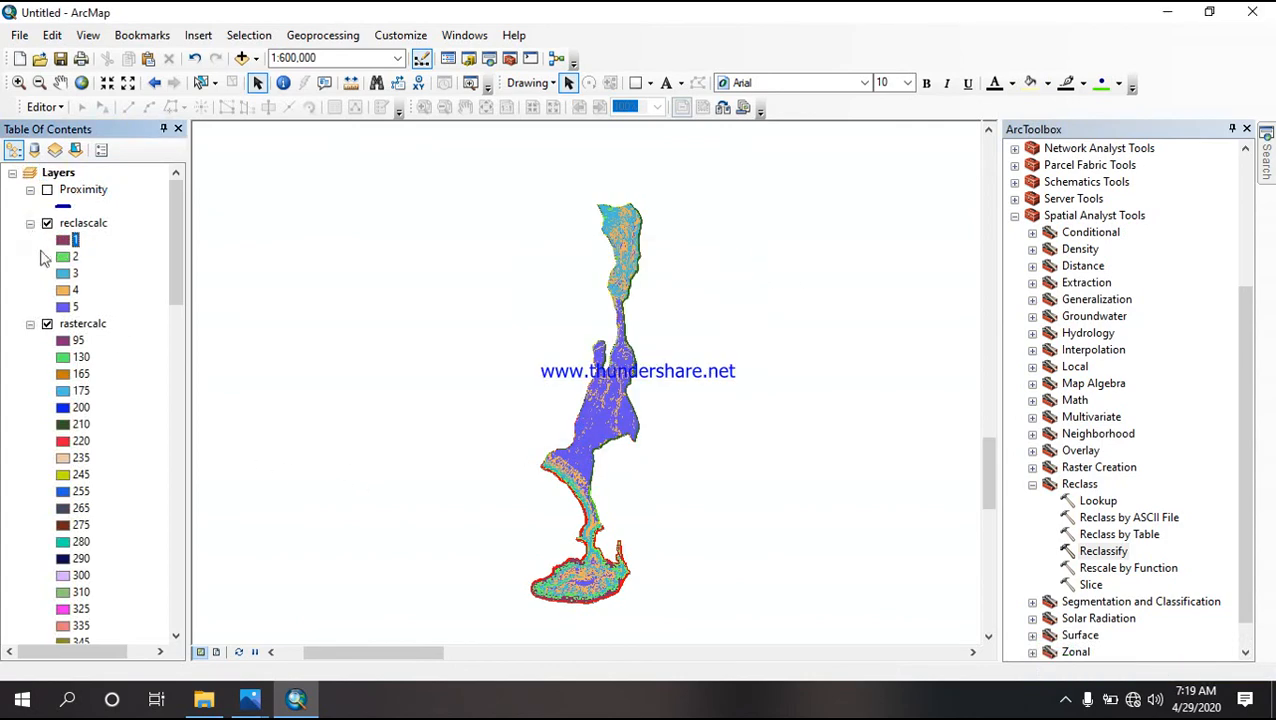
pyautogui.rightClick(64, 244)
pyautogui.click(88, 305)
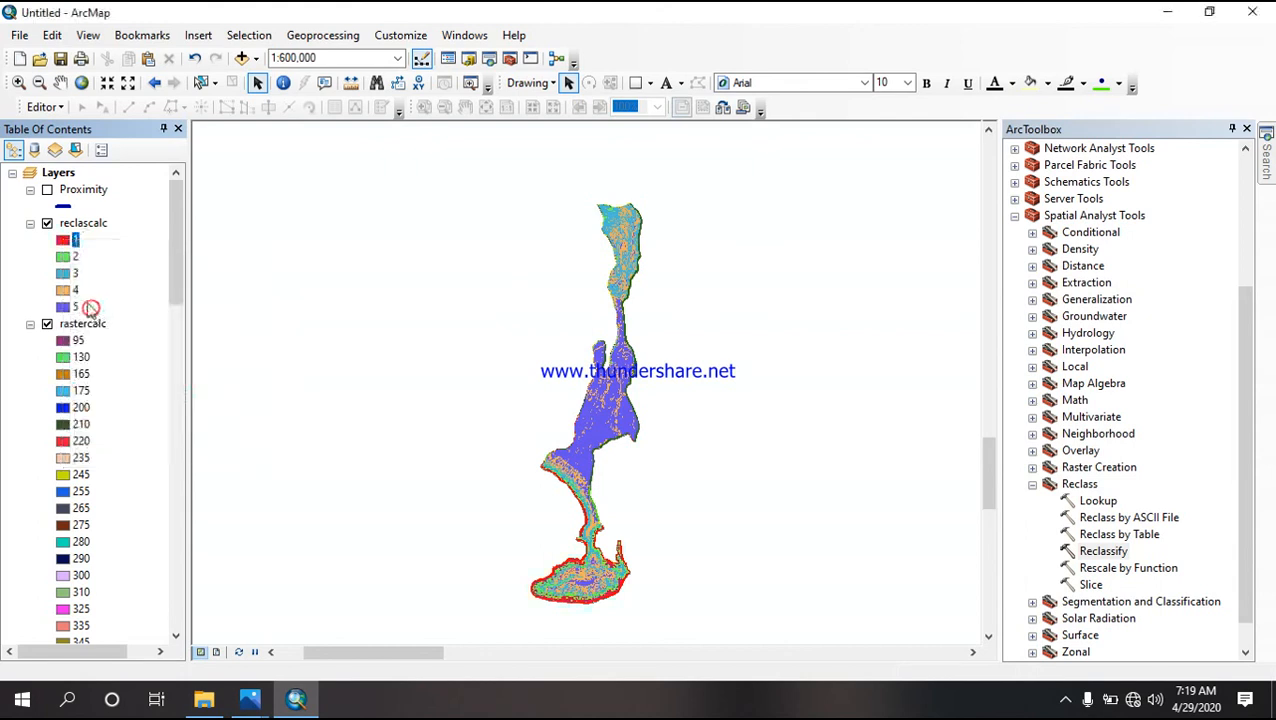
pyautogui.rightClick(62, 259)
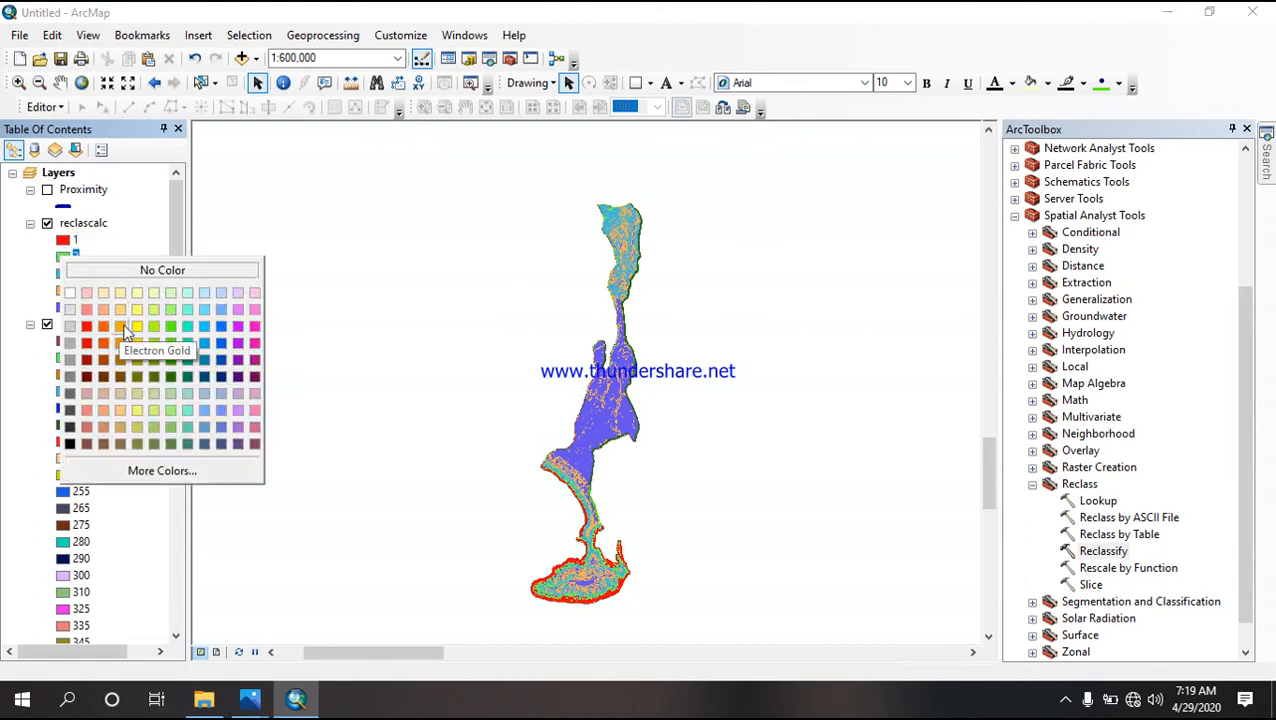
pyautogui.click(125, 330)
# Step: Color reclascalc class 3 yellow, class 4 green and class 5 dark green
pyautogui.doubleClick(64, 273)
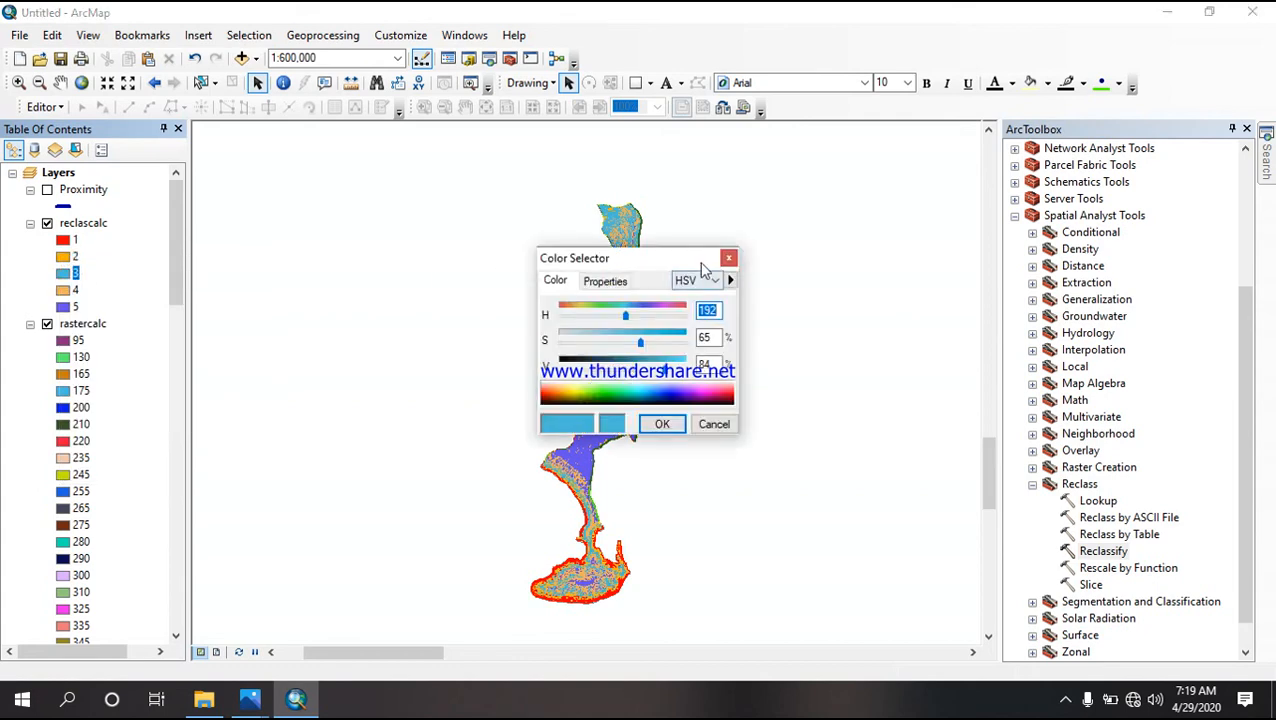
pyautogui.click(728, 258)
pyautogui.rightClick(64, 273)
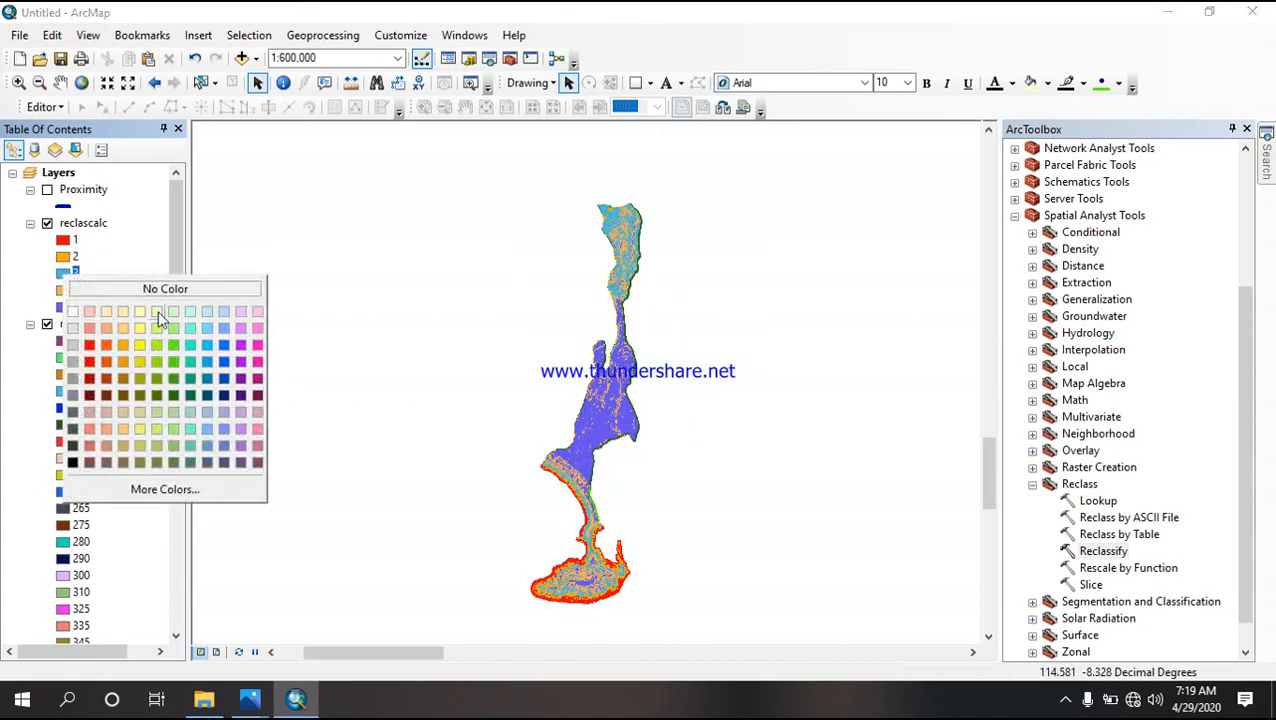
pyautogui.click(138, 344)
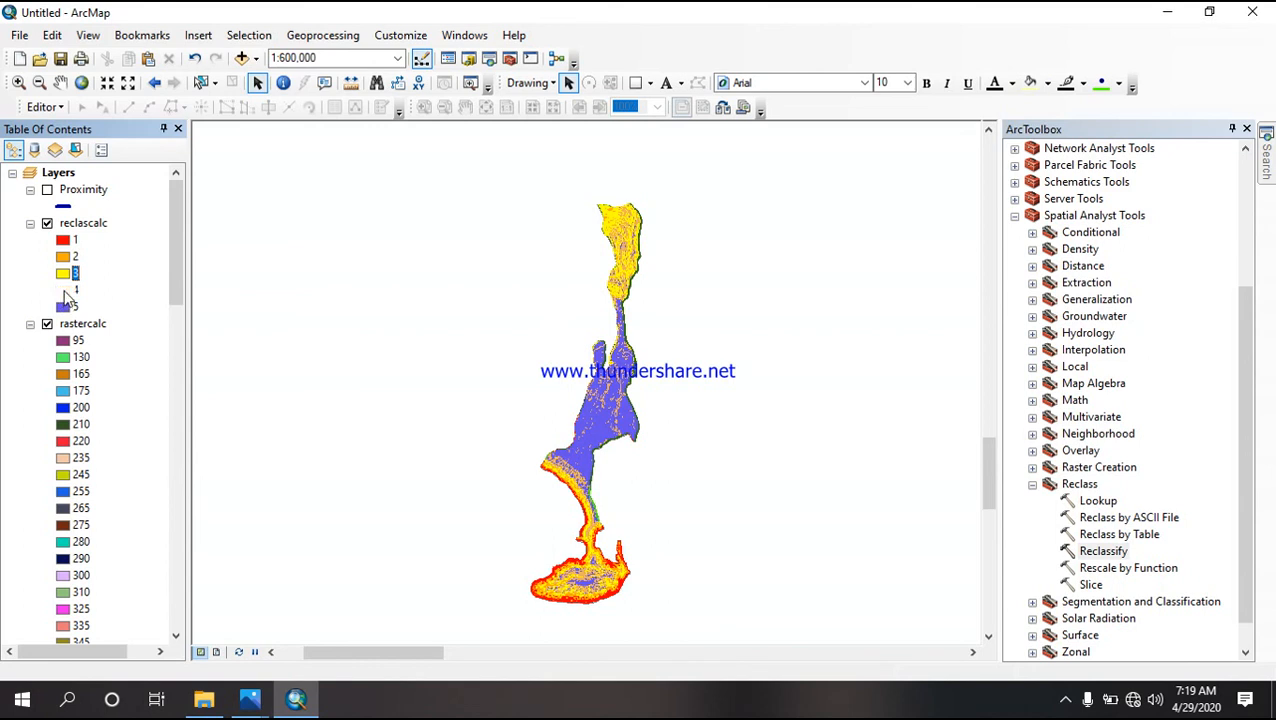
pyautogui.rightClick(65, 293)
pyautogui.click(182, 386)
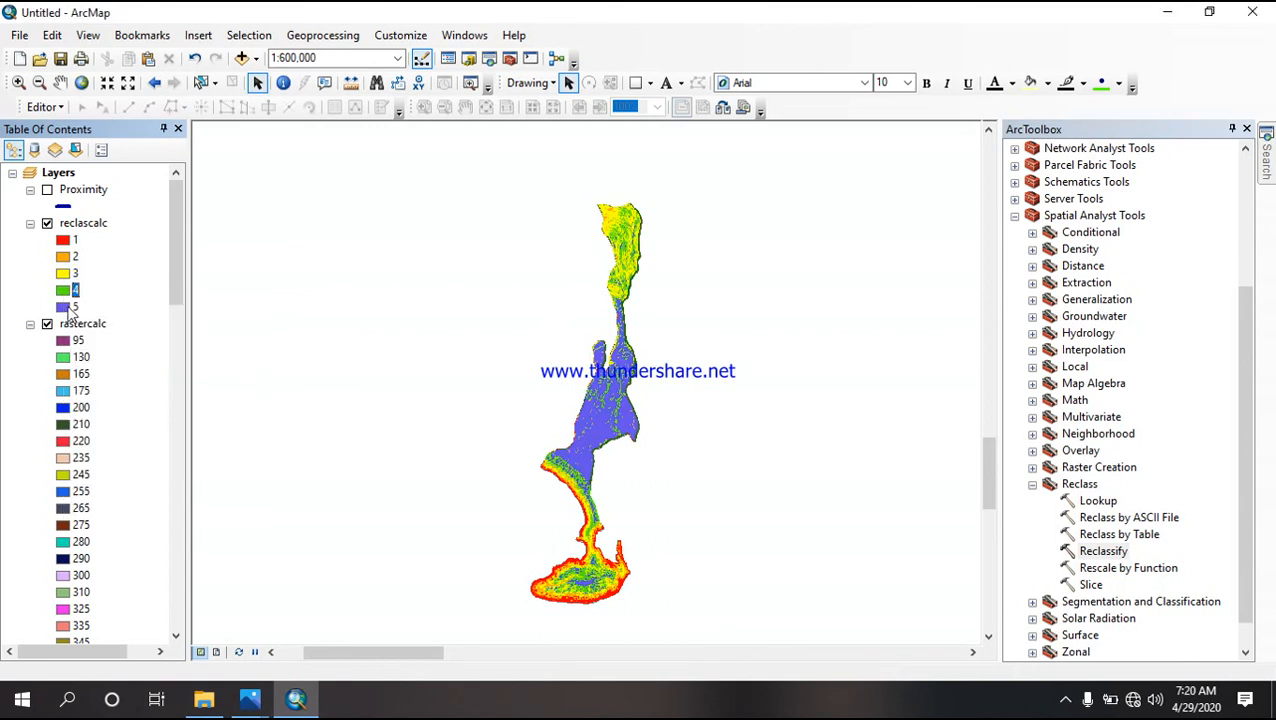
pyautogui.rightClick(66, 308)
pyautogui.click(178, 432)
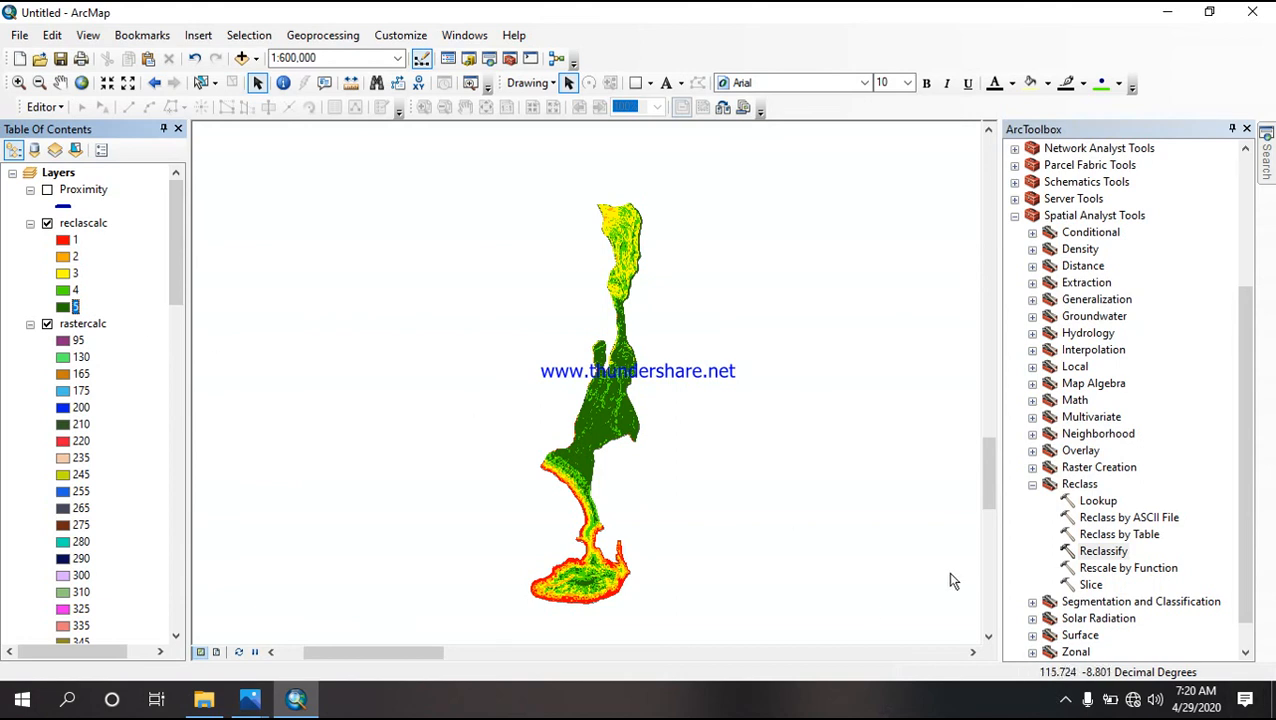
# Step: Switch to the Photos app to view the finished tsunami vulnerability map layout as a reference
pyautogui.click(457, 381)
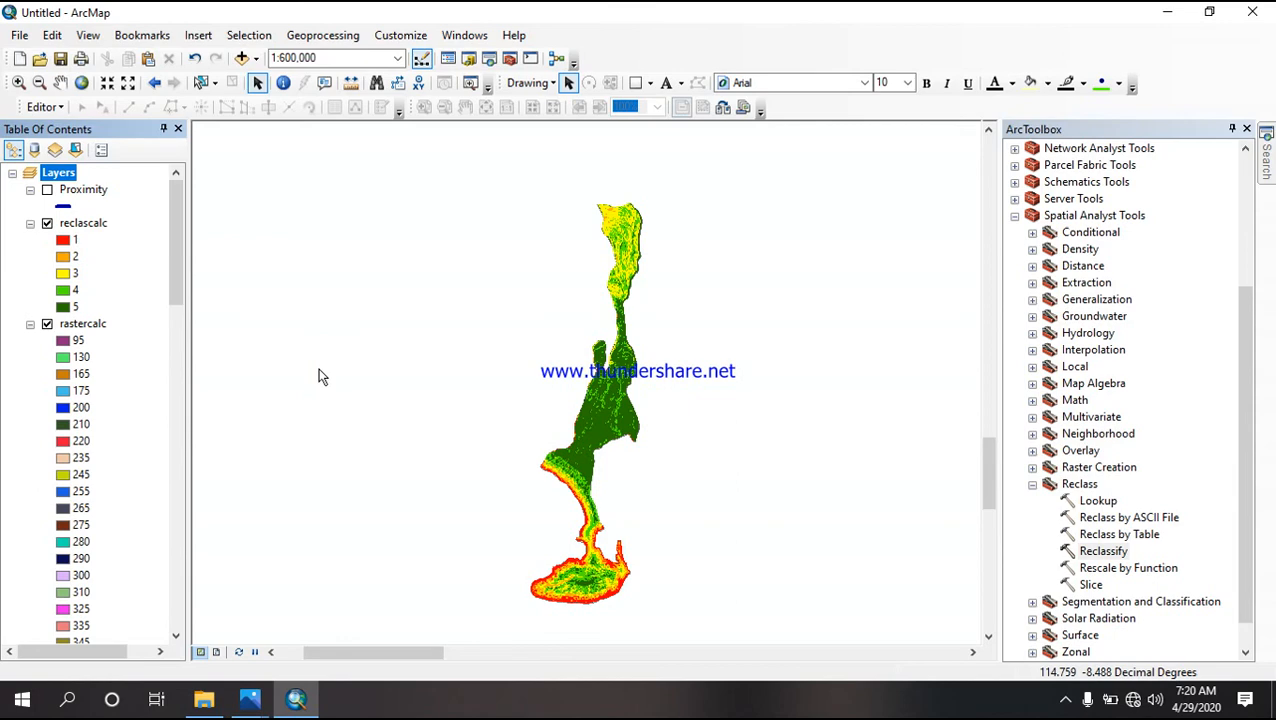
pyautogui.click(250, 699)
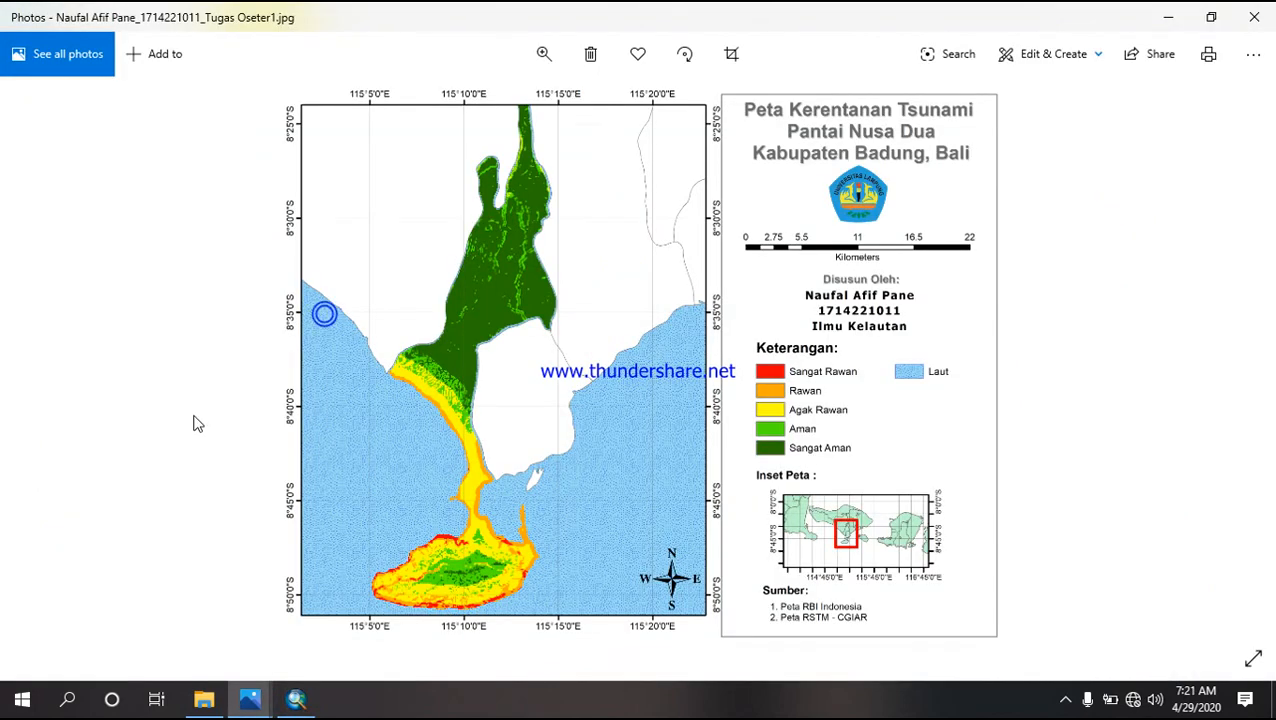